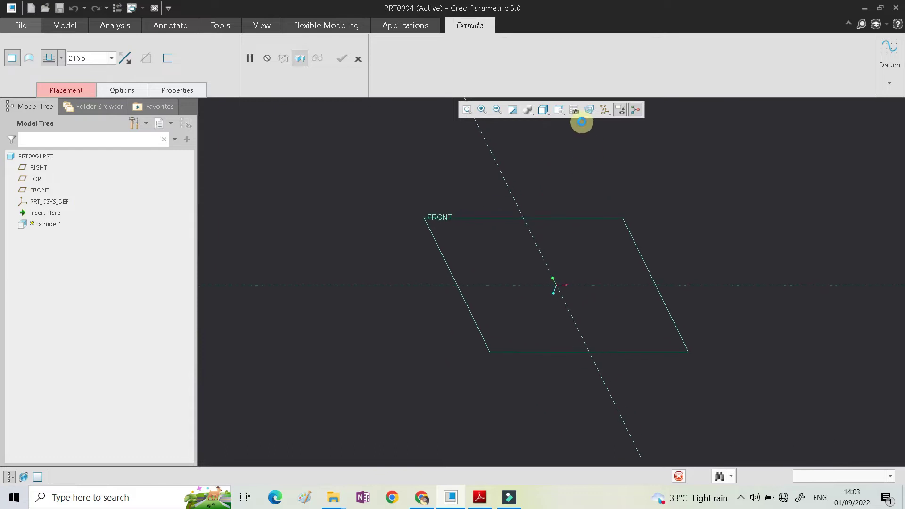
Step: Add a vertical and a horizontal centerline through the origin of the extrude sketch on the FRONT plane
click(586, 111)
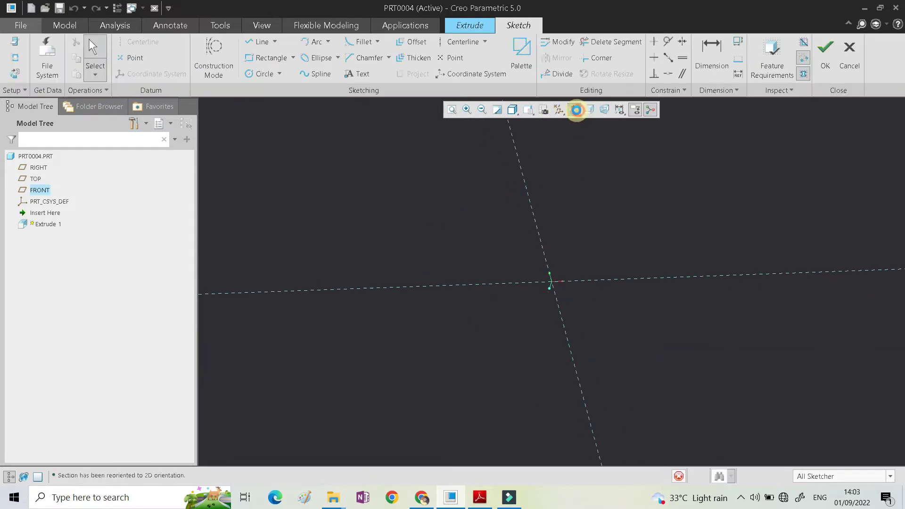
click(456, 42)
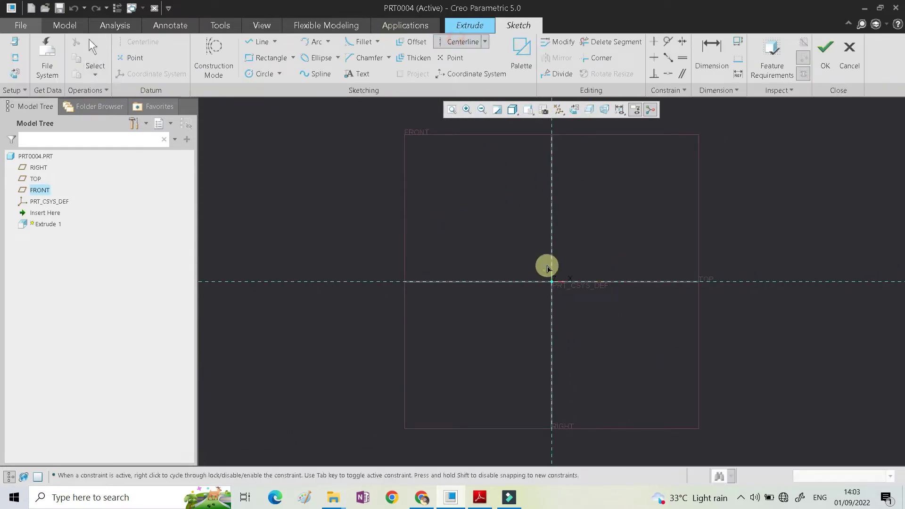
click(583, 282)
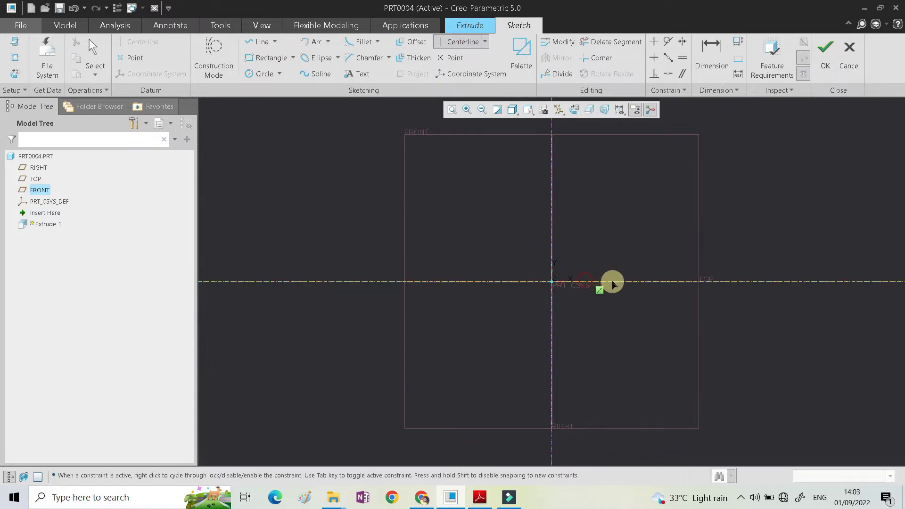
middle_click(609, 225)
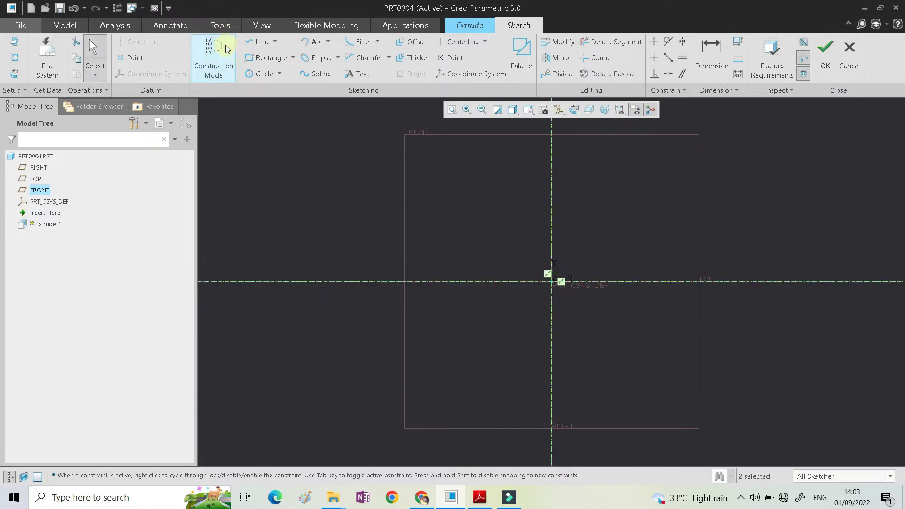
Step: Sketch a rectangle about 317 by 239, symmetric about both centerlines
click(266, 57)
click(460, 213)
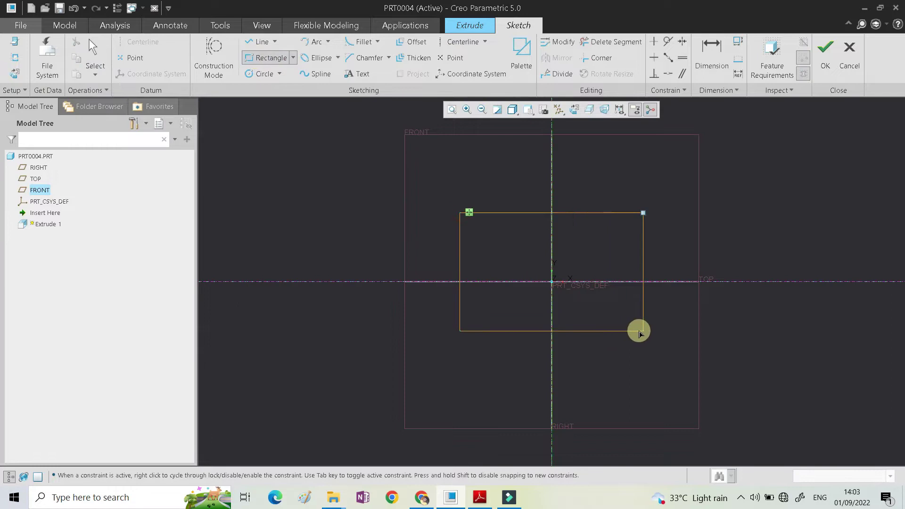
click(644, 350)
middle_click(600, 245)
click(661, 237)
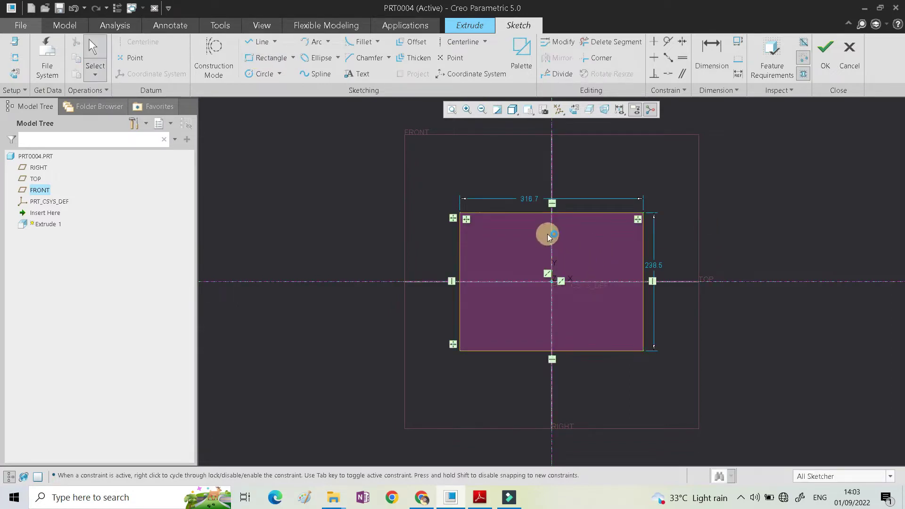
Step: Set the rectangle's width to 100 and its height to 60
double_click(533, 199)
text(100)
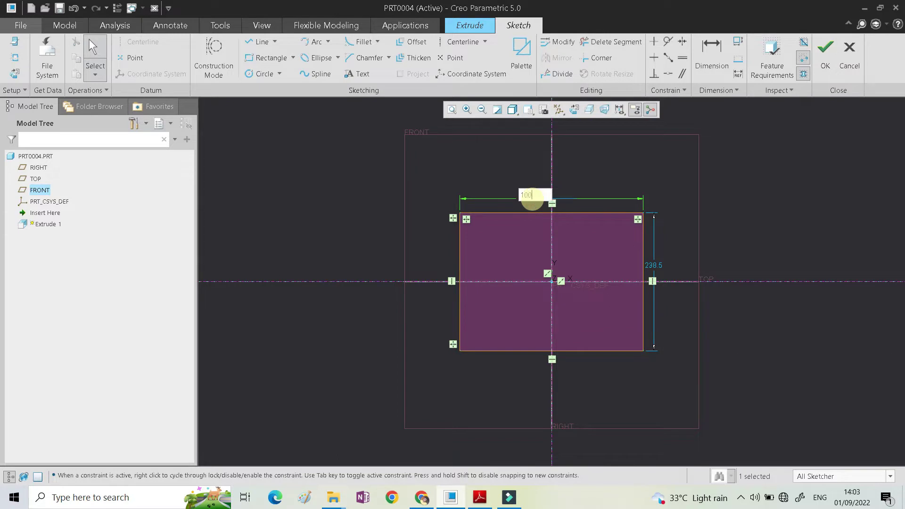
key(Return)
double_click(592, 265)
text(600)
key(Return)
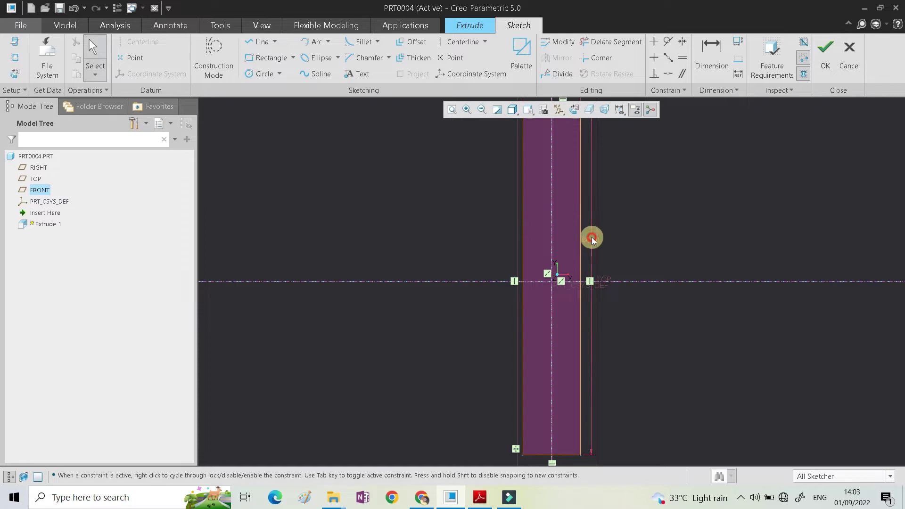
double_click(588, 243)
text(60)
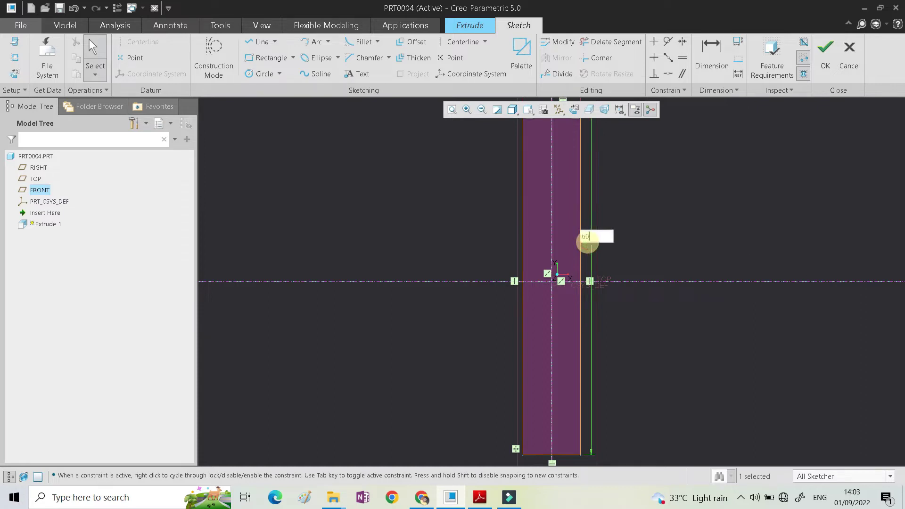
key(Return)
click(451, 109)
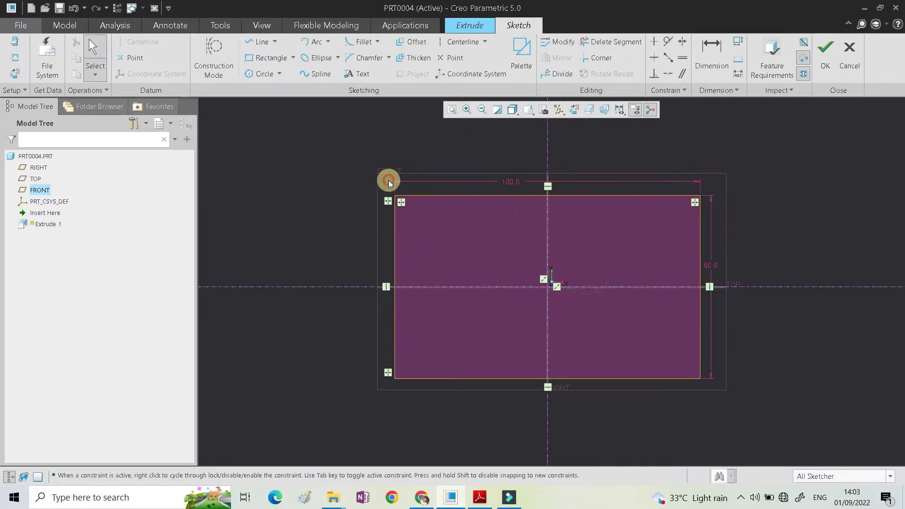
Step: Consult the PDF exercise drawing and set the rectangle's height to 70
key(alt+Tab)
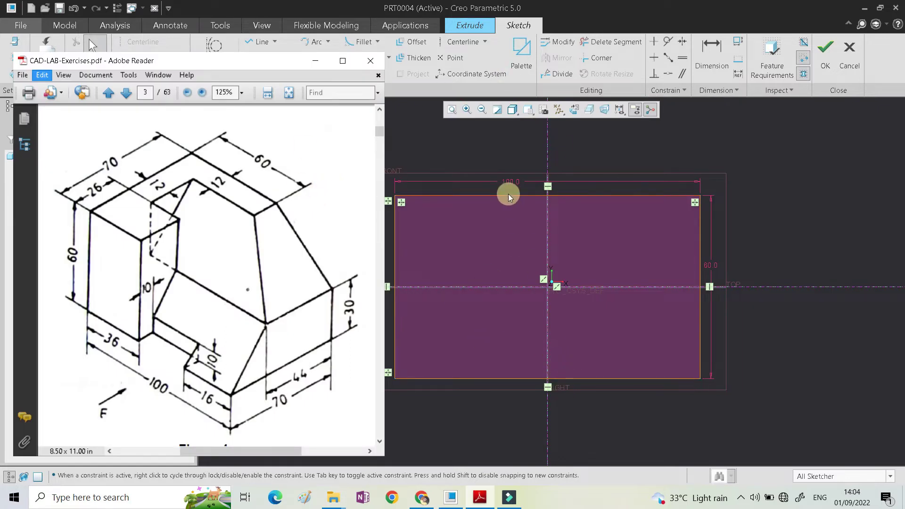
double_click(712, 265)
text(70)
key(Return)
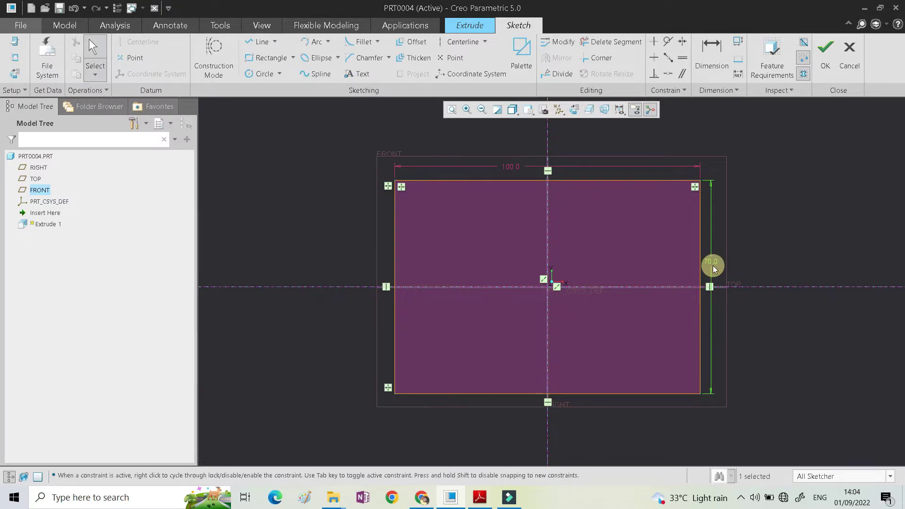
Step: Check the exercise drawing and draw a sloping line from the rectangle's top edge to the right edge at the horizontal centerline
key(alt+Tab)
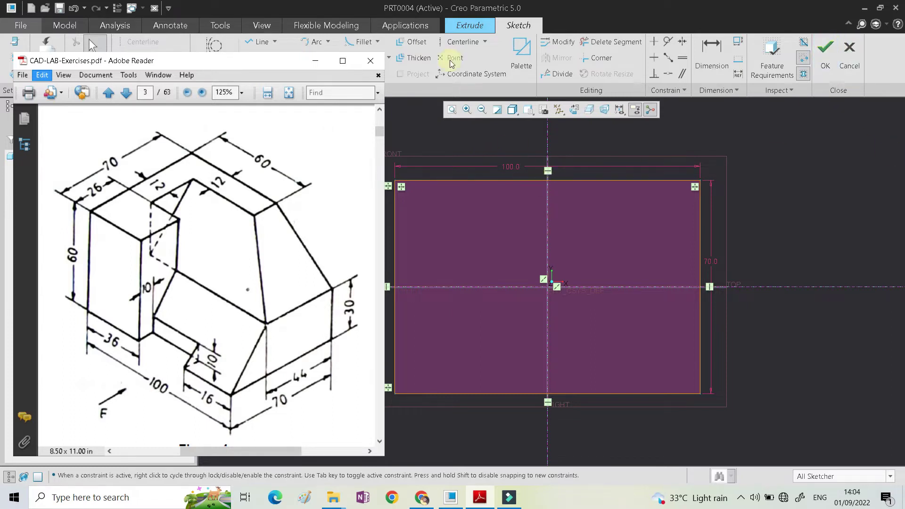
click(474, 146)
click(259, 41)
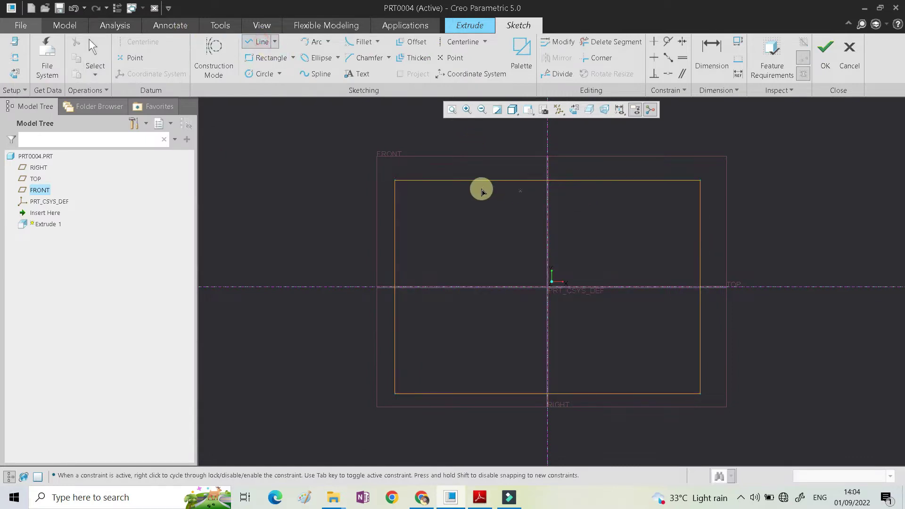
click(499, 180)
click(700, 286)
middle_click(711, 284)
middle_click(787, 232)
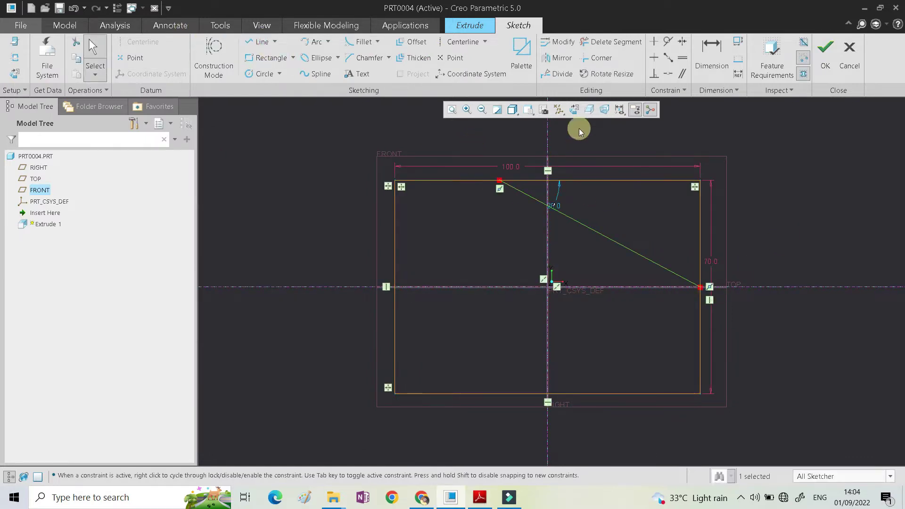
Step: Dimension the sloping line's upper endpoint at 60 from the rectangle's left edge
click(712, 54)
click(396, 195)
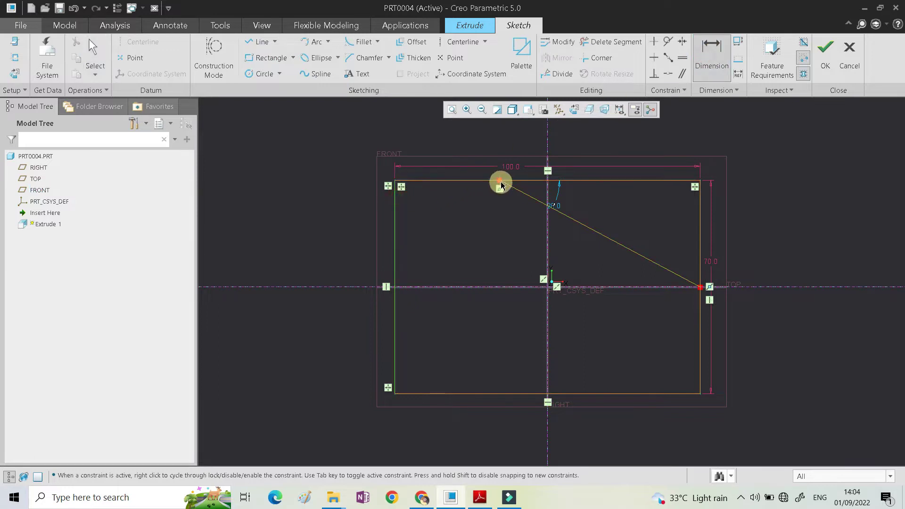
scroll(460, 134, down, 2)
middle_click(461, 135)
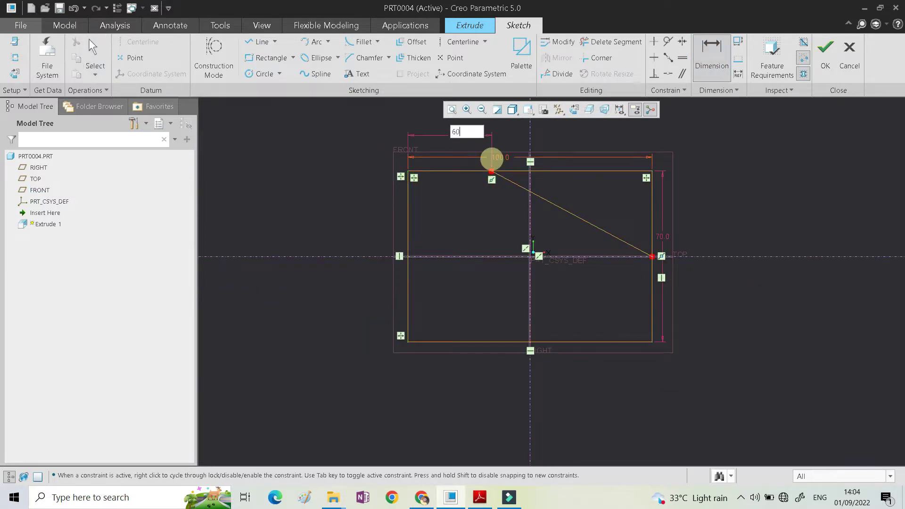
text(60)
key(Return)
middle_click(525, 207)
Step: Trim away the corner segments outside the sloping line and make the bottom edge's 100 dimension strong
click(604, 42)
drag(613, 194, 723, 221)
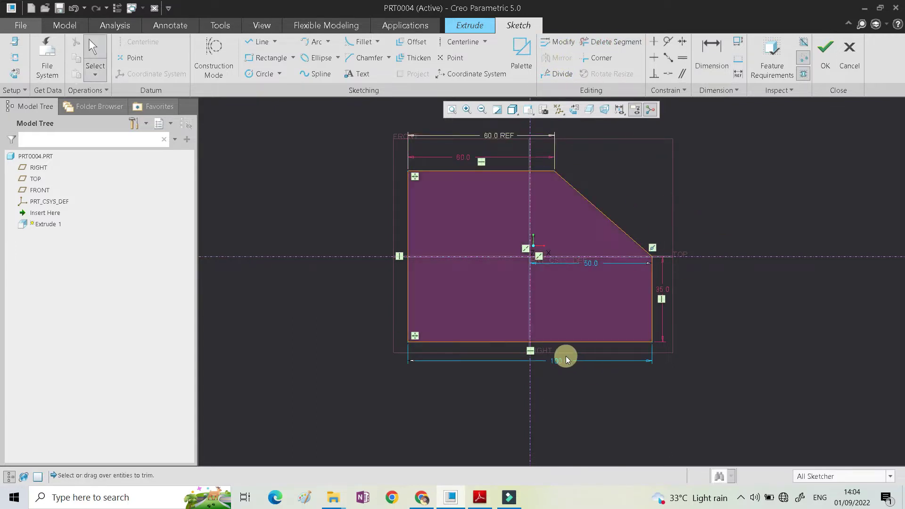
click(578, 320)
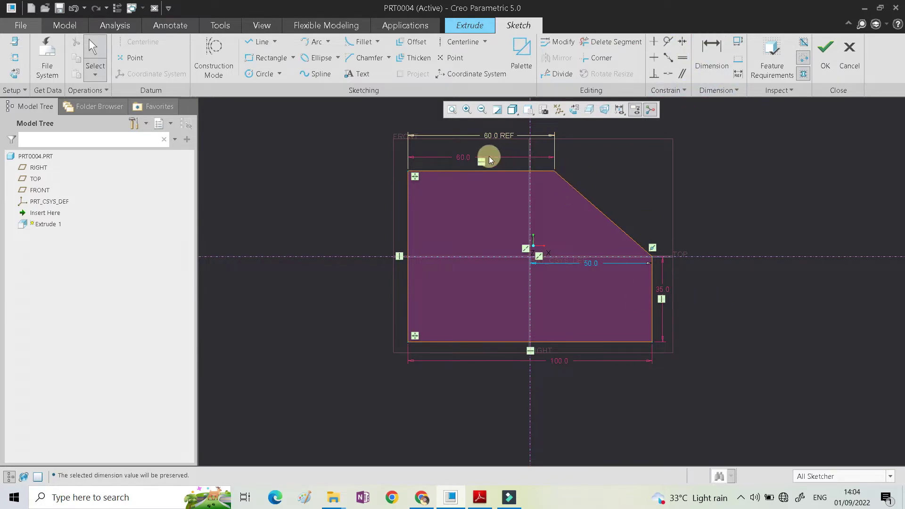
Step: Make the two bottom corner vertices symmetric about the vertical centerline
click(682, 41)
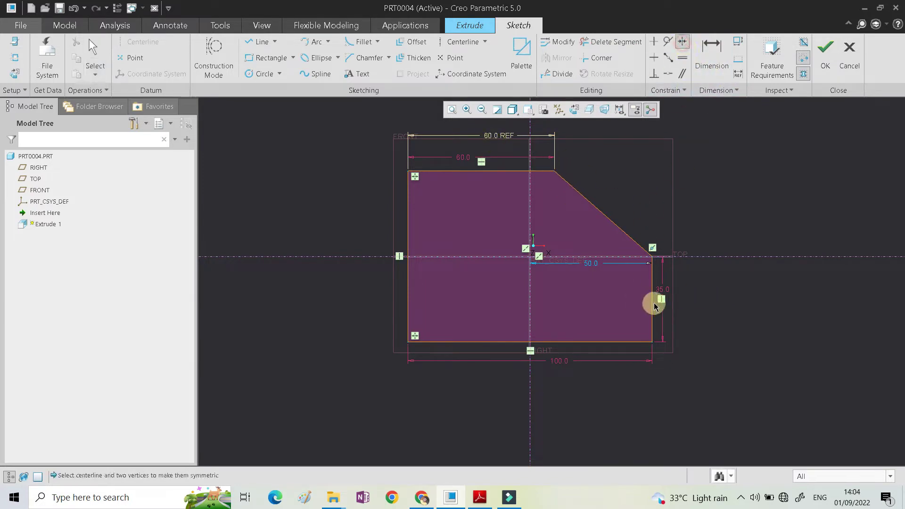
click(652, 341)
click(409, 342)
click(530, 391)
middle_click(804, 307)
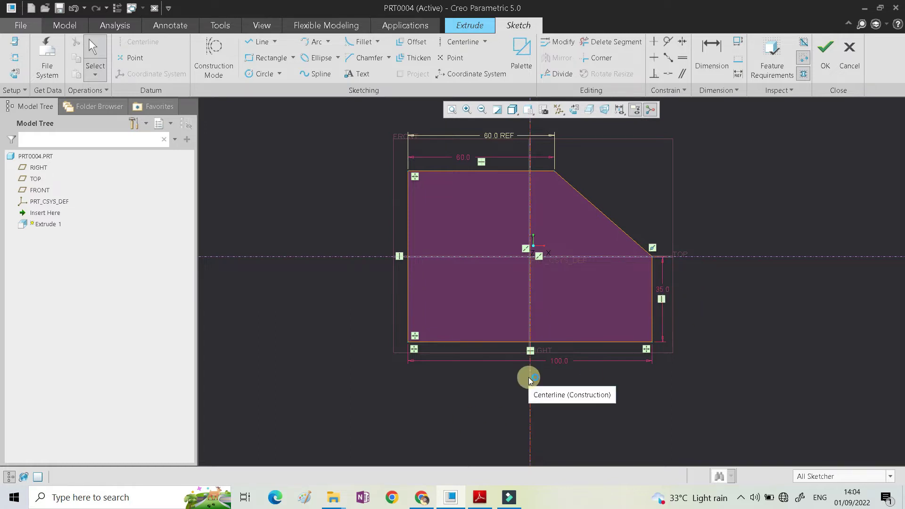
Step: Check the exercise drawing and set the short right edge's height to 30
key(alt+Tab)
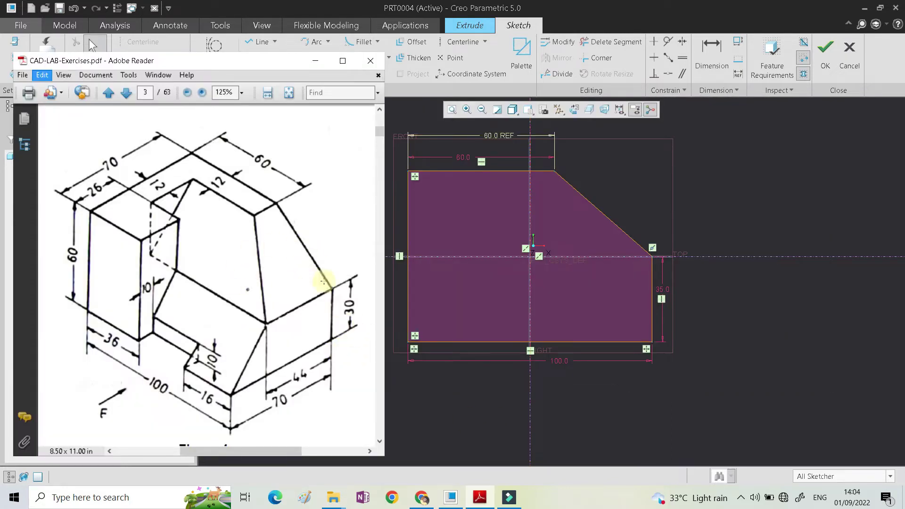
click(662, 289)
double_click(662, 289)
text(30)
key(Return)
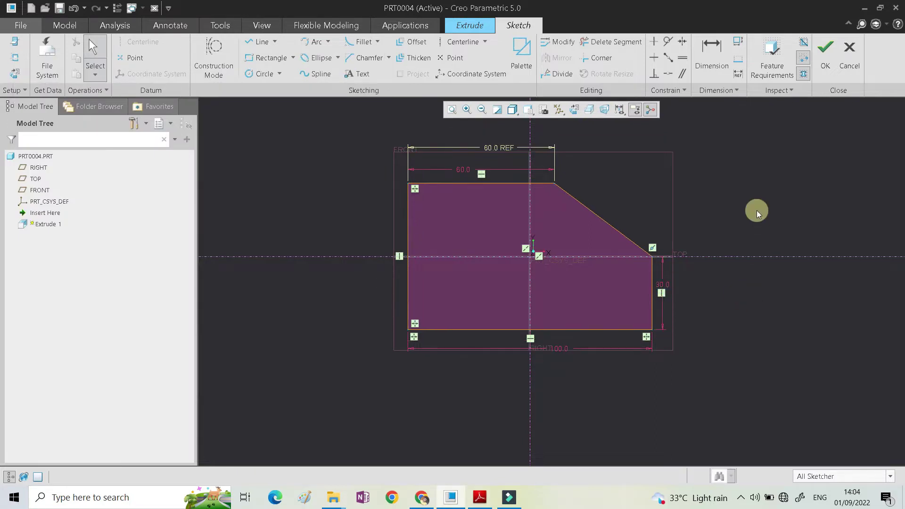
Step: Dimension the profile's overall height between the top and bottom edges and resolve the conflict by converting it to a reference dimension
key(alt+Tab)
click(735, 194)
click(708, 53)
click(440, 184)
click(434, 329)
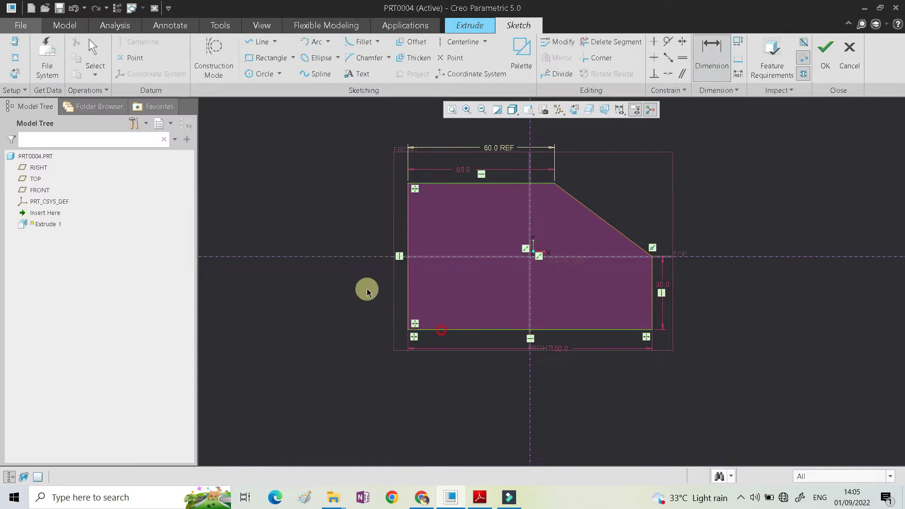
middle_click(348, 276)
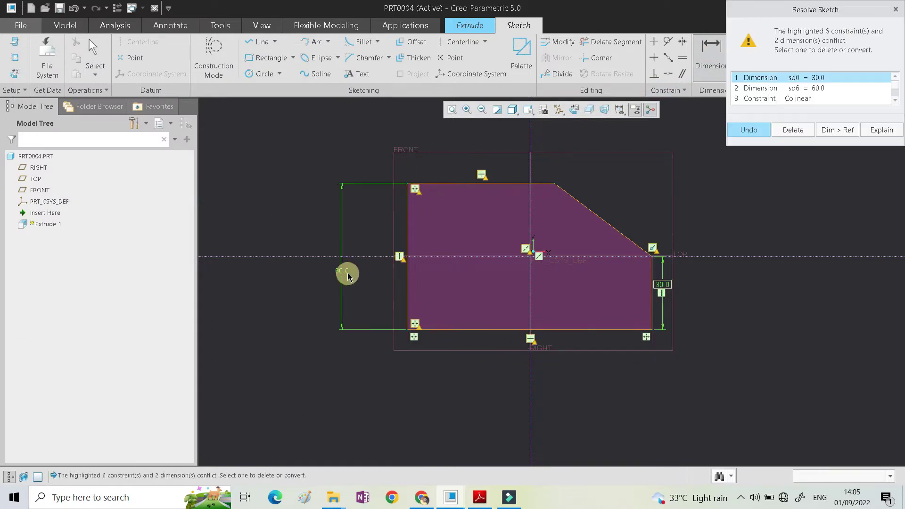
click(814, 88)
click(838, 129)
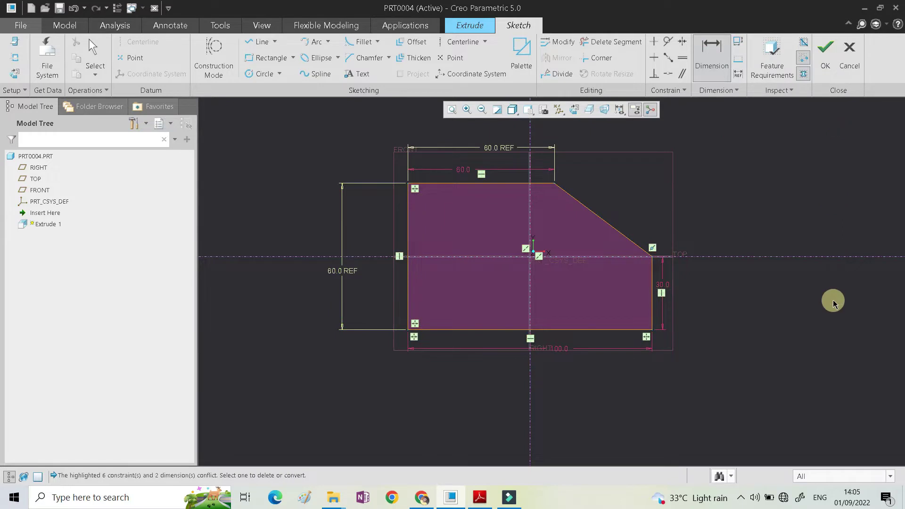
Step: Finish the sketch and extrude the profile to a depth of 70, symmetric about the sketch plane
click(825, 55)
double_click(79, 62)
text(70)
key(Return)
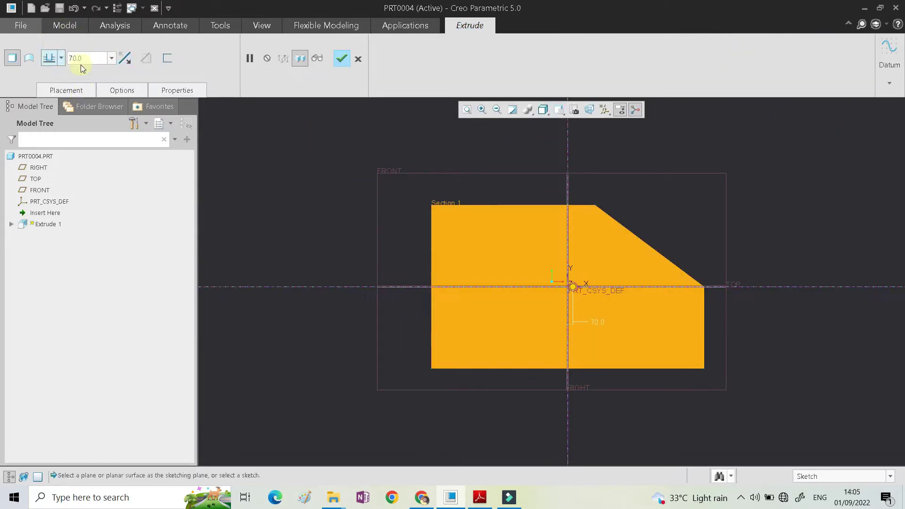
click(61, 58)
click(50, 87)
key(ctrl+d)
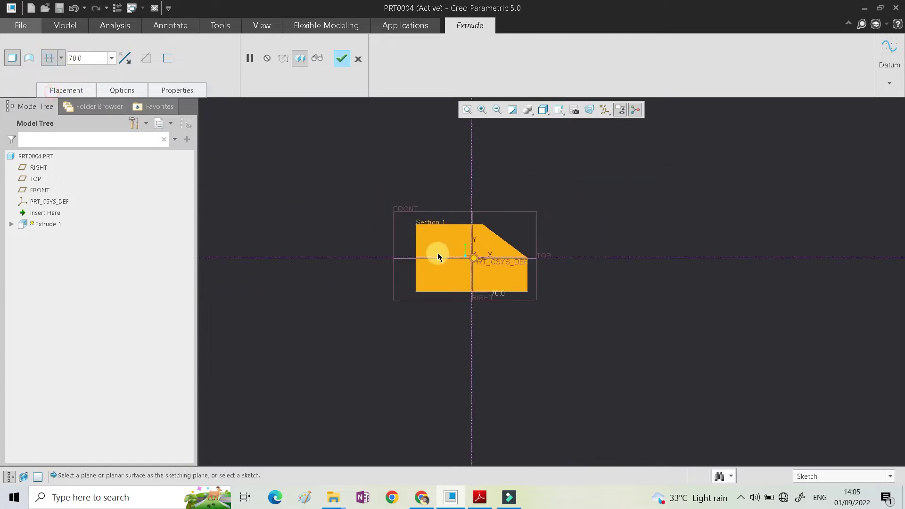
scroll(452, 264, up, 5)
middle_click(493, 259)
scroll(485, 266, down, 5)
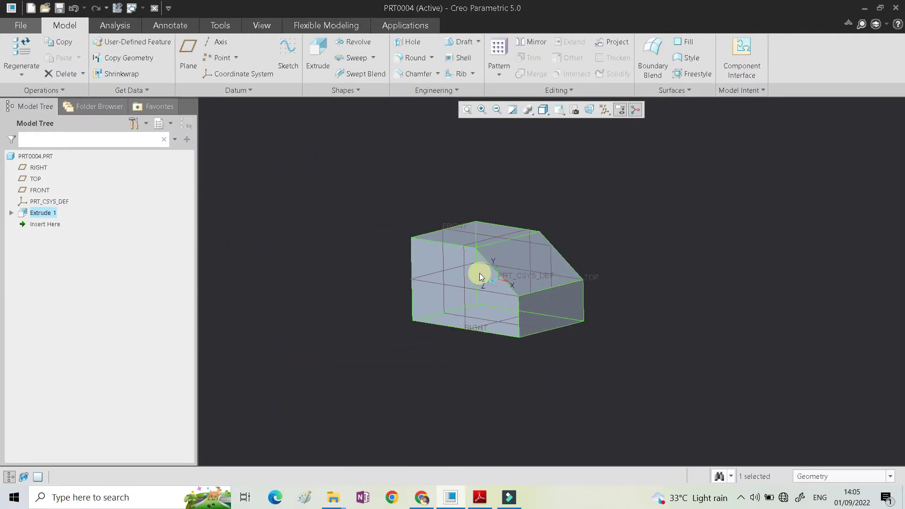
Step: Consult the exercise drawing and create a datum plane offset inward from the block's full-height left end face
click(558, 240)
middle_drag(606, 210, 525, 256)
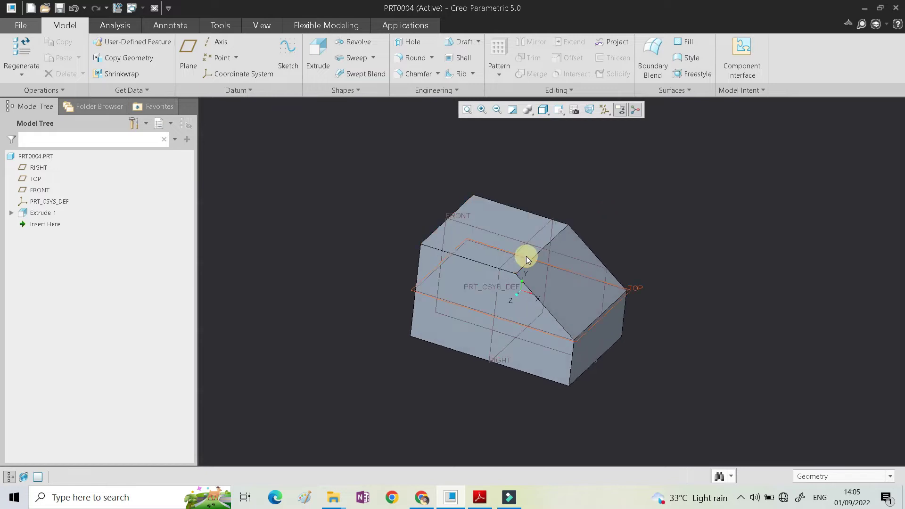
click(714, 226)
key(alt+Tab)
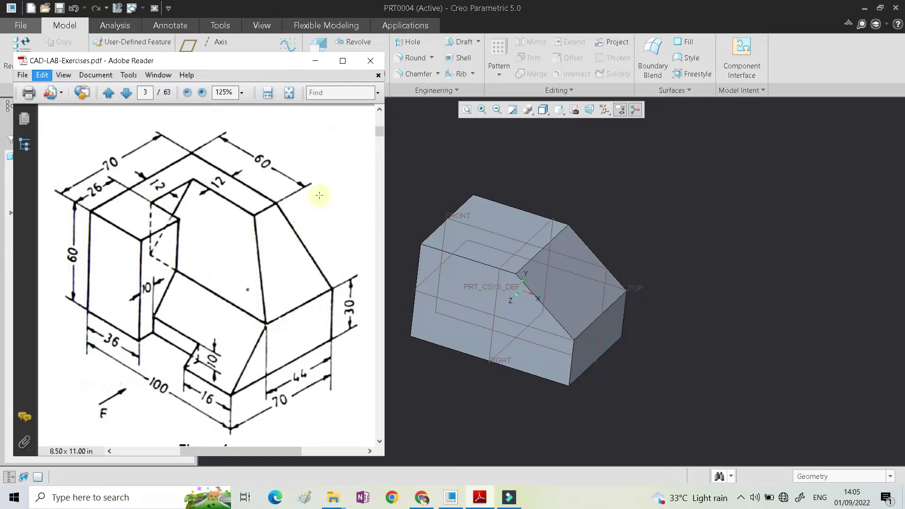
click(695, 227)
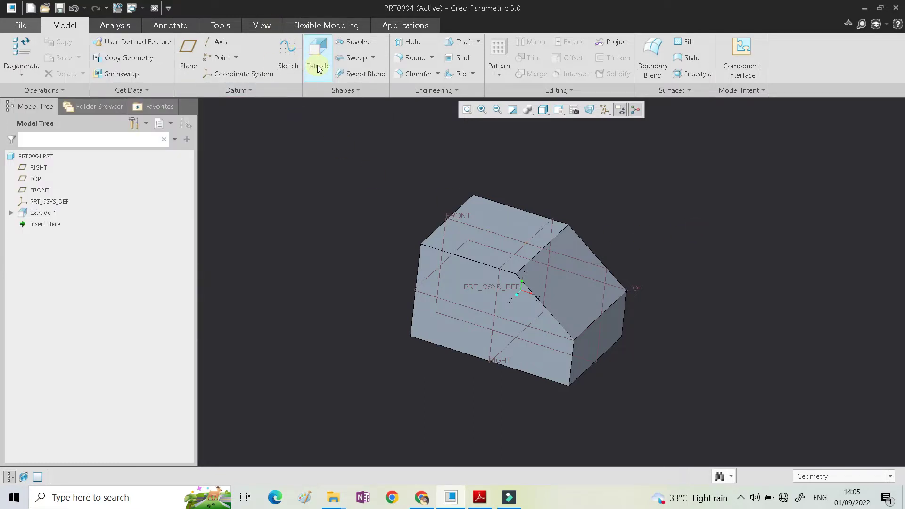
click(188, 59)
middle_drag(443, 245, 480, 264)
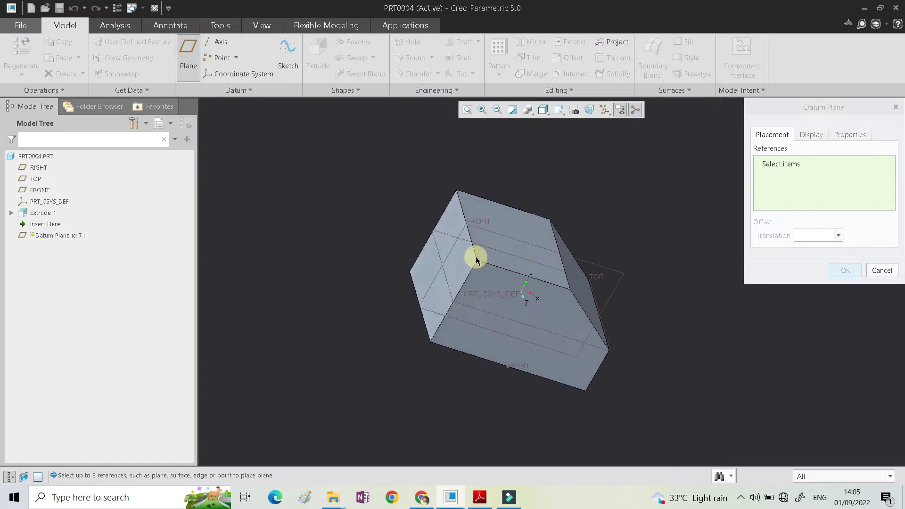
click(457, 219)
drag(445, 269, 525, 315)
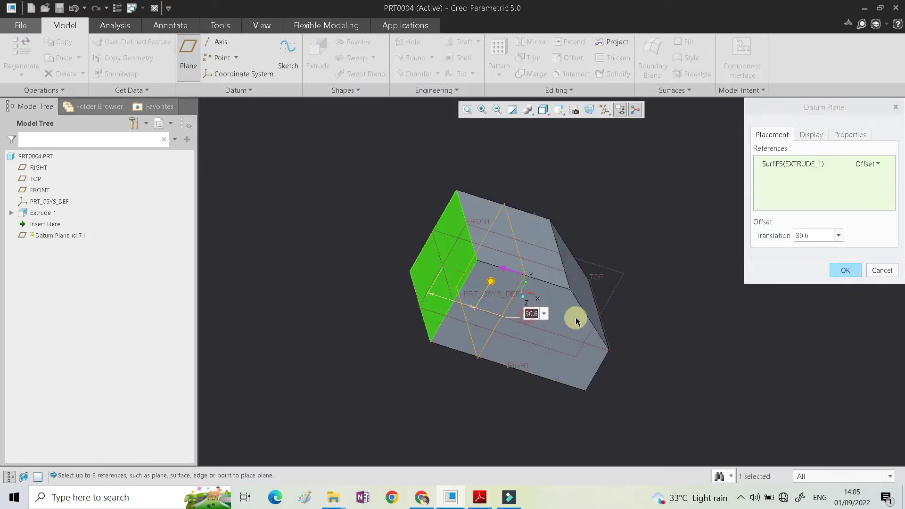
middle_click(660, 286)
middle_drag(558, 290, 510, 201)
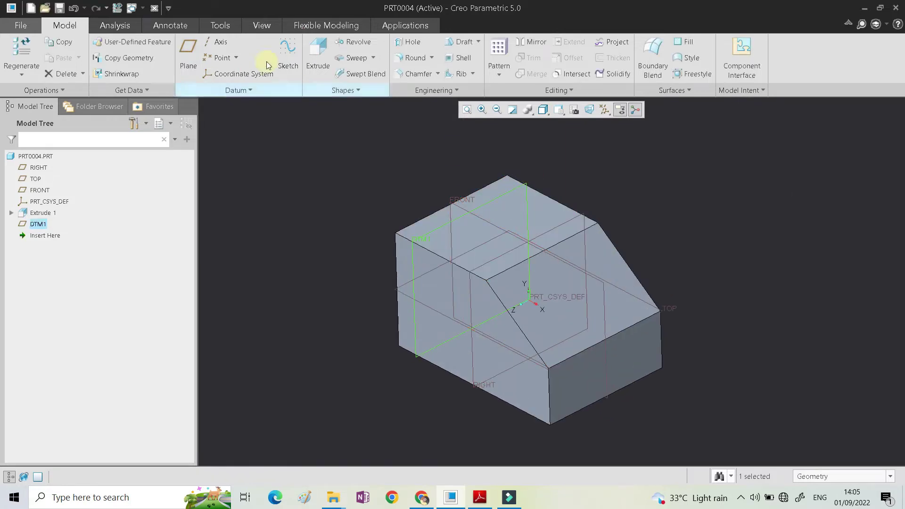
Step: Start an extrusion sketch on the offset datum plane, flipping the sketch view direction and orienting the reference face to Right
click(318, 57)
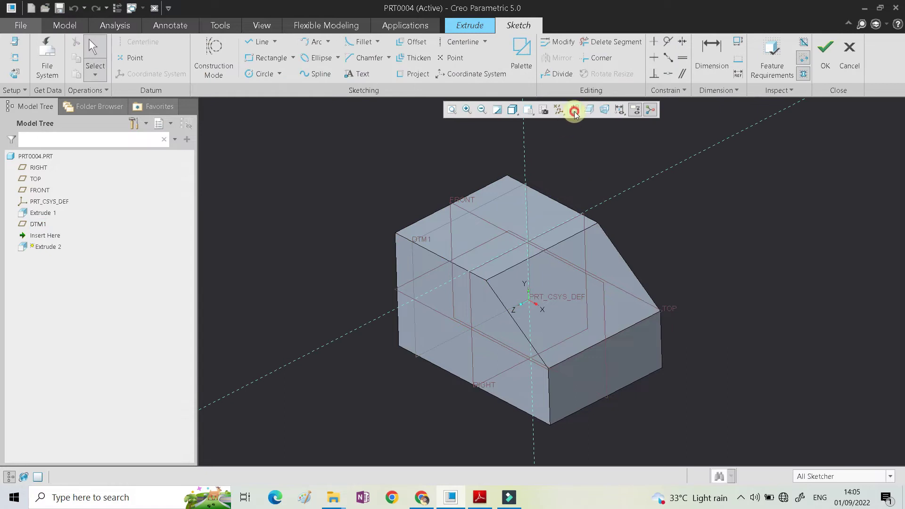
click(574, 112)
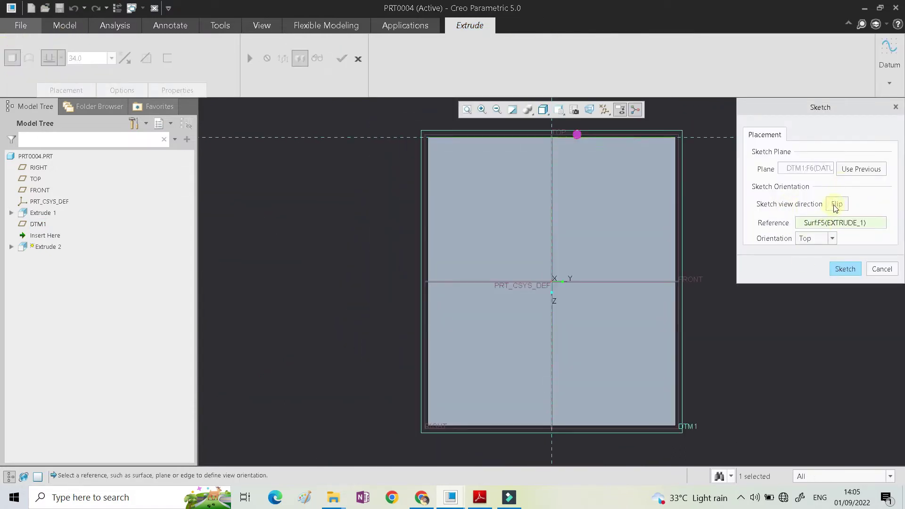
click(833, 204)
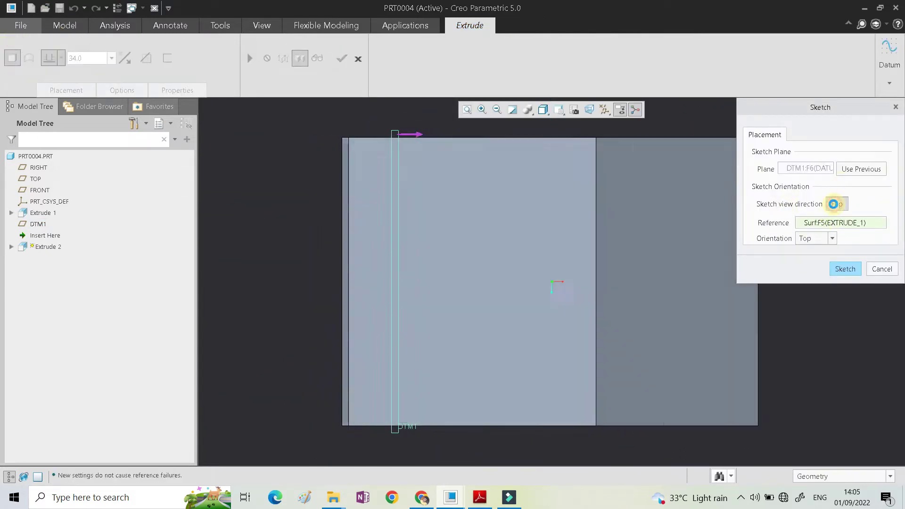
click(815, 239)
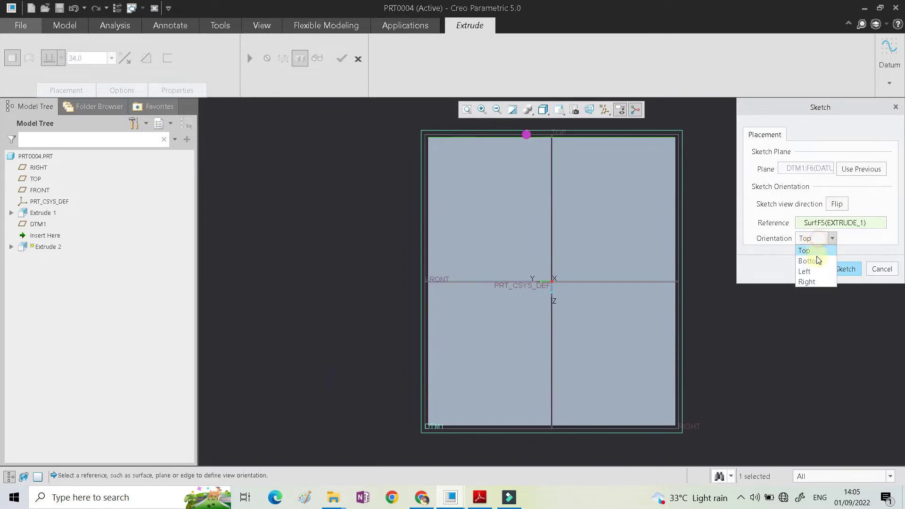
click(806, 271)
click(816, 241)
click(816, 277)
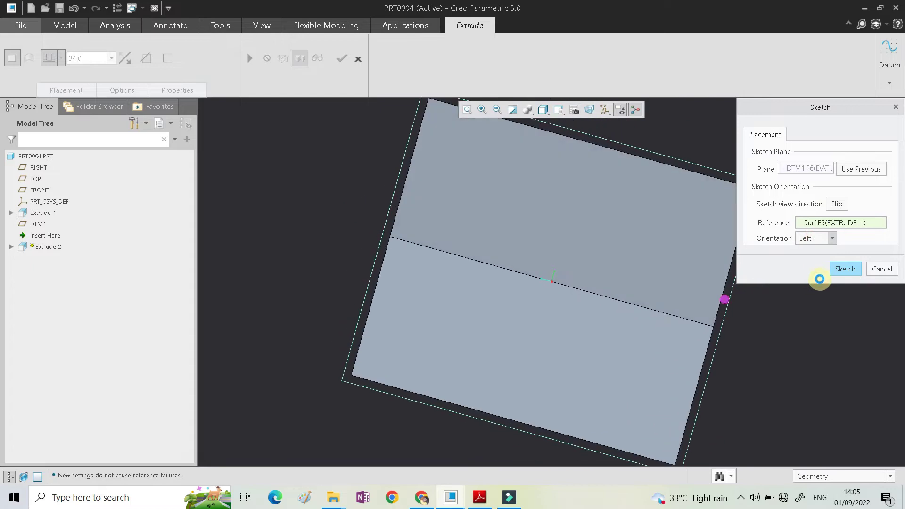
click(844, 269)
key(ctrl+d)
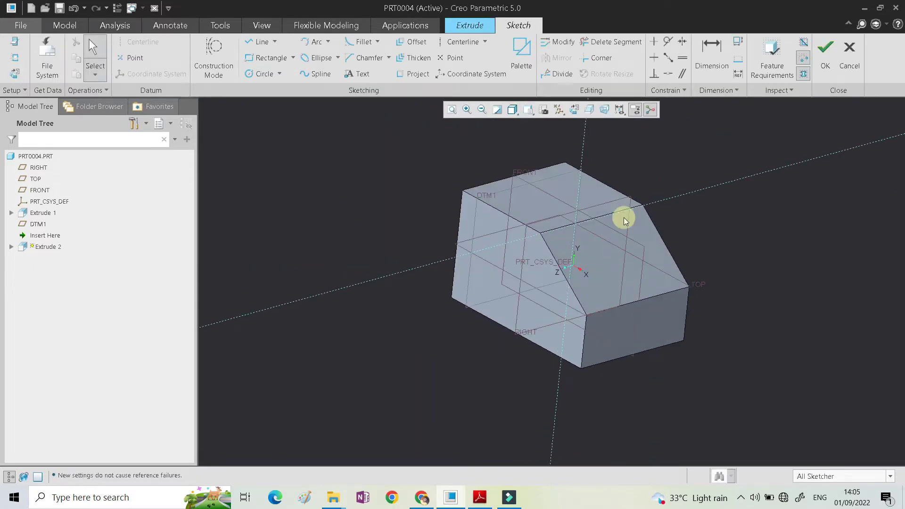
Step: Add the block's top face as a sketch reference and return to the 2D sketch view
click(574, 109)
mouse_move(584, 210)
middle_down()
mouse_move(618, 245)
mouse_move(567, 231)
mouse_move(553, 206)
mouse_move(554, 216)
middle_up()
right_click(446, 176)
click(495, 218)
click(580, 199)
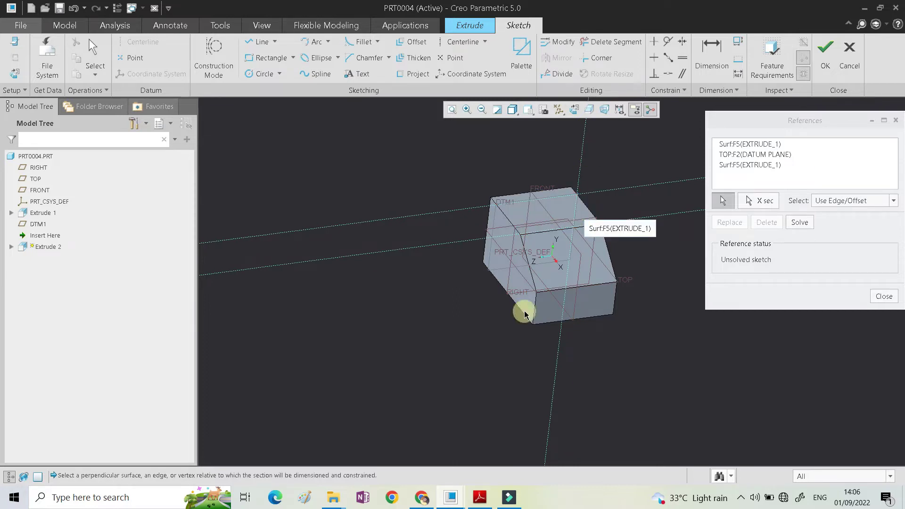
click(573, 110)
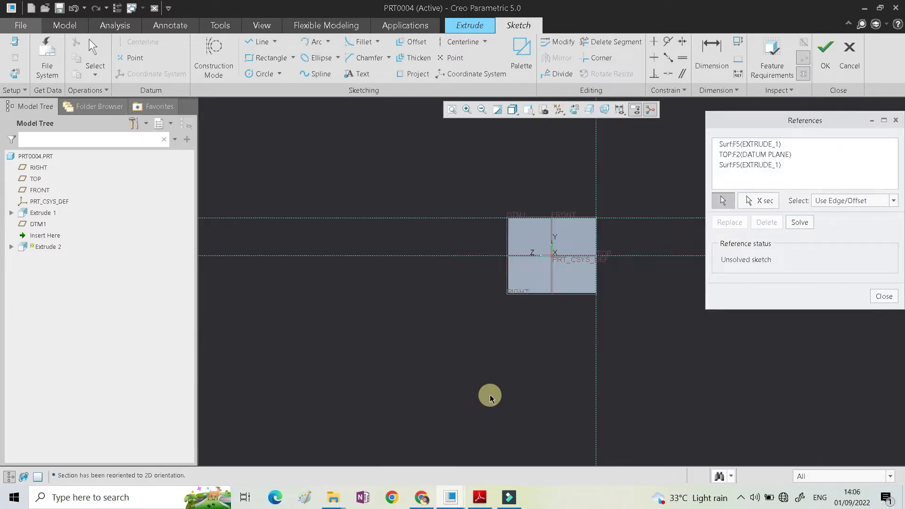
Step: Consult the exercise drawing and add the block's other side face as a sketch reference
key(alt+Tab)
key(alt+Tab)
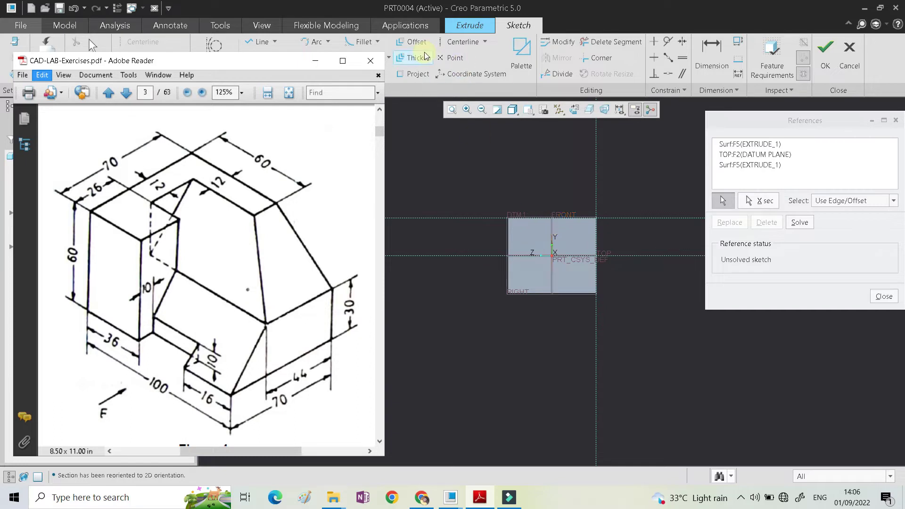
scroll(515, 234, up, 1)
key(alt+Tab)
scroll(584, 272, up, 1)
scroll(585, 273, down, 3)
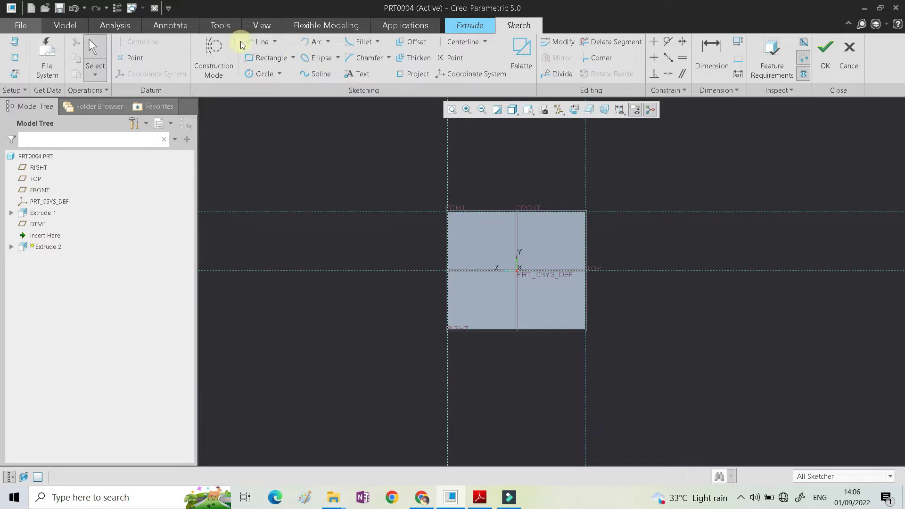
Step: Sketch a closed triangle hanging from the block's top edge, with one vertical side and one sloping side
click(259, 41)
scroll(532, 224, down, 2)
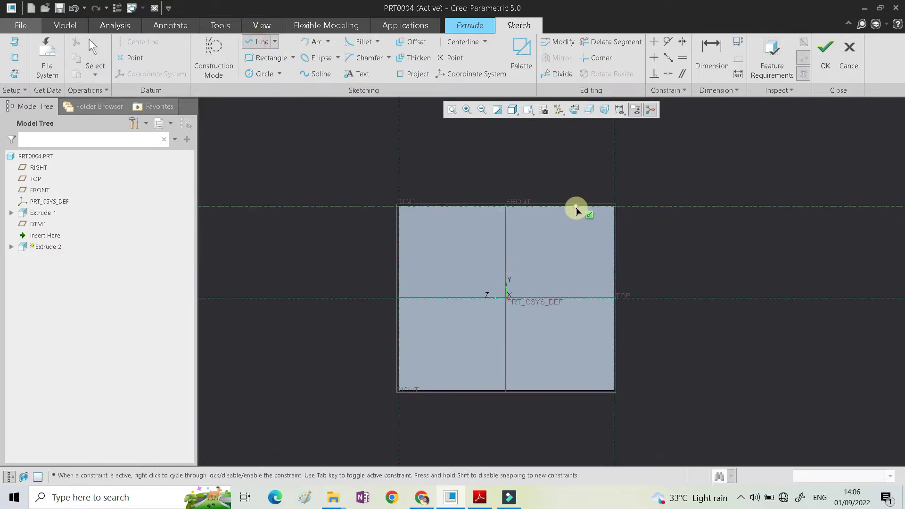
click(464, 262)
click(464, 206)
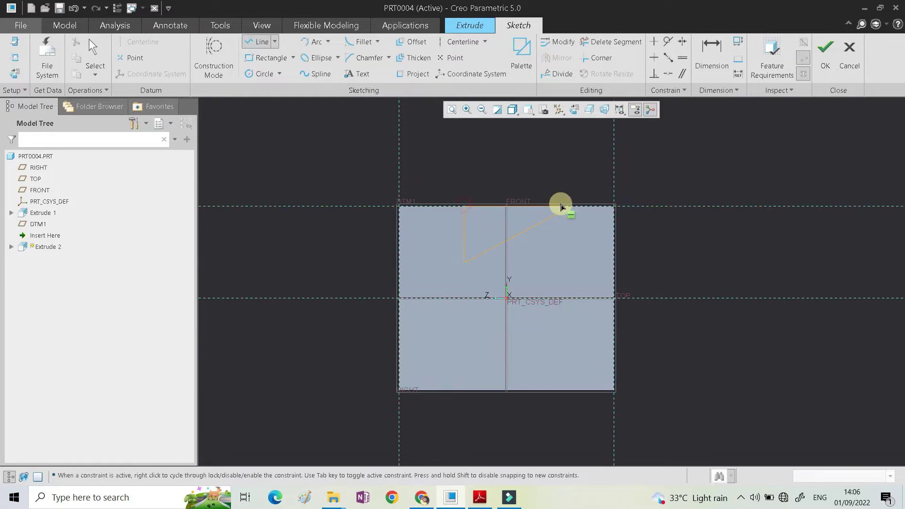
click(570, 206)
middle_click(590, 250)
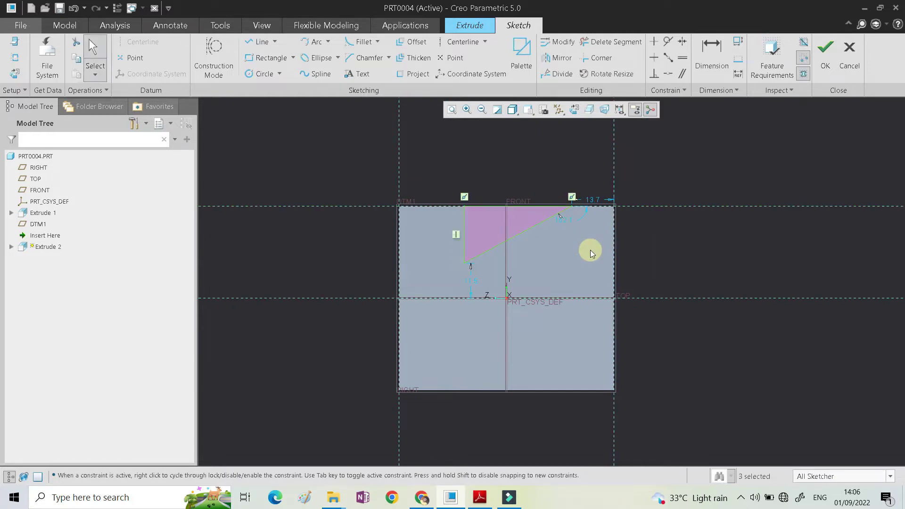
Step: Set the distance from the triangle's upper sloping corner to the block's nearer side face to 12
double_click(597, 200)
text(12)
key(Return)
click(537, 170)
Step: Dimension the length of the triangle's vertical side and check the exercise drawing
click(711, 56)
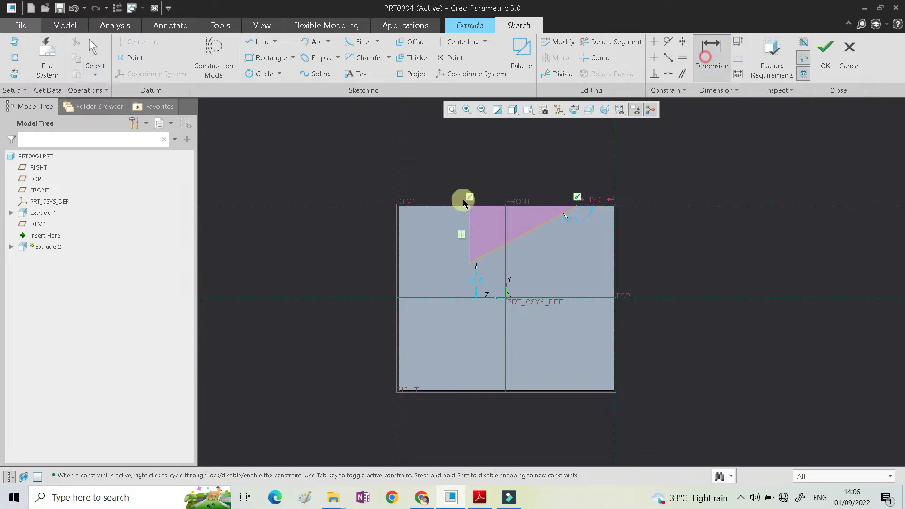
click(469, 225)
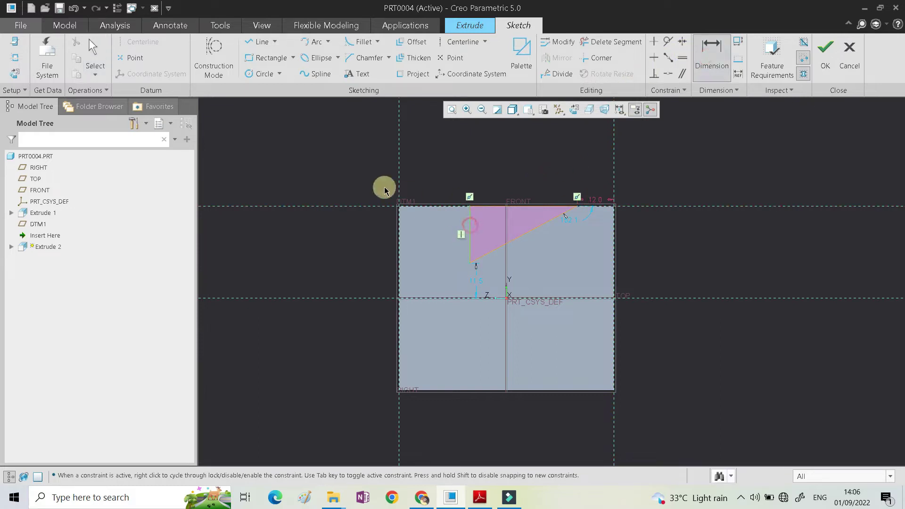
middle_click(437, 175)
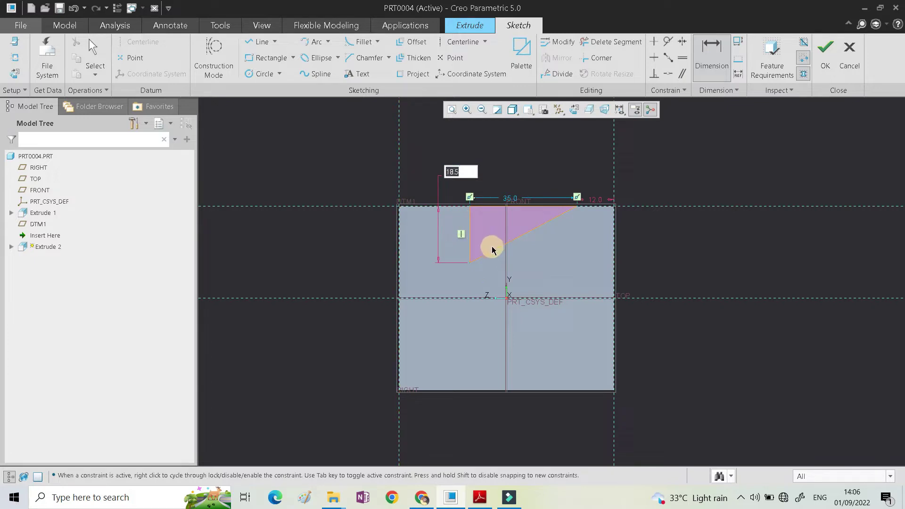
key(alt+Tab)
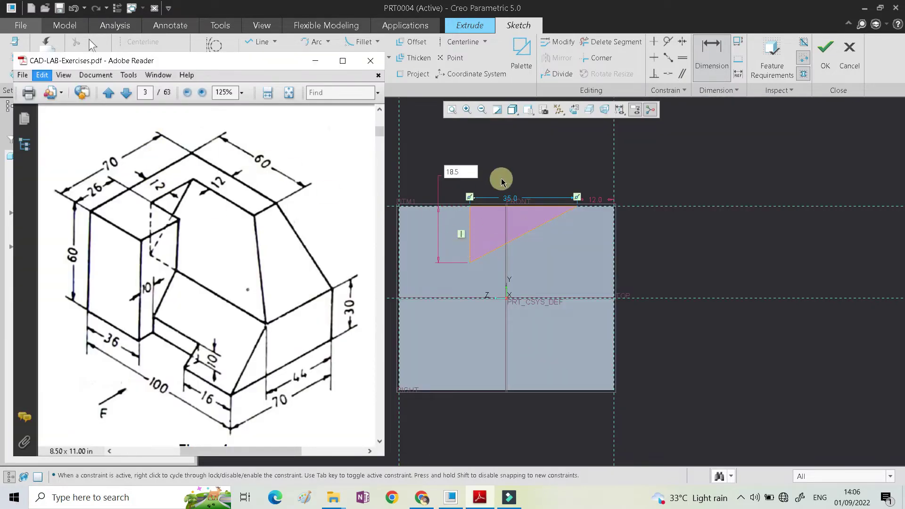
key(alt+Tab)
Step: Dimension the triangle's vertical side from the block's opposite side face at 26
click(699, 70)
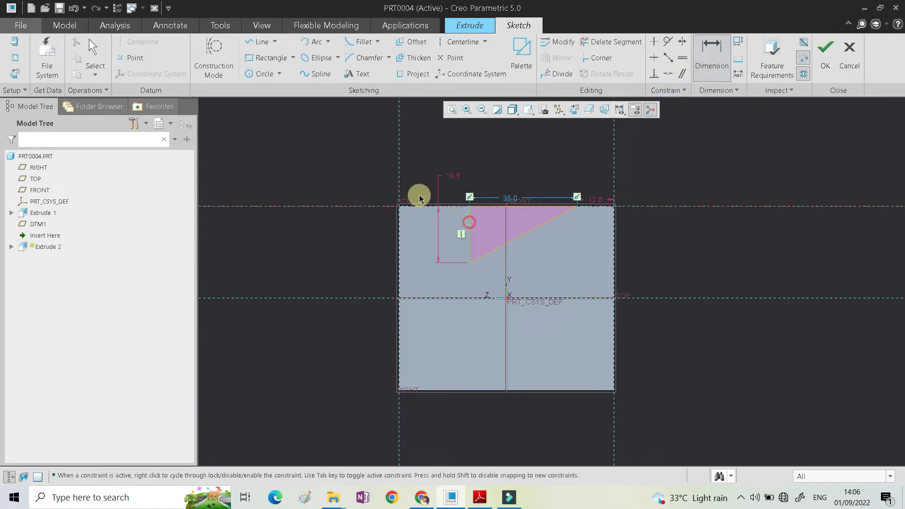
middle_click(430, 152)
text(28)
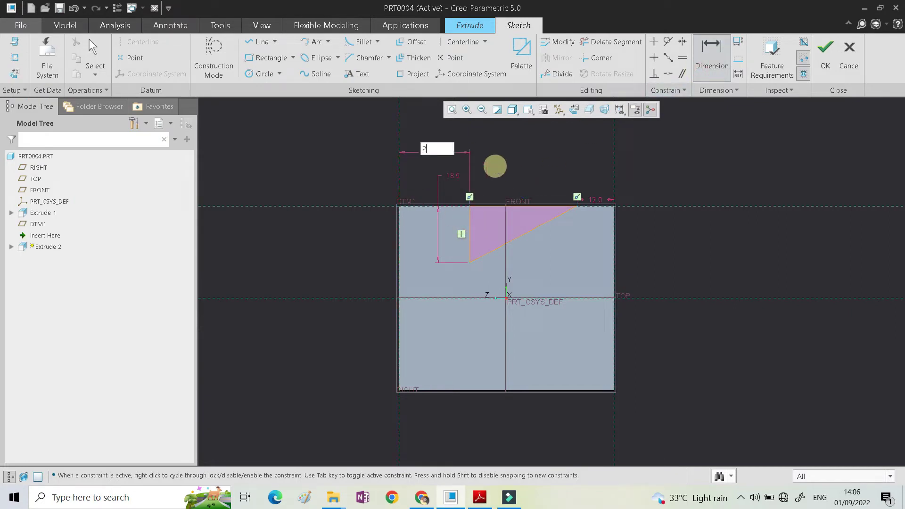
key(Return)
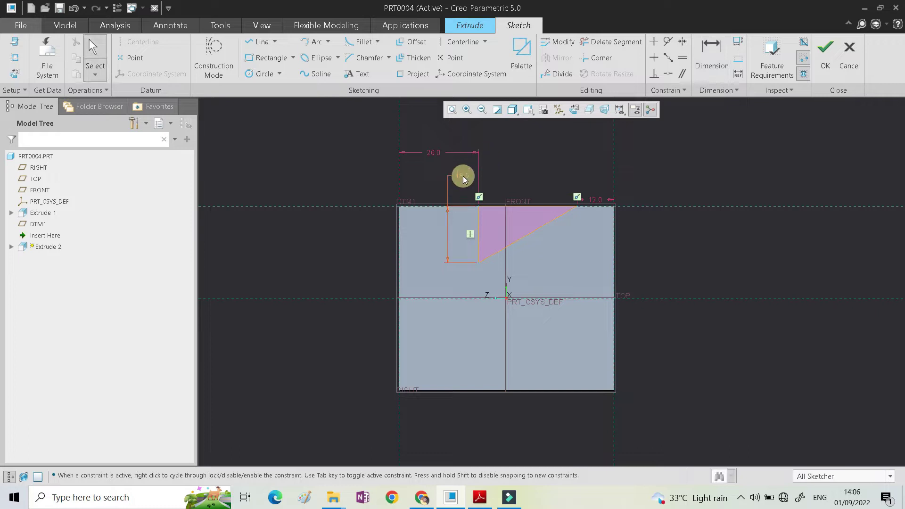
Step: Check the exercise drawing and delete the length dimension of the triangle's vertical side
key(alt+Tab)
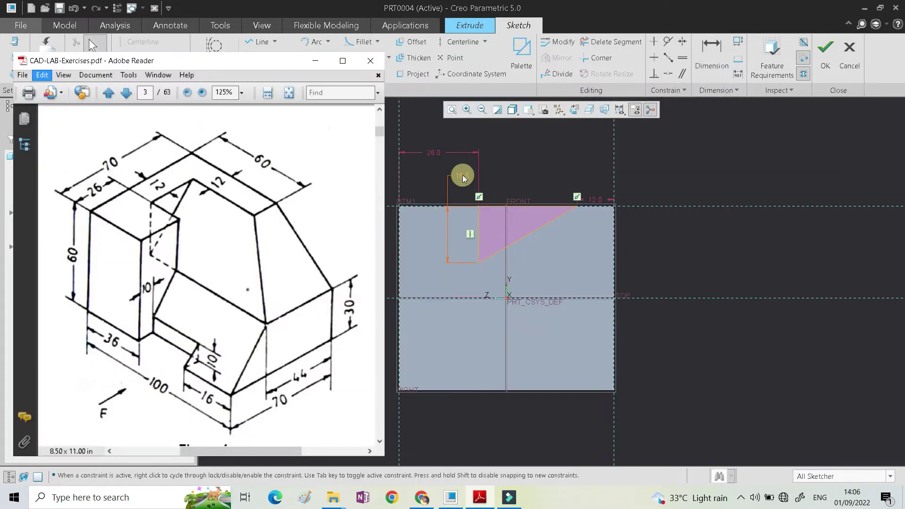
click(462, 177)
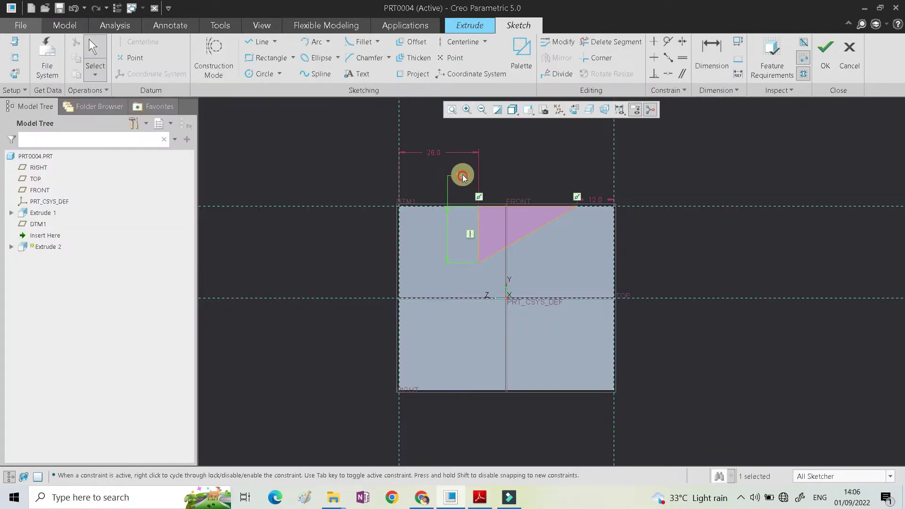
right_click(472, 141)
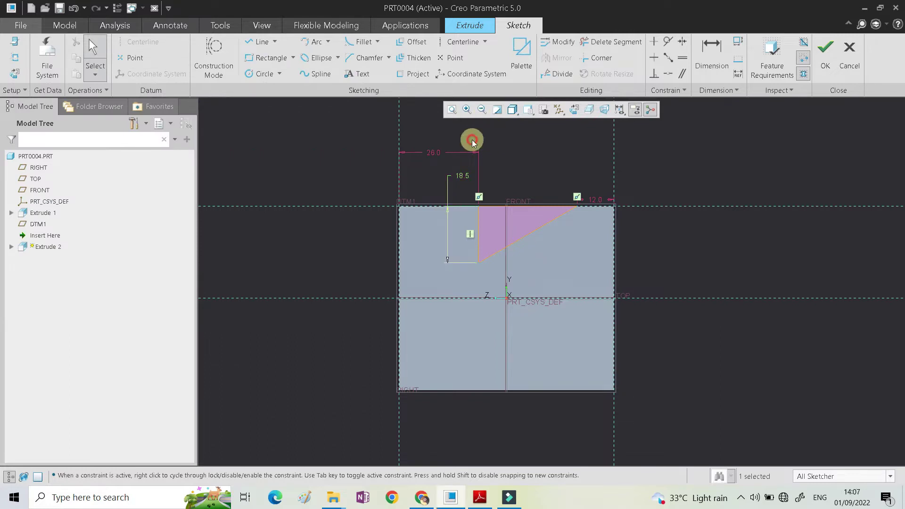
key(Delete)
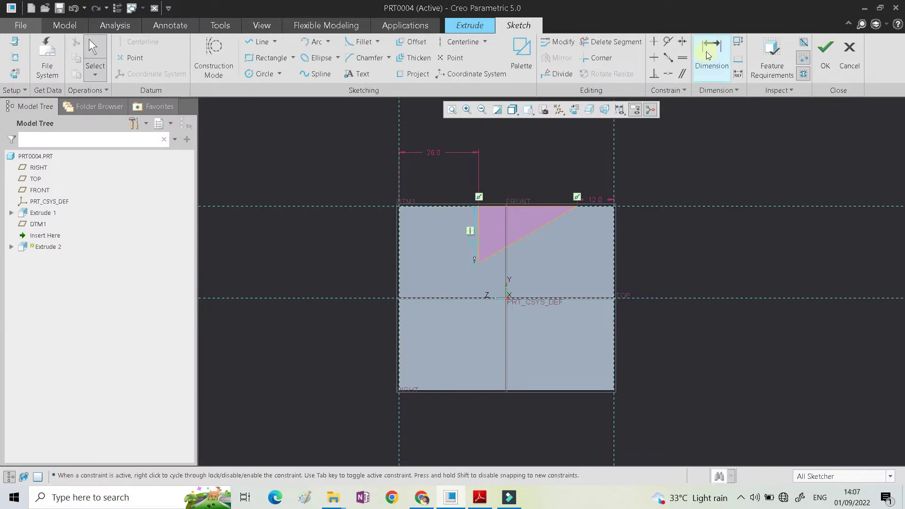
Step: Dimension the height of the triangle's lowest corner above the block's bottom edge at 30
click(706, 58)
click(479, 267)
click(468, 389)
middle_click(335, 324)
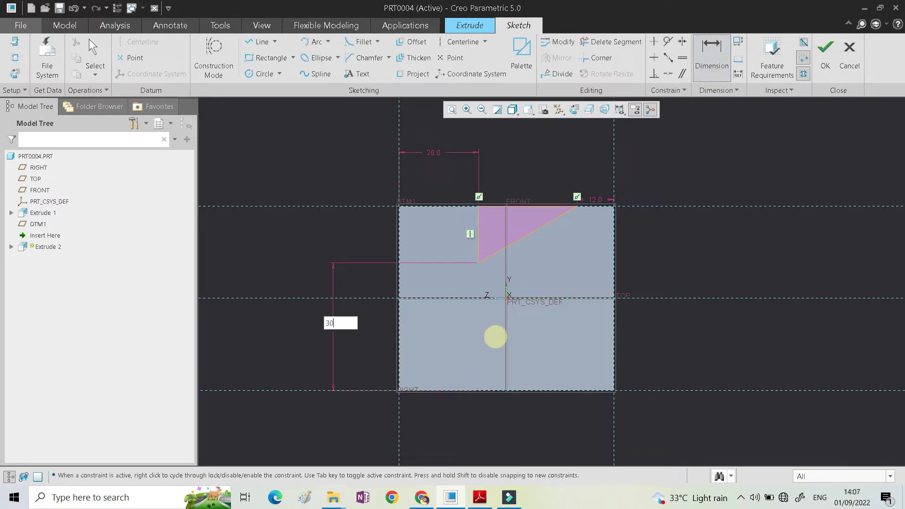
text(30)
key(Return)
middle_click(725, 353)
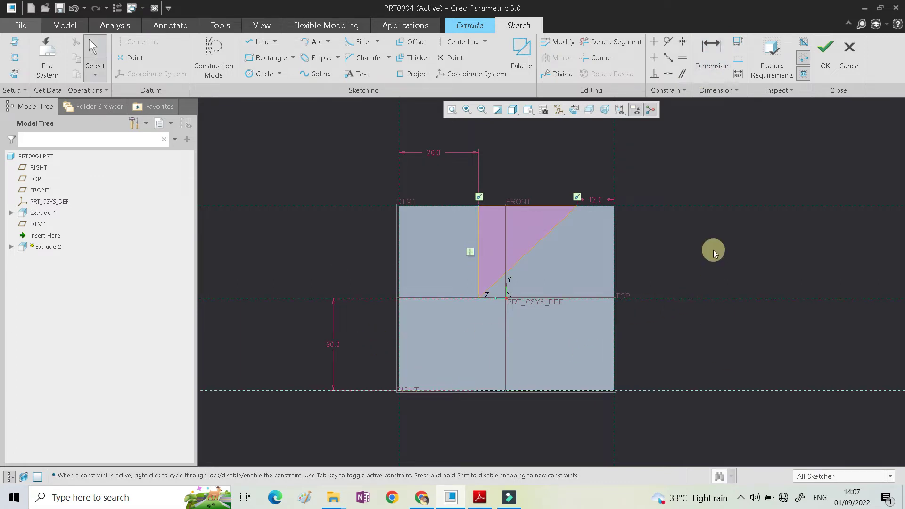
Step: Finish the sketch and cut the triangular profile from the block with the depth set to Through All
click(825, 49)
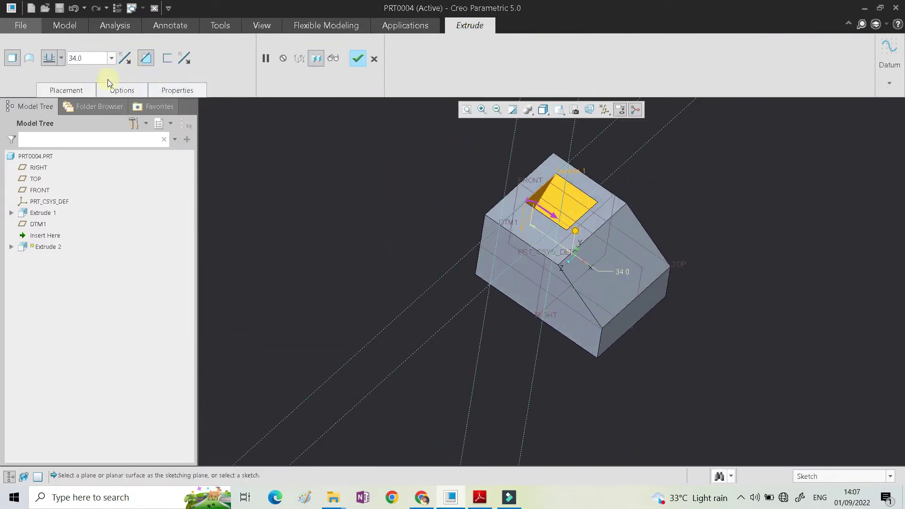
click(121, 90)
click(200, 138)
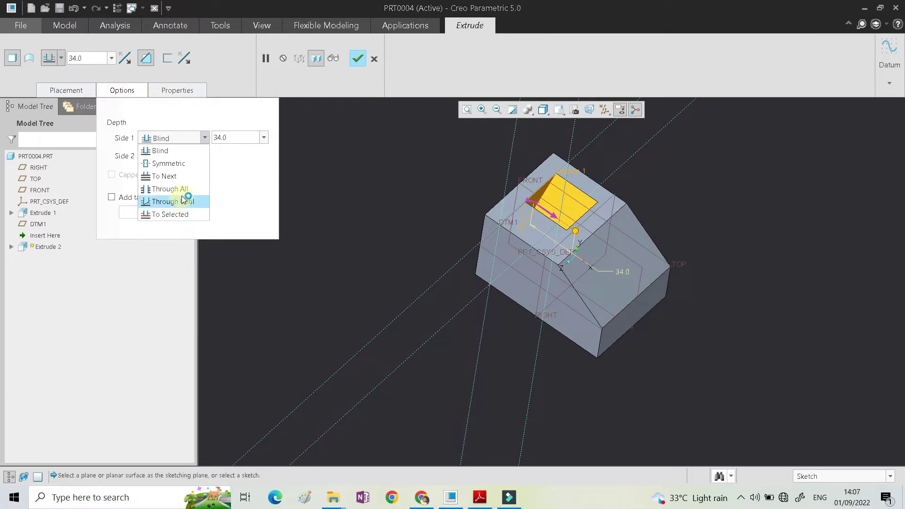
click(181, 189)
scroll(773, 212, down, 2)
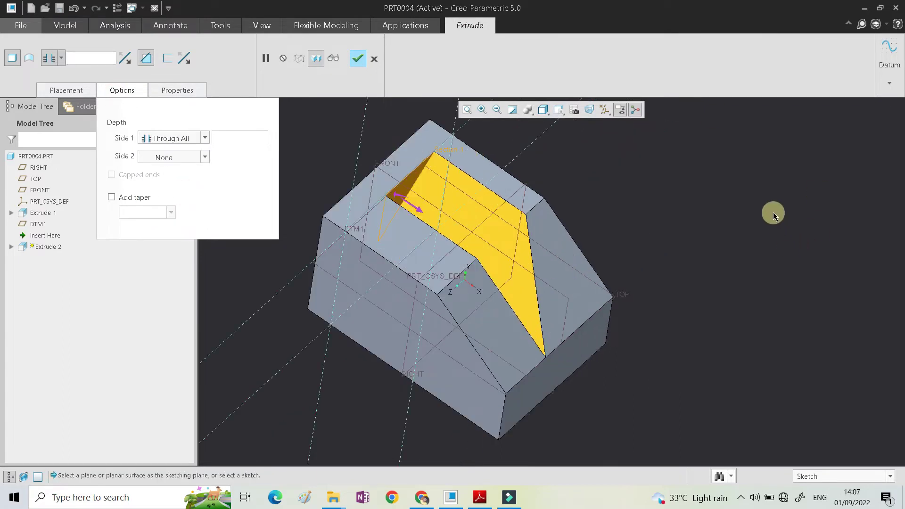
middle_click(773, 213)
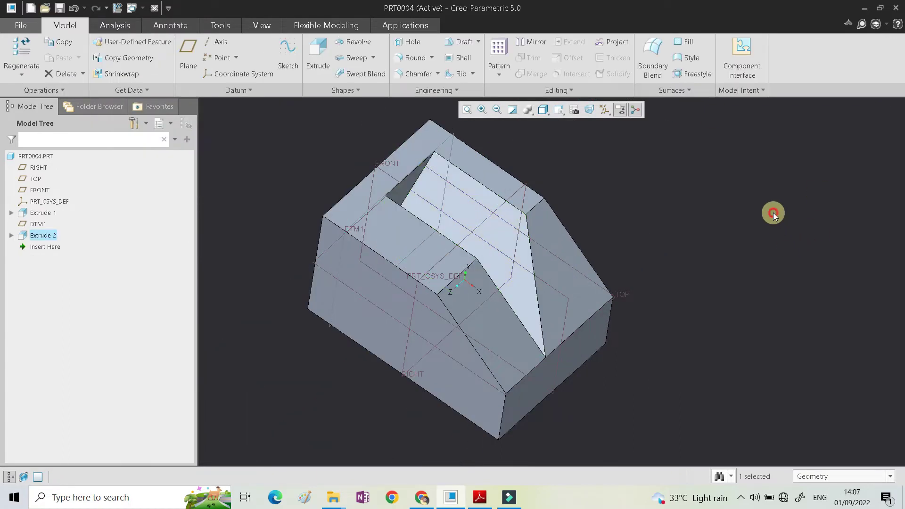
key(ctrl+d)
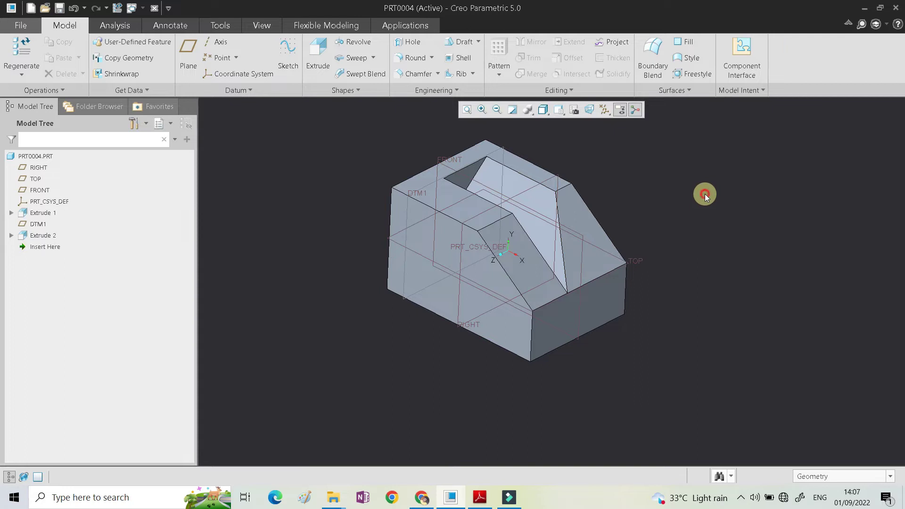
Step: Check the exercise drawing and start an extrusion sketch on the end face below the sloped side, viewed flat
key(alt+Tab)
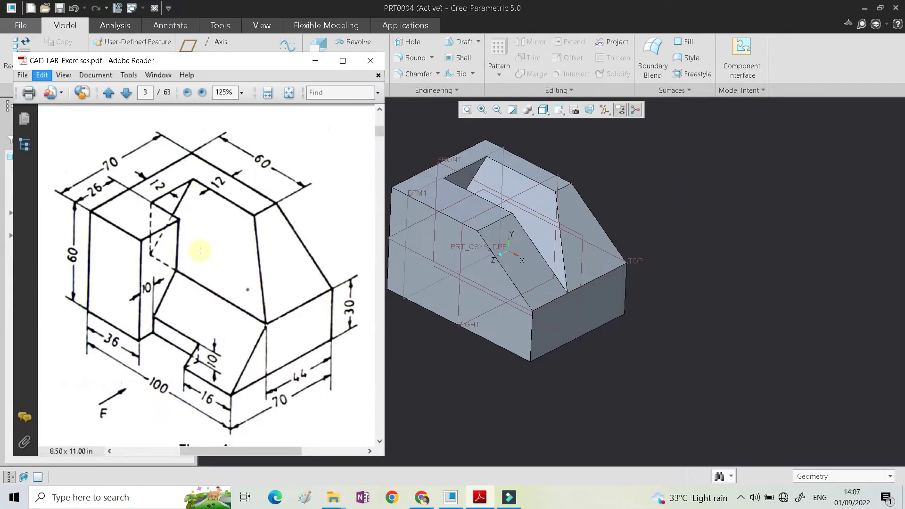
click(556, 320)
click(631, 274)
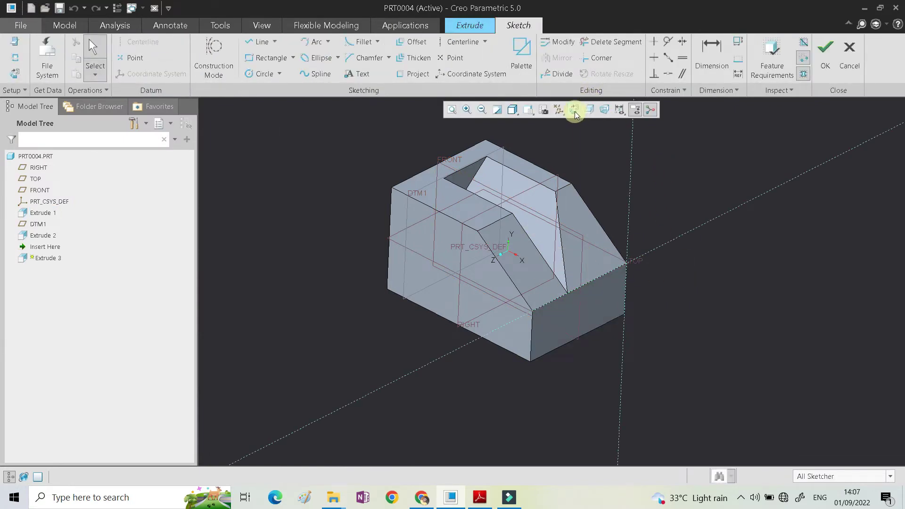
click(574, 111)
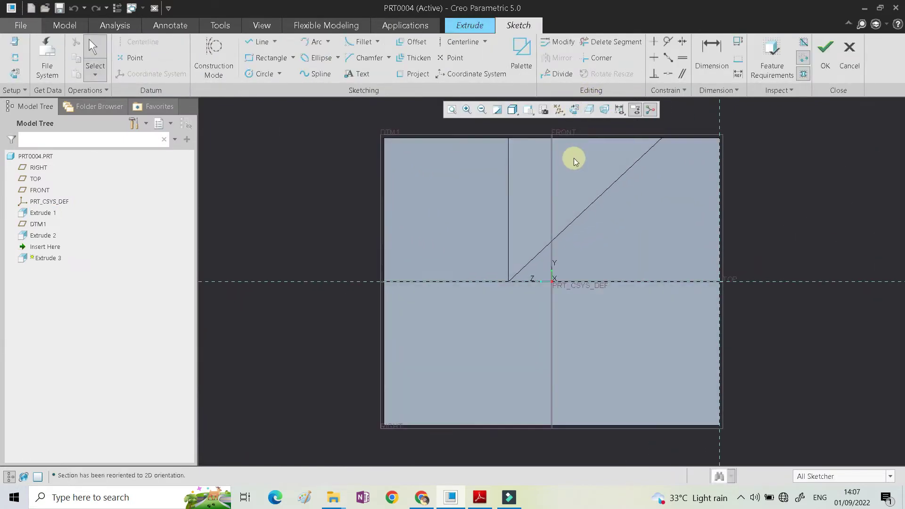
scroll(445, 240, up, 2)
Step: Add the block's bottom face, the side face nearer the triangular cut's vertical wall, and the top face as sketch references
right_click(720, 176)
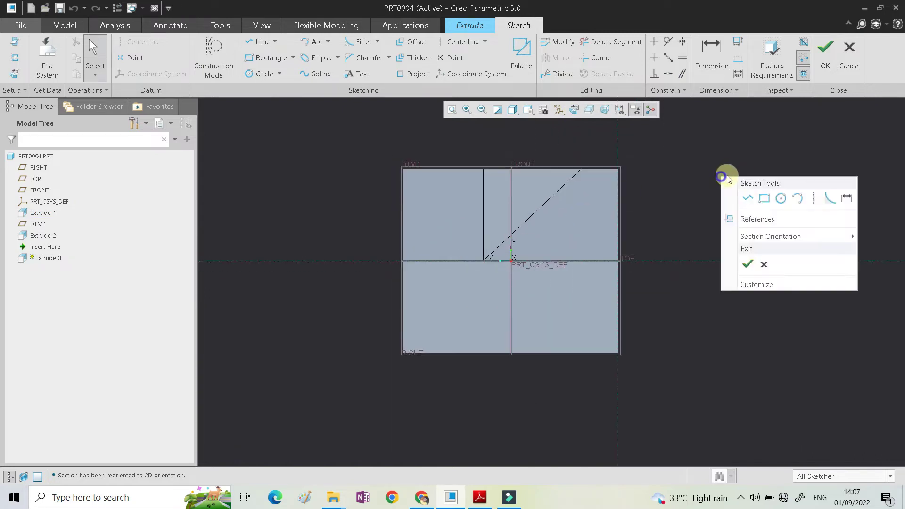
click(742, 218)
scroll(589, 229, up, 3)
mouse_move(536, 249)
middle_down()
mouse_move(559, 256)
mouse_move(553, 267)
middle_up()
scroll(551, 265, down, 3)
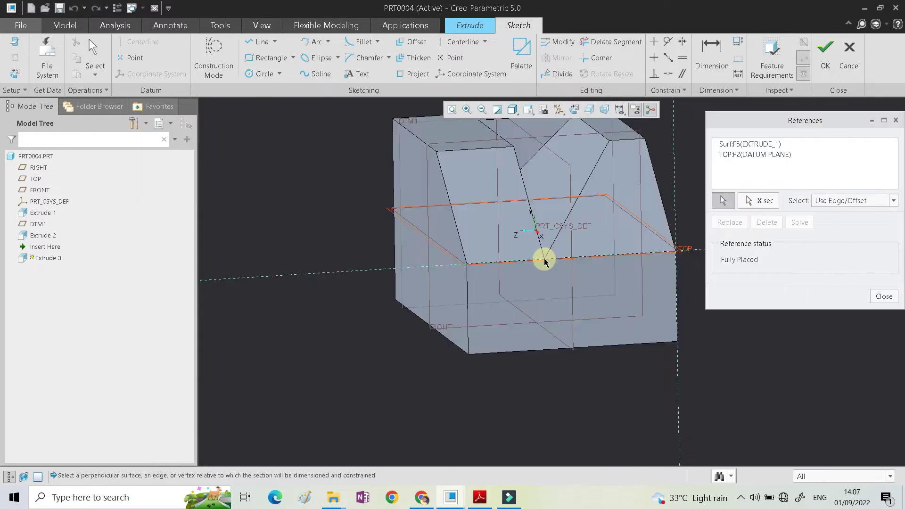
key(alt+Tab)
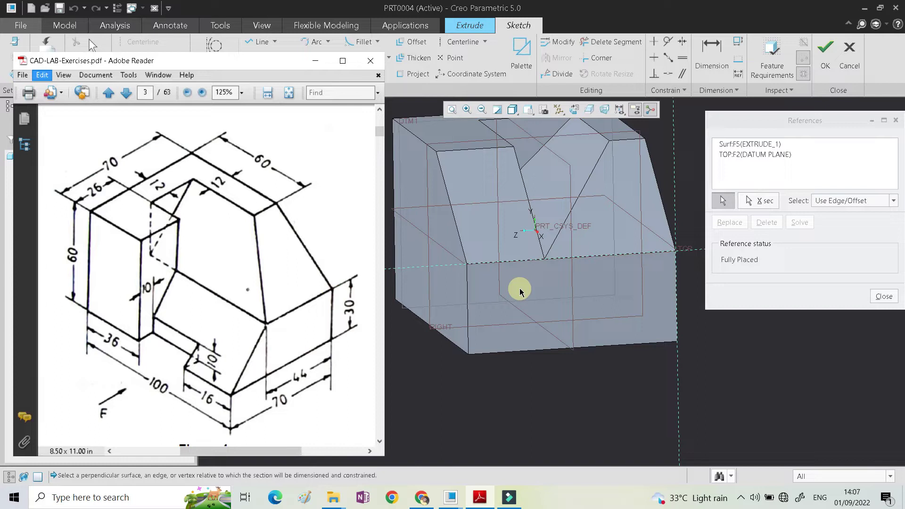
scroll(518, 293, down, 2)
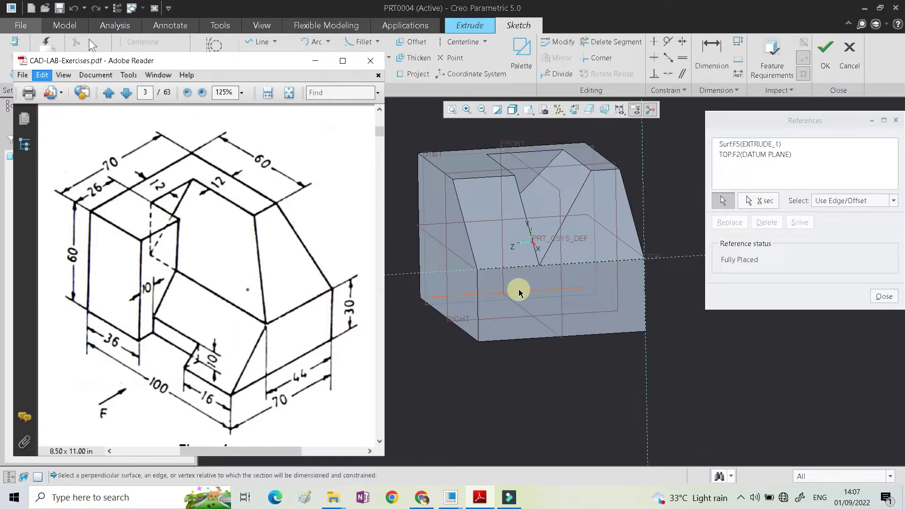
click(492, 338)
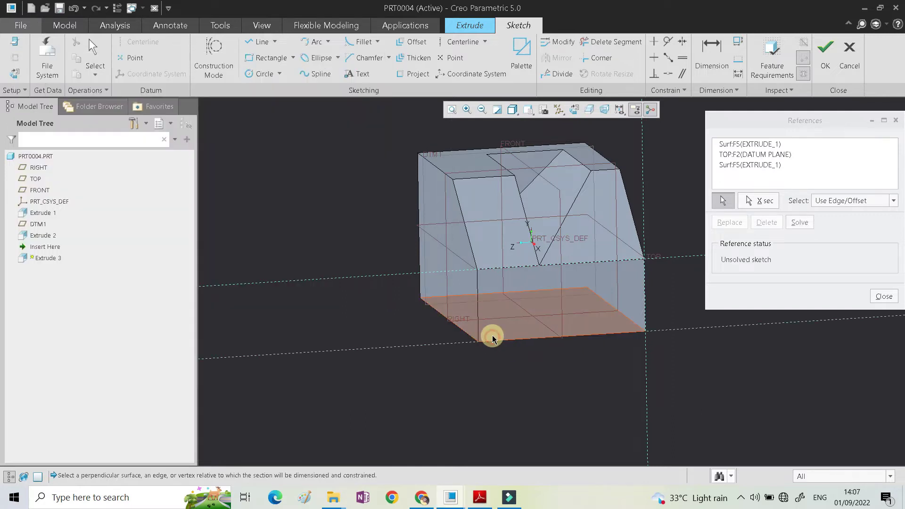
click(465, 309)
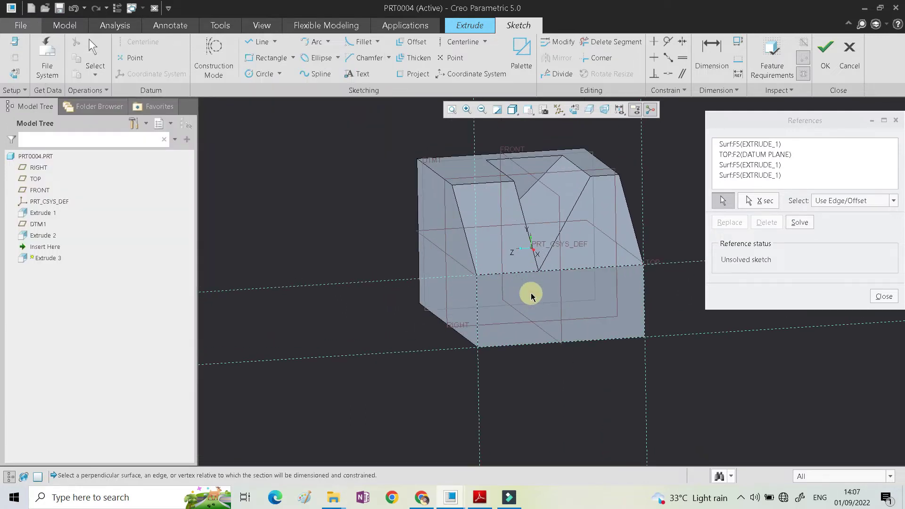
key(alt+Tab)
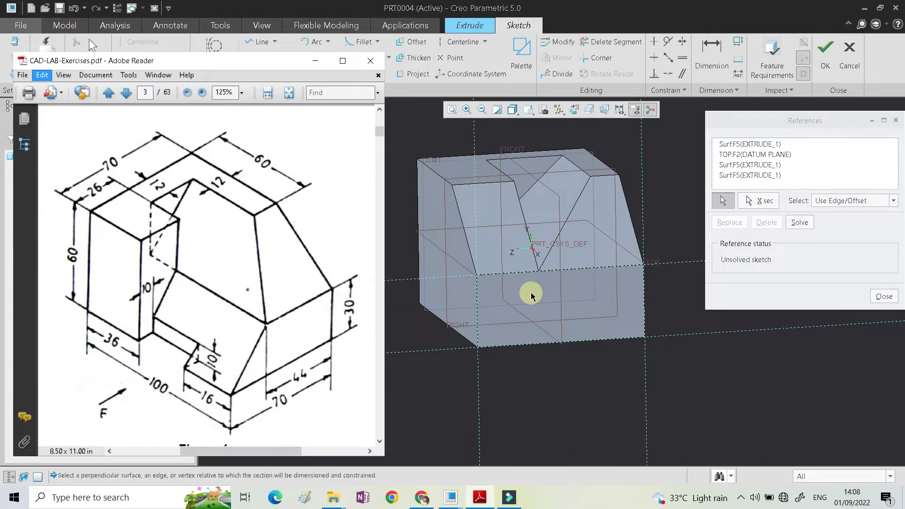
click(455, 168)
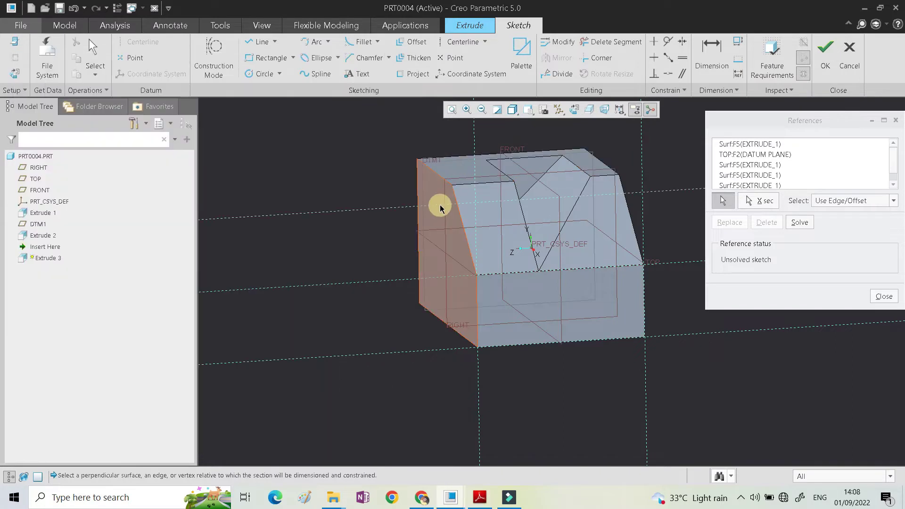
click(573, 109)
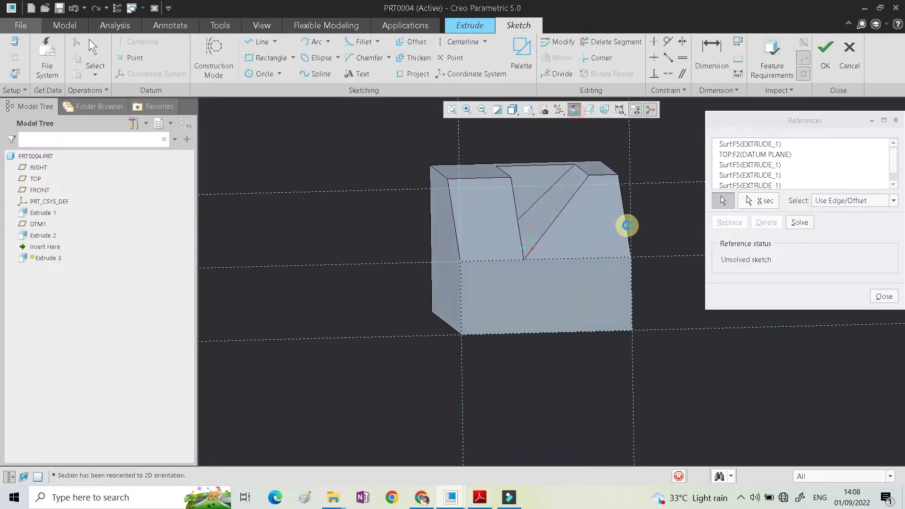
middle_click(518, 261)
scroll(493, 245, up, 3)
Step: Recheck the exercise drawing and add the slanted face of the triangular cut as another sketch reference
right_click(481, 204)
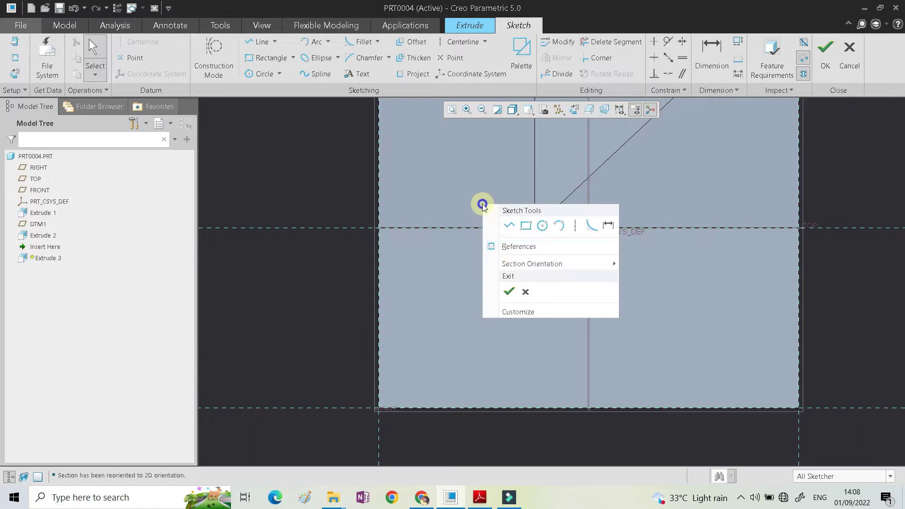
click(515, 247)
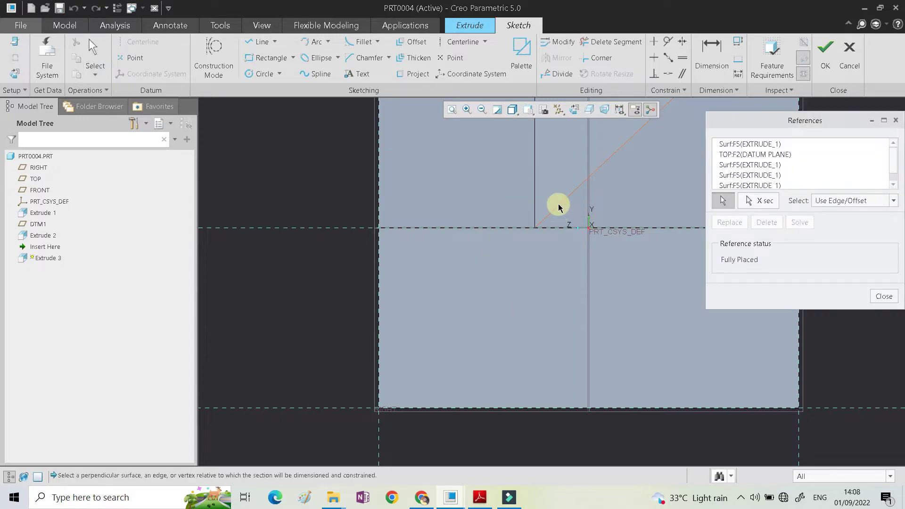
scroll(479, 257, down, 2)
scroll(537, 218, up, 1)
scroll(529, 227, down, 3)
scroll(530, 236, down, 1)
scroll(523, 238, up, 1)
scroll(518, 238, down, 1)
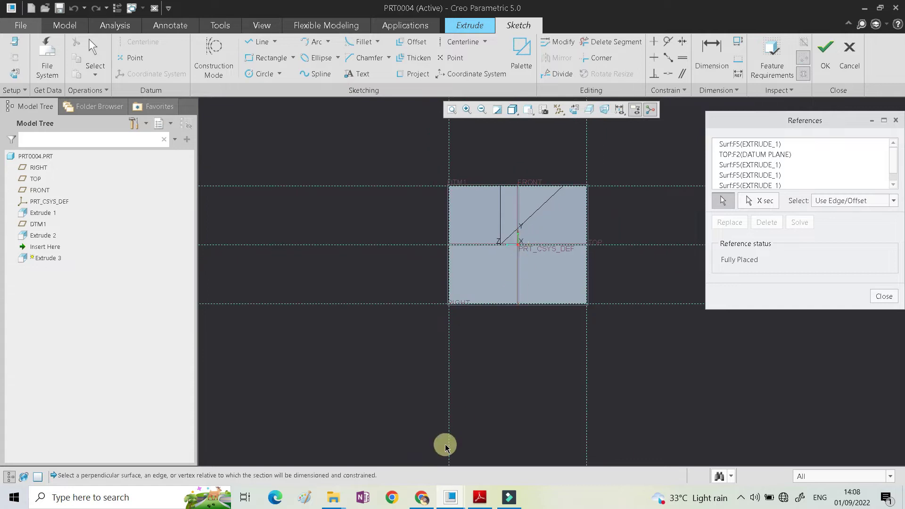
click(478, 503)
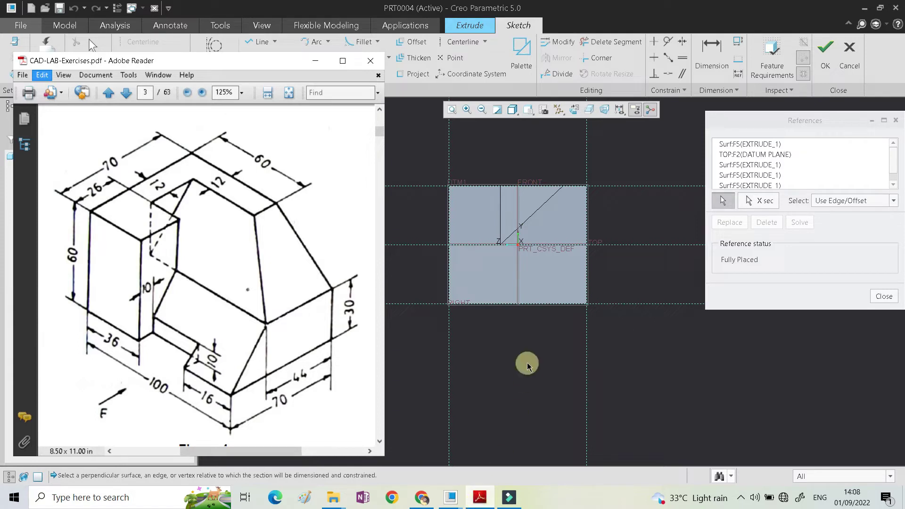
click(627, 212)
mouse_move(626, 212)
middle_down()
mouse_move(638, 245)
mouse_move(558, 229)
middle_up()
click(586, 323)
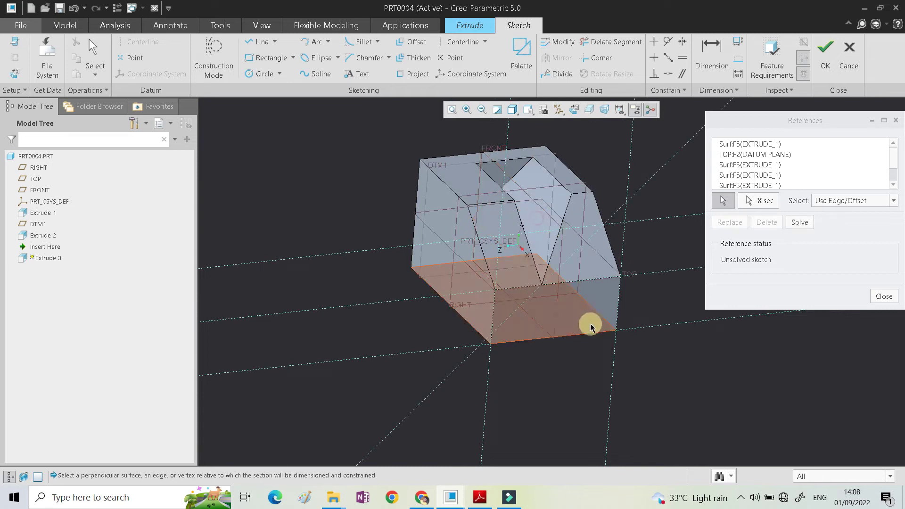
click(573, 110)
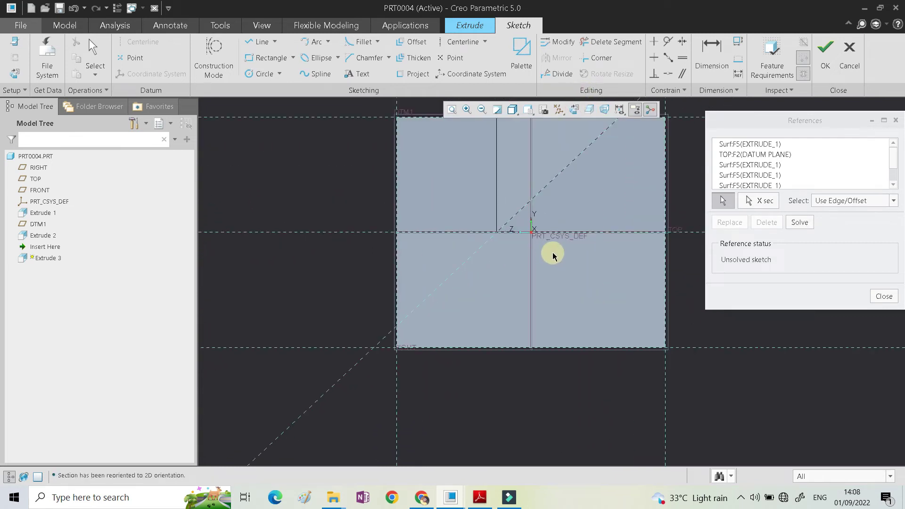
Step: Draw a closed line profile from the block's lower corner to the triangular cut's lowest corner, up its vertical edge and around the upper corner
click(261, 41)
click(403, 346)
click(499, 238)
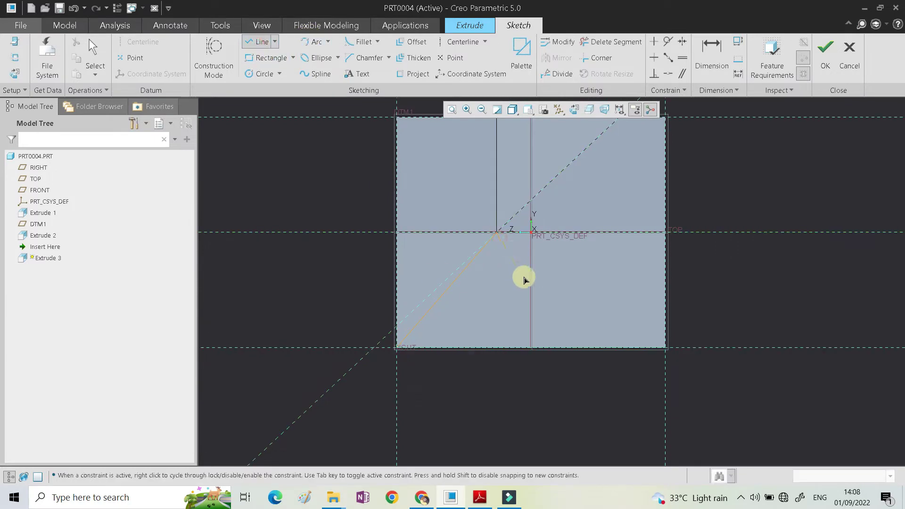
scroll(507, 133, down, 4)
scroll(498, 170, up, 3)
click(493, 170)
click(414, 170)
click(413, 354)
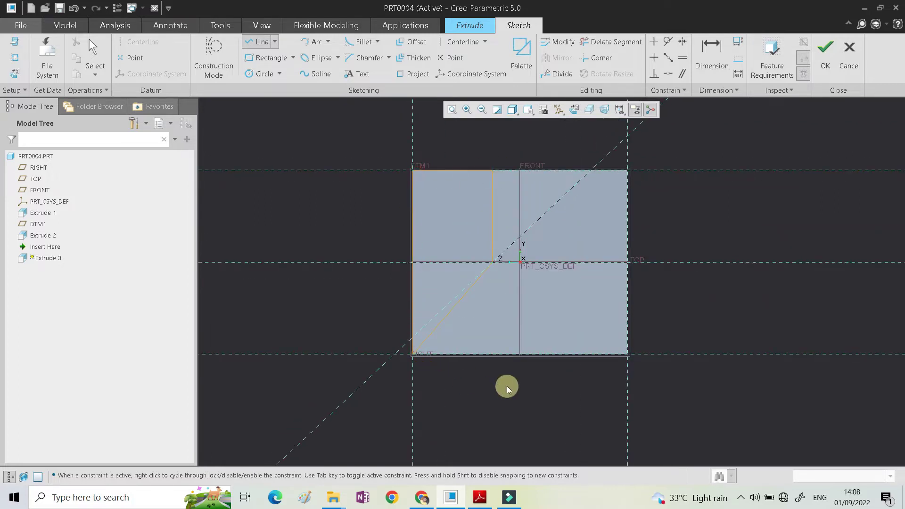
middle_click(507, 386)
Step: Finish the four-sided sketch and set the extrusion to remove material from the block
click(825, 53)
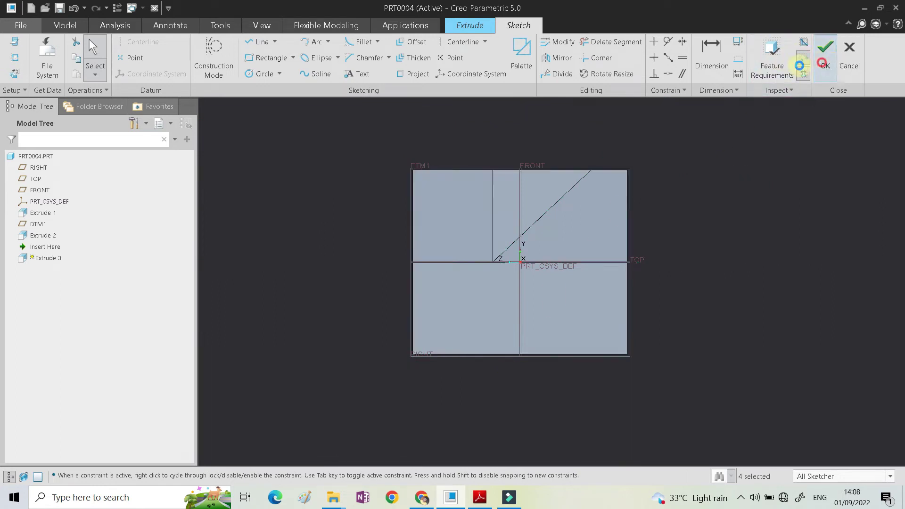
middle_drag(627, 267, 637, 246)
scroll(641, 254, down, 3)
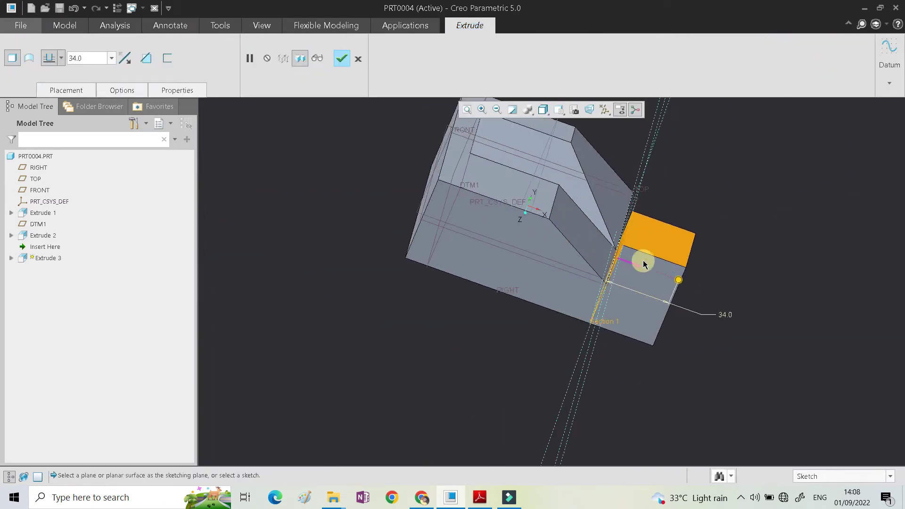
click(145, 58)
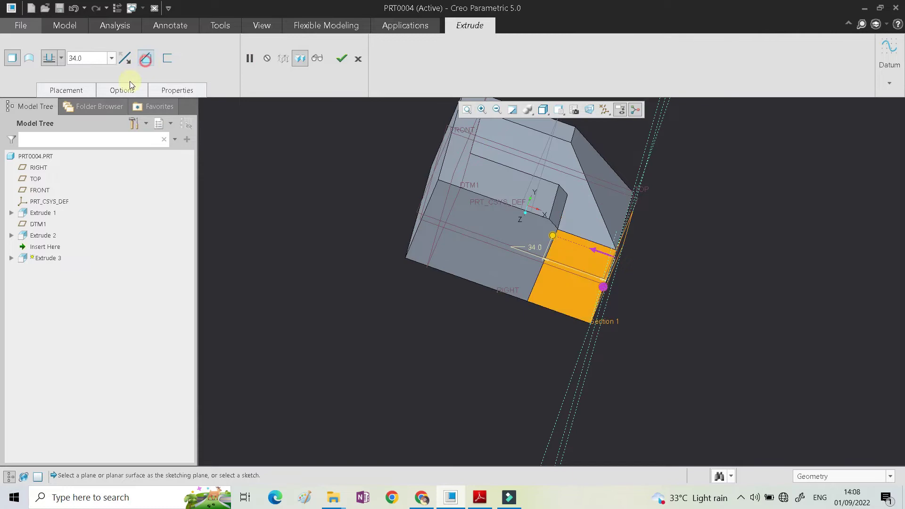
Step: Set the cut's blind depth to 100-36, giving 64, and complete the extrusion
click(122, 90)
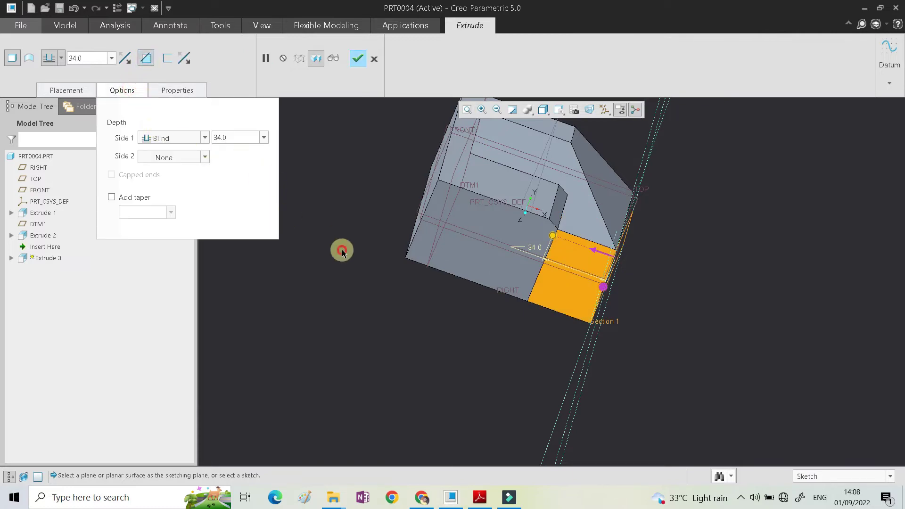
scroll(541, 267, up, 3)
scroll(558, 232, down, 3)
drag(540, 235, 473, 220)
middle_drag(519, 216, 472, 210)
double_click(454, 226)
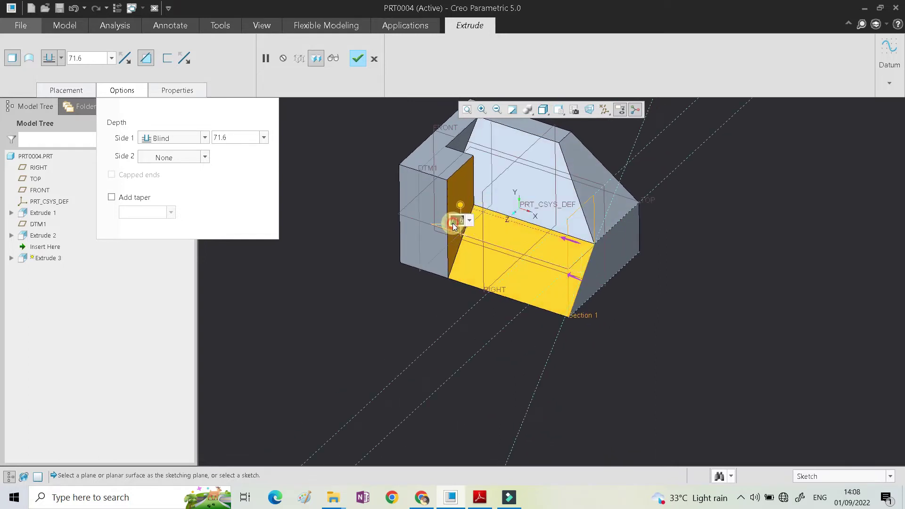
text(100-36)
key(Return)
scroll(493, 313, up, 5)
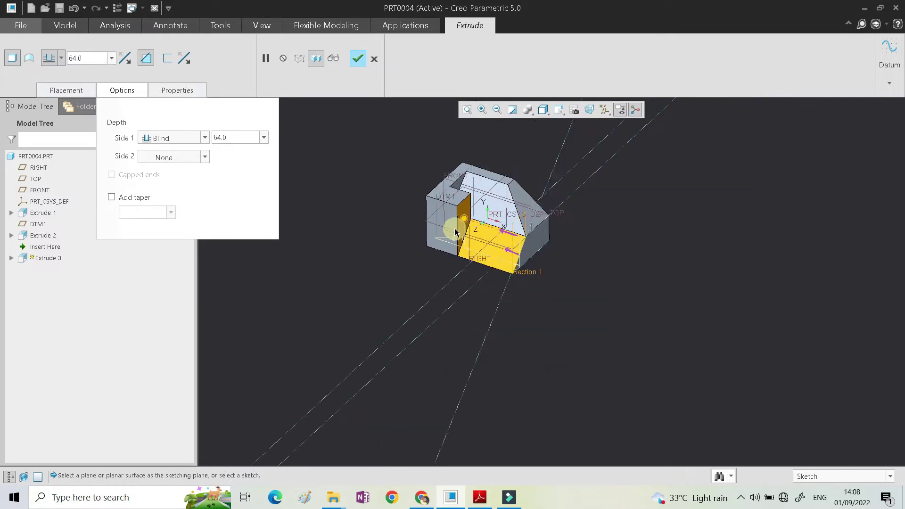
scroll(475, 211, down, 6)
middle_drag(474, 211, 495, 204)
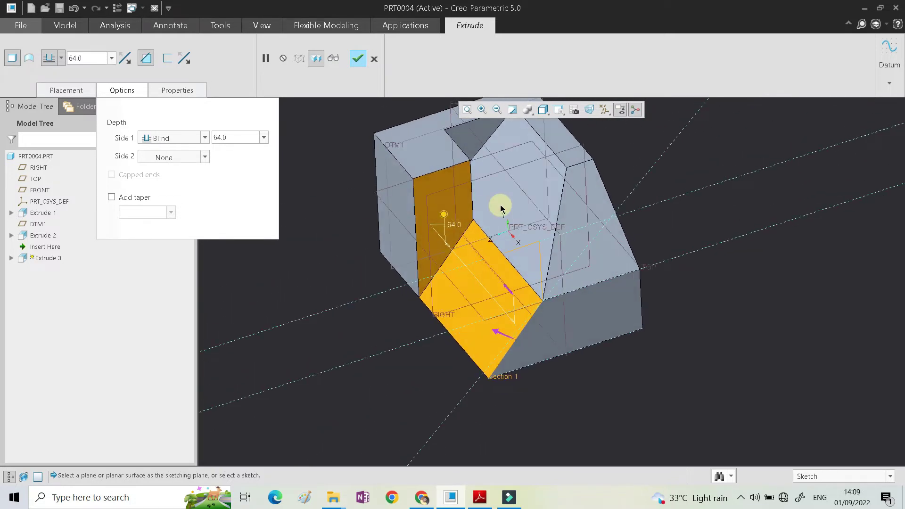
middle_click(703, 196)
click(703, 196)
Step: Start a new extrusion sketch on the block's top face and orient it flat to the screen
middle_drag(458, 235, 495, 226)
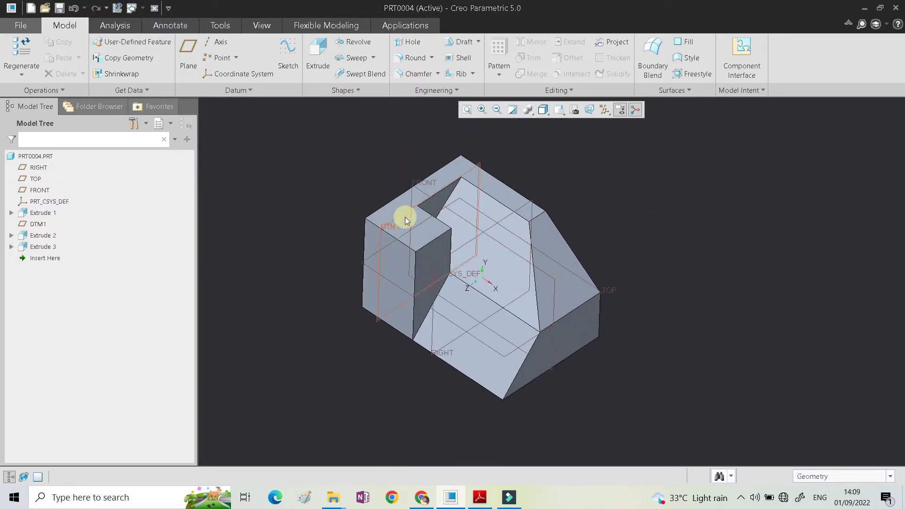
click(417, 216)
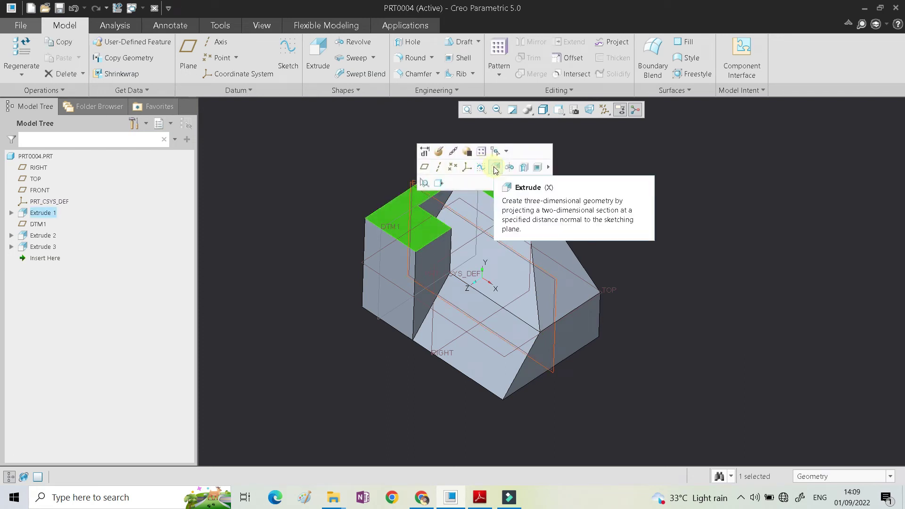
click(495, 168)
click(570, 112)
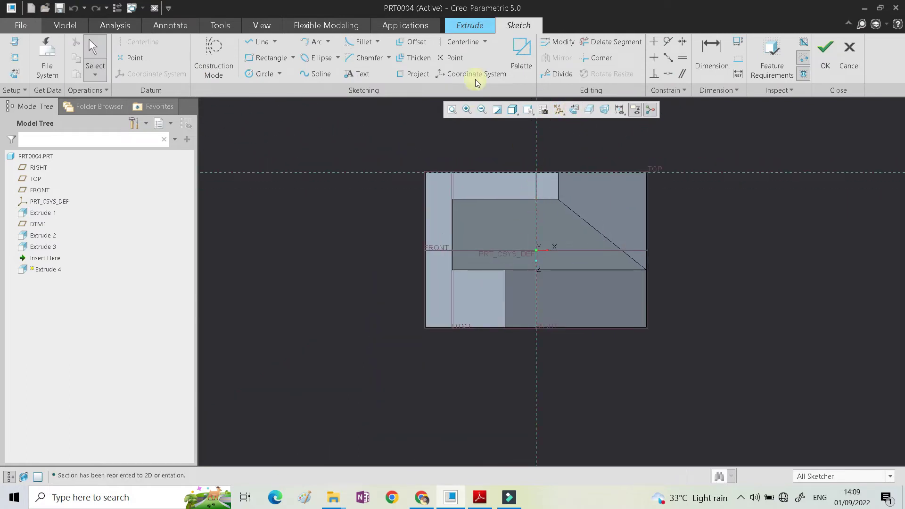
Step: Place a vertical sketch centerline along the RIGHT datum plane
click(461, 41)
click(536, 168)
middle_click(590, 326)
right_click(694, 293)
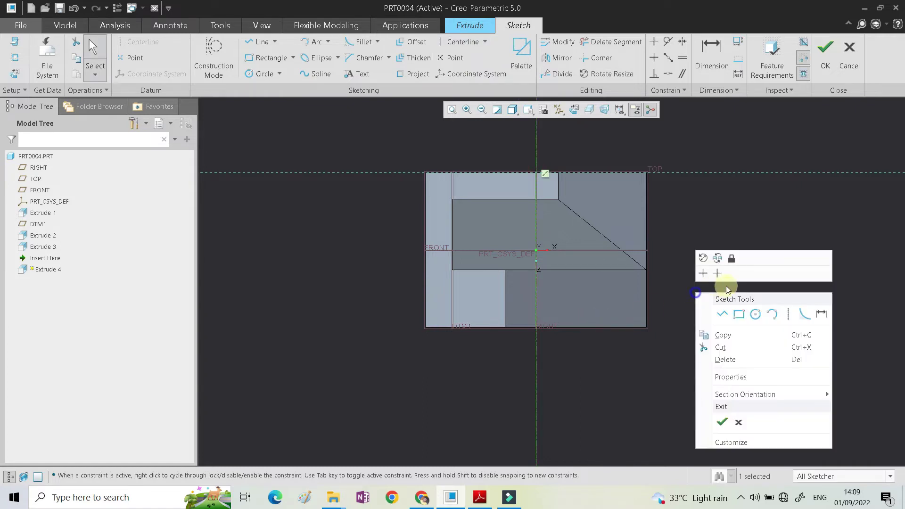
click(606, 378)
Step: Add the lower outer edge of the slanted side cut as a sketch reference
click(15, 58)
click(574, 325)
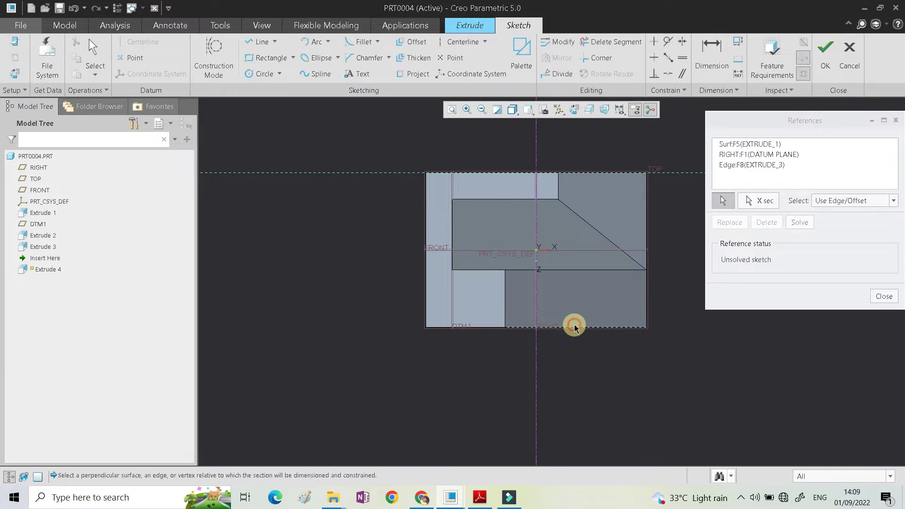
middle_click(624, 356)
Step: Sketch a rectangle about 22 long on the lower outer edge, starting at the upright block's end face
click(259, 58)
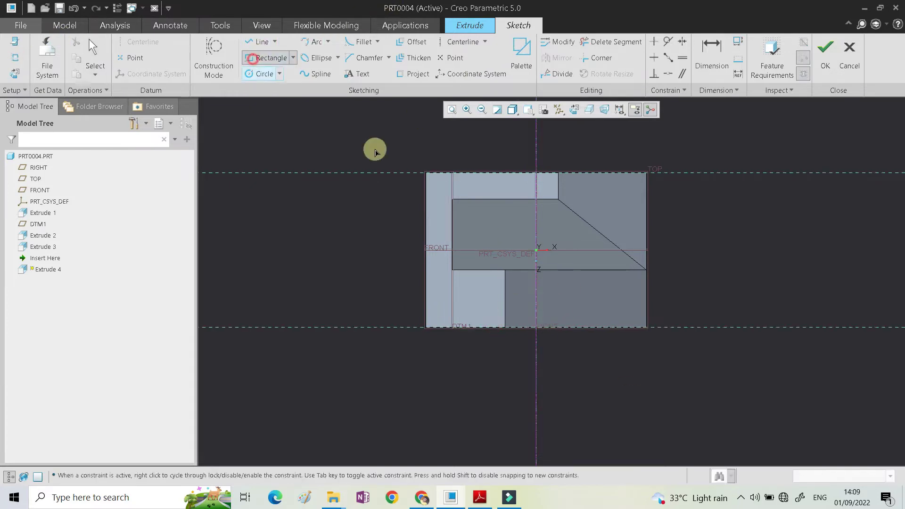
scroll(541, 306, up, 4)
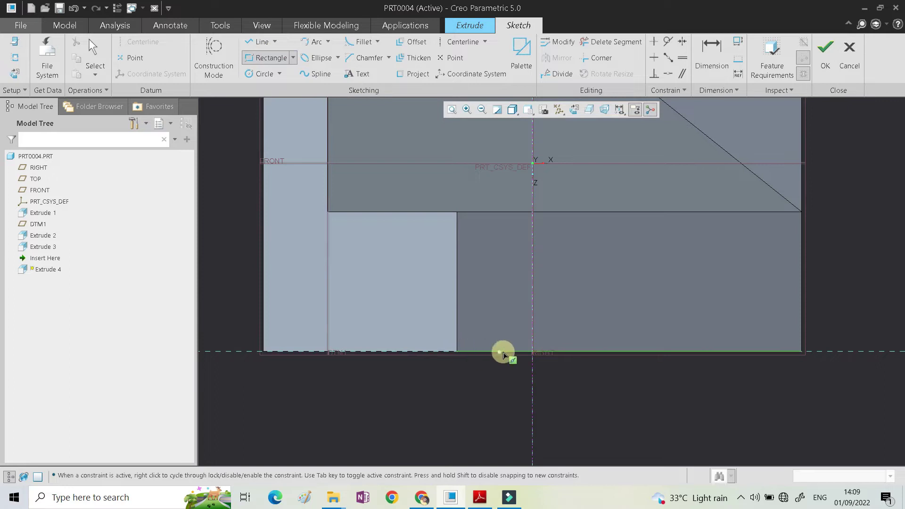
click(577, 352)
click(459, 314)
middle_click(561, 289)
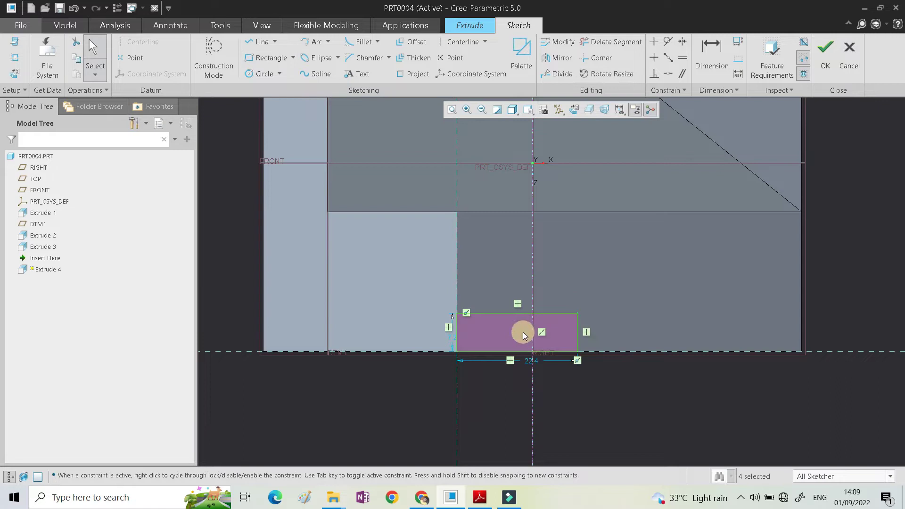
Step: Set the rectangle's depth from the lower outer edge to 10, checking it against the exercise drawing
double_click(450, 338)
text(10)
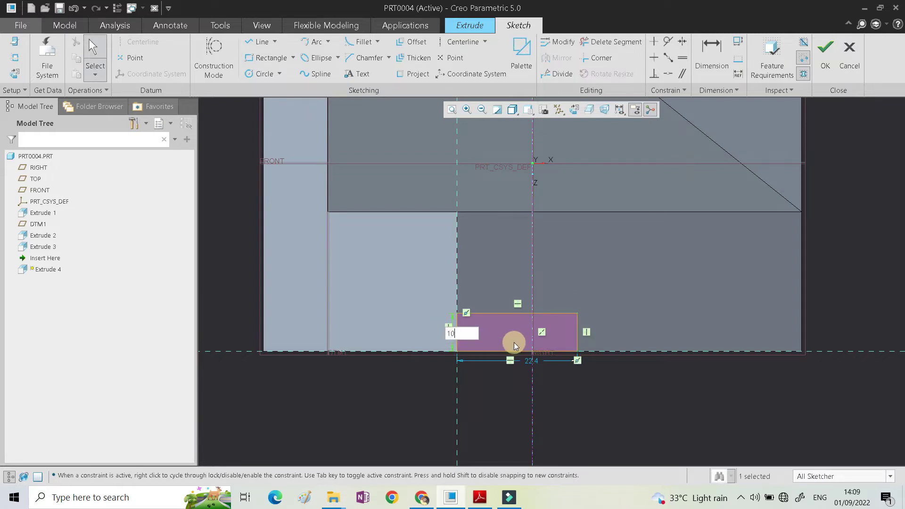
key(Return)
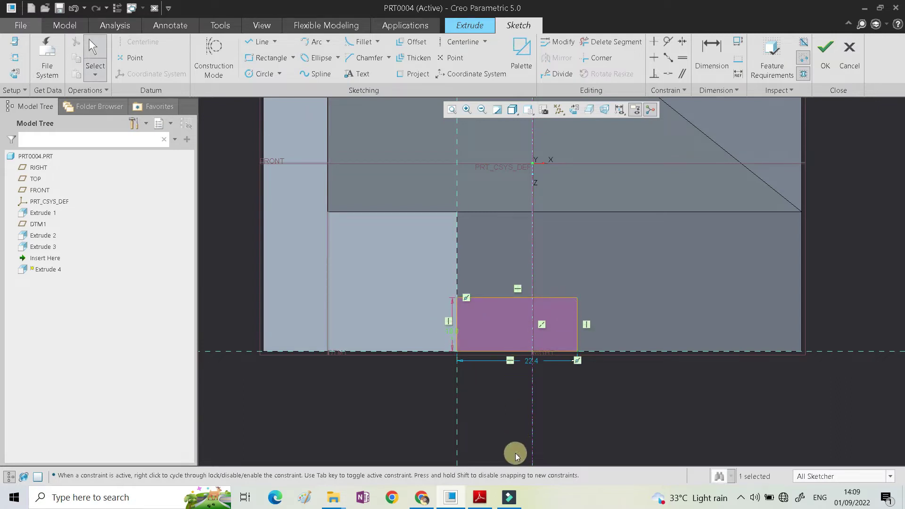
click(480, 497)
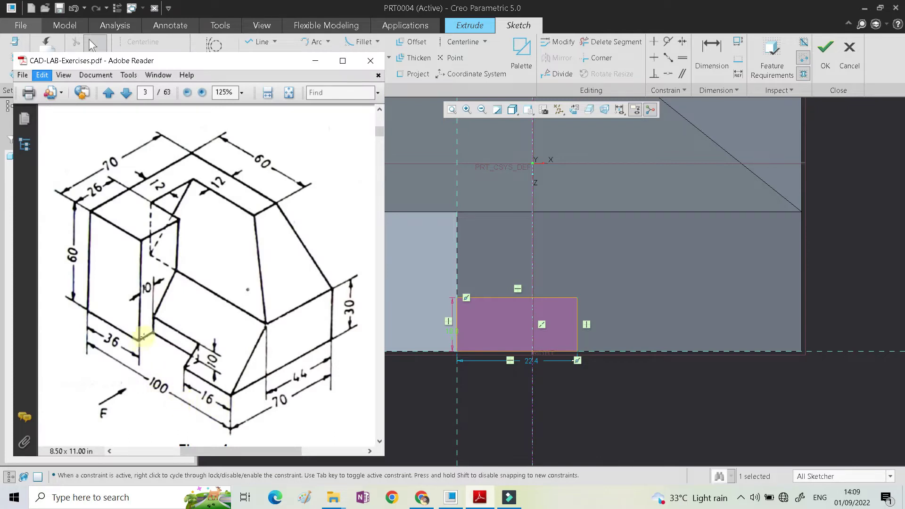
click(560, 272)
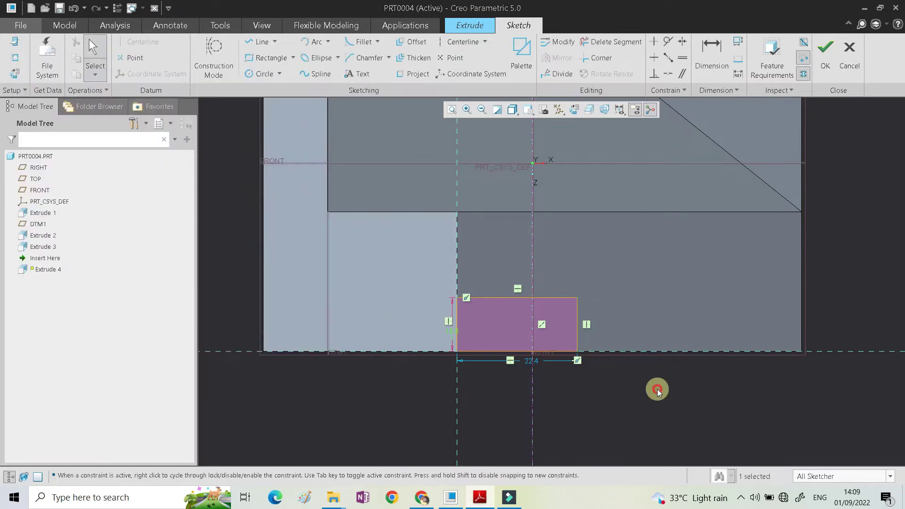
scroll(657, 388, down, 3)
scroll(586, 323, up, 2)
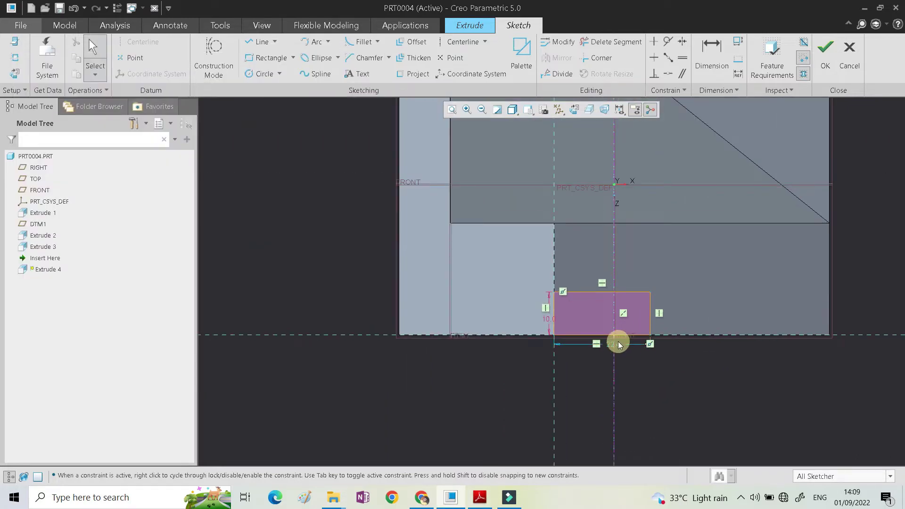
key(alt+Tab)
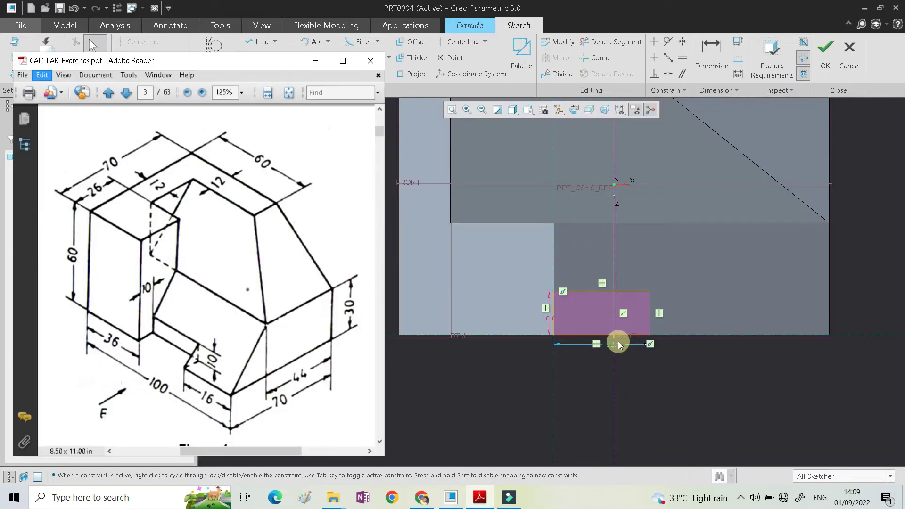
key(alt+Tab)
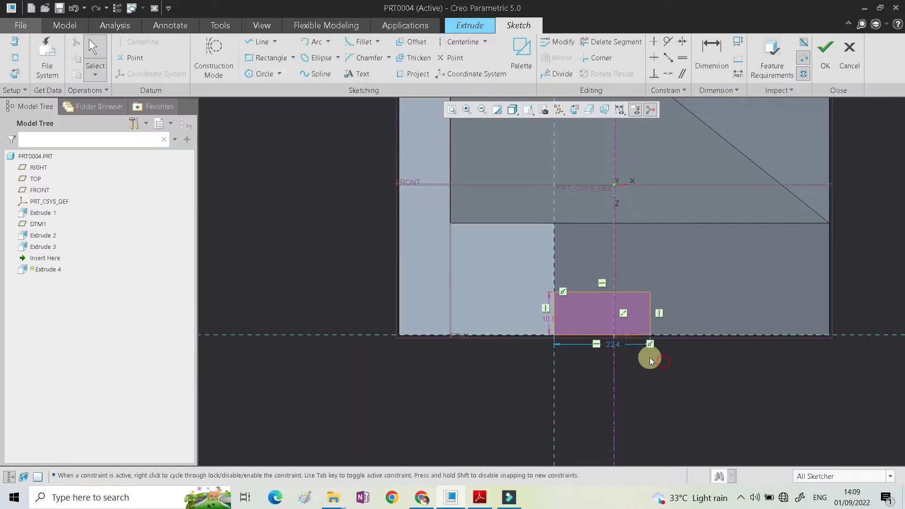
Step: Try to dimension the distance between the rectangle's free end and the block's low outer side edge
click(712, 54)
click(648, 317)
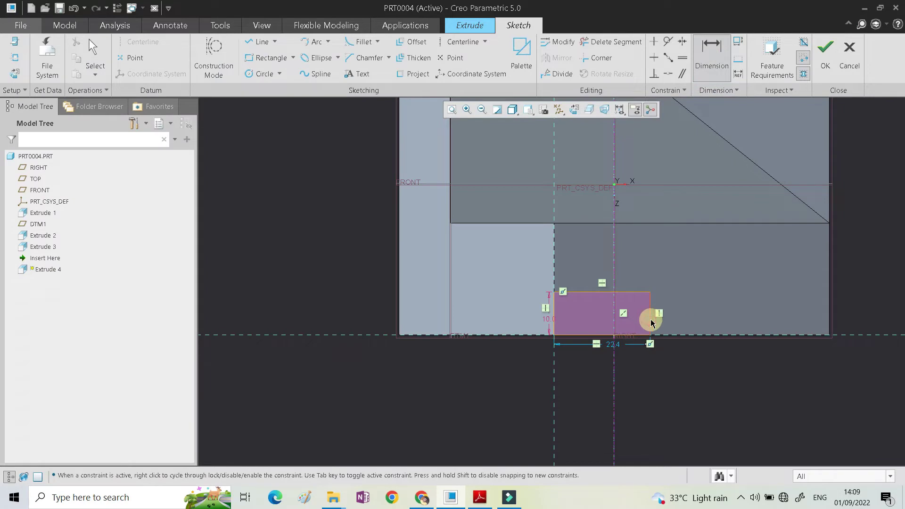
click(827, 149)
middle_click(727, 365)
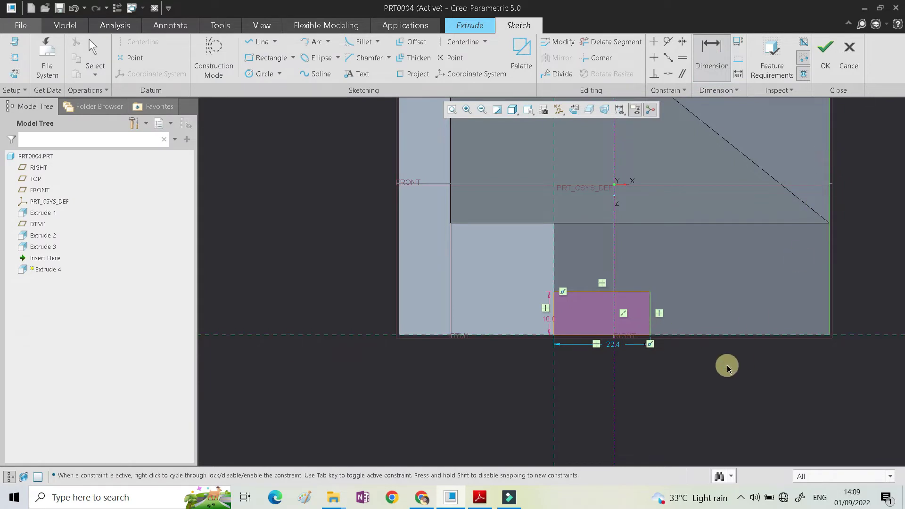
middle_click(739, 371)
Step: Set a dimension of 16 from the rectangle's free end to the block's low outer side edge
click(716, 46)
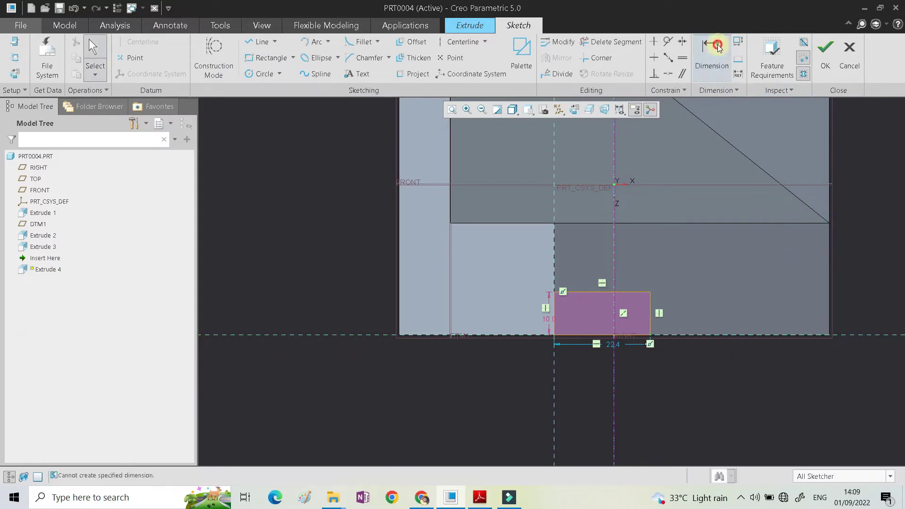
click(649, 317)
click(827, 168)
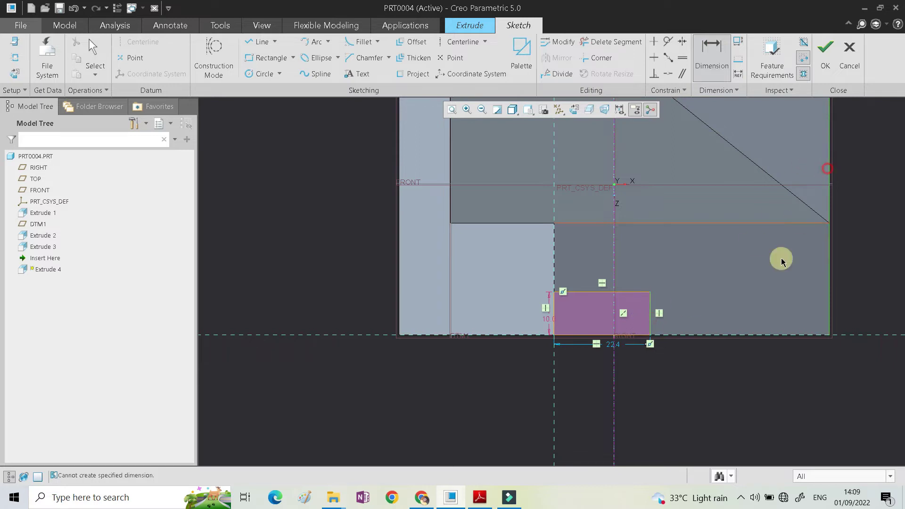
middle_click(751, 335)
text(16)
middle_click(753, 347)
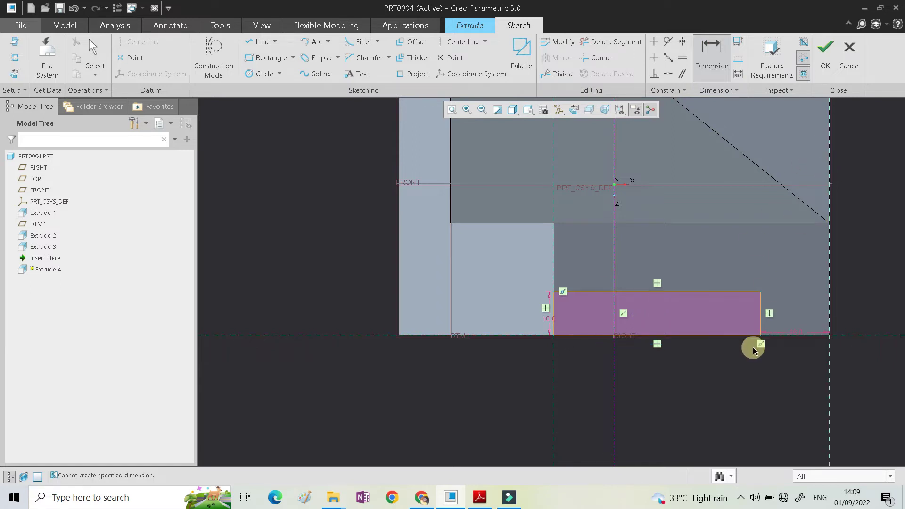
Step: Finish the sketch and extrude the rectangle as a material-removing cut with its depth set to Through All
click(477, 499)
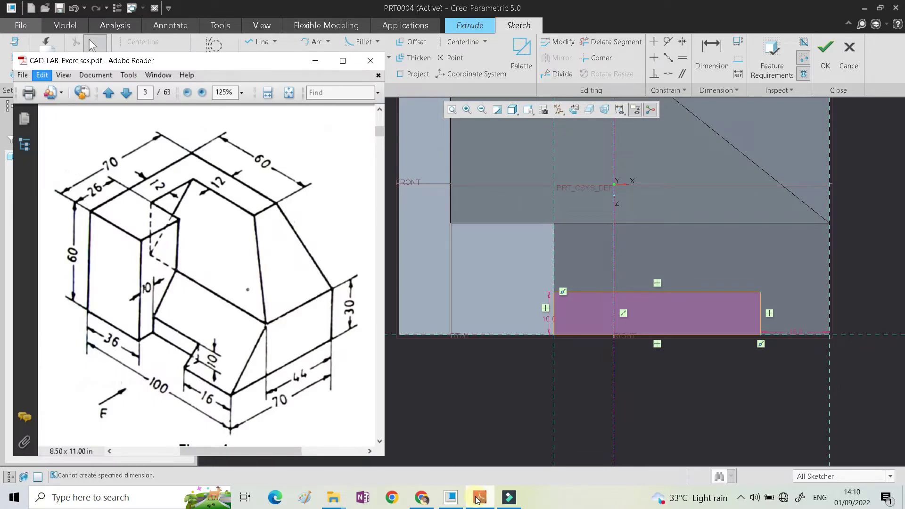
click(454, 409)
scroll(519, 358, down, 3)
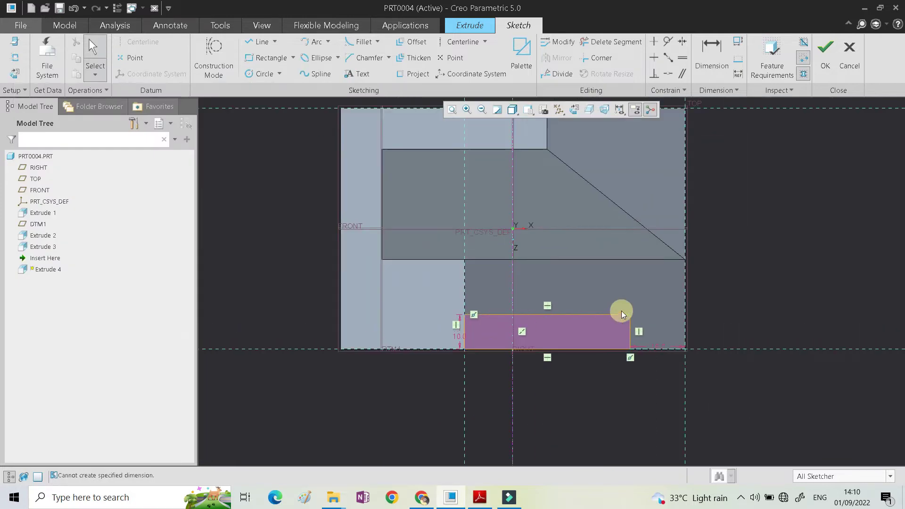
click(826, 52)
mouse_move(556, 259)
middle_down()
mouse_move(508, 259)
mouse_move(514, 213)
mouse_move(556, 262)
middle_up()
click(146, 58)
click(124, 90)
click(177, 140)
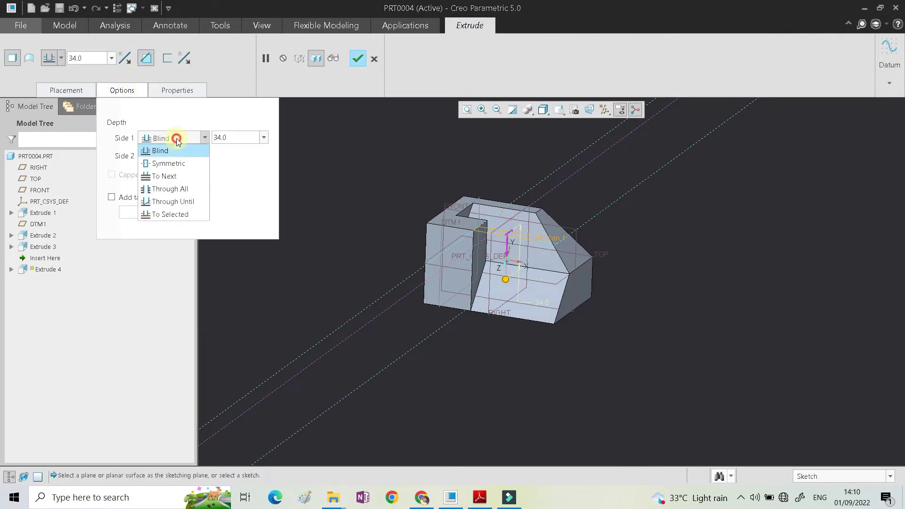
click(184, 188)
scroll(677, 278, down, 3)
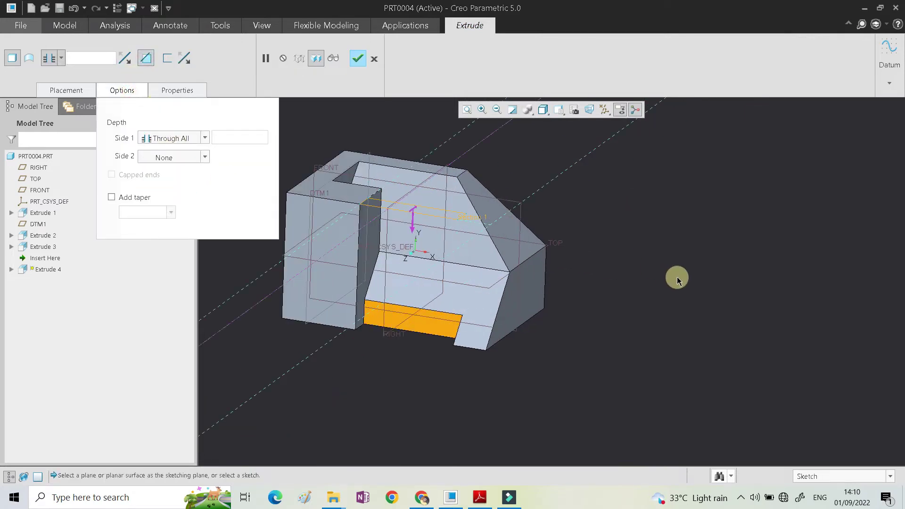
middle_click(635, 294)
Step: Compare the notch with the exercise drawing, then reopen the last cut's section sketch and orient it flat to the screen
middle_drag(474, 289, 472, 339)
mouse_move(509, 500)
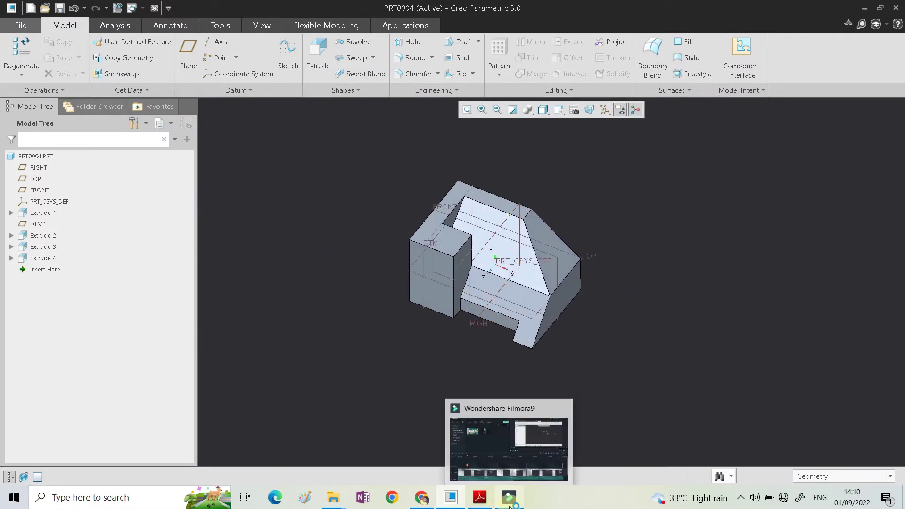
click(481, 497)
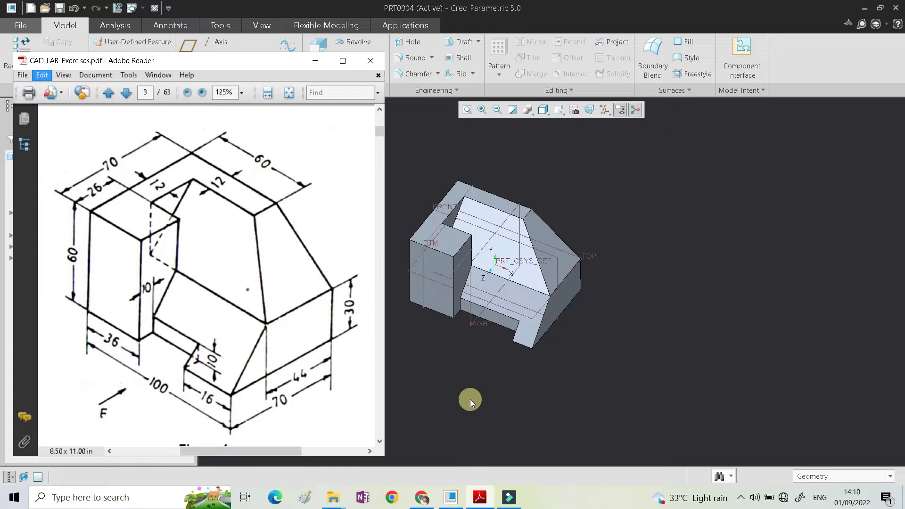
scroll(491, 314, up, 2)
click(499, 316)
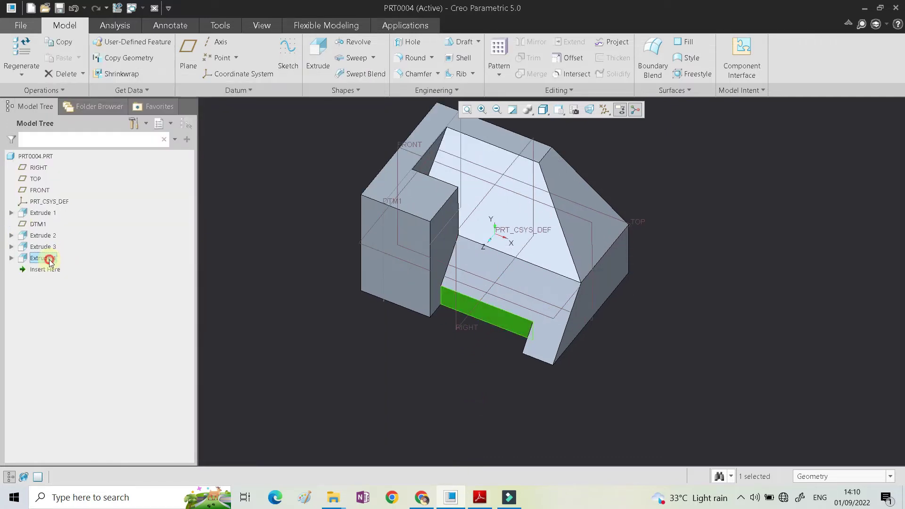
click(66, 196)
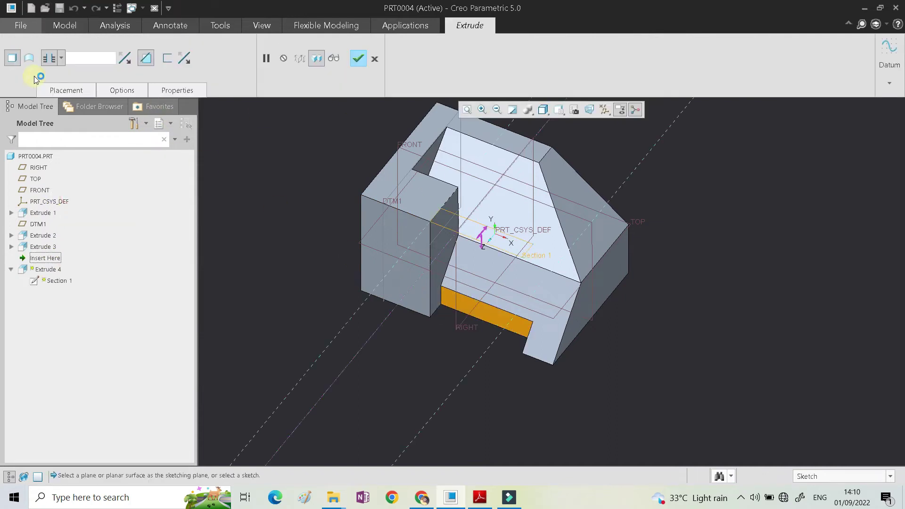
click(53, 85)
click(163, 130)
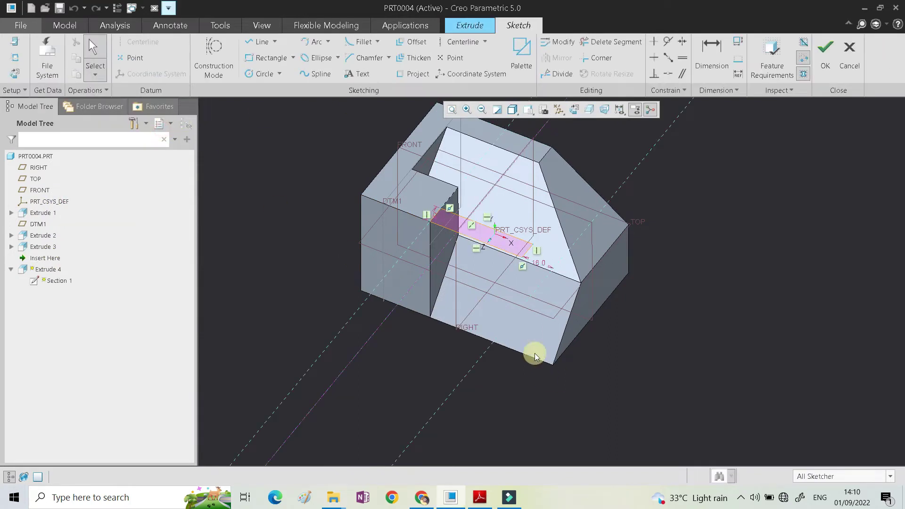
click(603, 111)
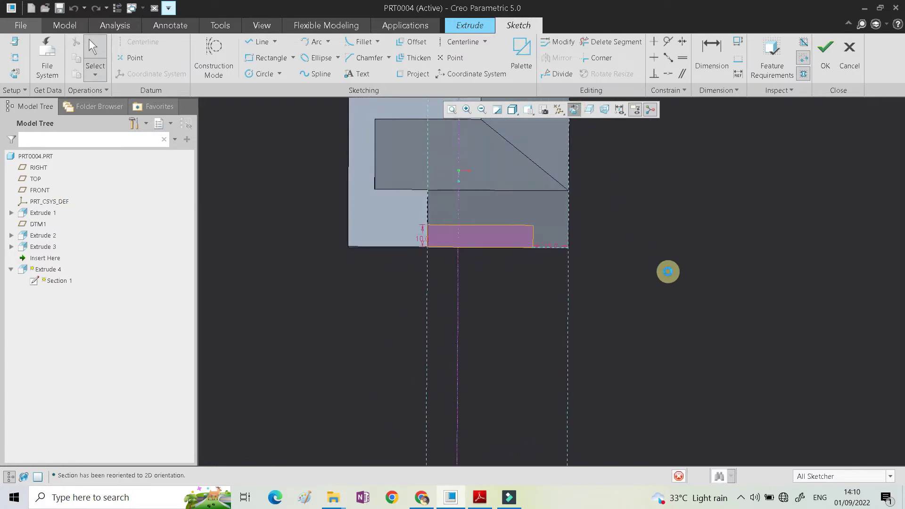
scroll(489, 247, up, 5)
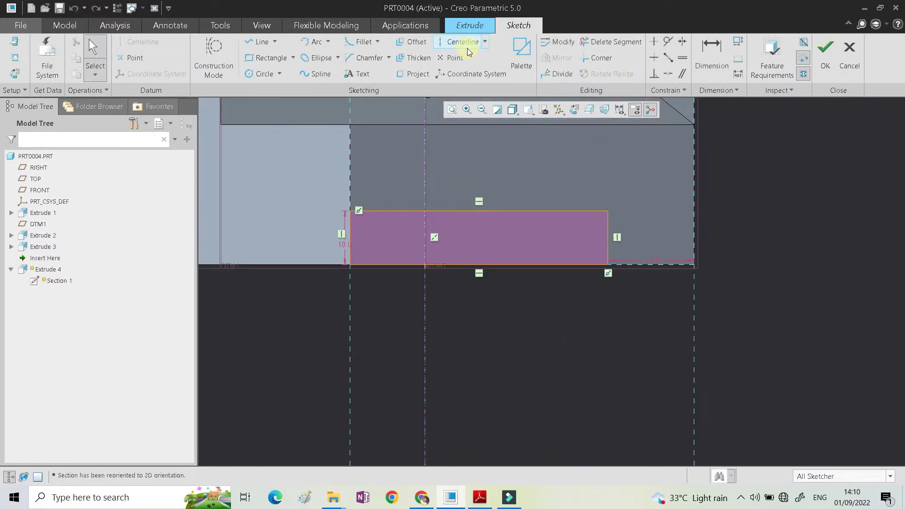
Step: Make the rectangle's two inner corners symmetric about the vertical centerline, deleting the conflicting 16.0 dimension
click(681, 41)
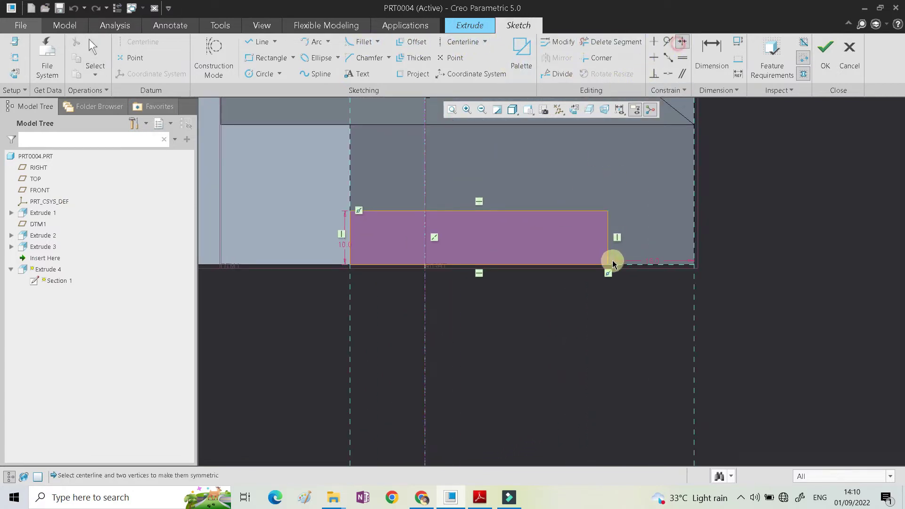
click(608, 210)
click(349, 211)
click(425, 184)
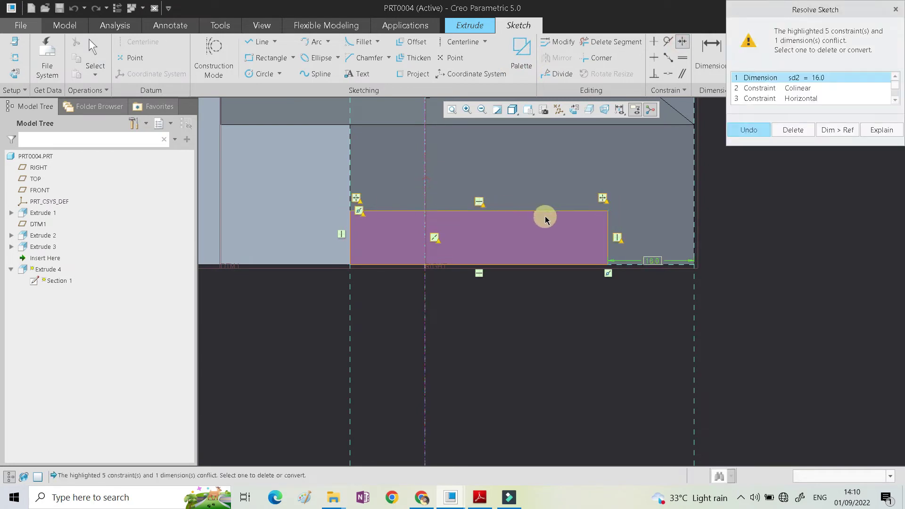
click(803, 129)
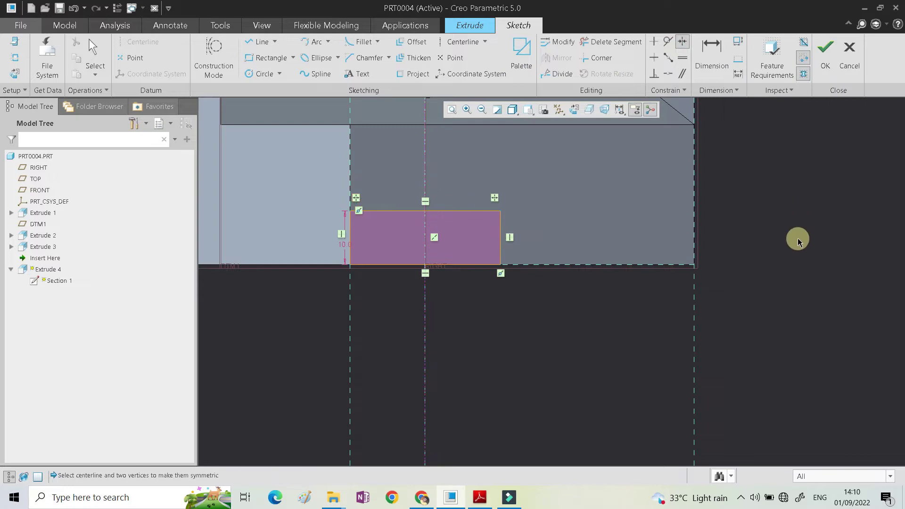
Step: Accept the edited sketch and complete the redefined cut, inspecting the finished notch on the block
click(824, 55)
mouse_move(468, 286)
middle_down()
mouse_move(465, 212)
mouse_move(434, 232)
mouse_move(453, 224)
mouse_move(444, 218)
mouse_move(460, 236)
middle_up()
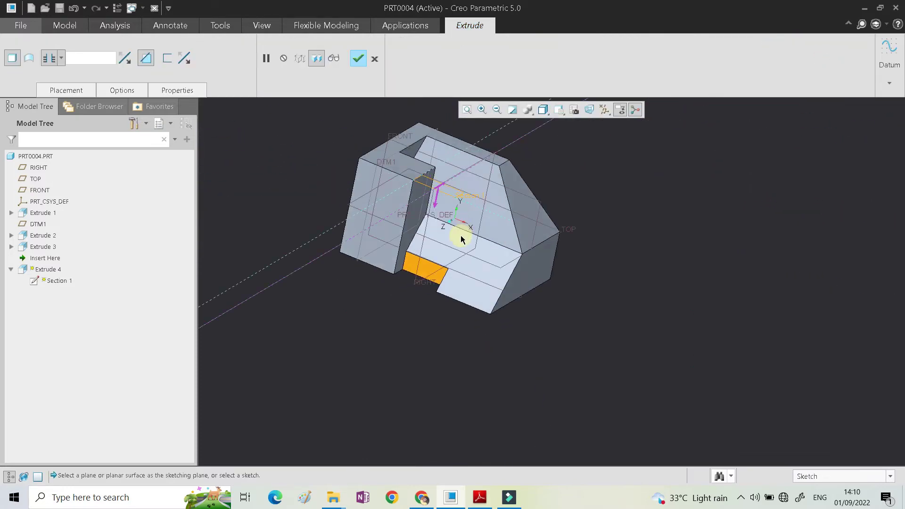
middle_click(460, 235)
scroll(487, 295, up, 3)
scroll(487, 295, down, 2)
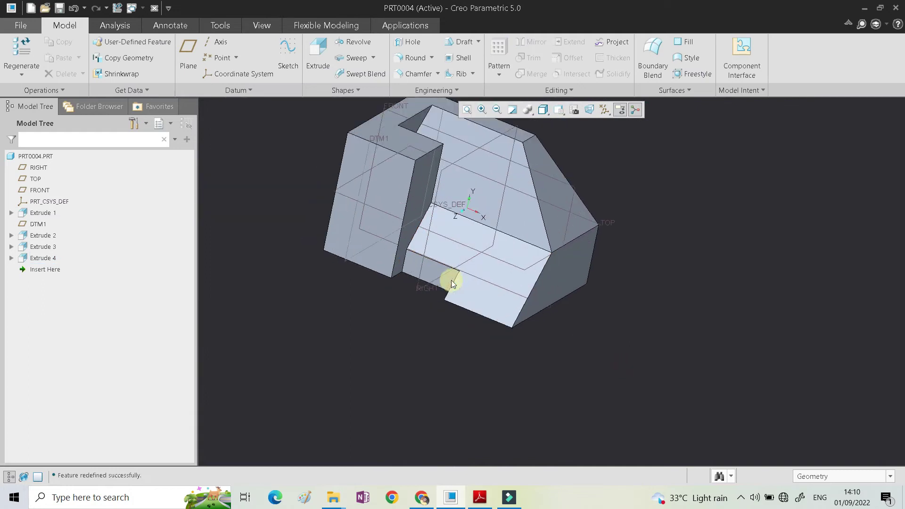
middle_drag(448, 278, 432, 295)
scroll(440, 324, down, 3)
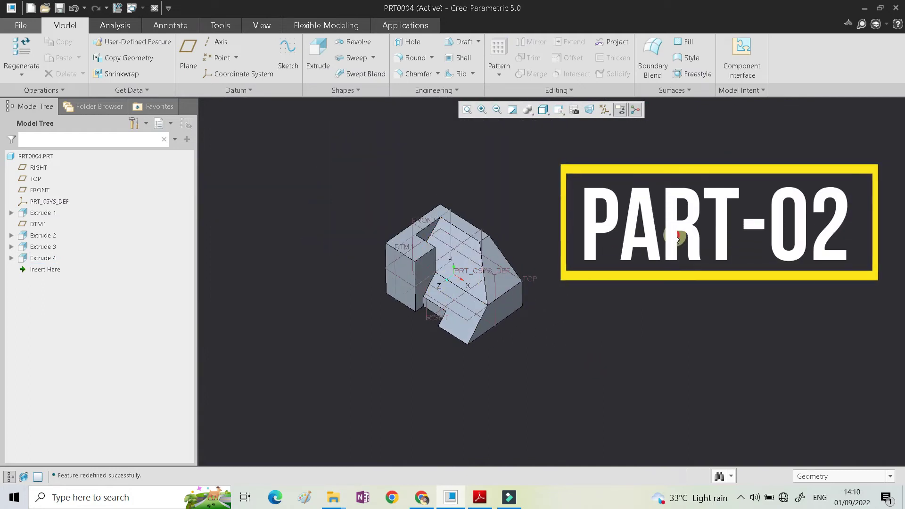
Step: Check the model against the exercise drawing and turn off the datum display in the graphics view
click(477, 499)
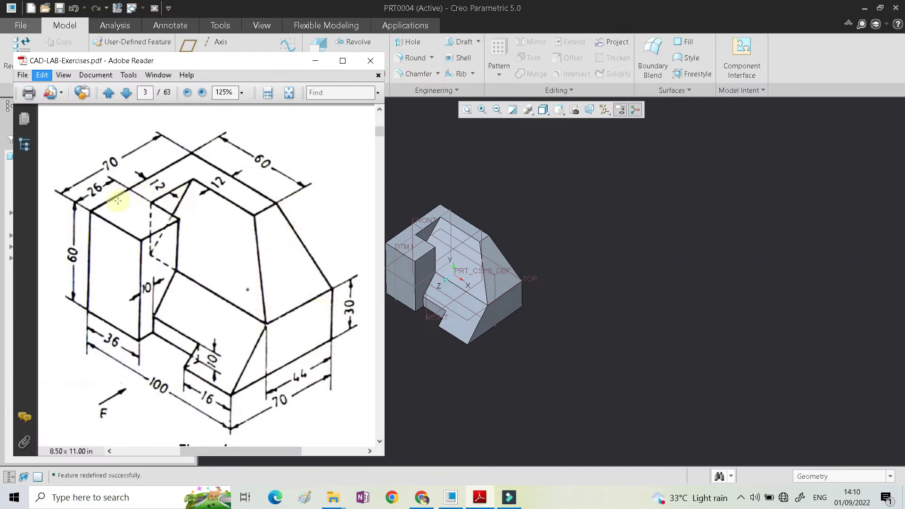
click(566, 256)
scroll(503, 260, up, 4)
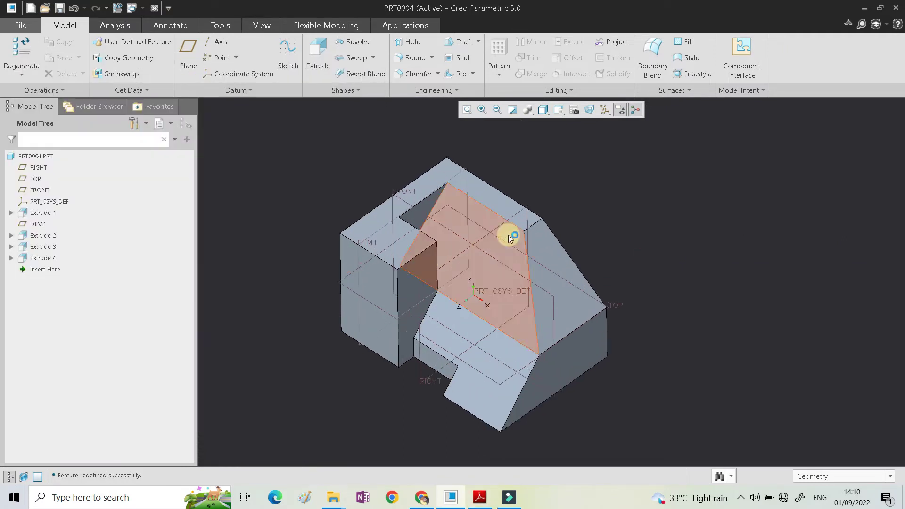
click(609, 109)
click(611, 123)
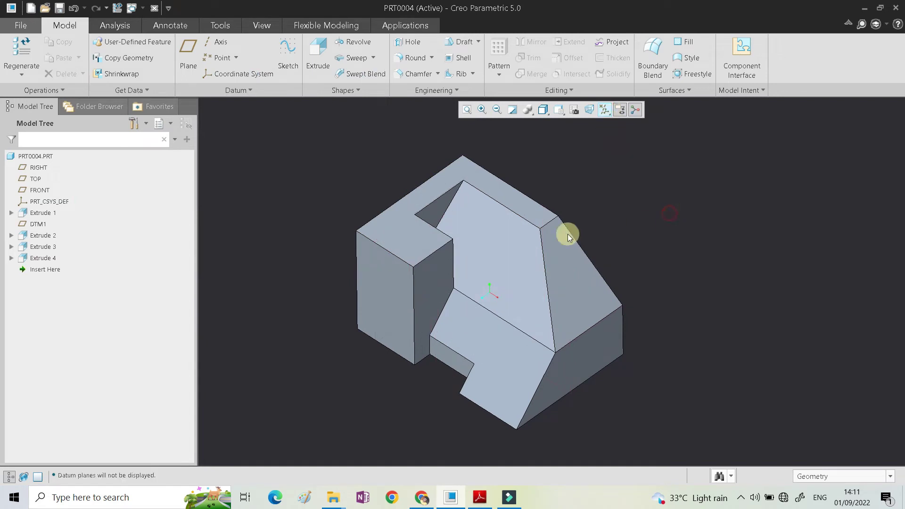
Step: Close the finished block and create a new solid part from the mmns_part_solid template
key(ctrl+w)
click(13, 56)
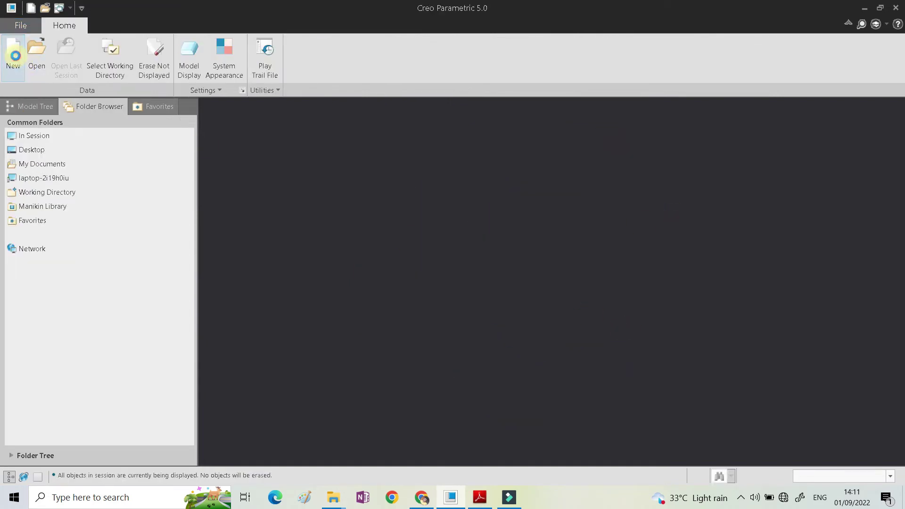
key(Return)
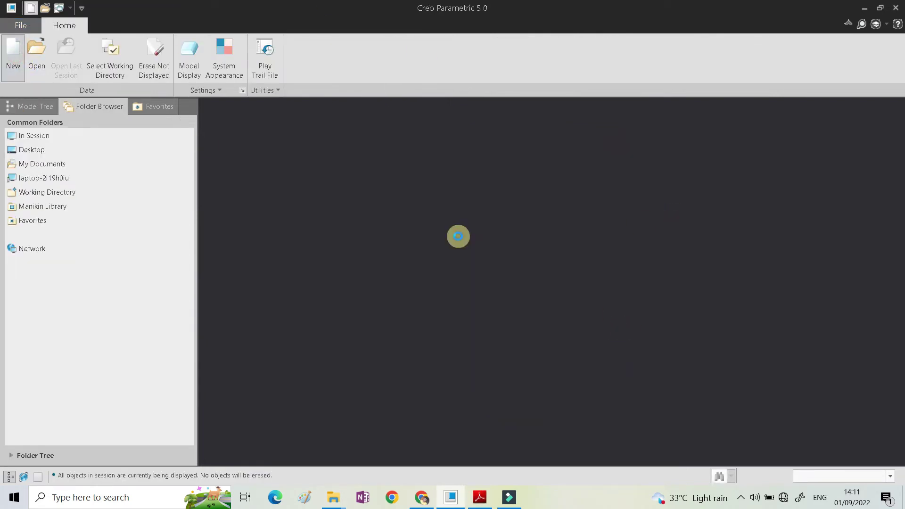
scroll(410, 212, down, 2)
click(398, 193)
key(Return)
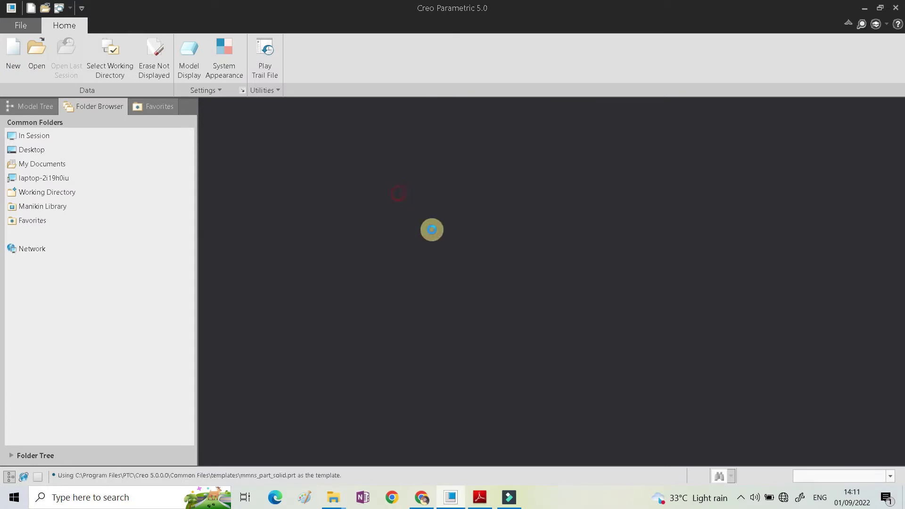
Step: Start an extrude sketch on the FRONT plane, oriented flat, and add vertical and horizontal centerlines through the origin
click(439, 214)
click(316, 58)
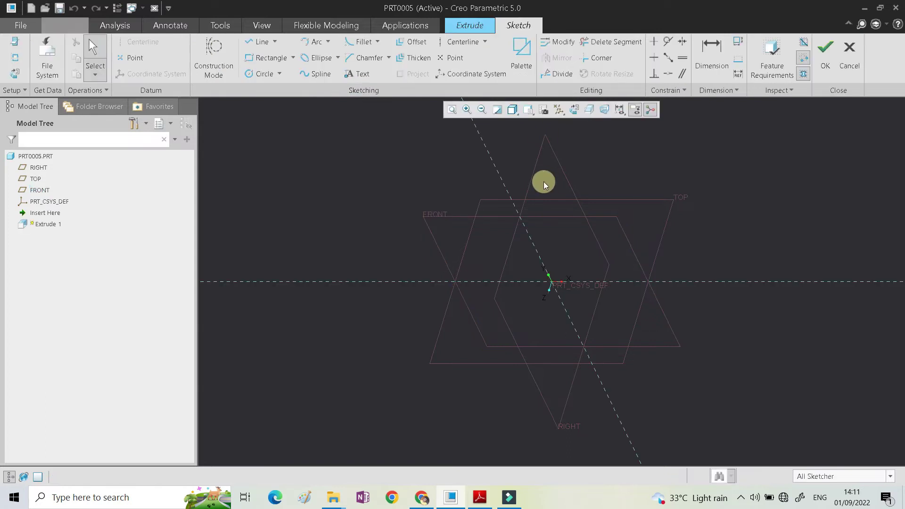
click(584, 112)
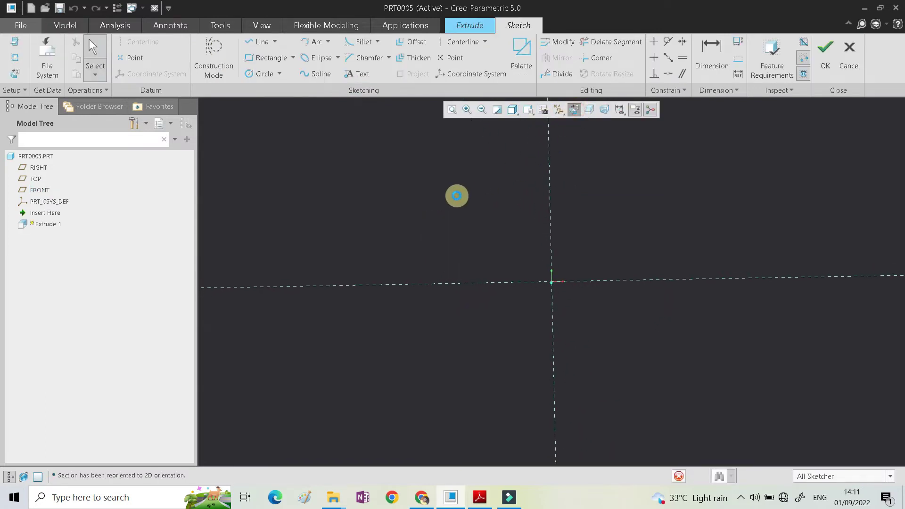
click(454, 42)
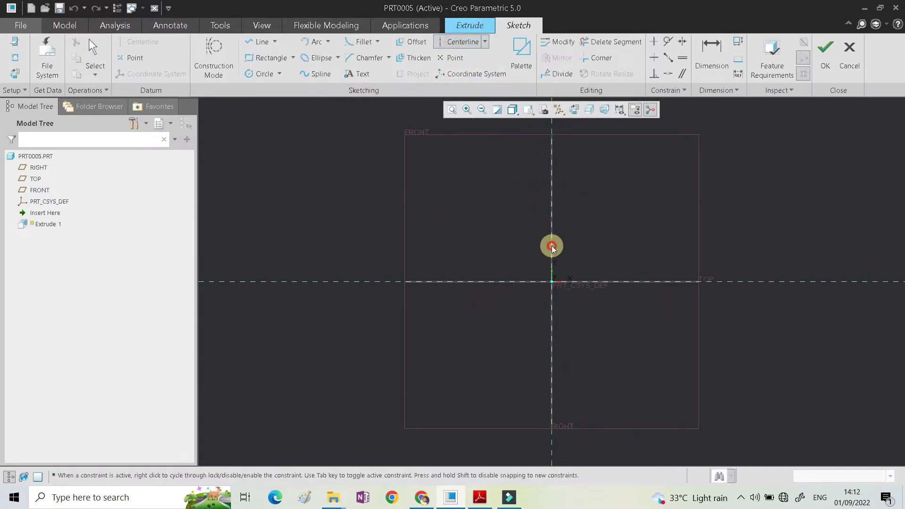
click(589, 278)
middle_click(614, 219)
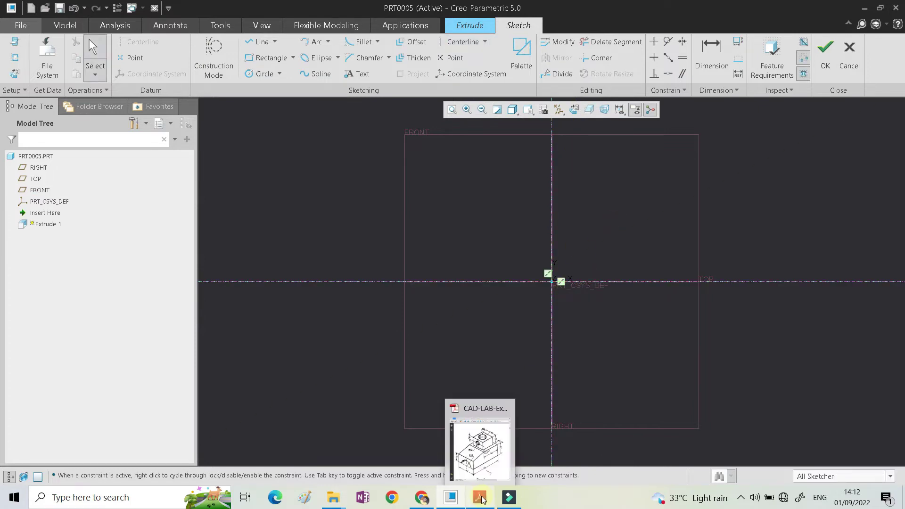
Step: Sketch a closed side profile from the origin with a short vertical edge, a rising slope, a top edge about 250 mm long, a vertical end and a flat base
click(480, 497)
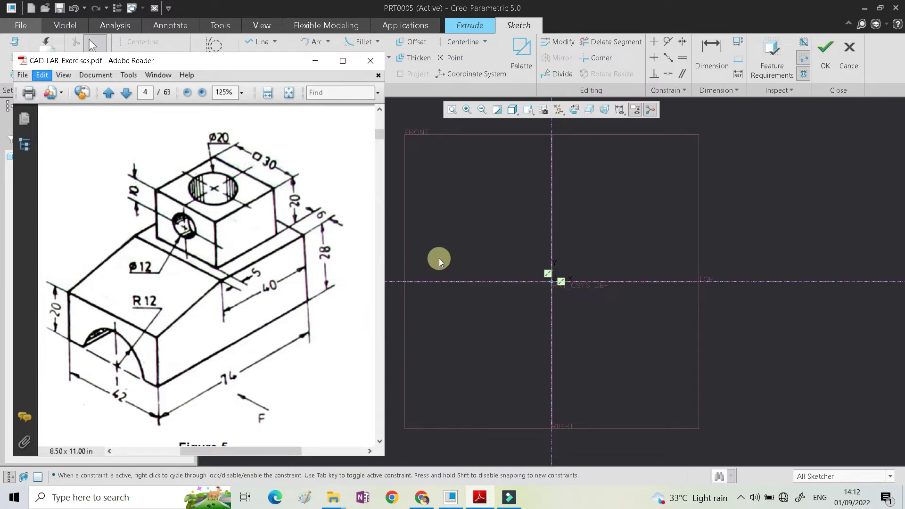
click(257, 38)
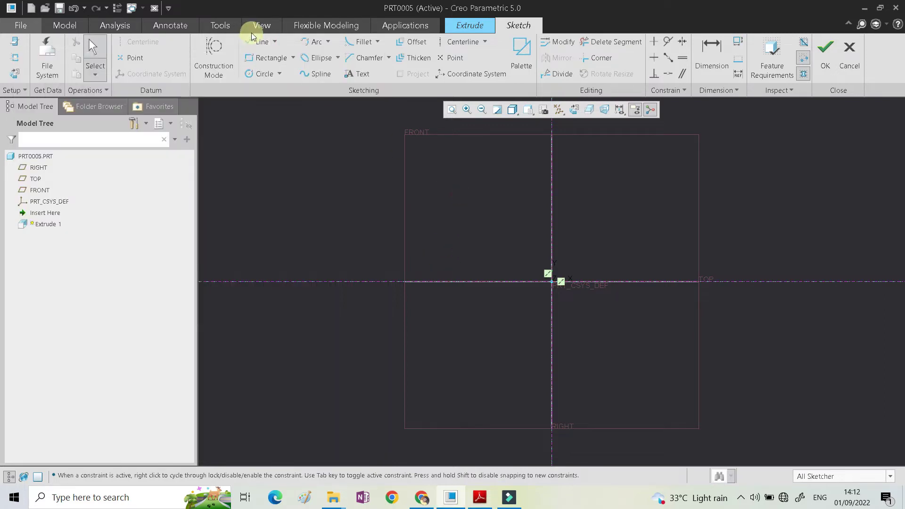
click(551, 281)
click(558, 241)
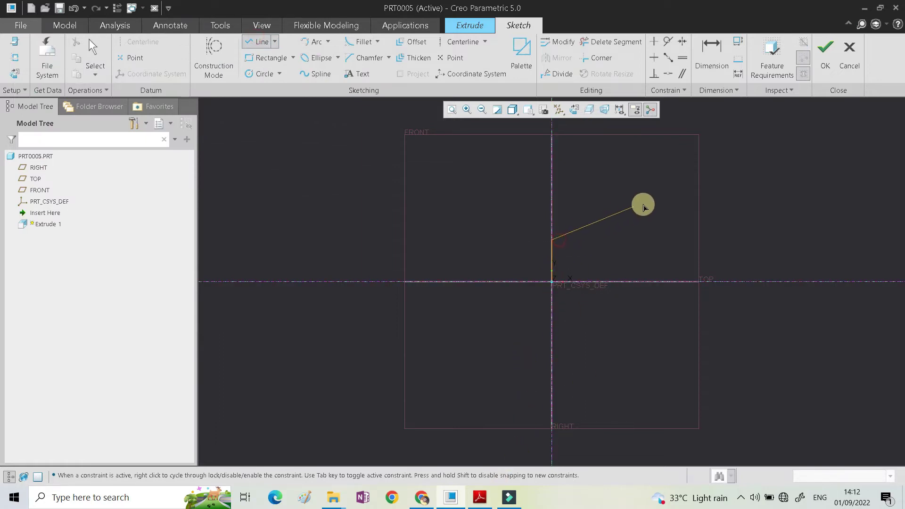
click(650, 202)
click(795, 202)
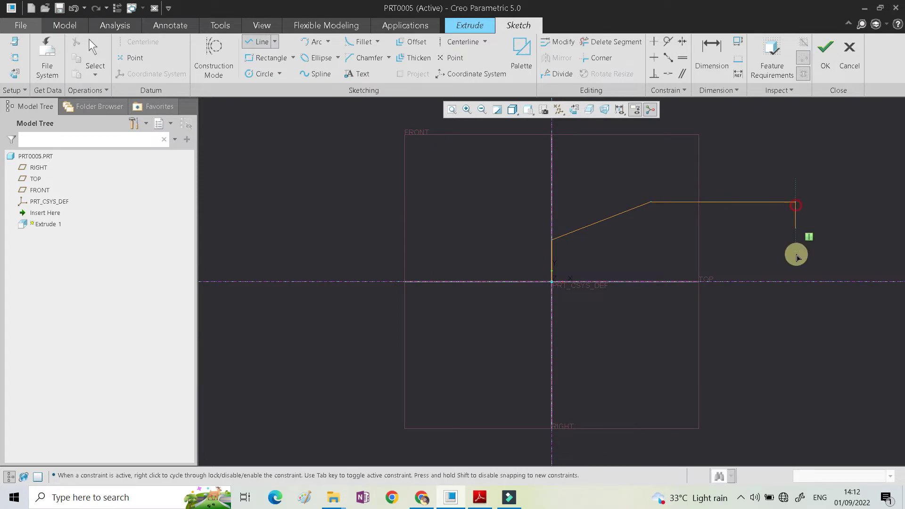
click(796, 282)
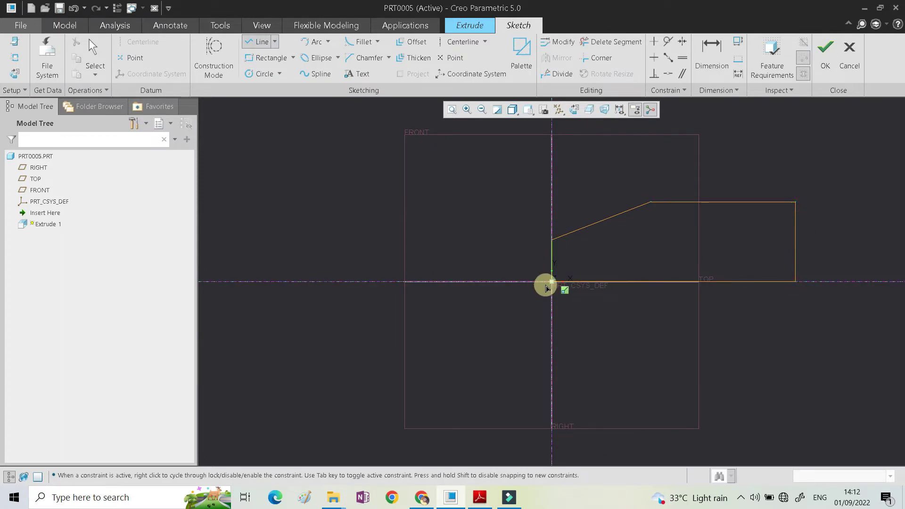
click(546, 288)
middle_click(614, 353)
Step: Check the exercise drawing and set the height of the profile's short vertical edge to 20 mm
scroll(499, 257, up, 3)
scroll(499, 259, down, 2)
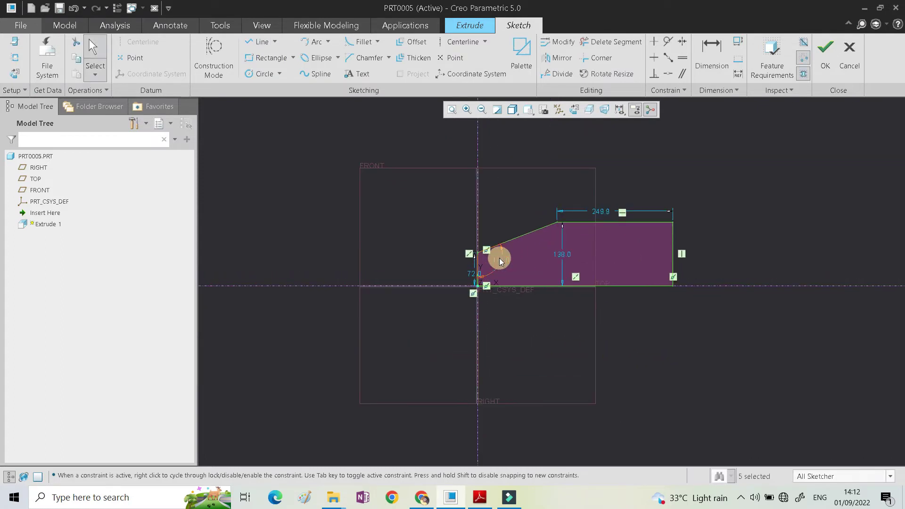
scroll(471, 267, down, 2)
click(479, 497)
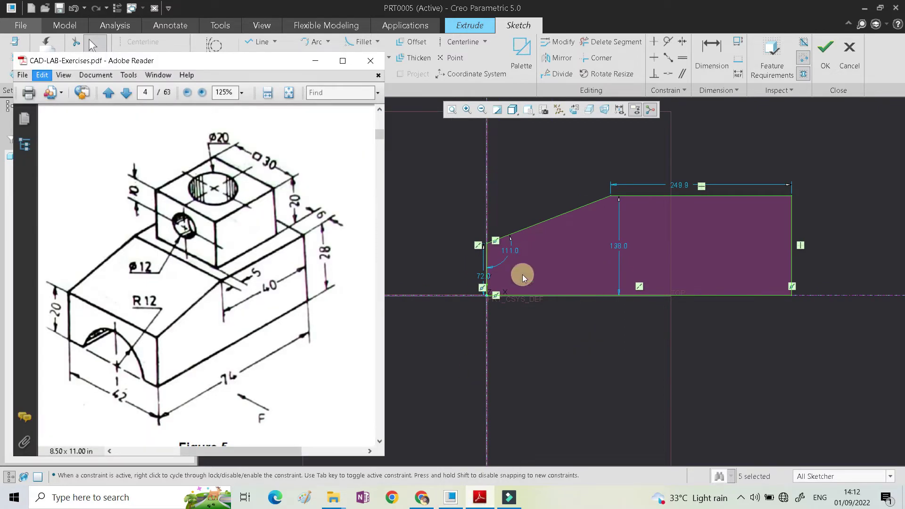
drag(481, 279, 439, 267)
double_click(438, 267)
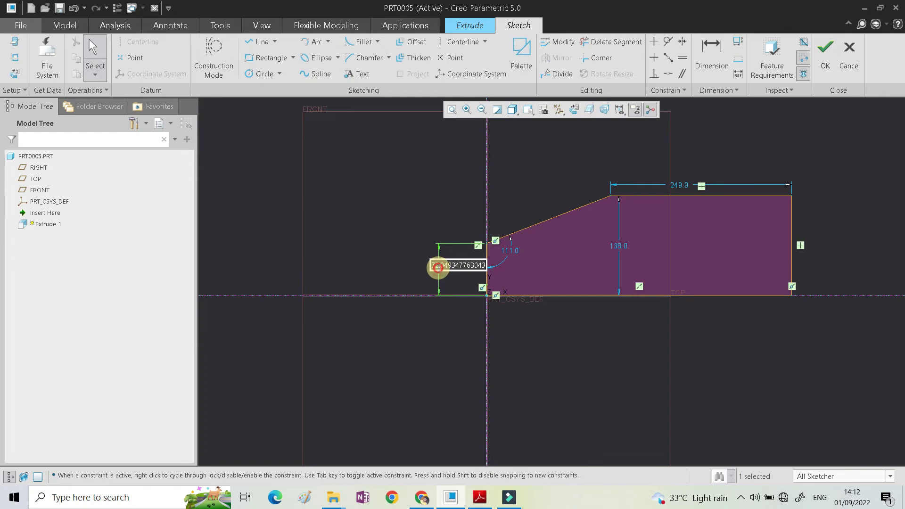
text(20)
key(Return)
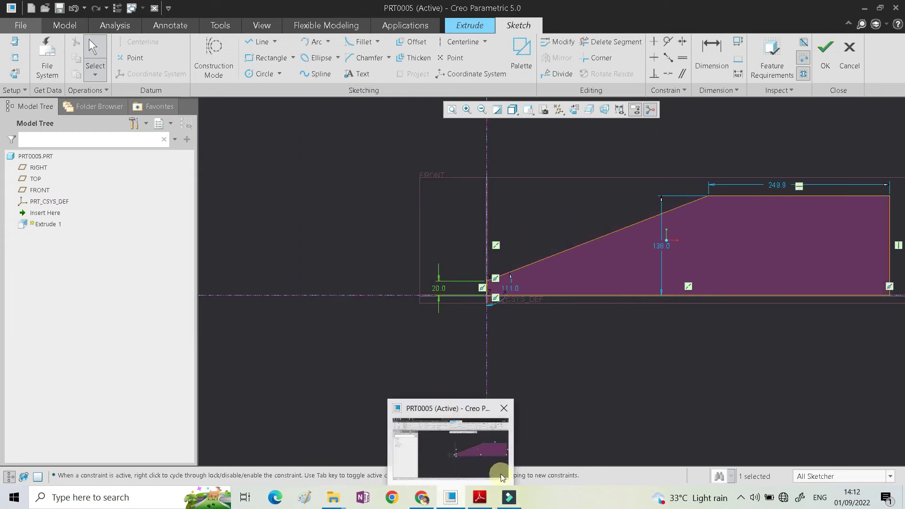
Step: Dimension the base edge of the profile and set its length to 74 mm, as in the exercise drawing
click(480, 497)
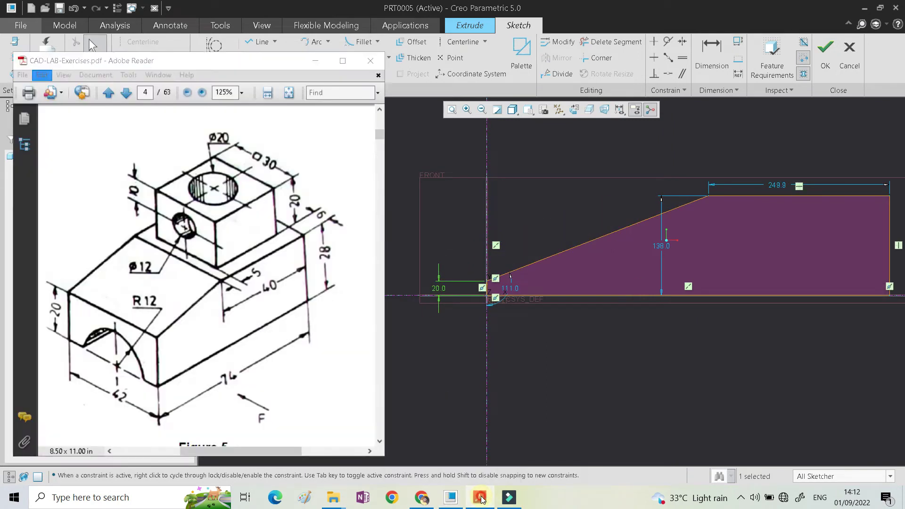
click(480, 497)
click(719, 47)
click(669, 302)
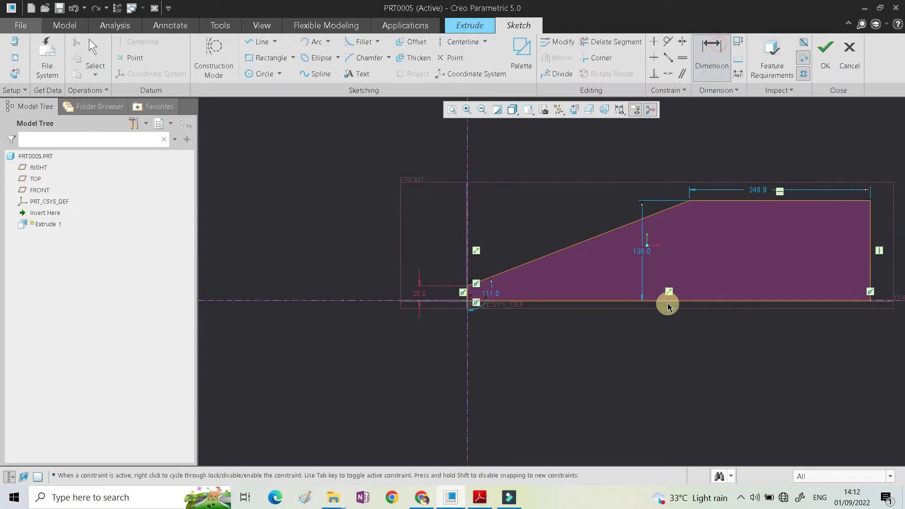
middle_click(669, 354)
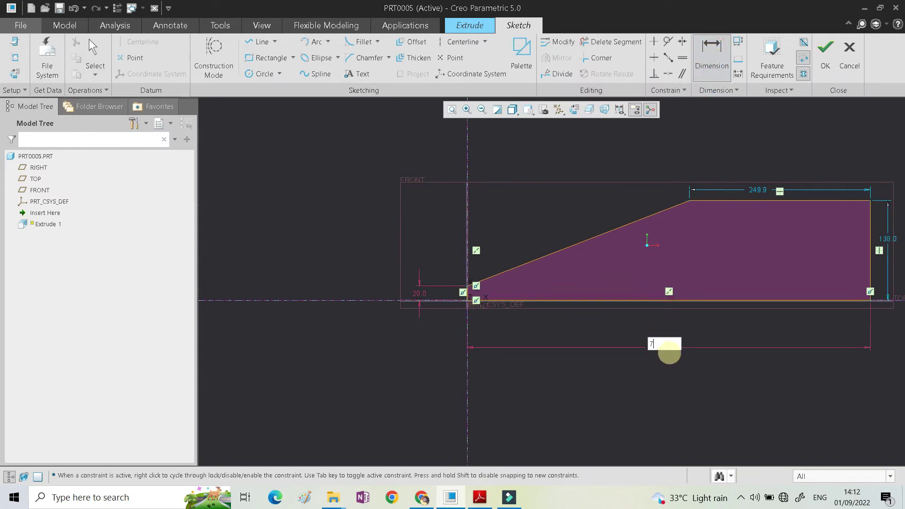
text(74)
key(Return)
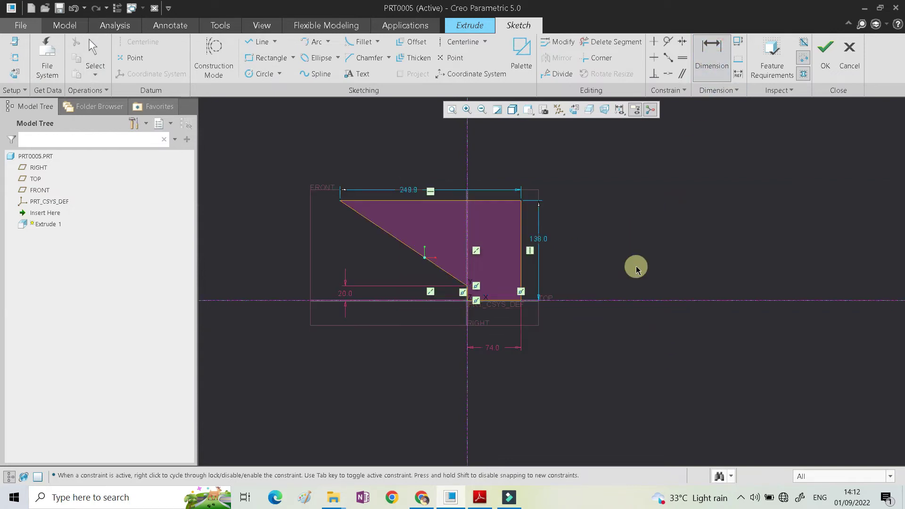
middle_click(622, 228)
Step: Reshape the distorted profile by moving its upper geometry until it is about 31 mm high with a top edge about 50 mm long
drag(519, 200, 691, 208)
mouse_move(353, 212)
mouse_down()
mouse_move(481, 234)
mouse_move(499, 262)
mouse_move(483, 276)
mouse_move(481, 296)
mouse_up()
scroll(481, 295, down, 3)
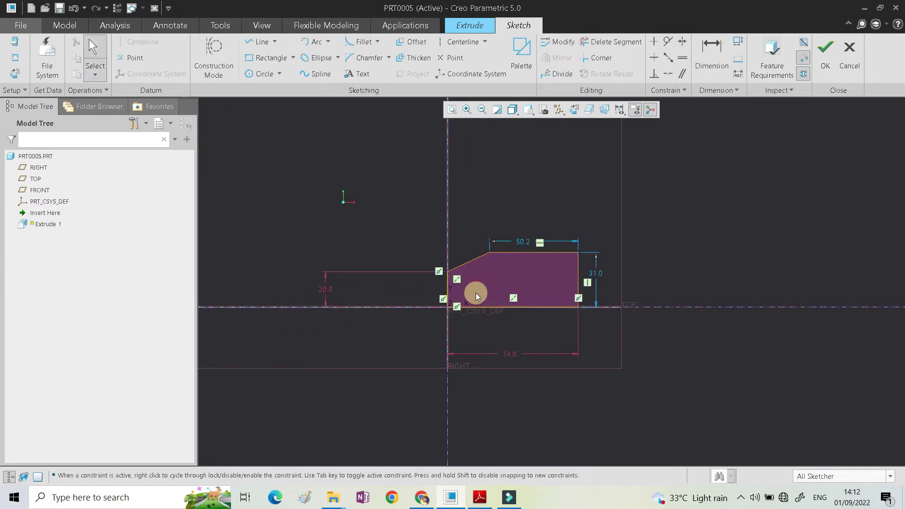
Step: Set the profile's overall height to 28 mm and its top edge length to 40 mm, following the exercise drawing
click(480, 498)
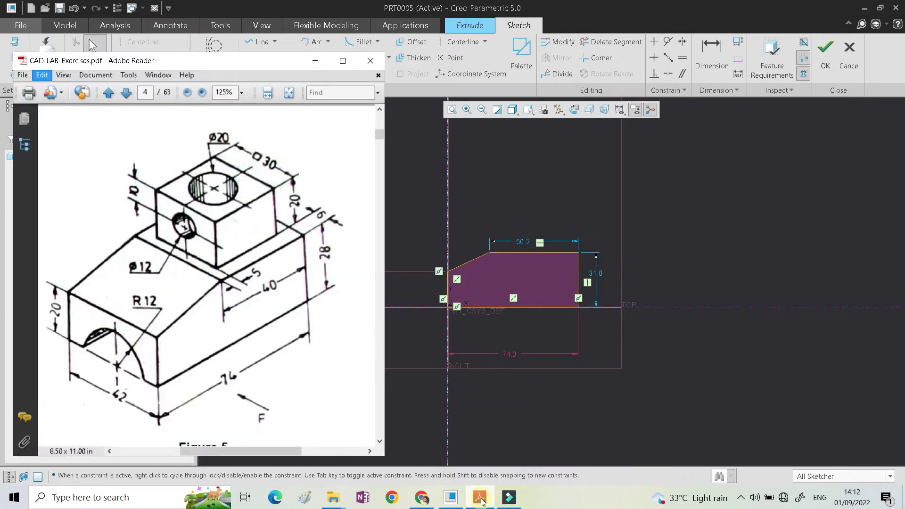
click(498, 461)
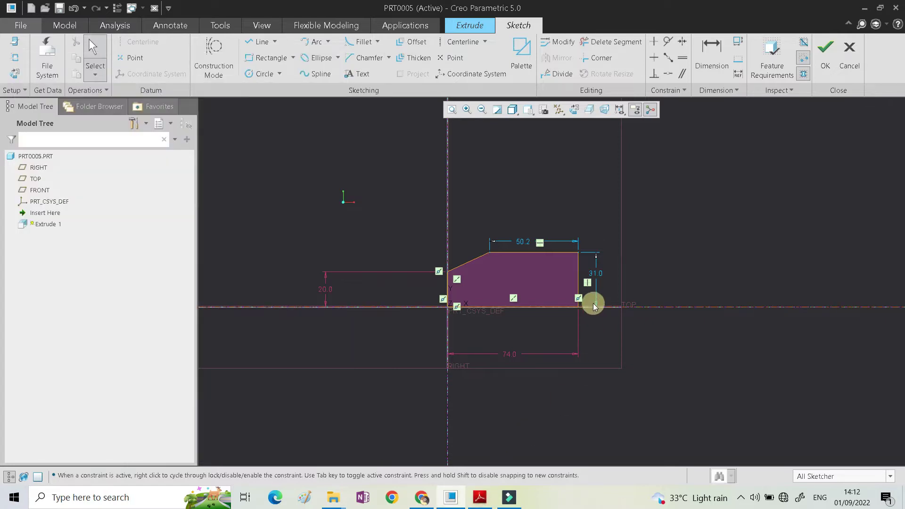
double_click(593, 270)
text(28)
key(Return)
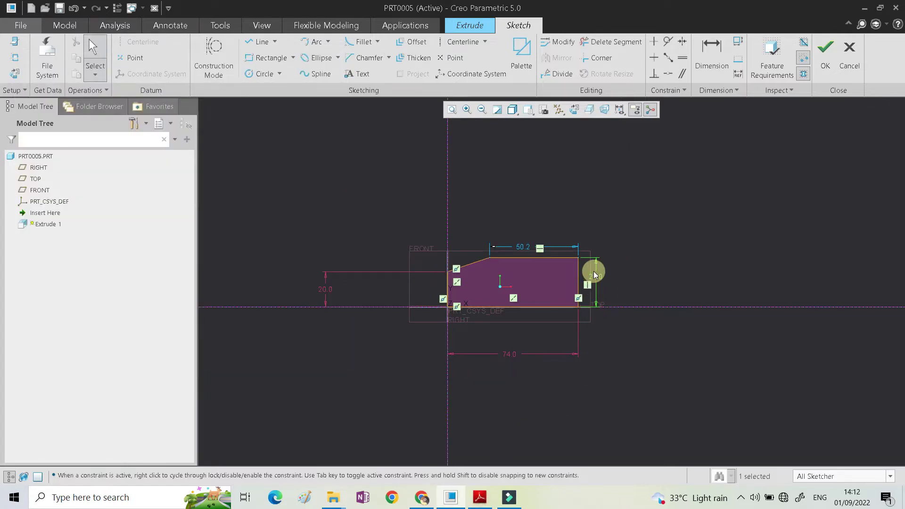
double_click(523, 248)
text(40)
key(Return)
click(596, 196)
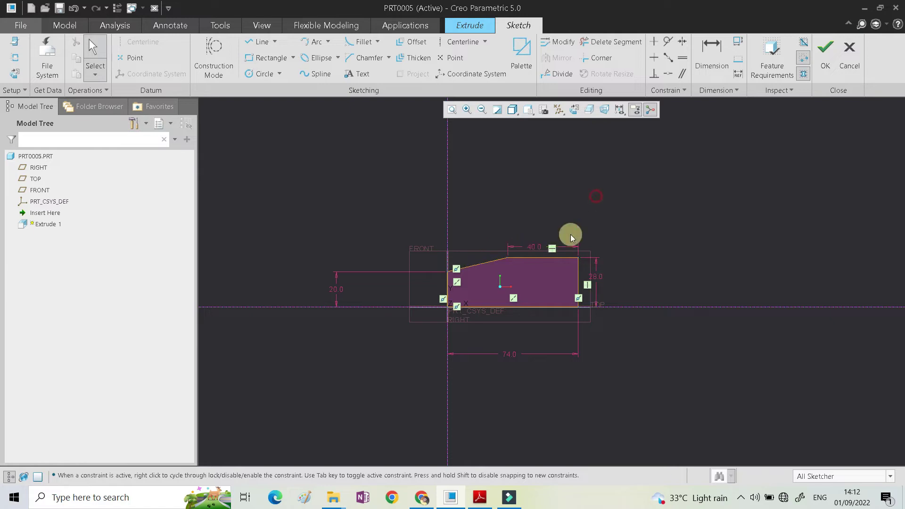
Step: Check the drawing's width, accept the sketch and extrude the profile 42 mm symmetrically about the sketch plane
click(479, 497)
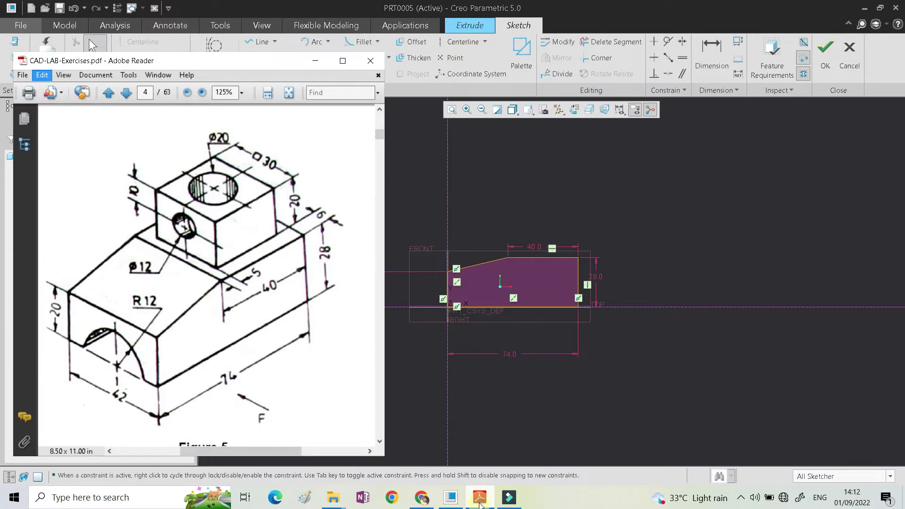
click(479, 499)
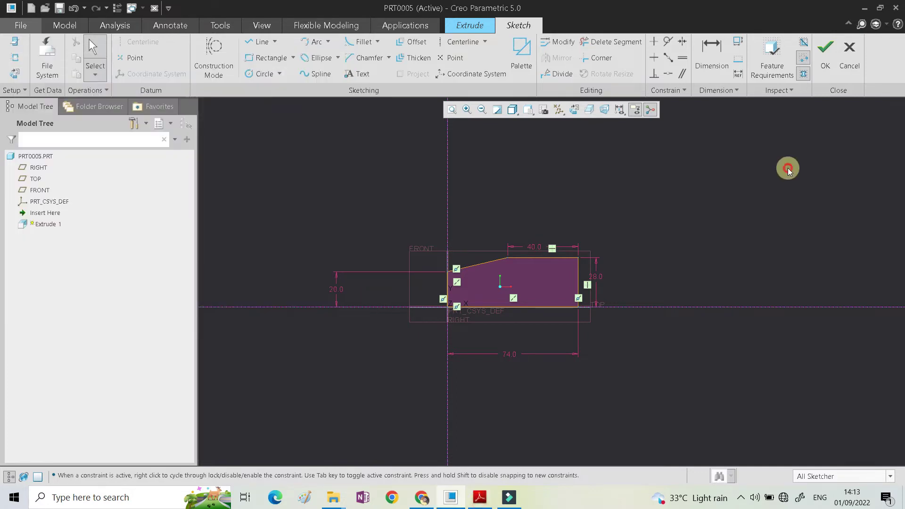
scroll(517, 228, down, 2)
scroll(517, 228, up, 4)
click(825, 48)
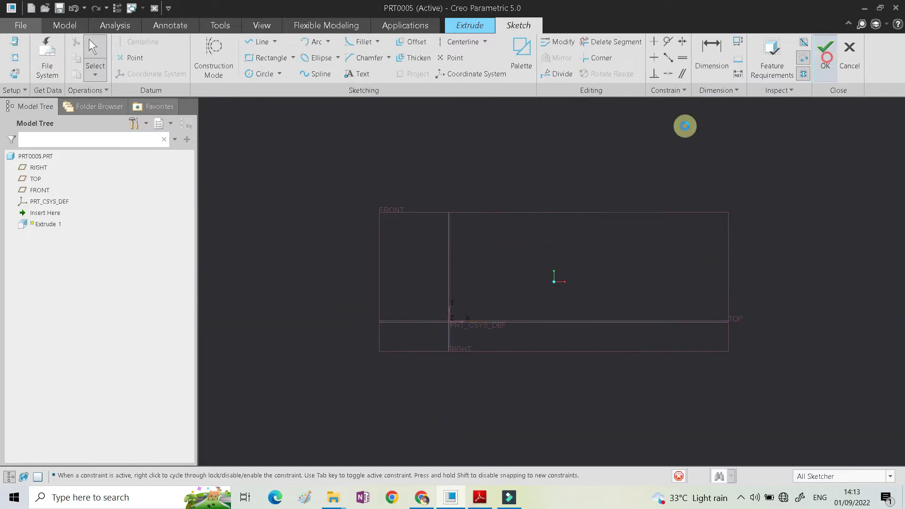
middle_drag(508, 222, 566, 243)
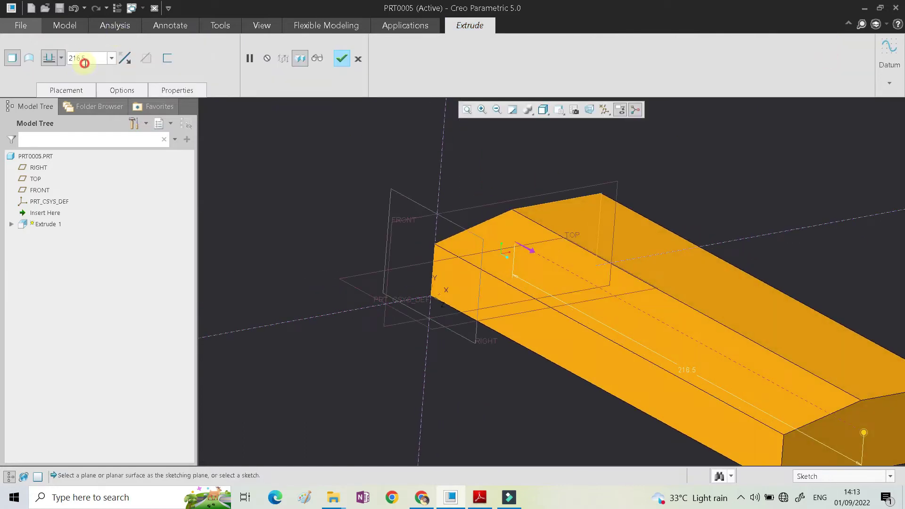
text(42)
key(Return)
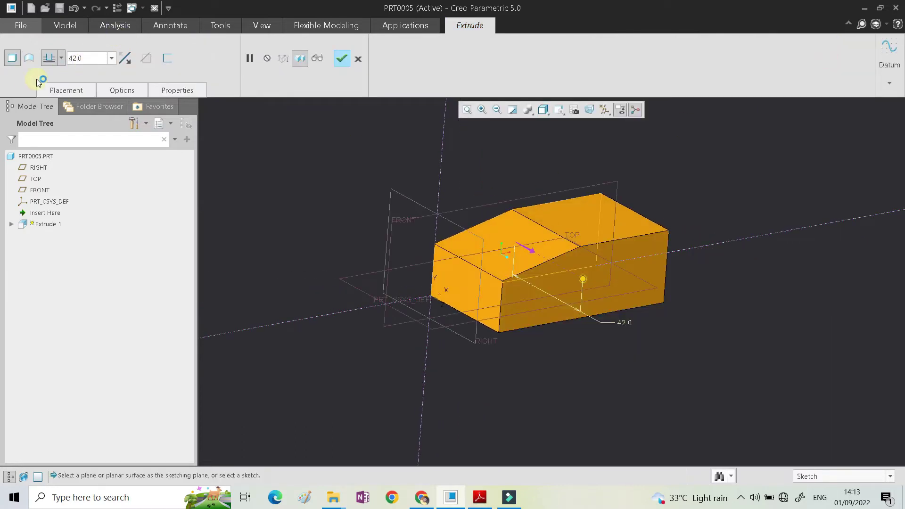
click(60, 57)
click(55, 86)
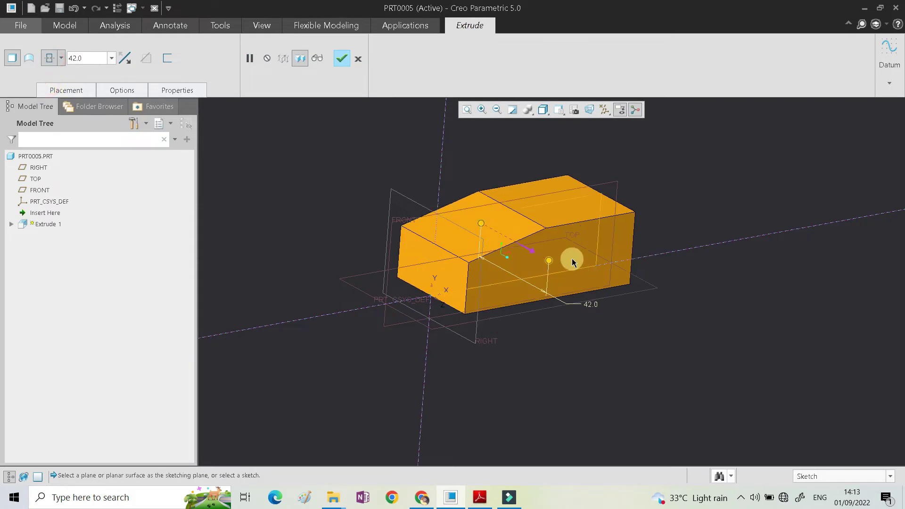
middle_click(558, 252)
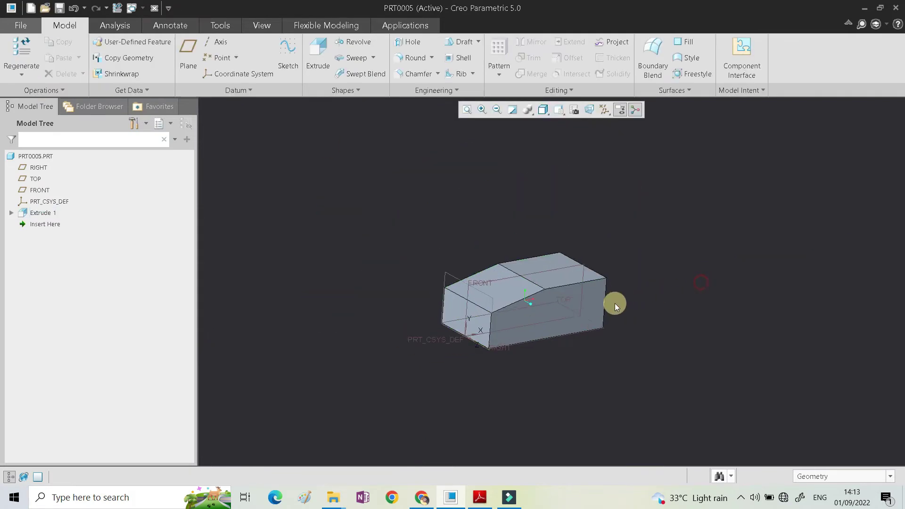
Step: Start an extrude sketch on the block's short vertical end face, oriented flat, with the FRONT plane added as a reference
middle_drag(615, 303, 624, 299)
click(440, 314)
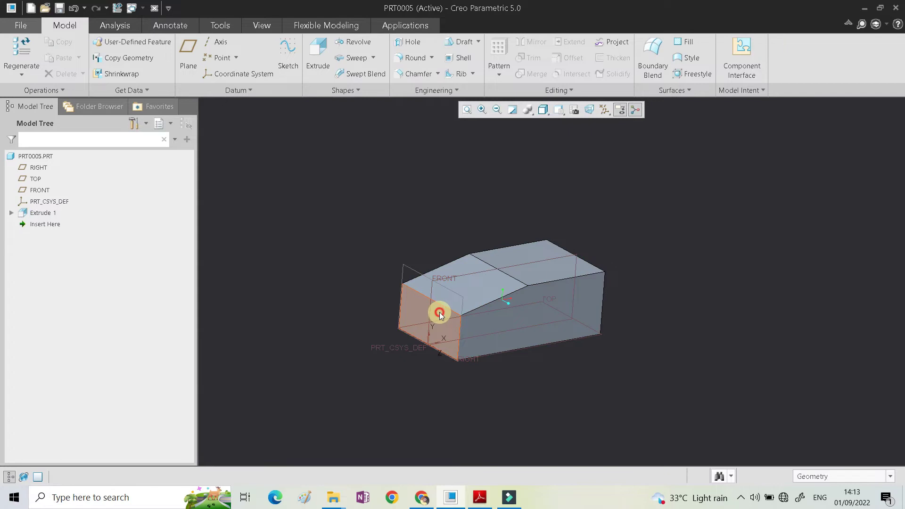
click(316, 43)
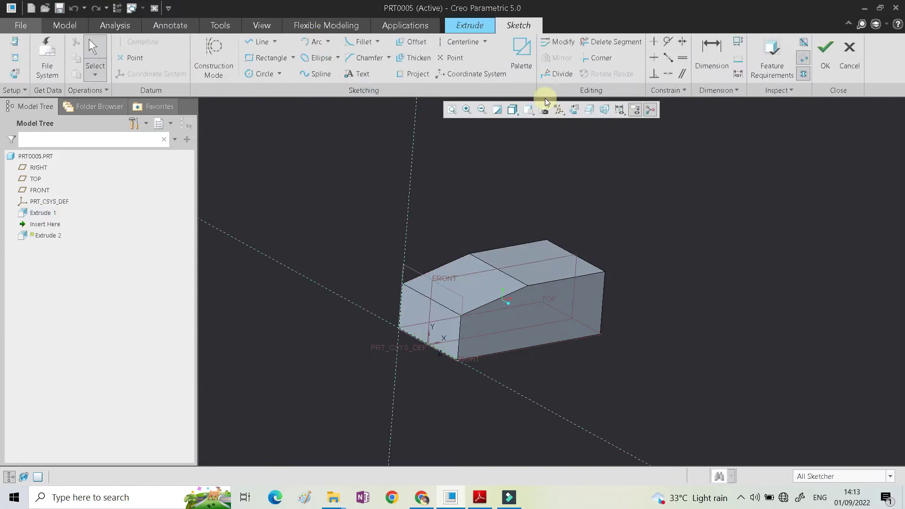
click(574, 109)
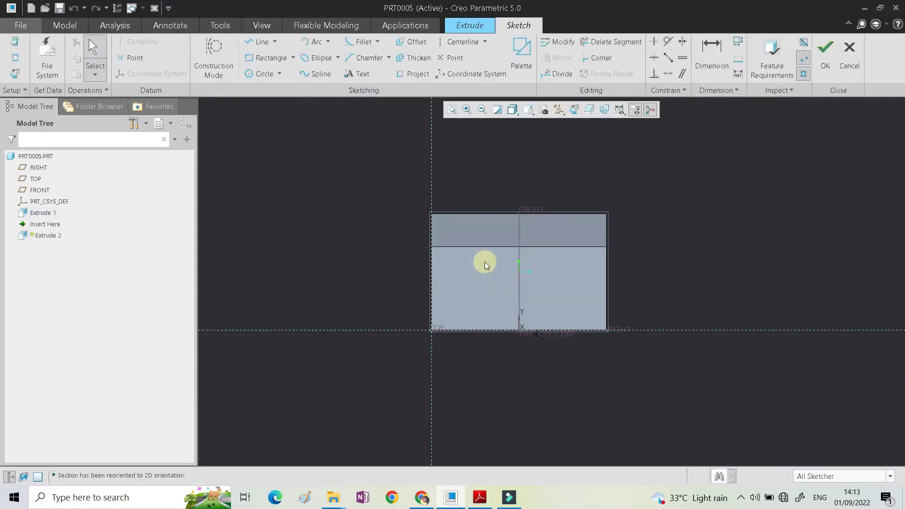
right_click(656, 187)
click(693, 230)
click(512, 238)
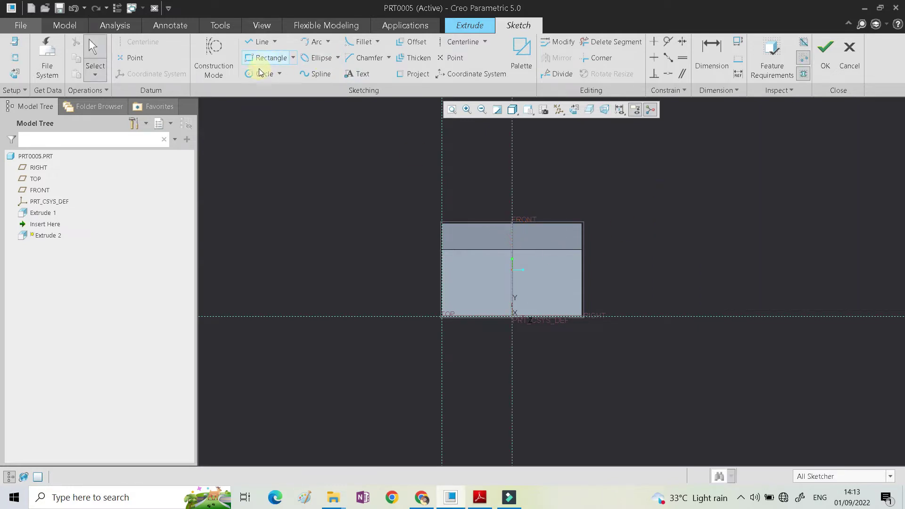
Step: Sketch a circle about 22 mm in diameter centered on the midpoint of the face's bottom edge, and consult the exercise drawing
click(260, 73)
scroll(499, 292, down, 4)
click(531, 344)
click(485, 266)
middle_click(475, 251)
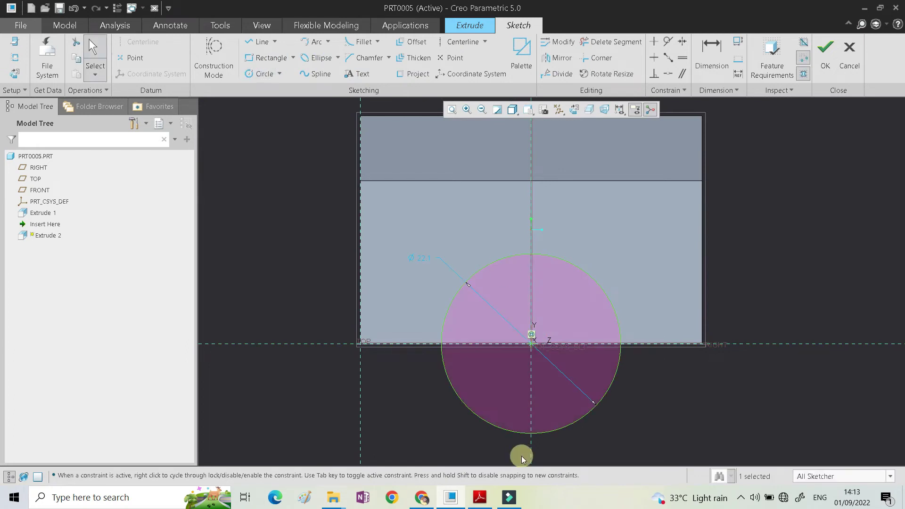
click(478, 497)
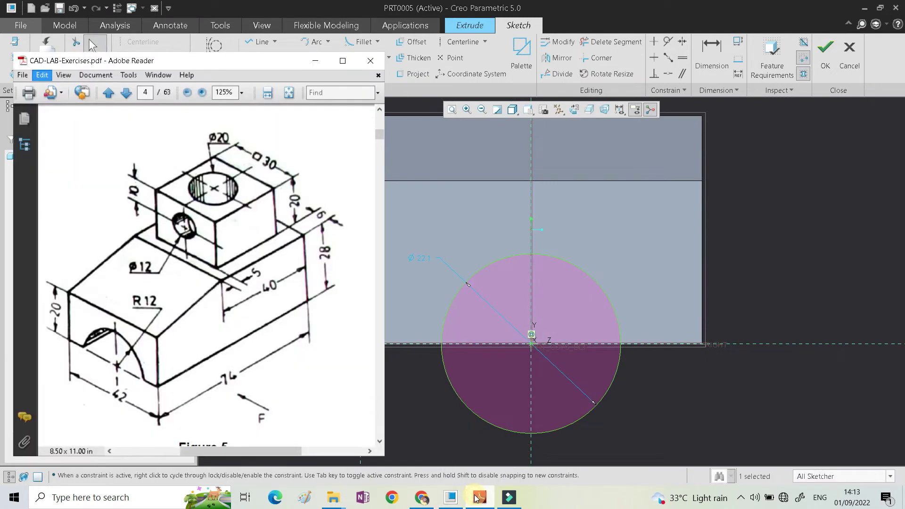
Step: Set the diameter of the circle on the end face to 24 mm
click(478, 497)
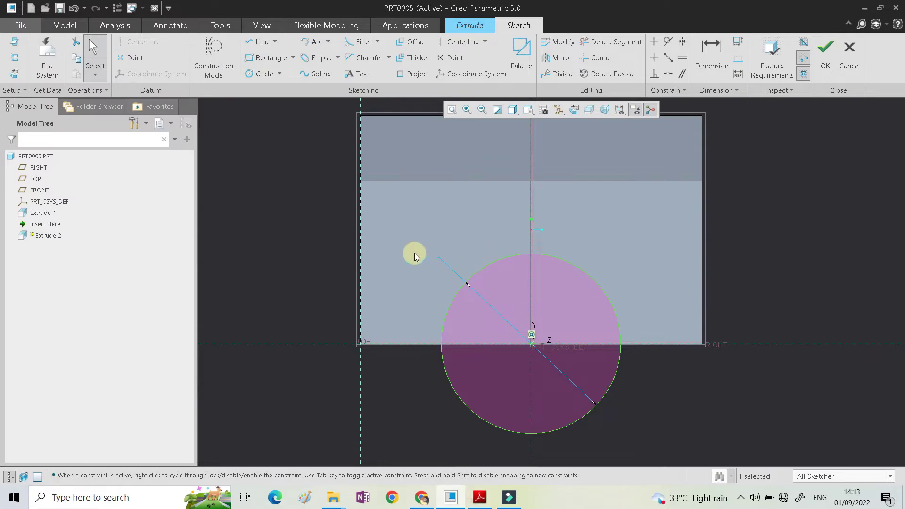
text(24)
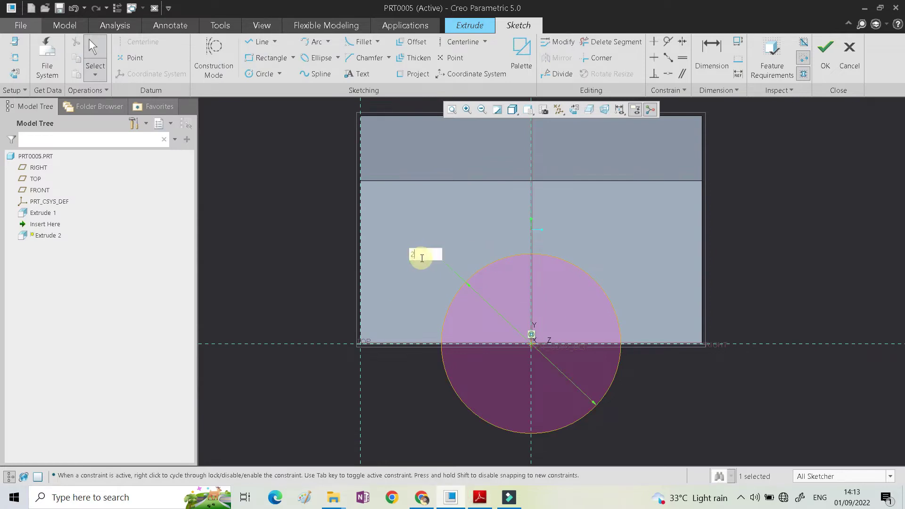
key(Return)
Step: Try showing the circle's diameter as a linear dimension, and restore its diameter display
click(410, 252)
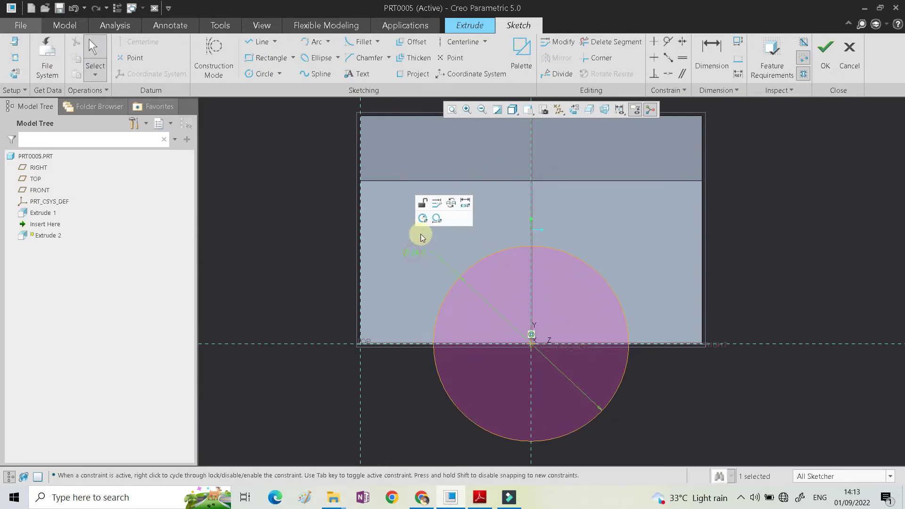
click(433, 219)
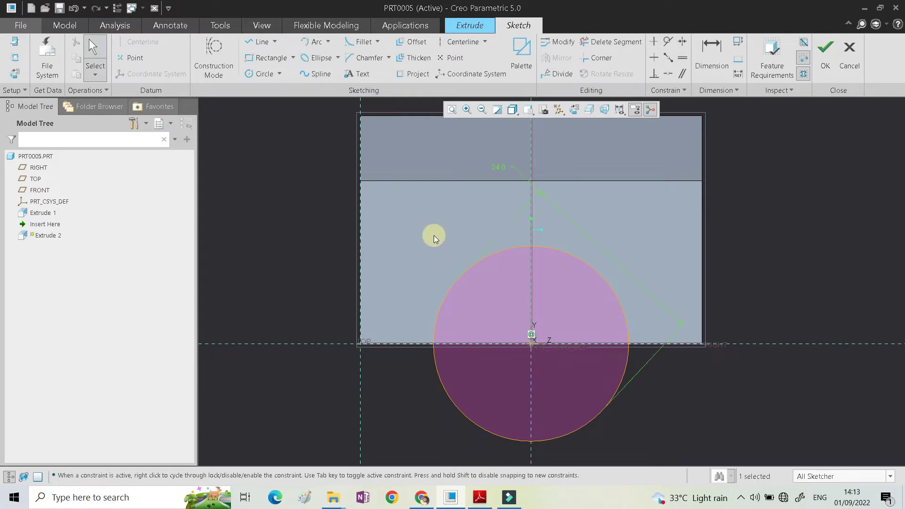
click(500, 166)
drag(505, 130, 419, 254)
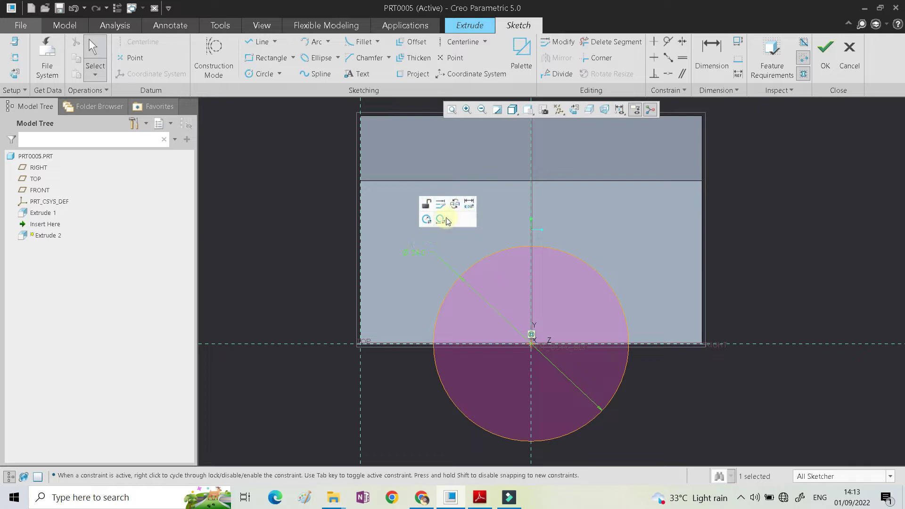
click(440, 383)
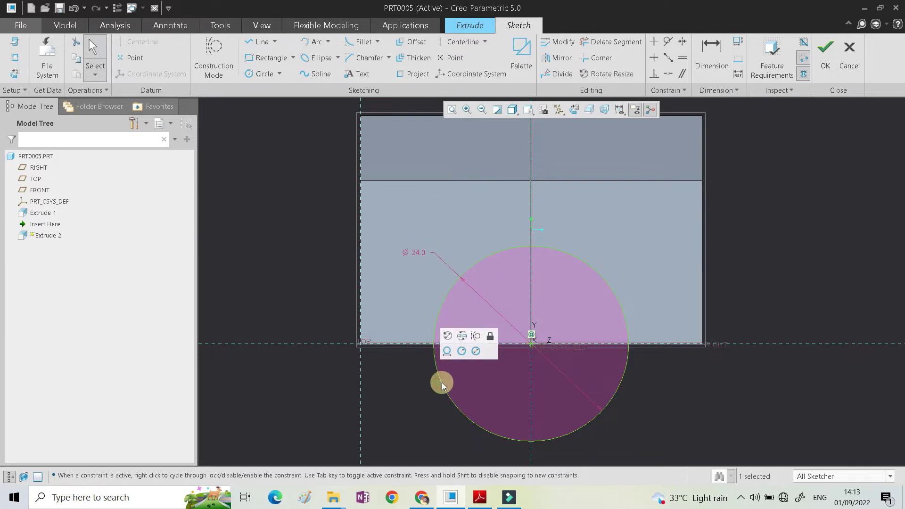
click(258, 27)
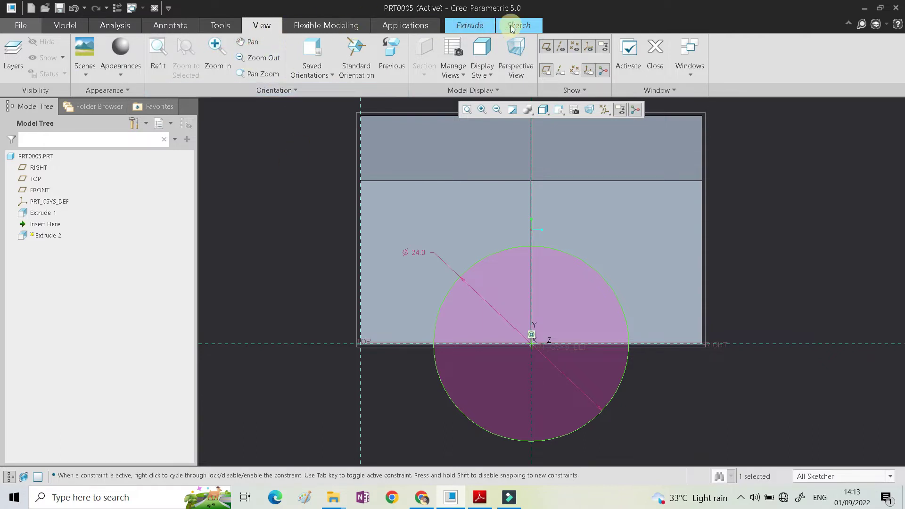
click(512, 29)
Step: Draw a horizontal line across the circle along the block's bottom edge and trim away the circle's lower half
click(250, 44)
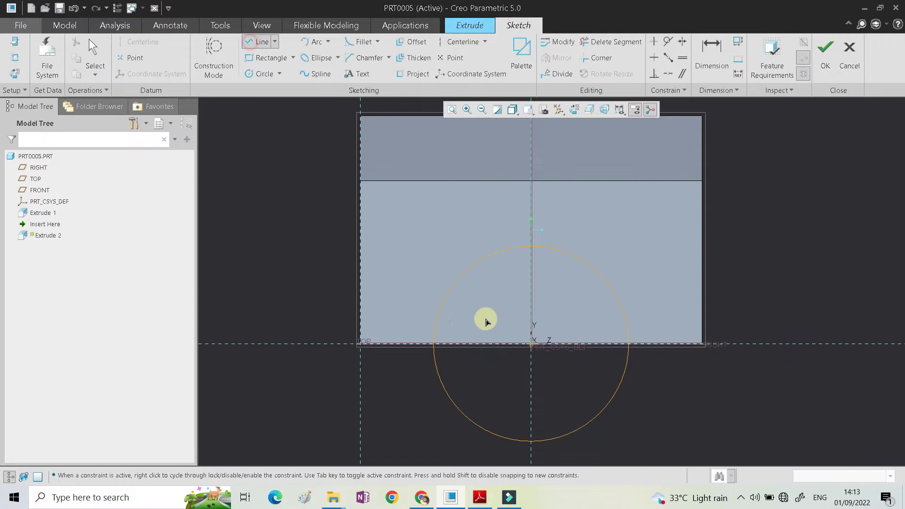
click(434, 344)
click(628, 345)
middle_click(692, 355)
click(599, 44)
mouse_move(436, 404)
mouse_down()
mouse_move(595, 415)
mouse_move(634, 406)
mouse_up()
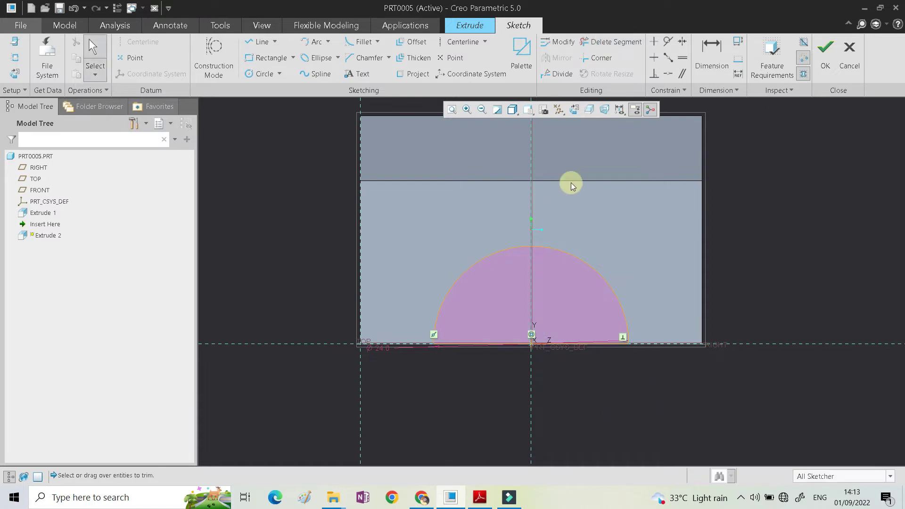
Step: Reposition the semicircle's diameter dimension above the arc and convert it to a radius dimension
click(573, 109)
scroll(516, 238, down, 3)
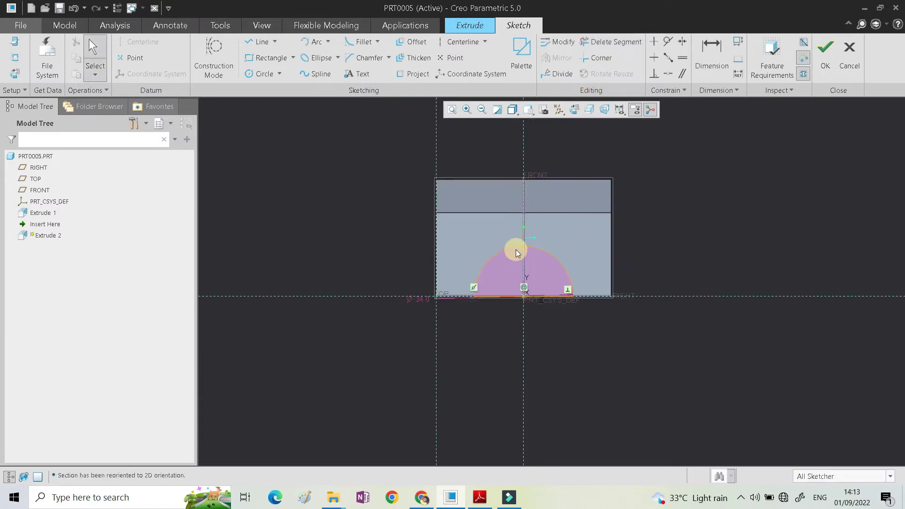
click(417, 301)
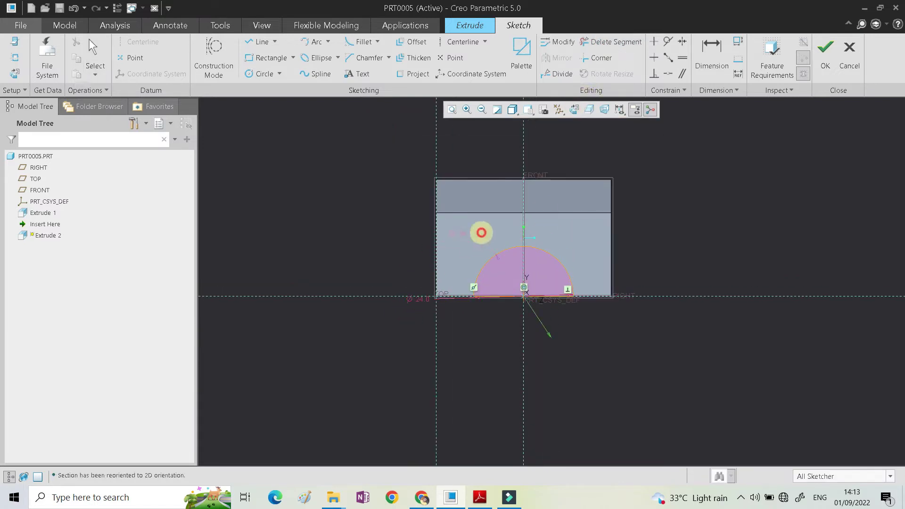
click(465, 233)
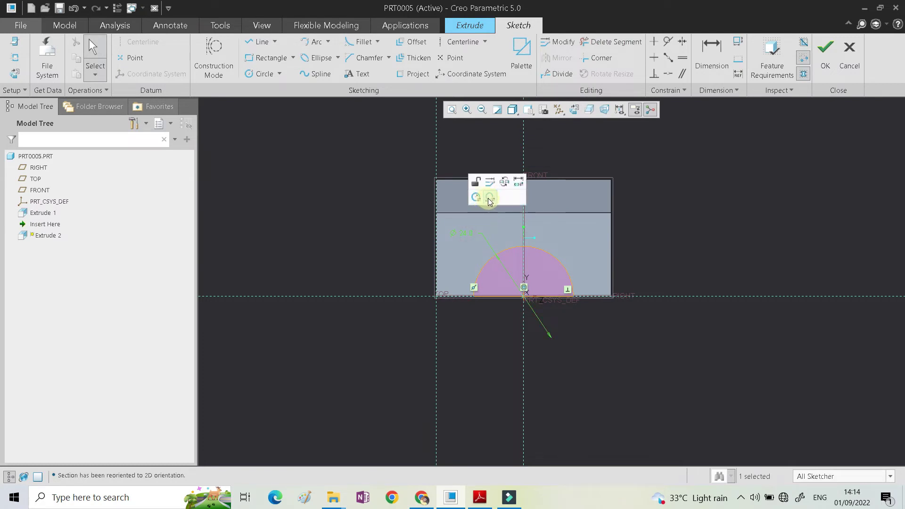
right_click(464, 232)
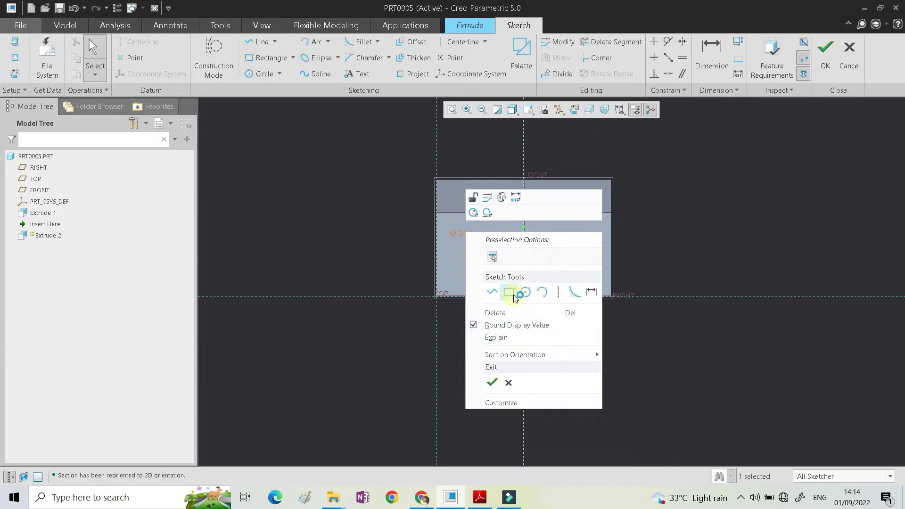
click(475, 214)
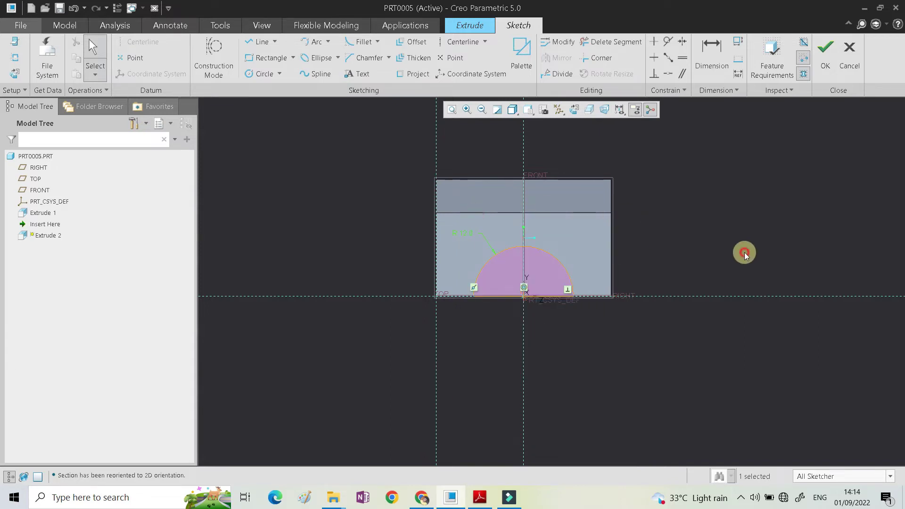
Step: Accept the sketch and extrude the semicircle lengthwise as a material-removing cut, changing the side 1 depth type from Blind
click(826, 63)
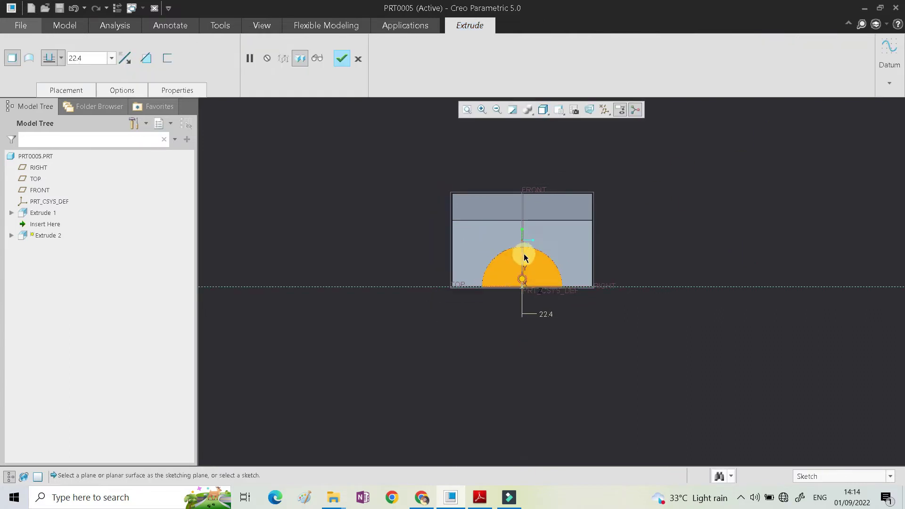
click(123, 57)
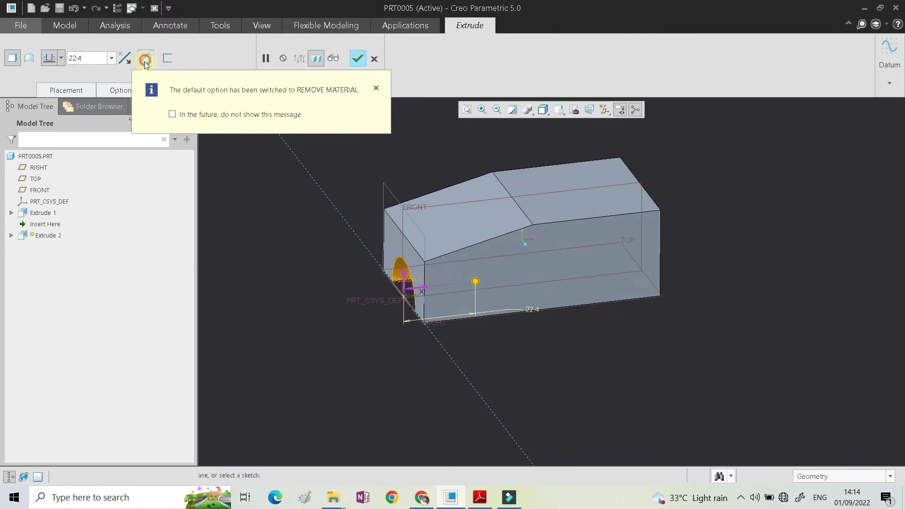
click(121, 89)
click(169, 137)
click(169, 188)
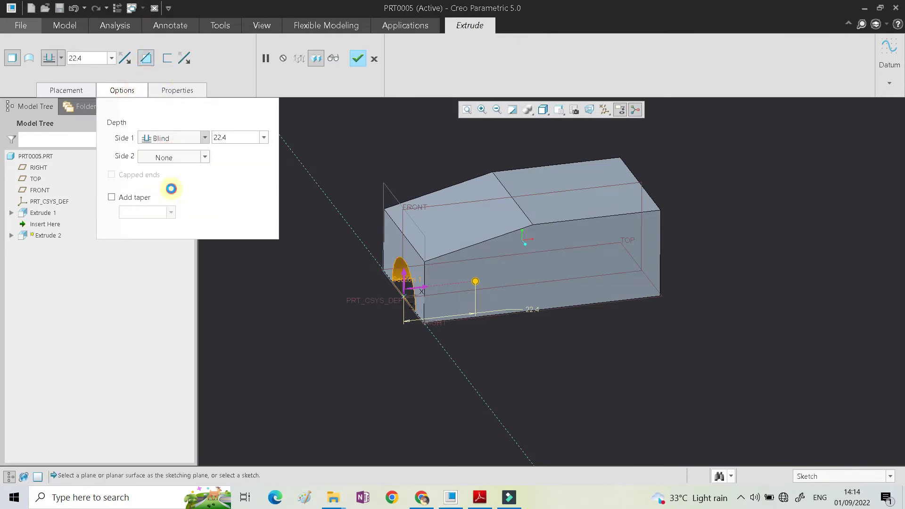
middle_click(358, 331)
Step: Consult the exercise drawing and start an extrude sketch on the block's flat top face, with the view oriented to the sketch plane
middle_drag(585, 262, 640, 249)
click(668, 301)
scroll(668, 301, down, 3)
mouse_move(501, 282)
middle_down()
mouse_move(581, 281)
mouse_move(523, 277)
mouse_move(528, 263)
mouse_move(507, 289)
middle_up()
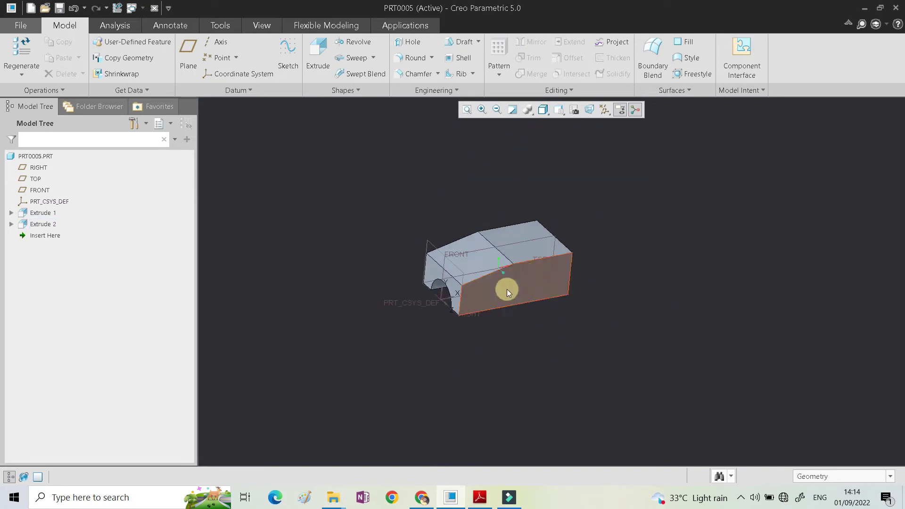
mouse_move(479, 497)
click(463, 478)
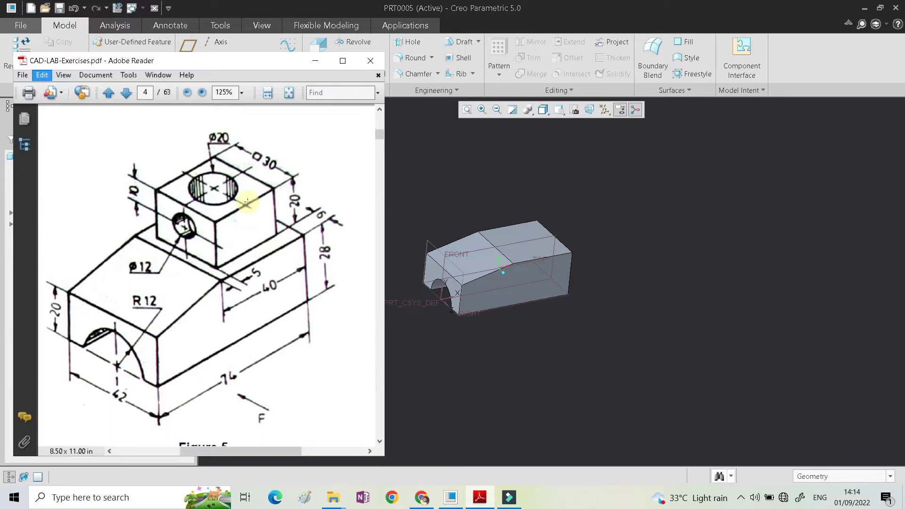
click(505, 235)
click(323, 61)
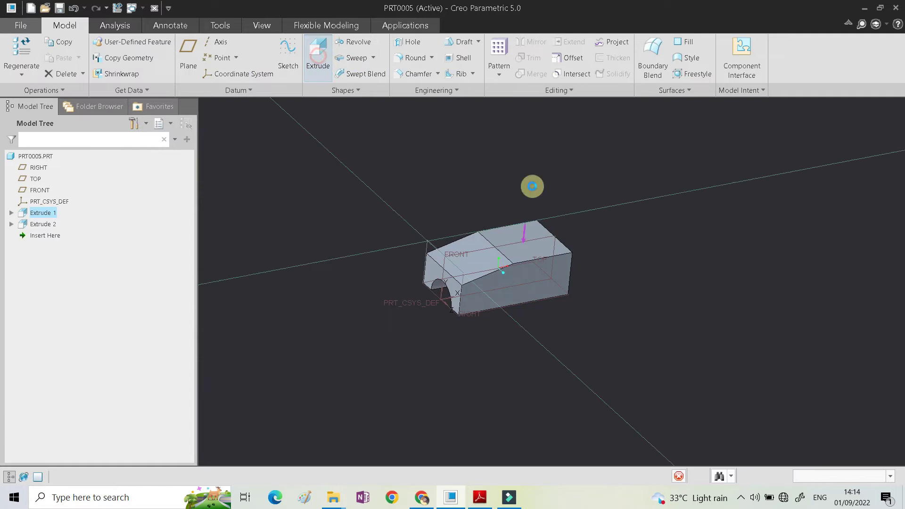
click(576, 110)
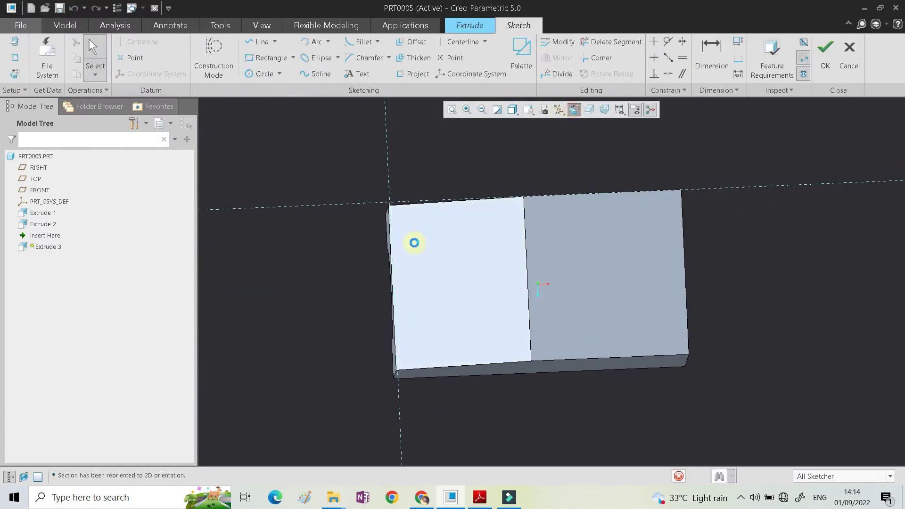
Step: Add the FRONT plane, the block's rear and long side edges, and the edge between slope and flat top as sketch references
right_click(672, 253)
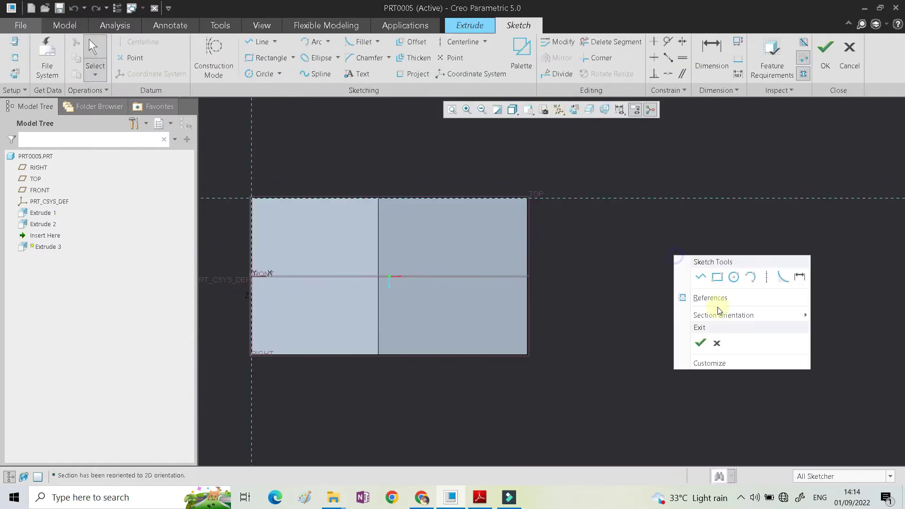
click(715, 306)
click(492, 278)
click(527, 255)
click(489, 354)
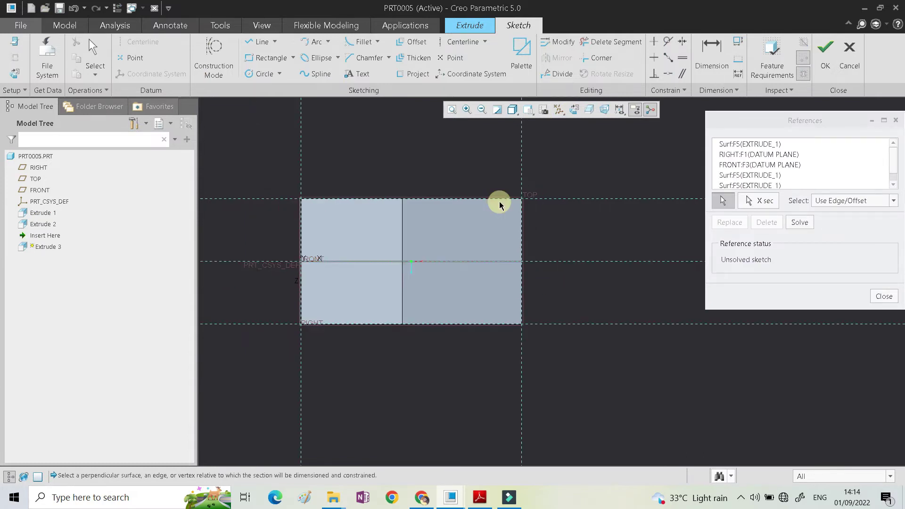
middle_click(499, 202)
right_click(386, 142)
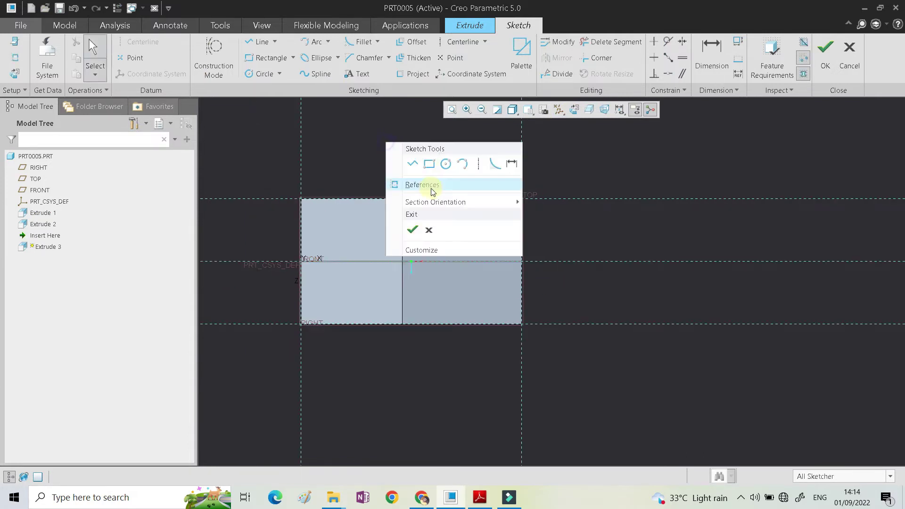
click(414, 185)
click(401, 228)
middle_click(442, 186)
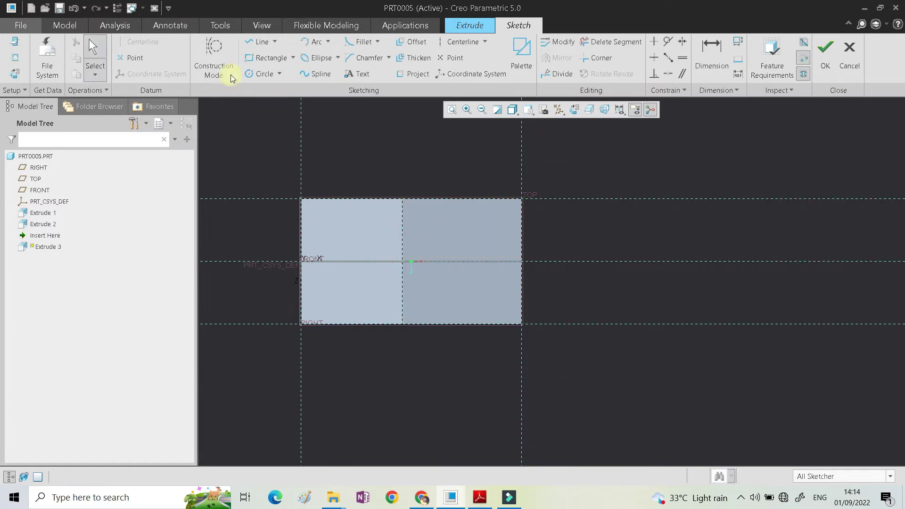
Step: Sketch a rectangle about 27 mm long and 31 mm wide on the flat part of the top face
click(268, 58)
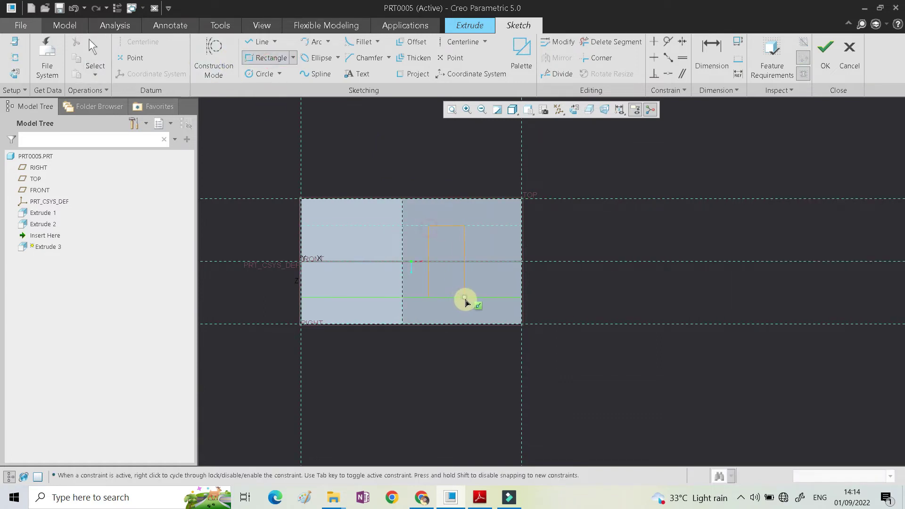
middle_click(450, 231)
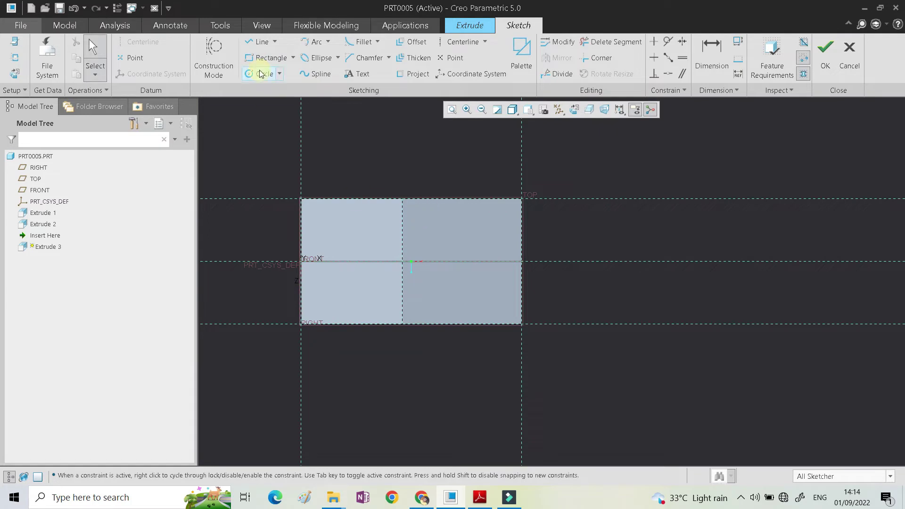
click(268, 57)
click(421, 218)
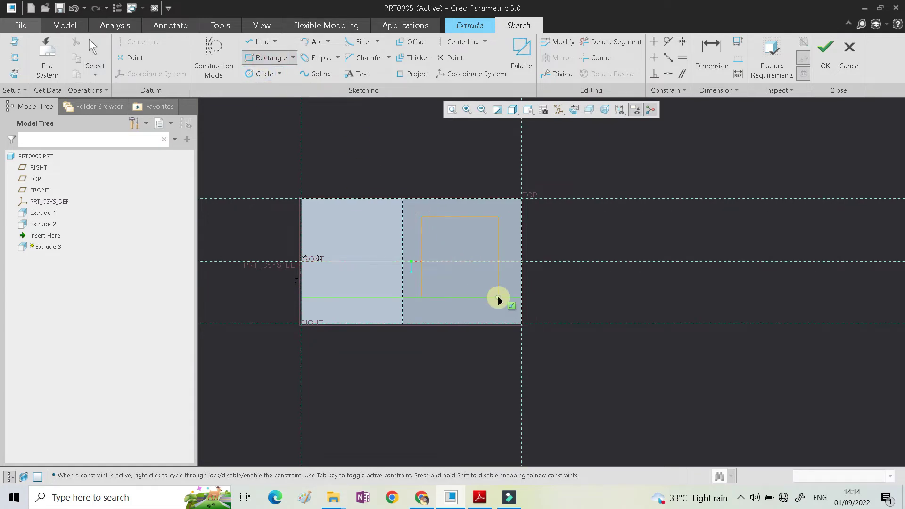
click(504, 311)
middle_click(676, 277)
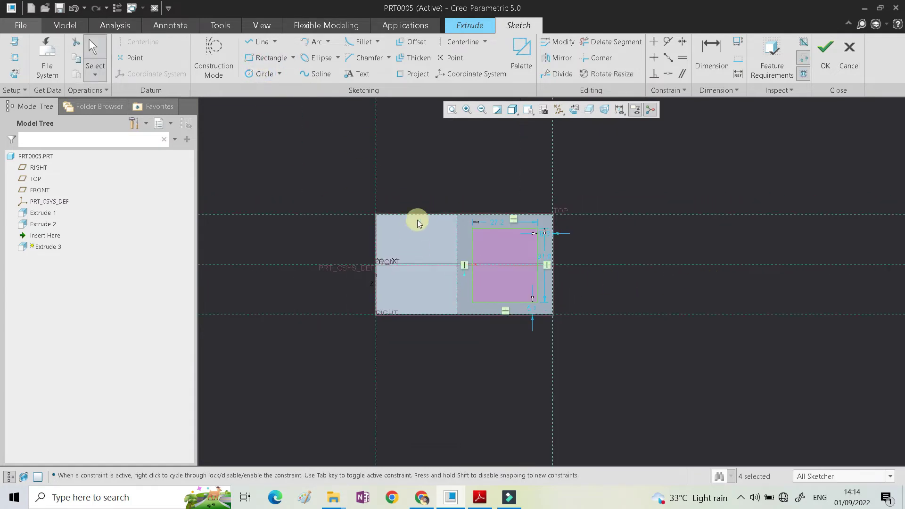
Step: Dimension the gap between the slope's upper edge and the rectangle's nearest side at 5 mm
click(712, 54)
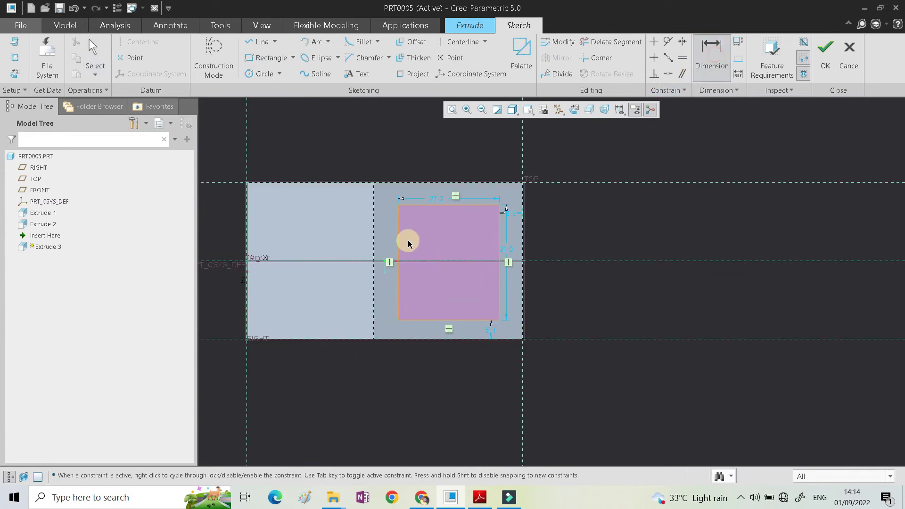
click(395, 250)
middle_click(385, 239)
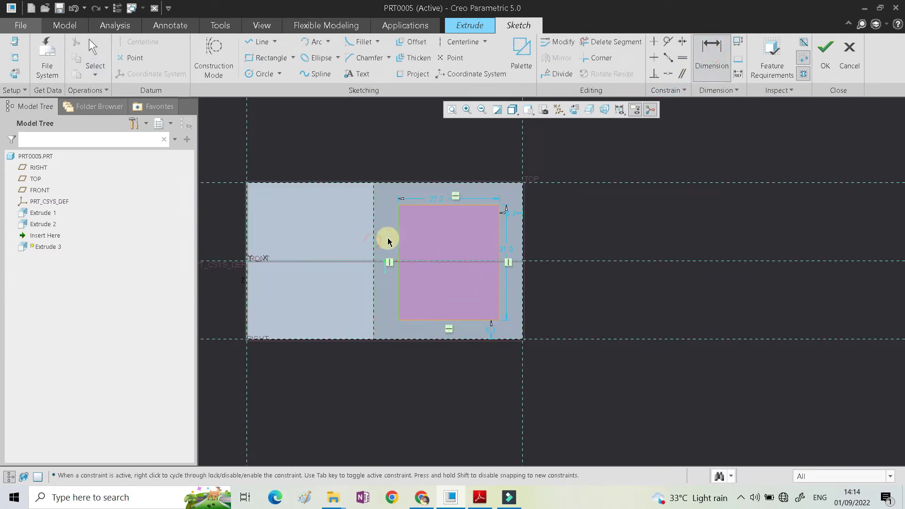
key(Return)
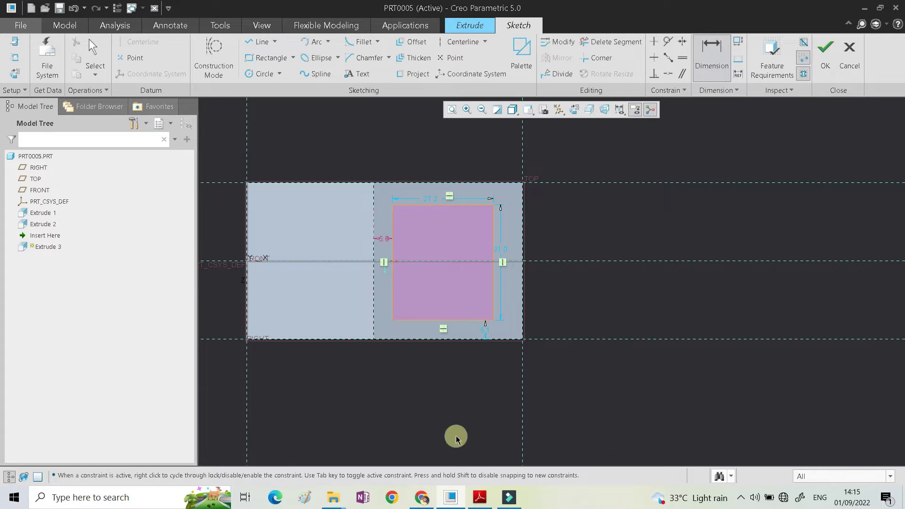
Step: Check the exercise drawing and set the rectangle's offset from the block's long side edge to 16 mm
click(479, 497)
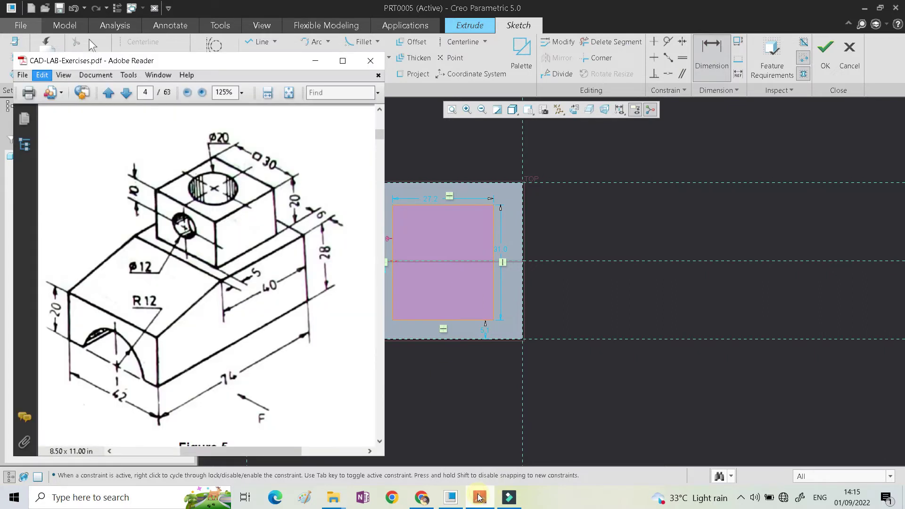
click(612, 303)
double_click(483, 333)
text(16)
key(Return)
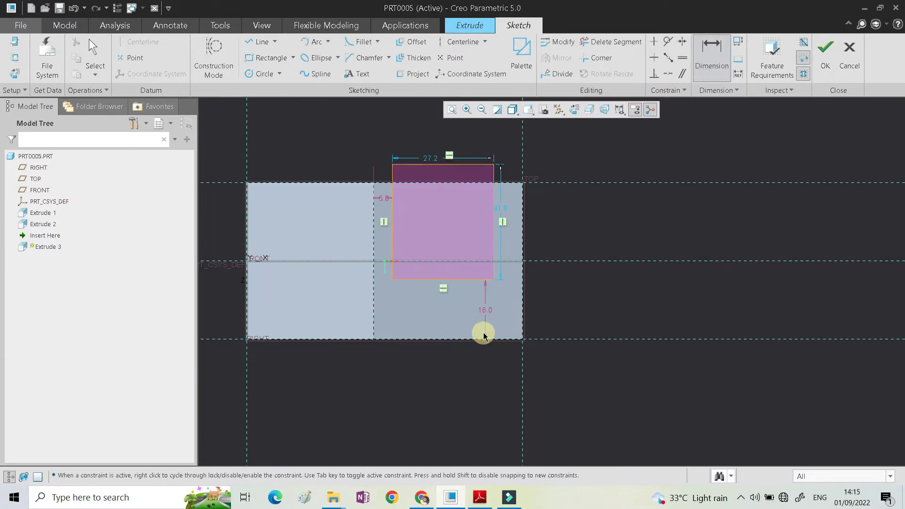
Step: Check the exercise drawing again and open the rectangle's offset from the long side edge for editing
click(483, 497)
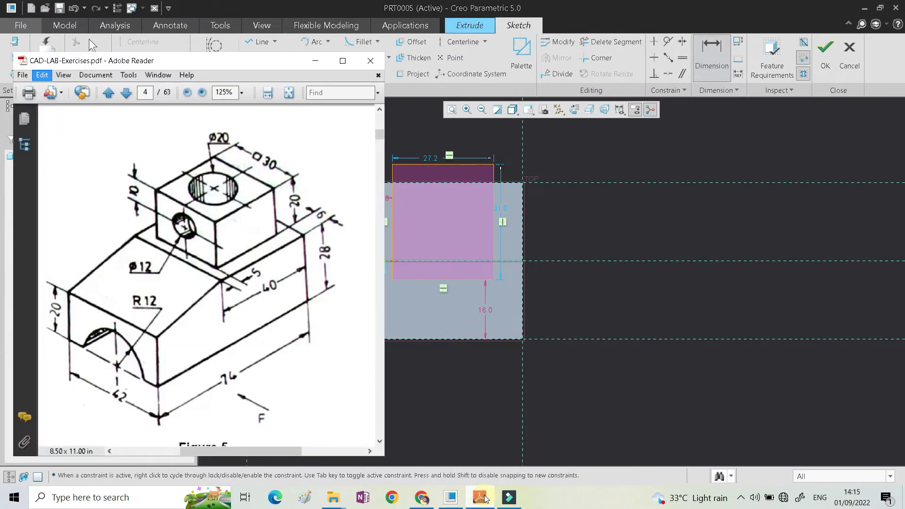
double_click(488, 310)
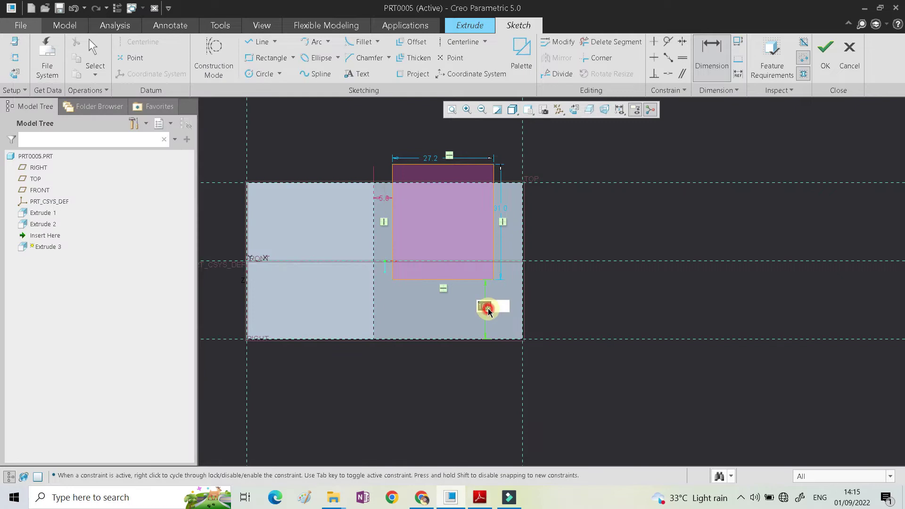
Step: Set the rectangle's offset from the base's lower edge to 6 and, consulting the exercise drawing, its height to 30
key(Return)
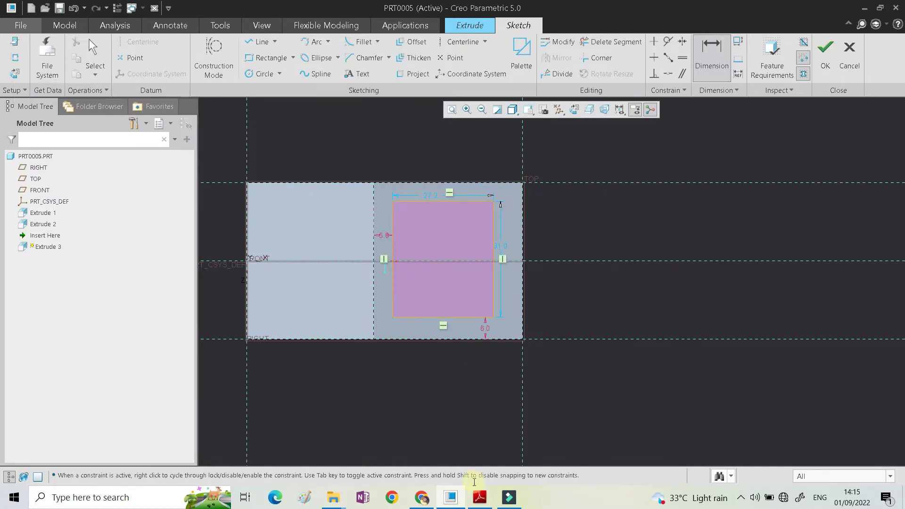
click(481, 497)
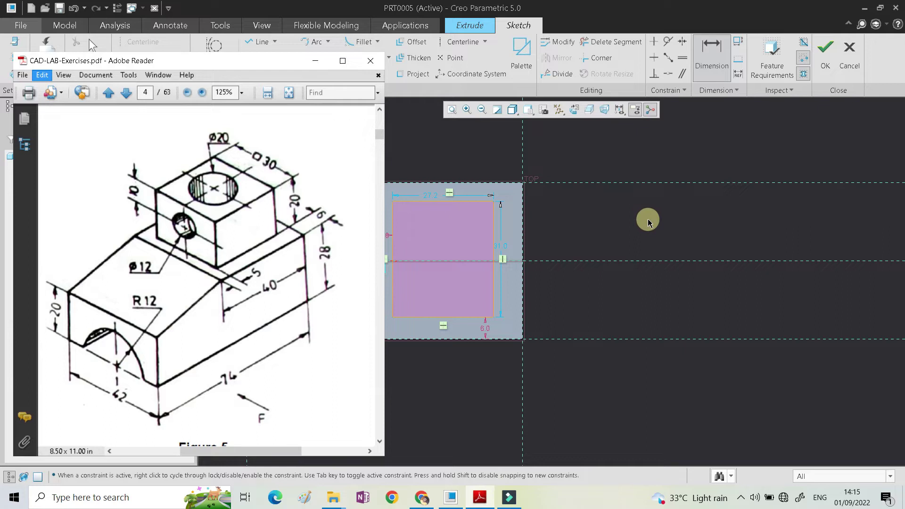
double_click(501, 245)
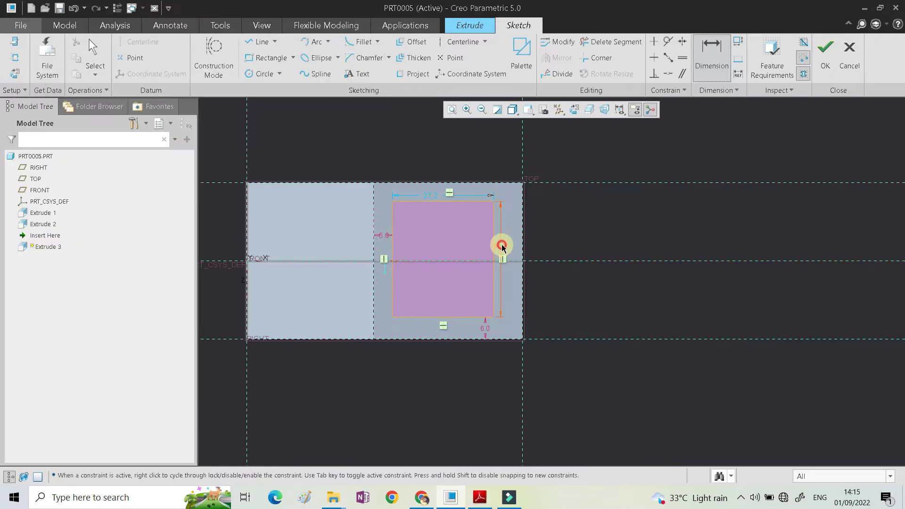
click(480, 499)
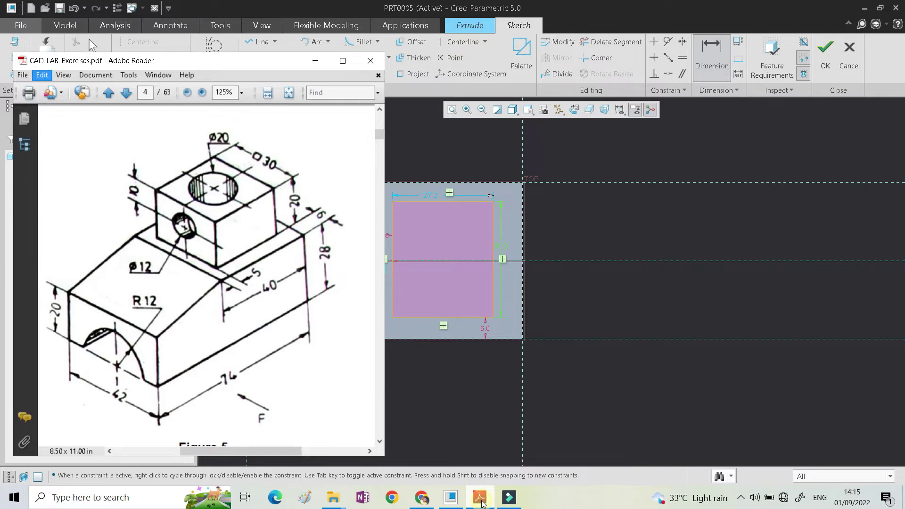
click(617, 233)
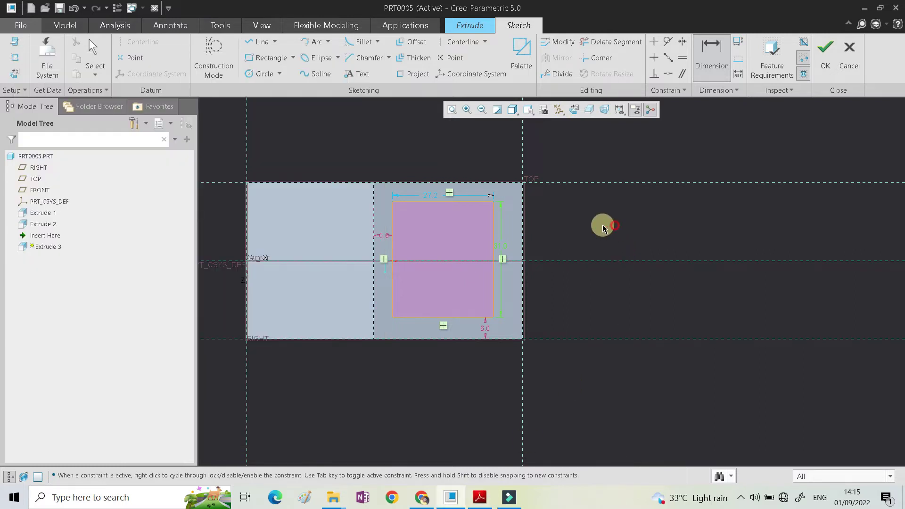
double_click(499, 247)
text(30)
key(Return)
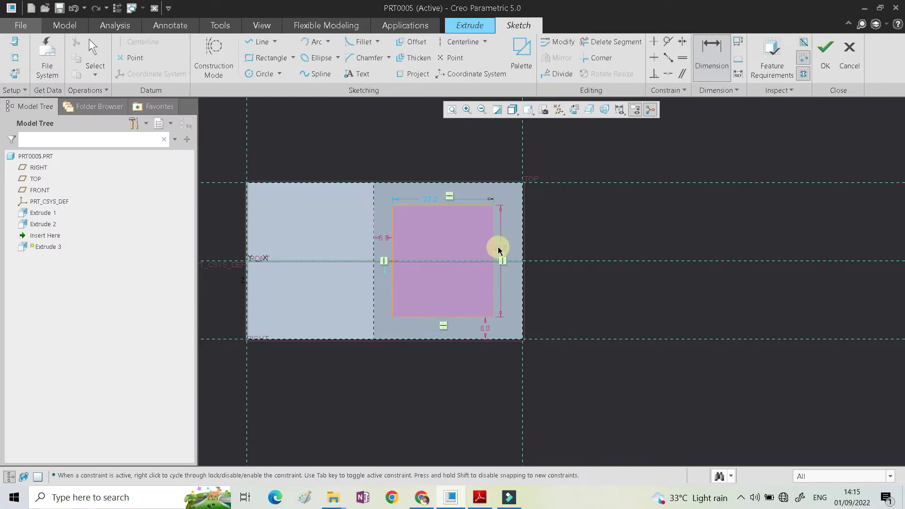
Step: Apply an equal constraint between the rectangle's upper and vertical sides to make it square, and finish the sketch
click(682, 62)
click(470, 205)
click(500, 248)
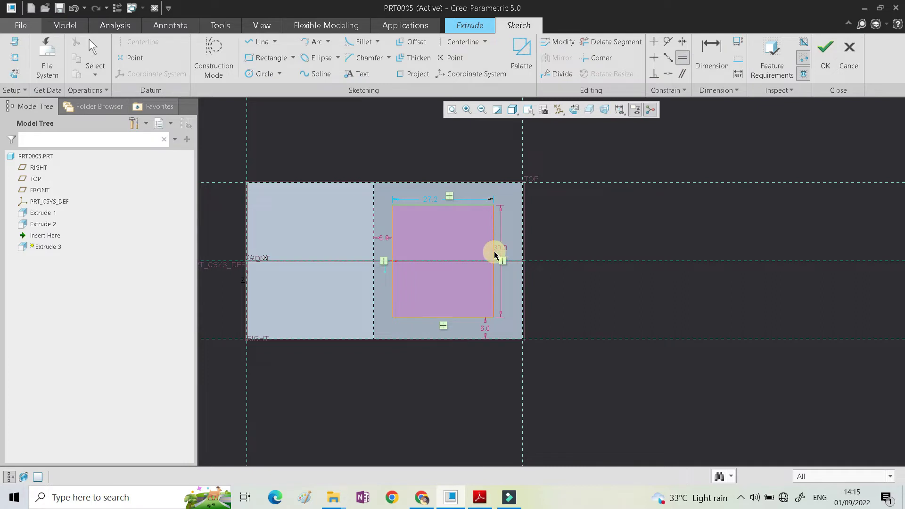
middle_click(654, 218)
scroll(608, 227, up, 3)
scroll(590, 225, down, 3)
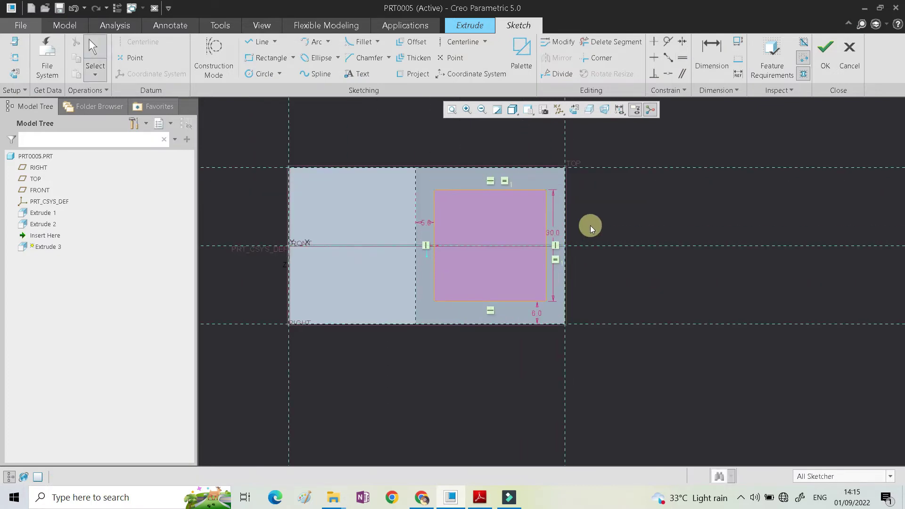
click(826, 53)
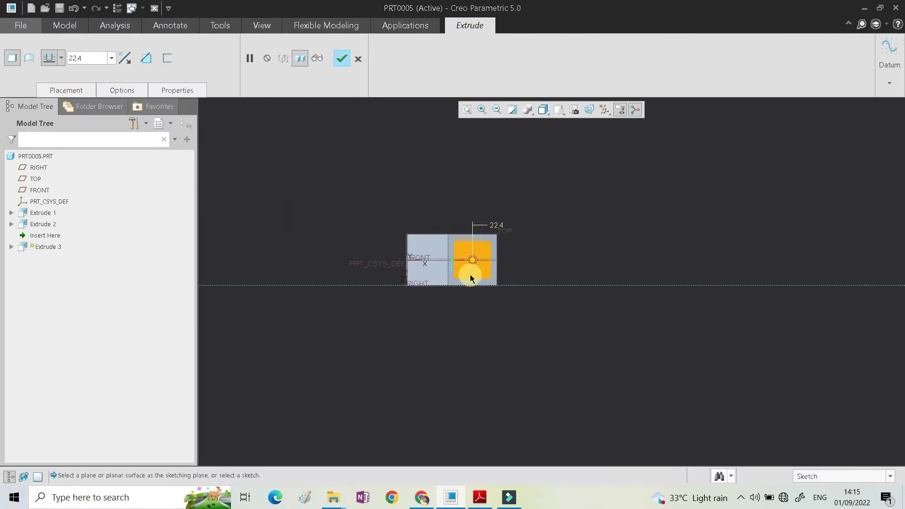
Step: Extrude the square profile upward to a height of 20 and complete the feature
double_click(424, 170)
text(20)
key(Return)
scroll(533, 219, up, 3)
scroll(503, 206, down, 3)
middle_drag(503, 206, 566, 218)
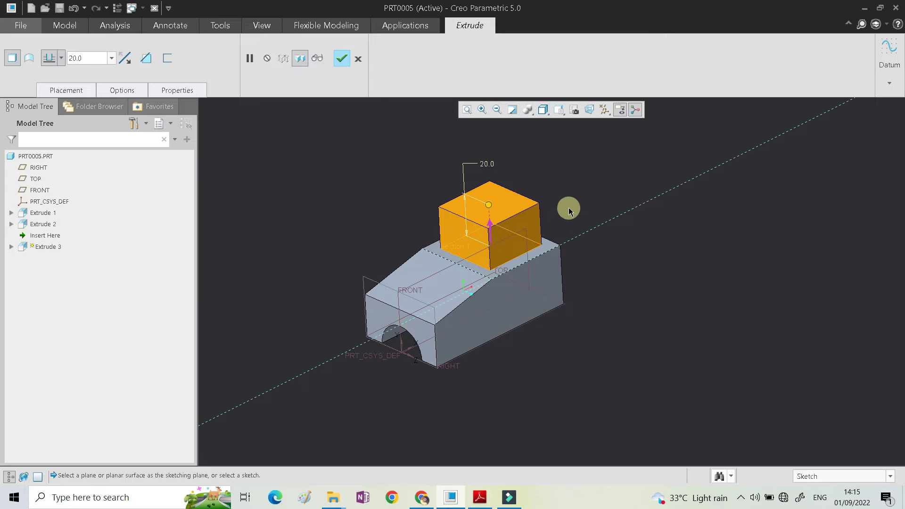
middle_click(568, 207)
Step: Consult the exercise drawing, and start an extrude sketch on the square block's top face, oriented flat to the screen
click(478, 499)
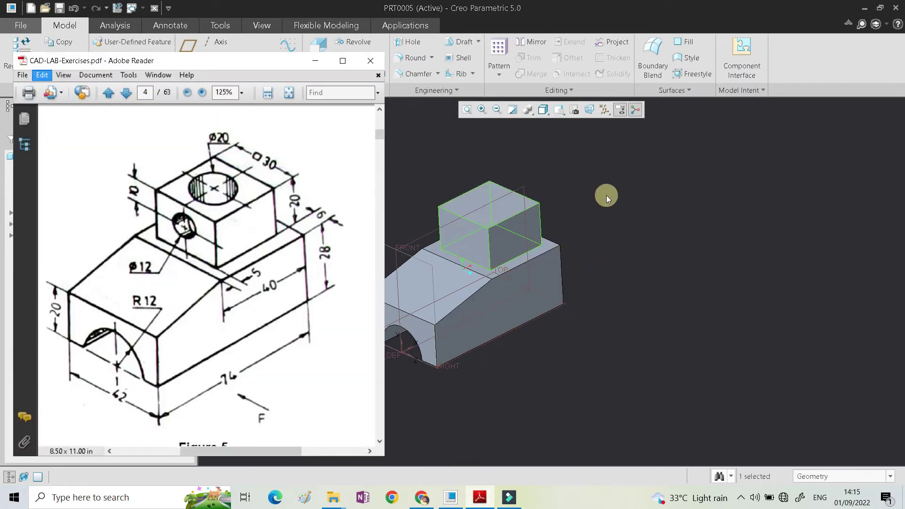
click(631, 191)
click(319, 52)
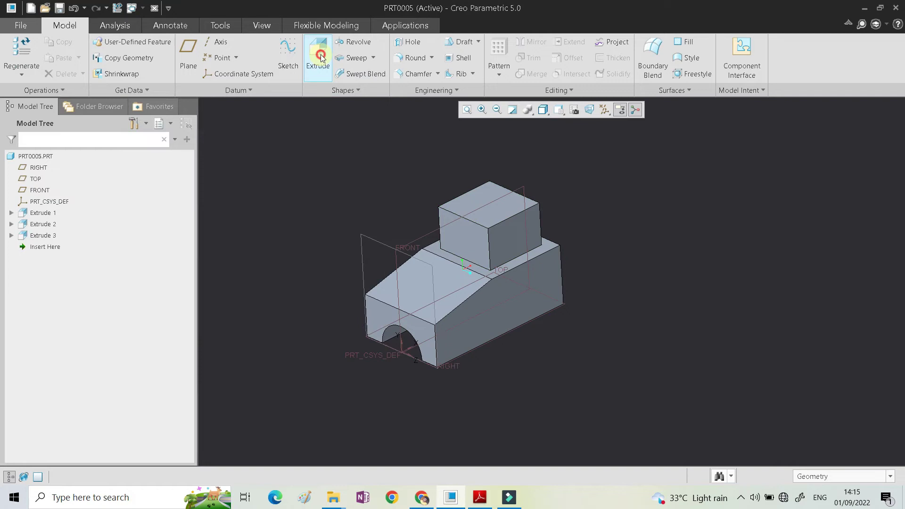
click(502, 207)
click(573, 109)
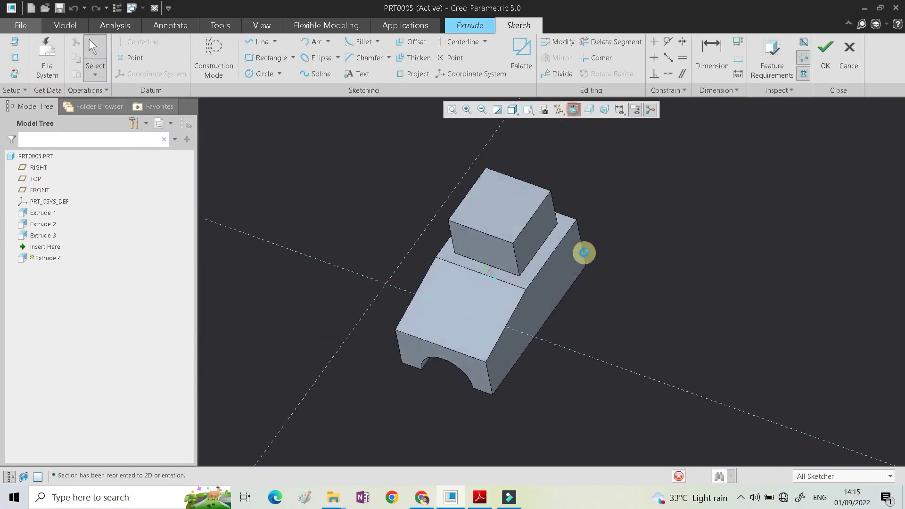
Step: Add the four edges of the square block as sketch references
right_click(304, 181)
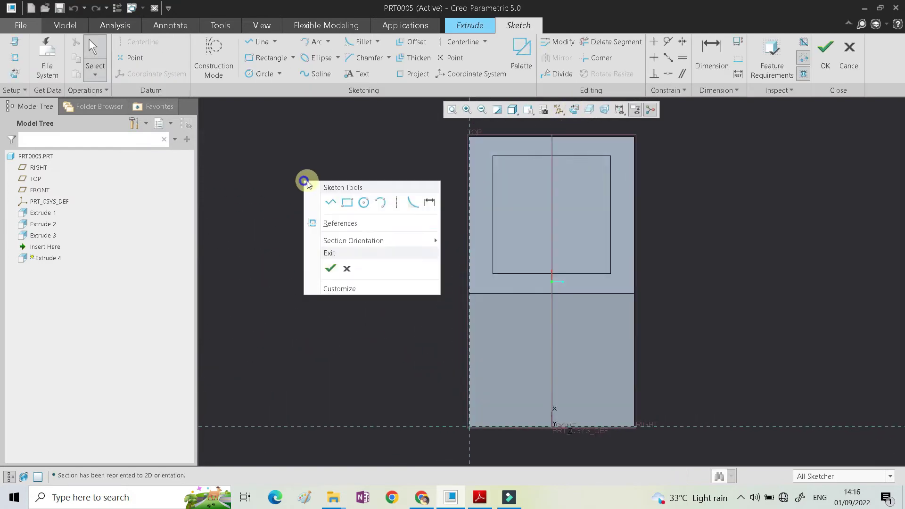
click(345, 227)
click(542, 156)
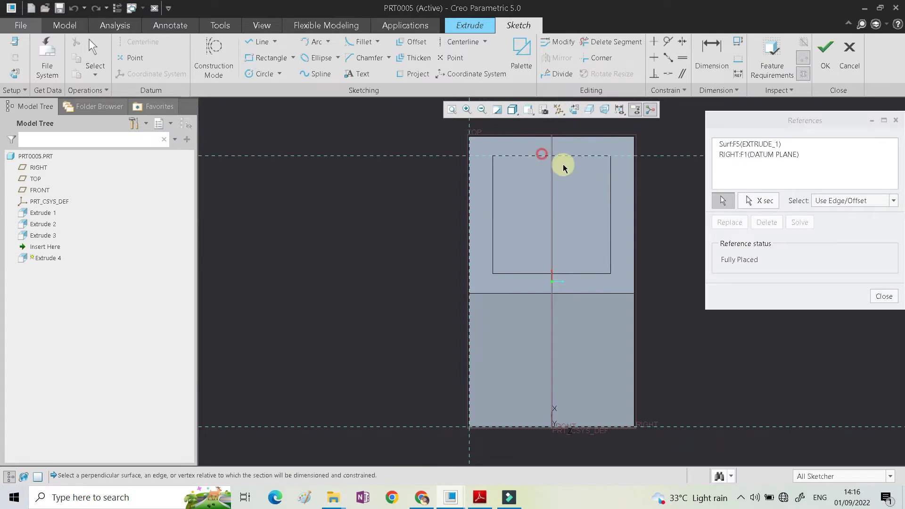
click(583, 274)
click(611, 239)
click(494, 218)
middle_click(686, 273)
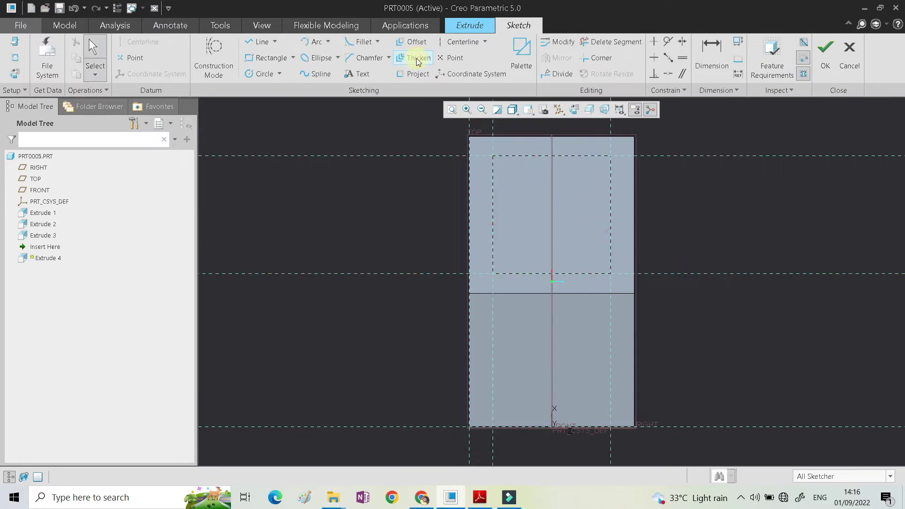
Step: Draw a horizontal centerline across the square block near its middle
click(456, 42)
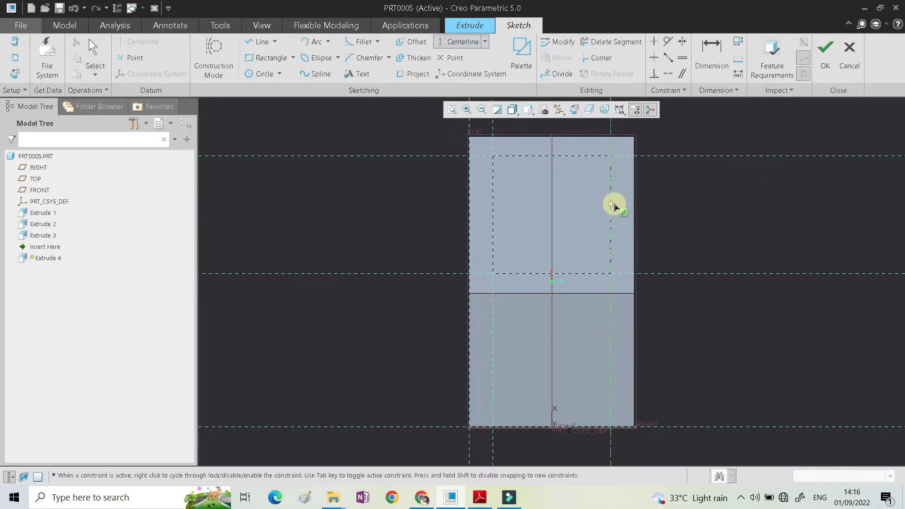
click(544, 217)
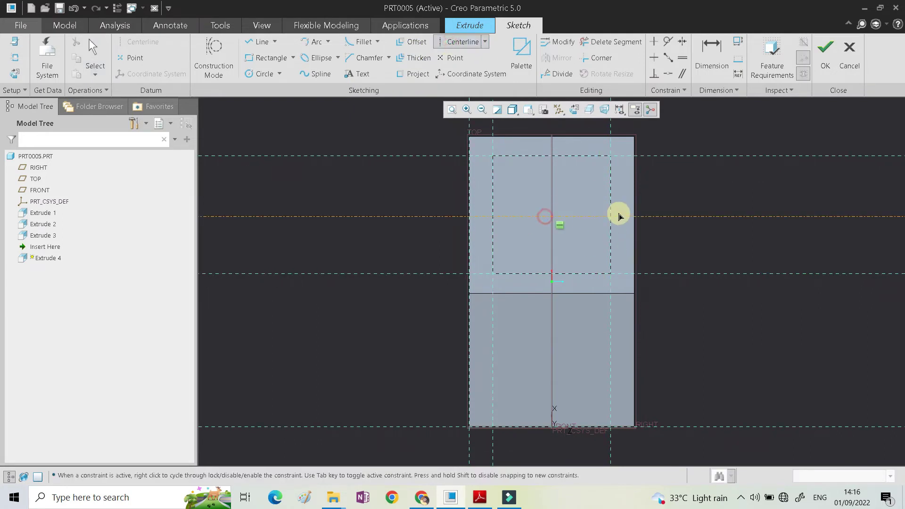
click(580, 201)
middle_click(759, 194)
Step: Add the FRONT datum plane through the middle of the block as a sketch reference
right_click(770, 192)
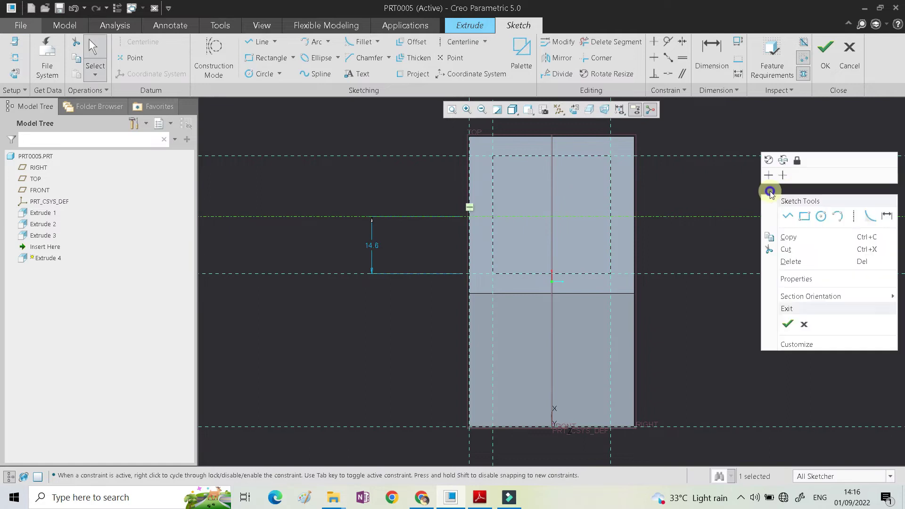
click(16, 57)
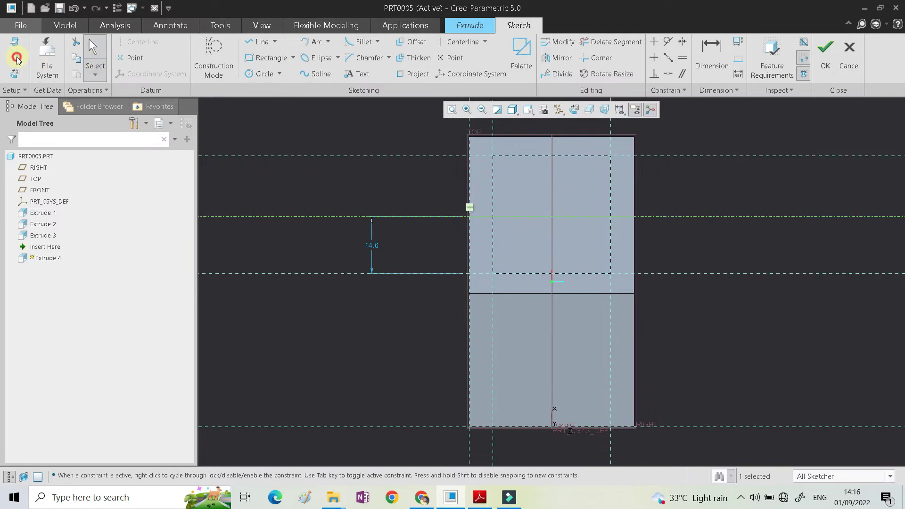
click(551, 187)
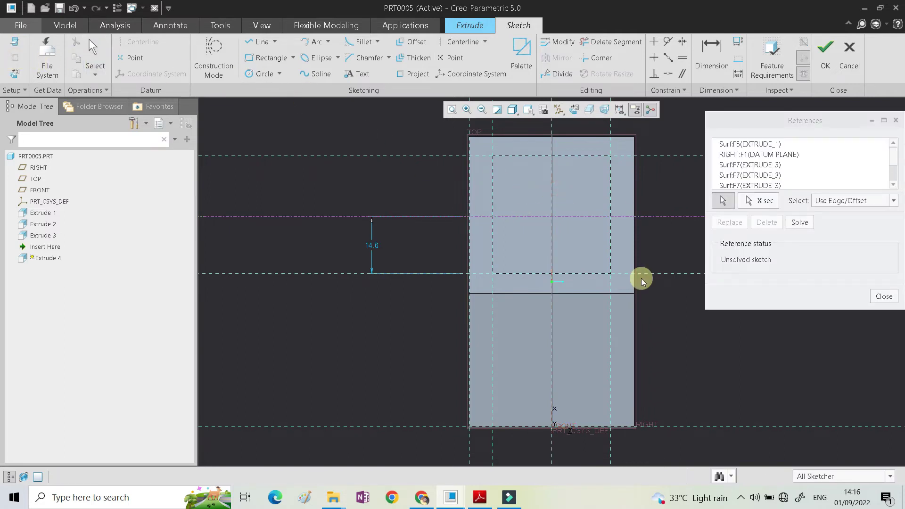
middle_click(642, 282)
scroll(456, 153, down, 4)
scroll(478, 197, up, 5)
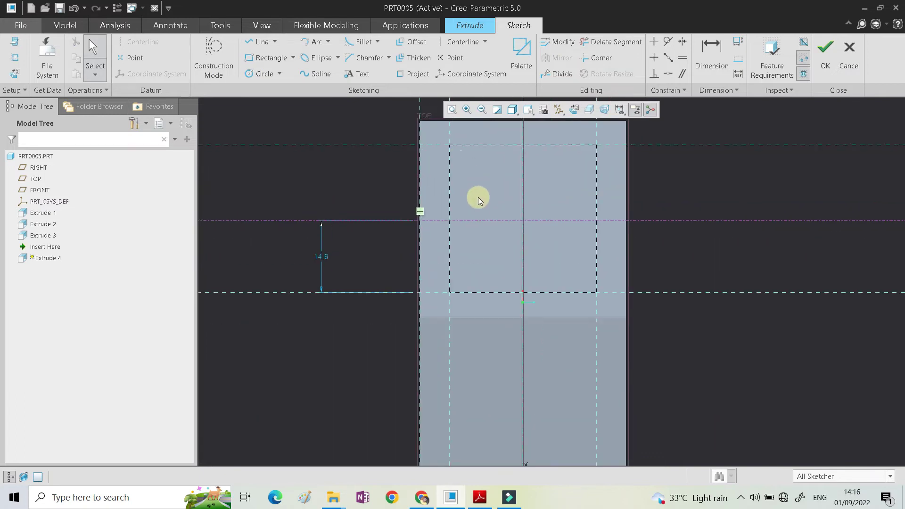
Step: Dimension the centerline's distance from the block's upper edge and convert that dimension to a reference dimension
double_click(321, 259)
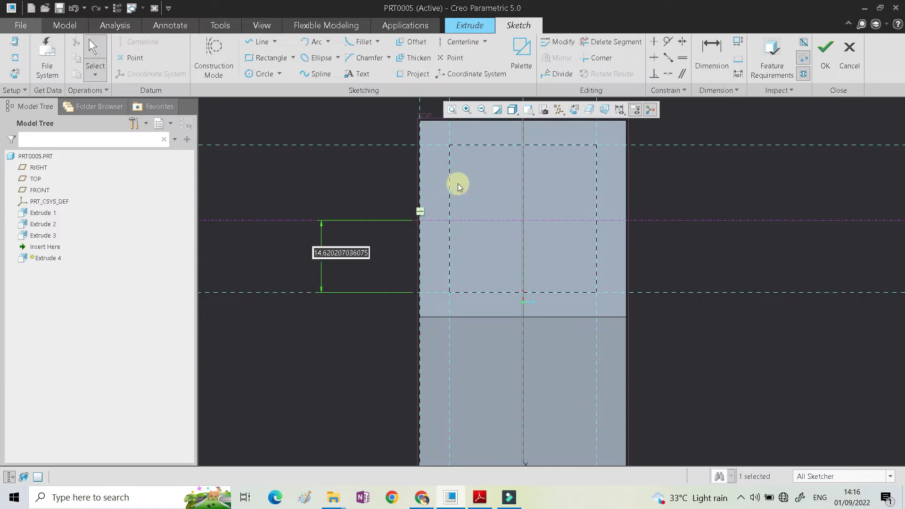
click(711, 53)
click(354, 145)
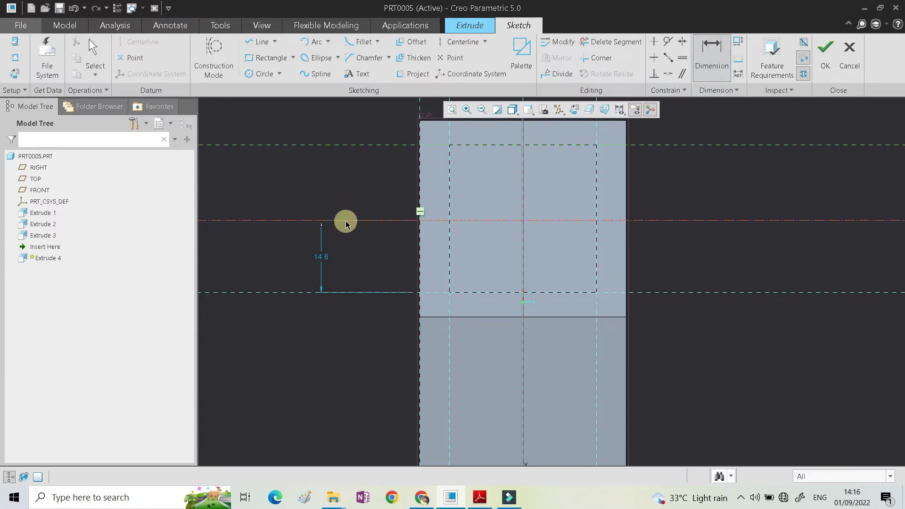
middle_click(332, 181)
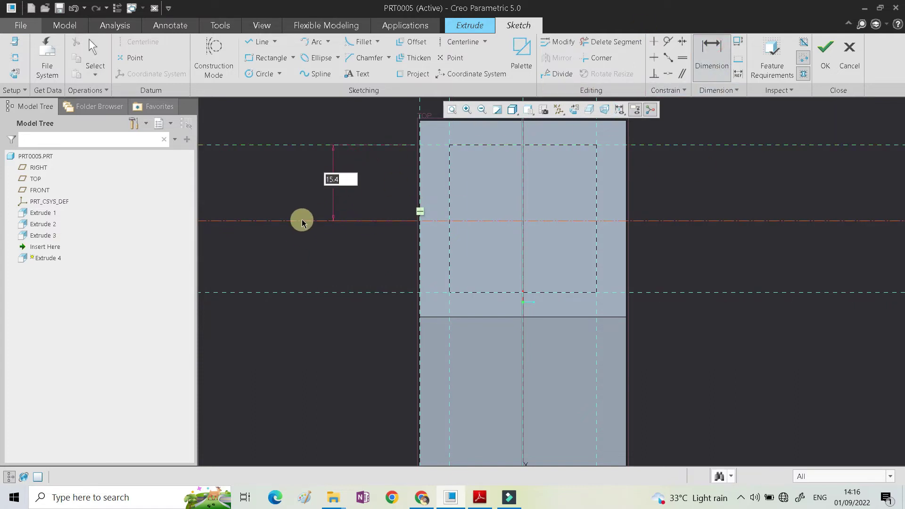
key(Return)
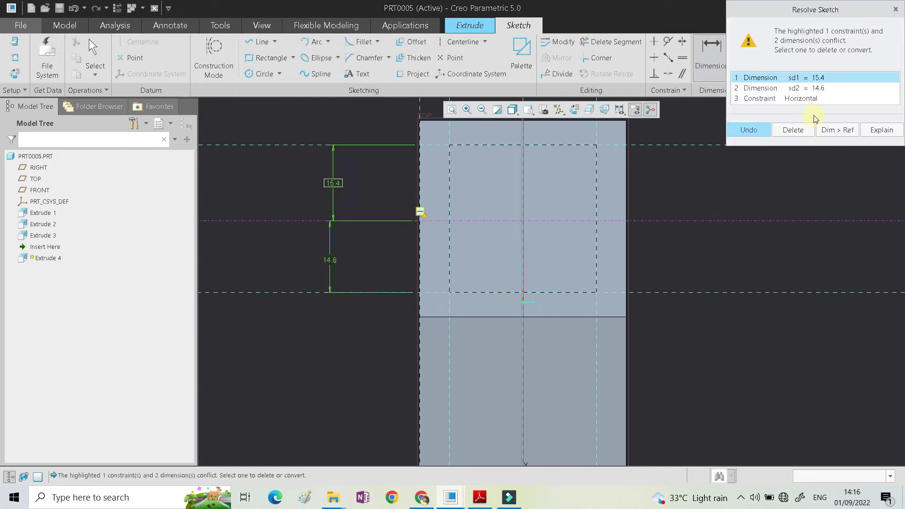
click(831, 129)
Step: Make the centerline's distances to the block's upper and lower edges equal so that it is centred
click(682, 57)
click(334, 188)
click(329, 259)
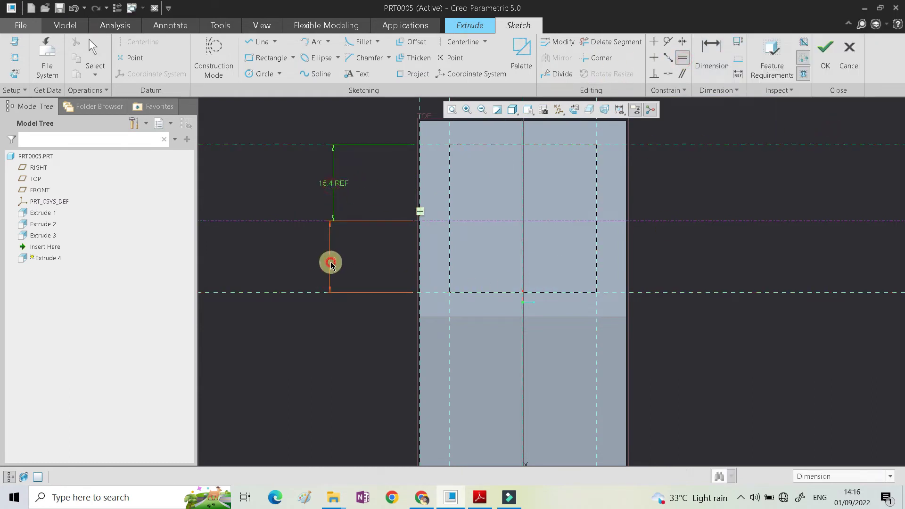
middle_click(401, 262)
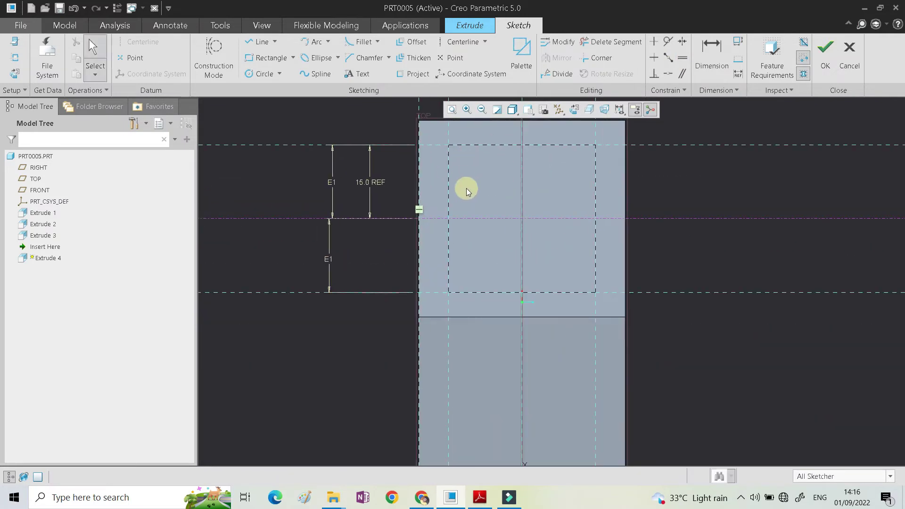
Step: Sketch a circle about 19 in diameter centred where the centerline crosses the block's vertical mid-plane reference
click(255, 76)
click(521, 219)
click(492, 185)
middle_click(600, 234)
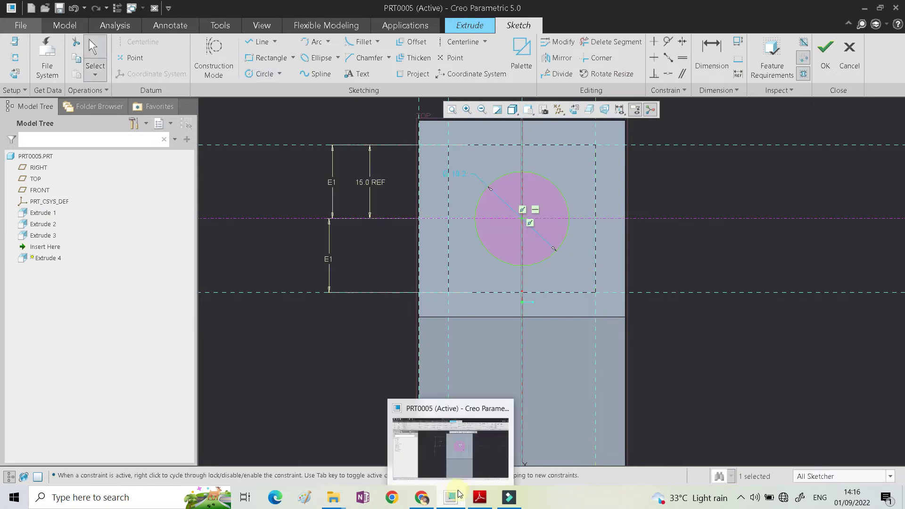
Step: Check the exercise drawing, set the circle's diameter to 20, and finish the sketch
click(480, 497)
click(480, 497)
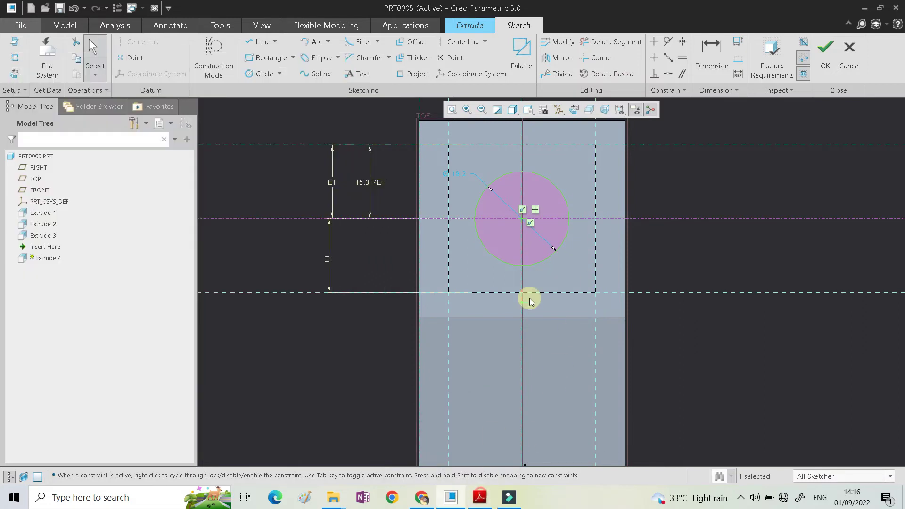
middle_click(458, 177)
text(30)
key(Return)
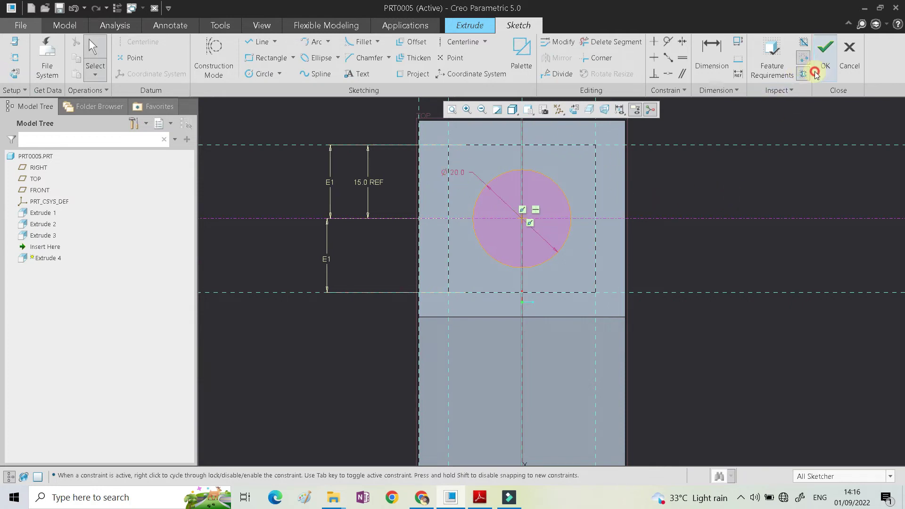
click(824, 51)
Step: Reverse the extrusion direction and change its depth option to cut the circular hole down through the block and base
middle_drag(465, 165, 433, 203)
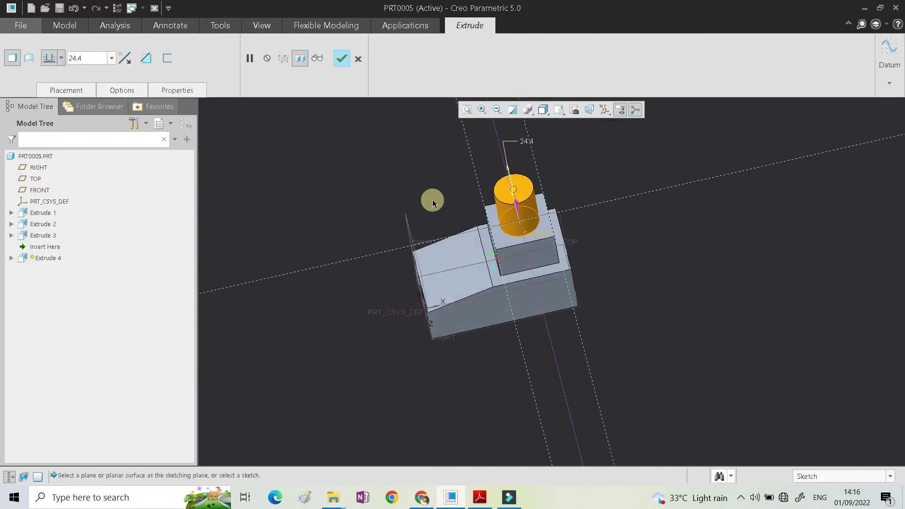
click(126, 59)
click(122, 90)
click(158, 138)
click(170, 189)
middle_drag(608, 230, 609, 193)
middle_click(610, 193)
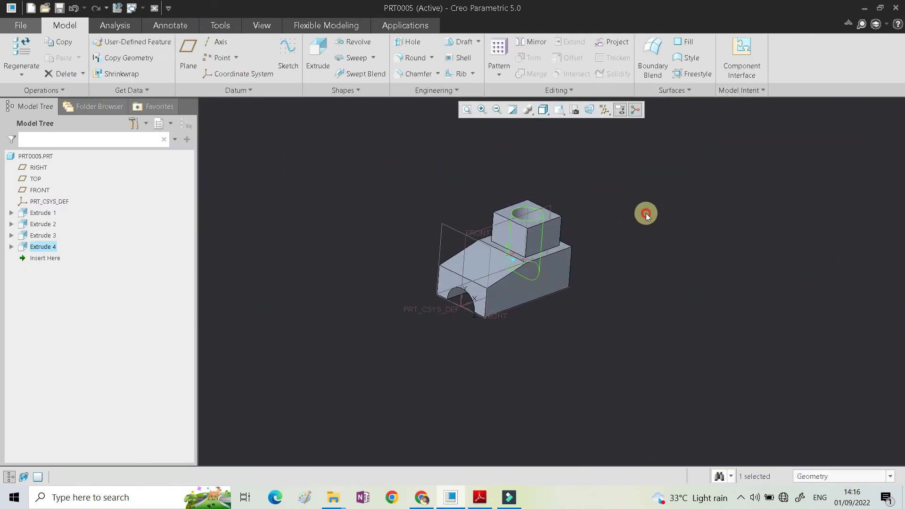
Step: Start an extrude sketch on the square block's vertical face that looks toward the sloped end
scroll(526, 237, down, 2)
middle_drag(526, 237, 471, 236)
scroll(473, 234, down, 2)
click(473, 235)
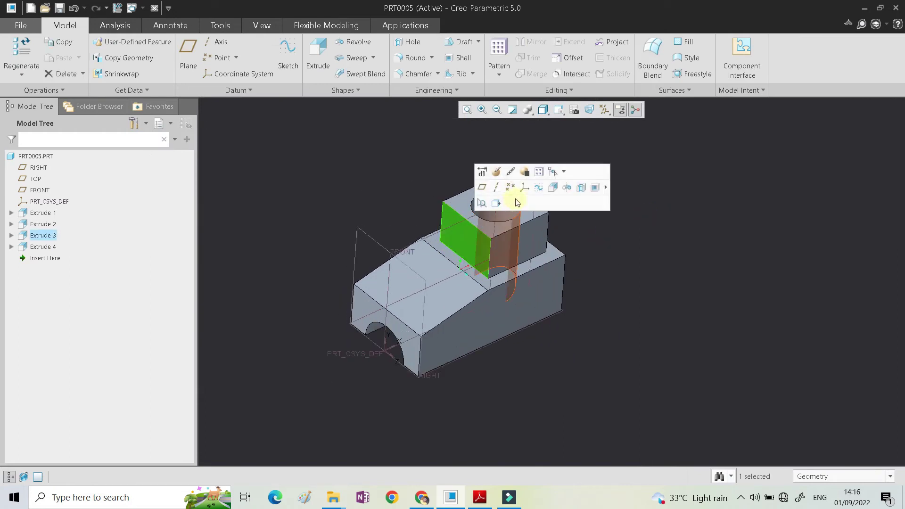
click(554, 188)
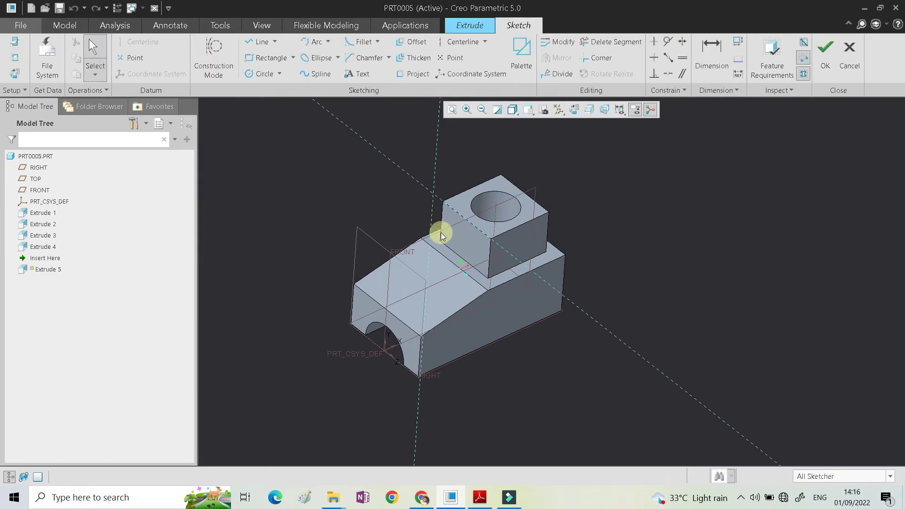
Step: Check the exercise drawing, orient the sketch view, and add the vertical hole's axis and the square block's side edge as sketch references
click(477, 497)
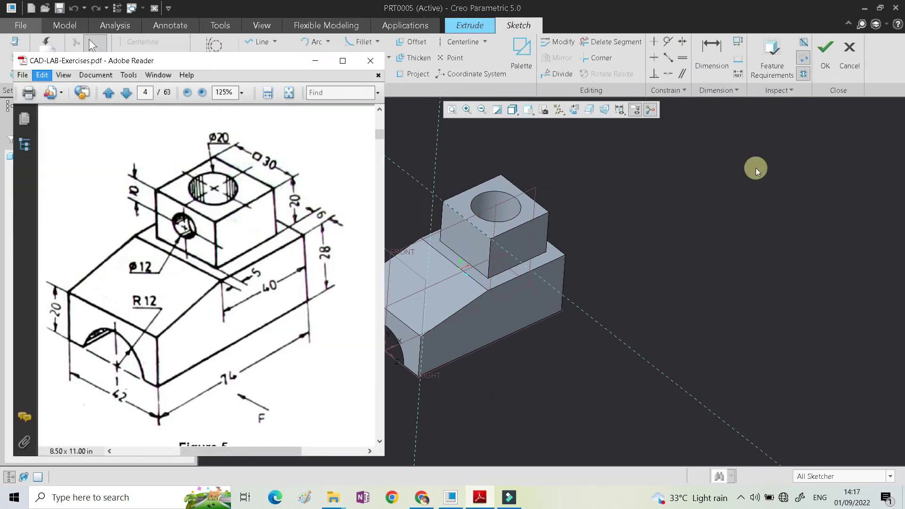
click(712, 187)
click(576, 111)
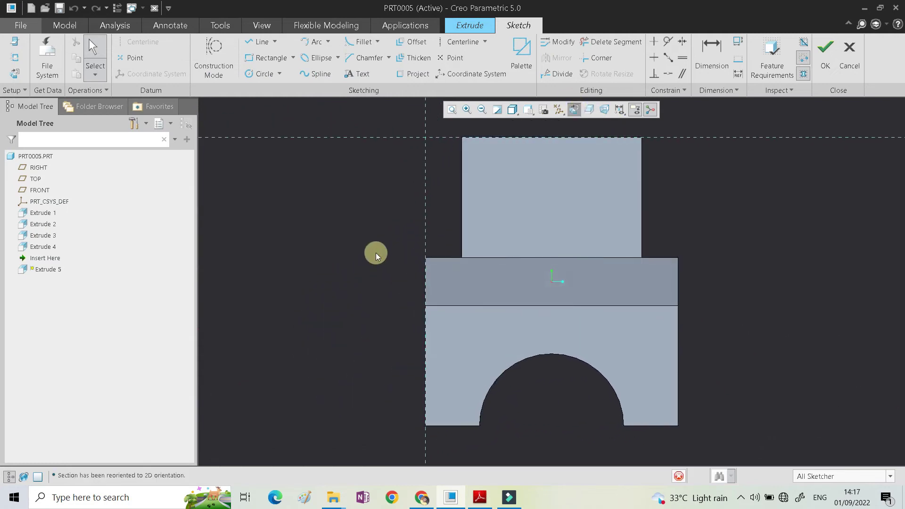
right_click(522, 208)
click(554, 247)
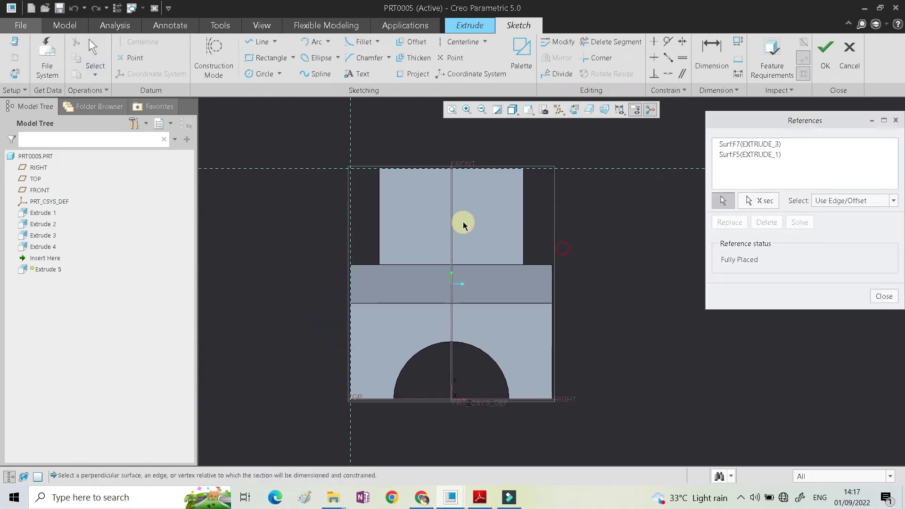
click(377, 205)
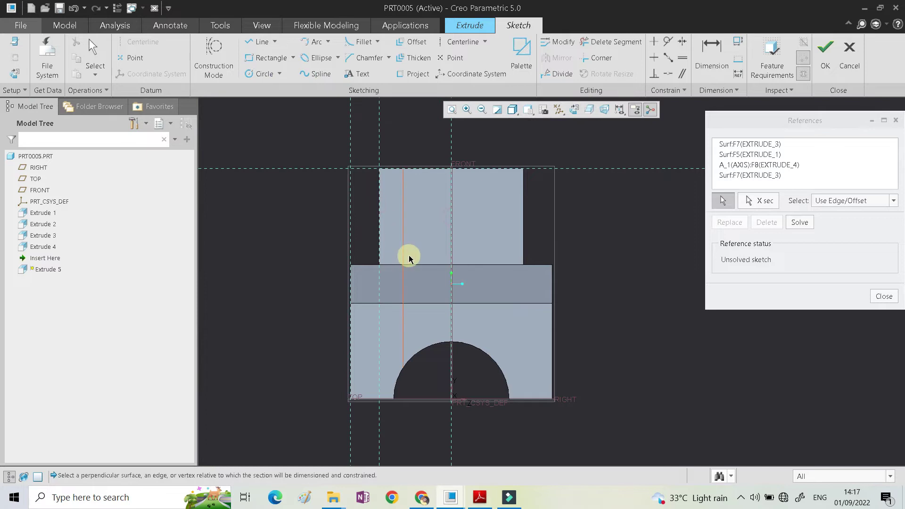
middle_click(410, 178)
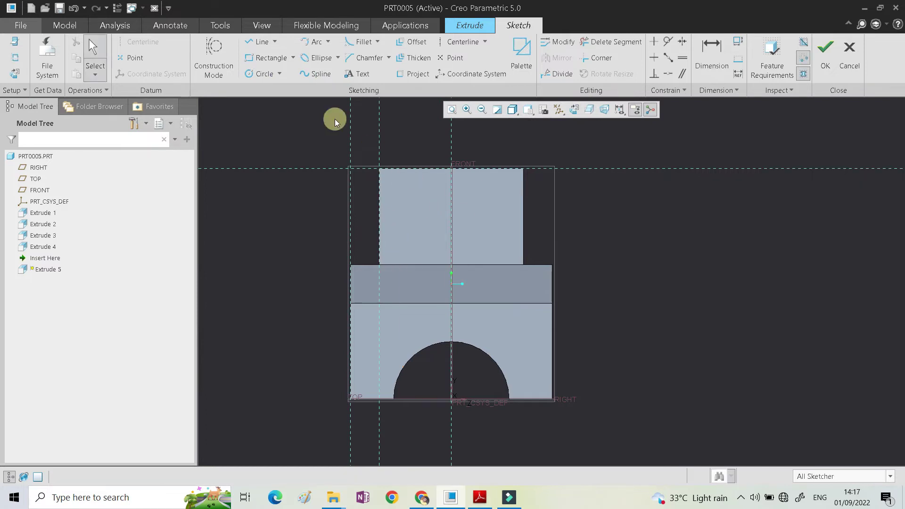
Step: Sketch a circle of diameter 12 centred on the hole's axis, set its centre 10 below the block's top edge per the drawing, and finish
click(262, 74)
click(452, 218)
click(426, 202)
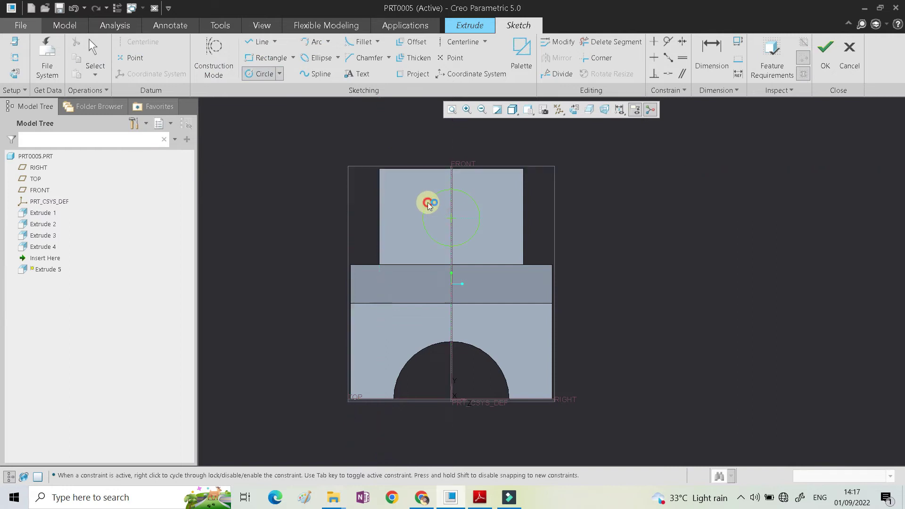
middle_click(515, 211)
double_click(410, 191)
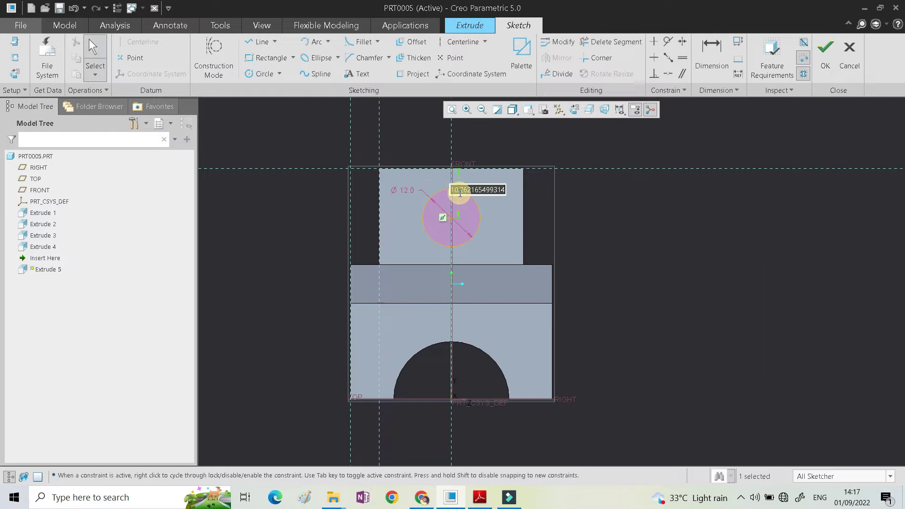
click(456, 194)
middle_click(494, 197)
middle_click(611, 215)
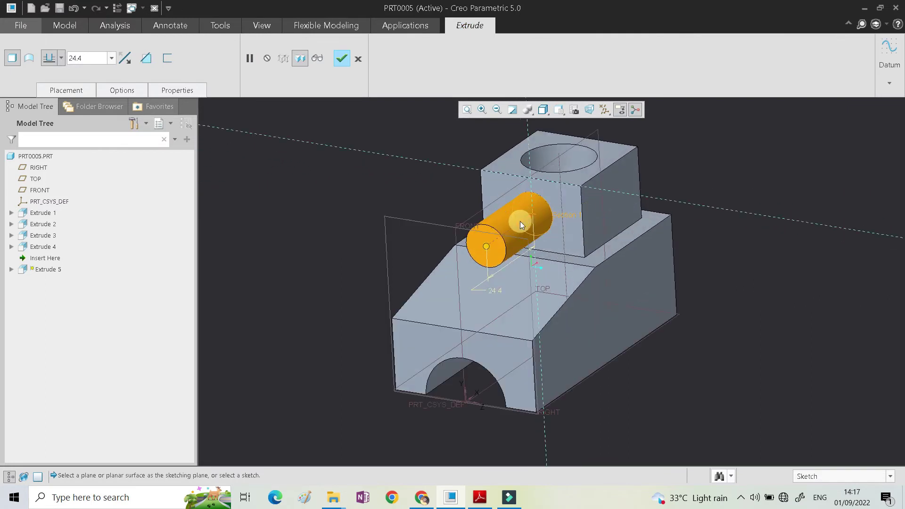
Step: Cut the circle into the square block by removing material with the Through All depth option
click(61, 58)
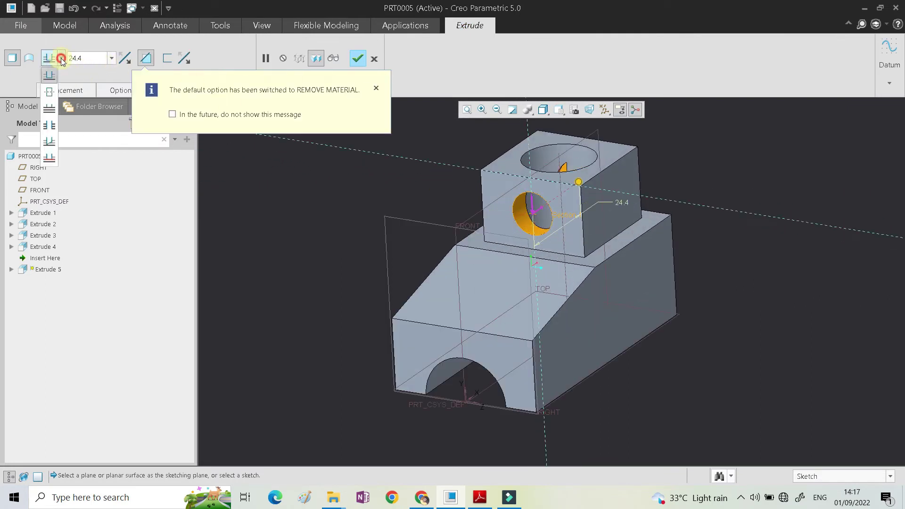
click(49, 159)
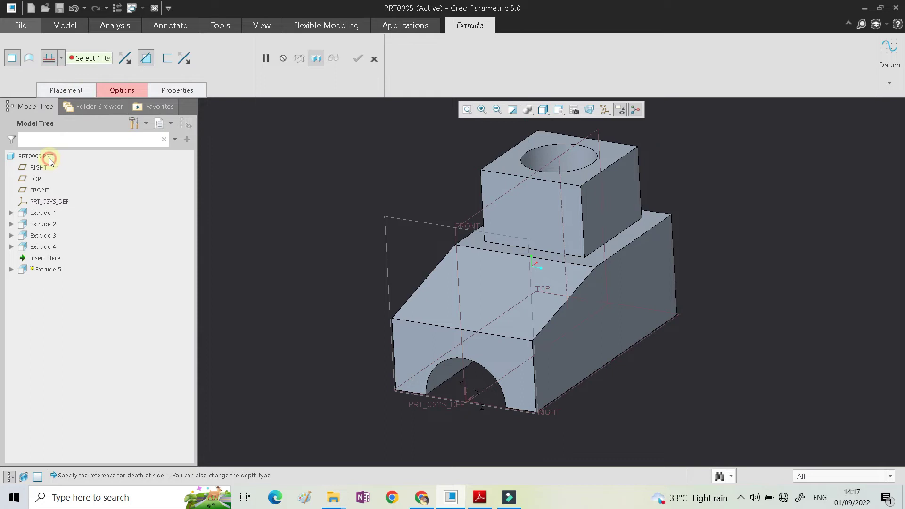
click(63, 57)
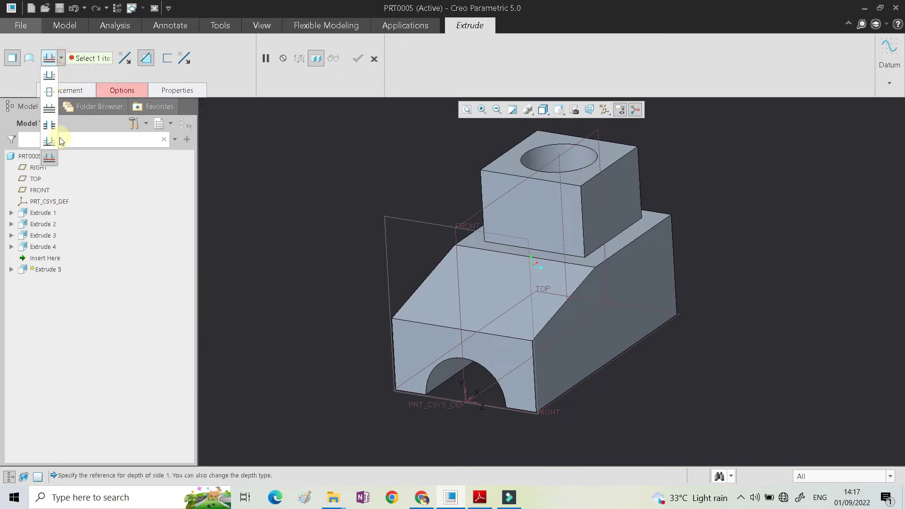
click(49, 124)
middle_drag(581, 178, 700, 180)
middle_click(702, 173)
click(701, 173)
scroll(532, 192, down, 4)
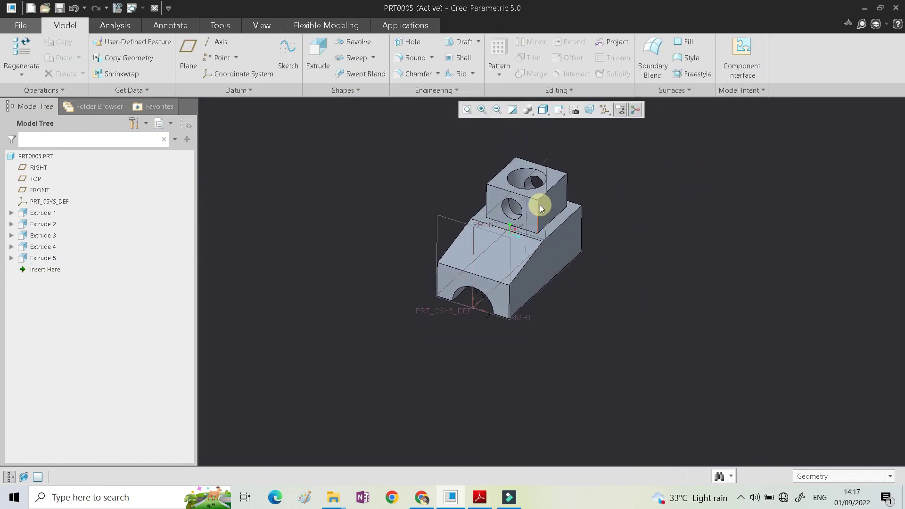
Step: Compare the side hole with the exercise drawing and change the cut's depth option to To Next
click(479, 497)
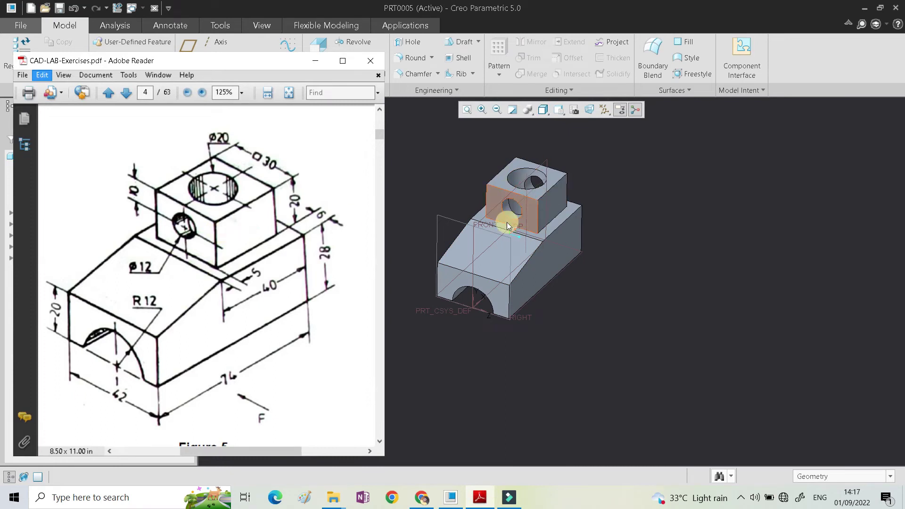
scroll(502, 207, down, 3)
click(499, 202)
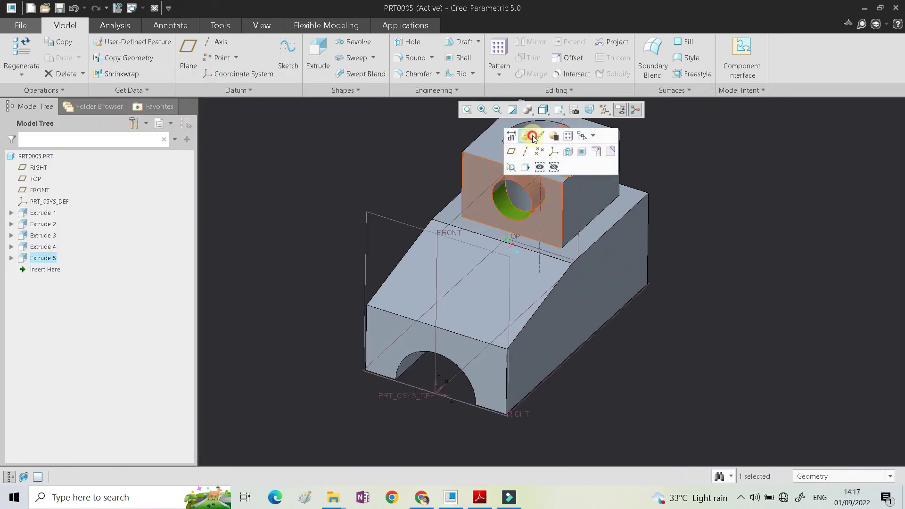
click(536, 135)
click(134, 90)
click(169, 137)
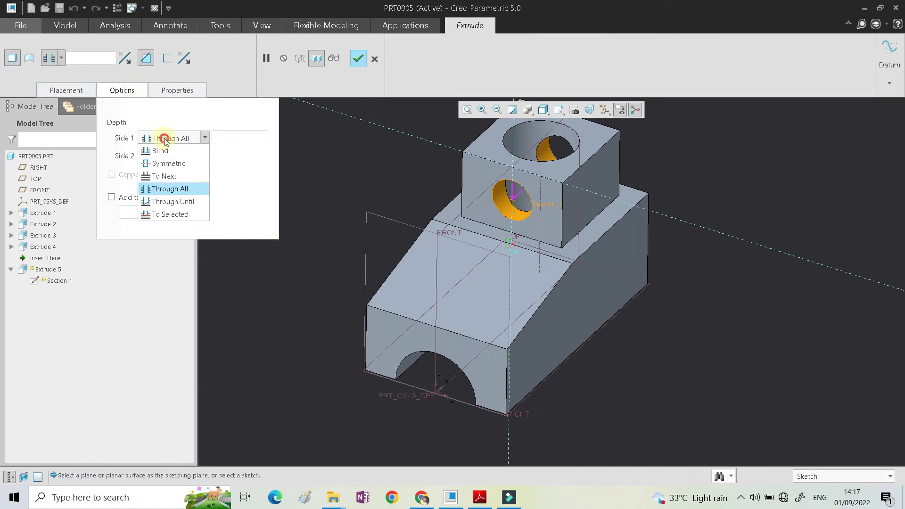
click(178, 176)
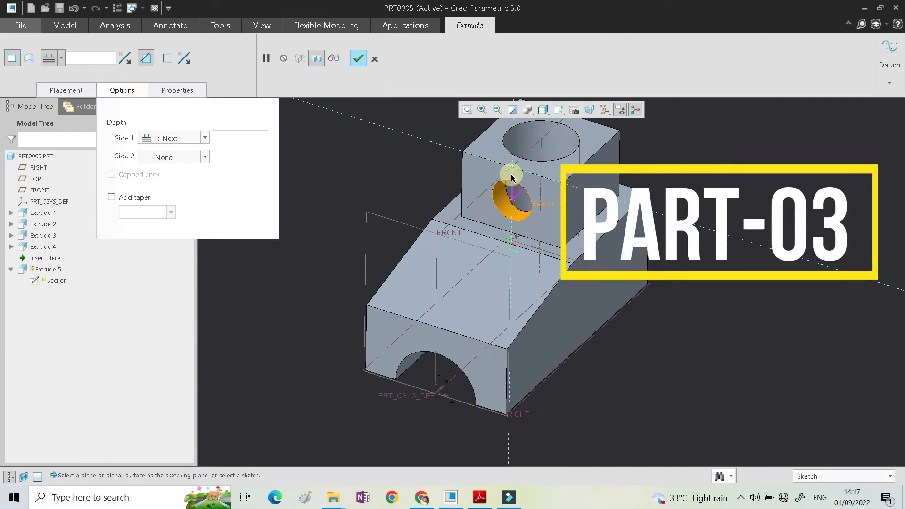
middle_click(528, 176)
middle_drag(560, 182, 535, 239)
scroll(589, 226, down, 1)
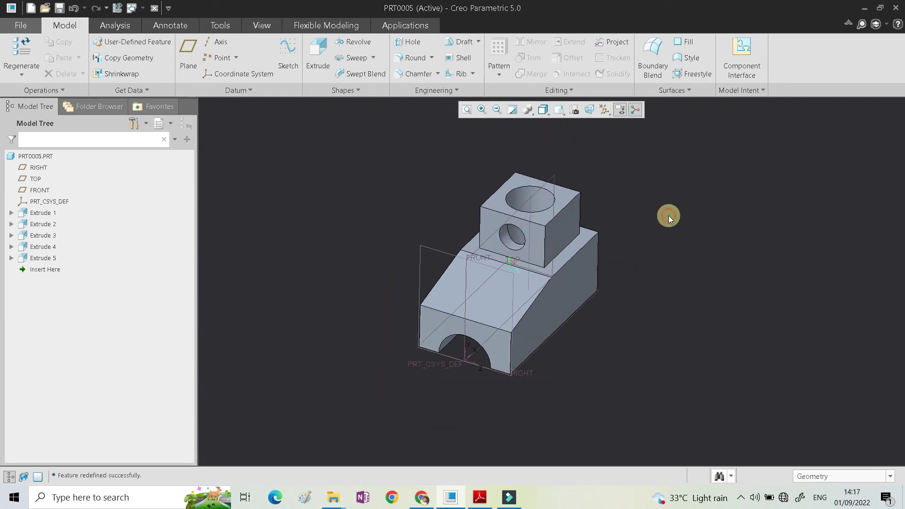
Step: Save the finished Figure 5 part
key(ctrl+s)
key(Return)
mouse_move(505, 246)
middle_down()
mouse_move(471, 242)
mouse_move(491, 238)
mouse_move(494, 254)
middle_up()
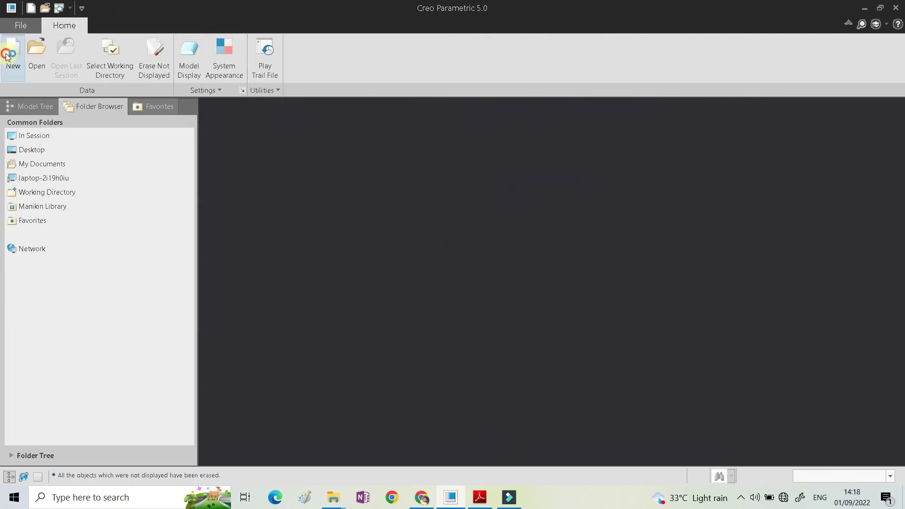
Step: Create a new solid part named prt0006 with the mmns_part_solid template instead of the default one
click(13, 57)
click(377, 346)
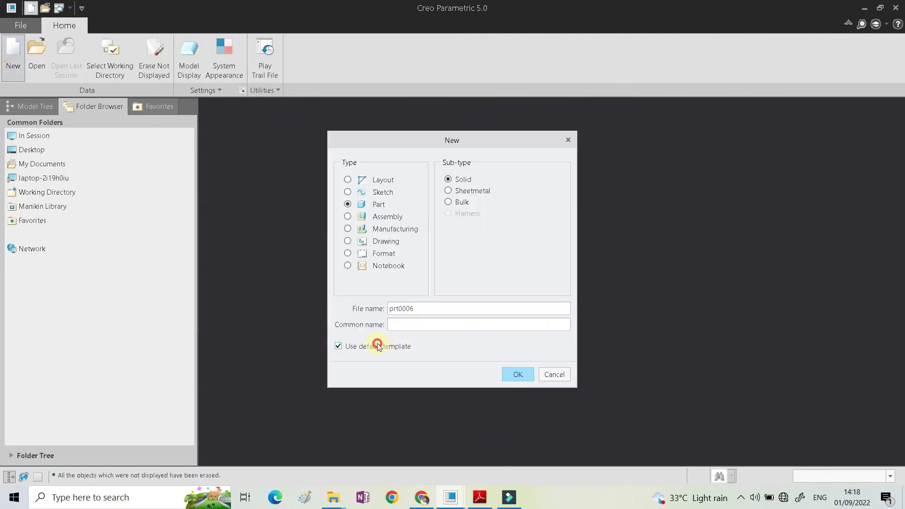
click(517, 374)
scroll(391, 204, down, 2)
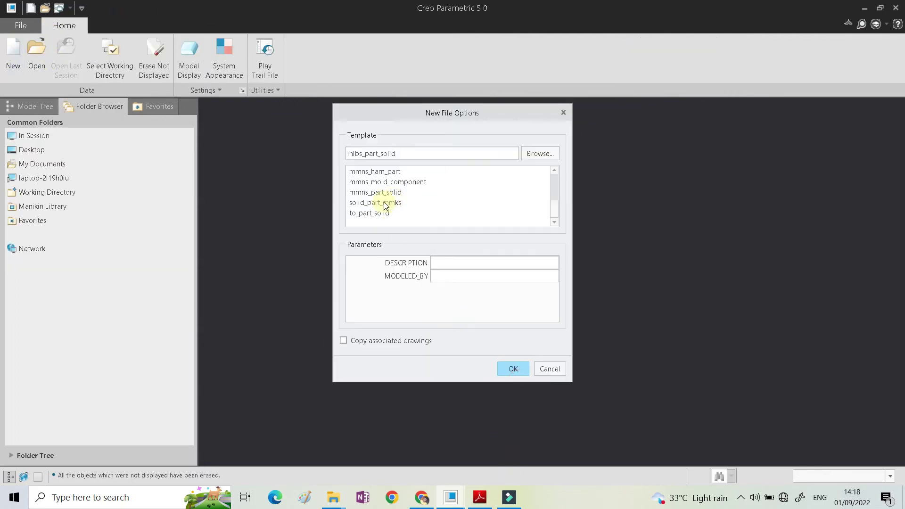
click(384, 203)
click(405, 194)
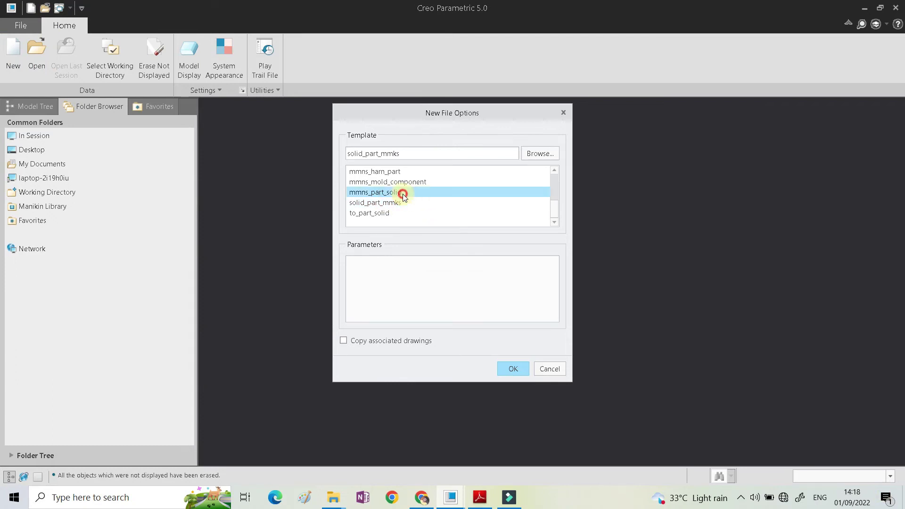
click(514, 368)
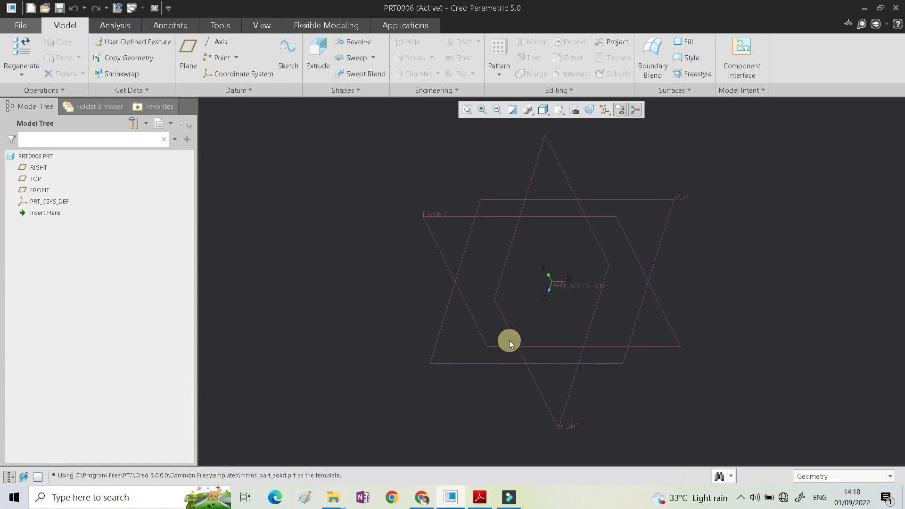
Step: Check the drawing below Figure 5, start an extrude sketch on the FRONT plane, and orient the view to the sketch
click(480, 496)
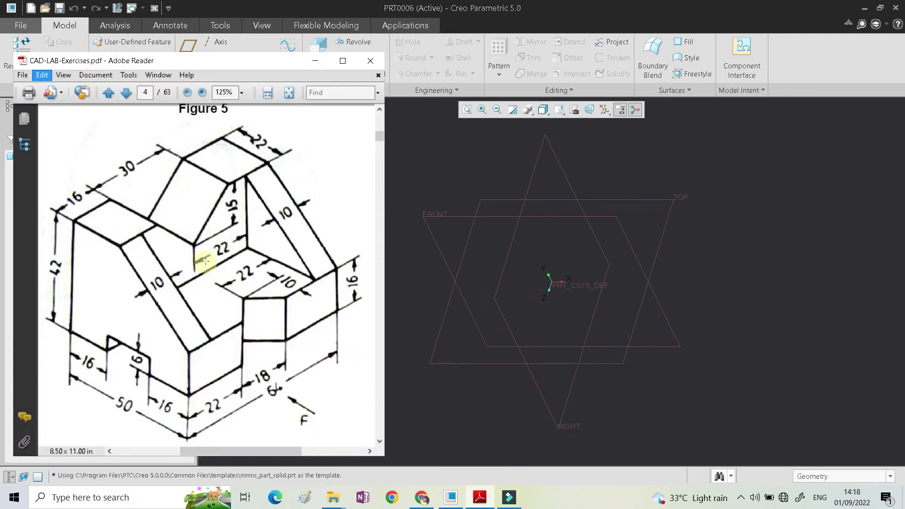
click(731, 212)
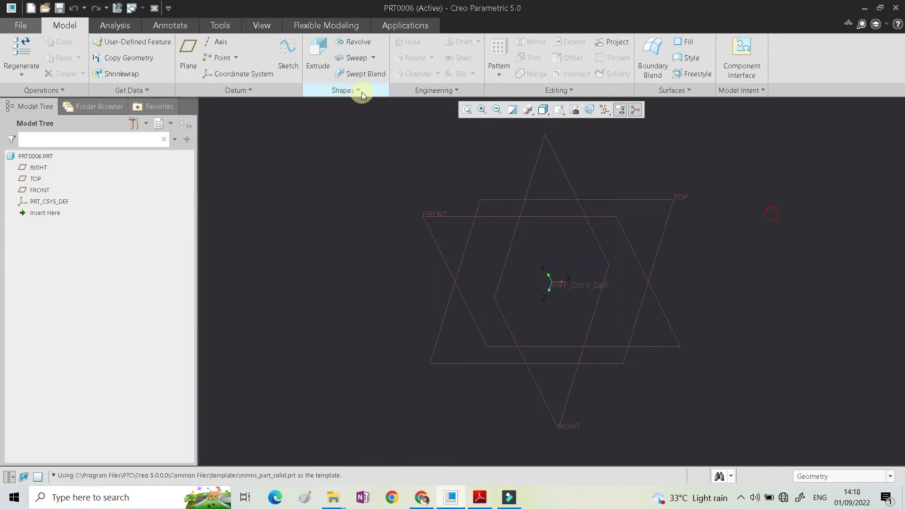
click(319, 53)
click(445, 215)
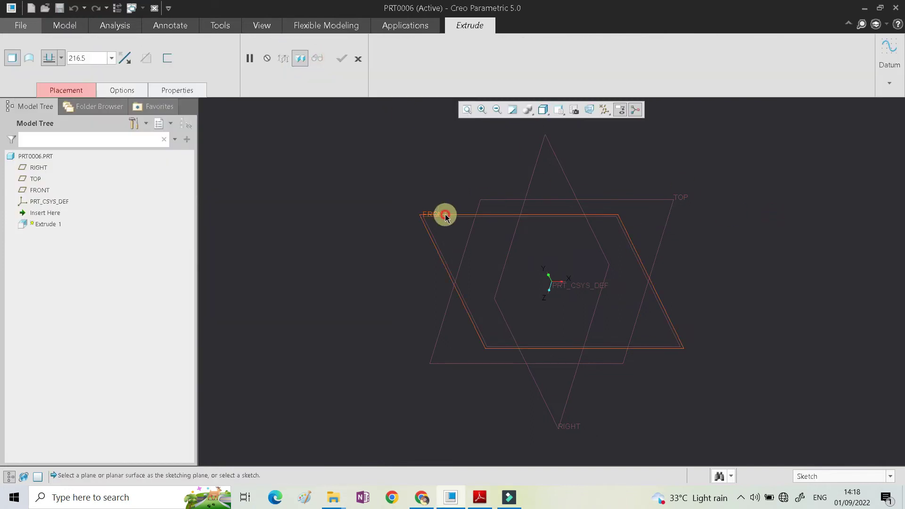
click(573, 109)
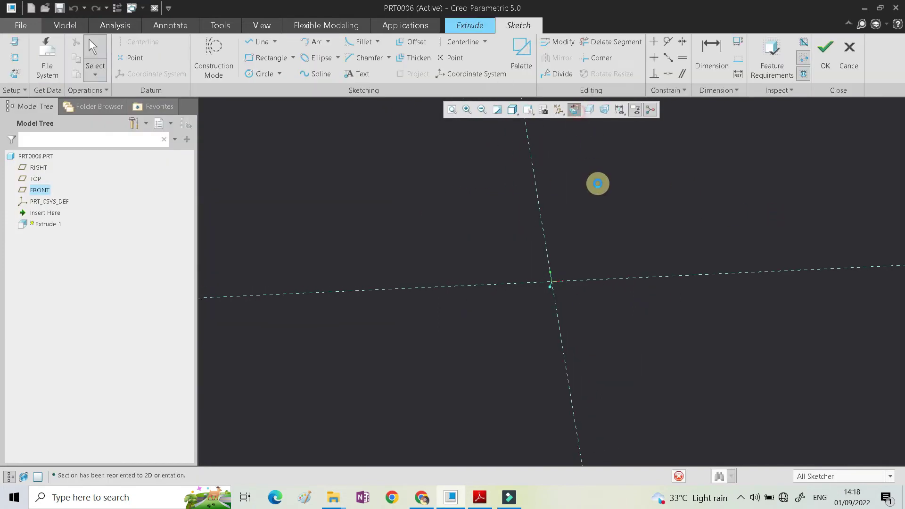
Step: Draw a vertical and a horizontal centerline through the sketch origin along the references
click(459, 41)
click(551, 215)
click(551, 269)
click(586, 283)
click(632, 283)
middle_click(617, 205)
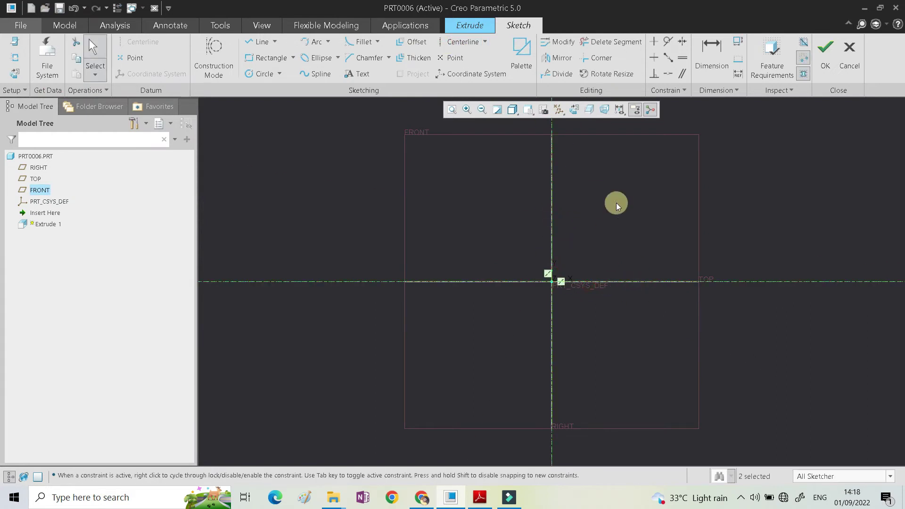
Step: Sketch a rectangle about 395 by 170, symmetric about the vertical centerline with its lower edge on the horizontal centerline
click(266, 57)
click(666, 282)
click(436, 184)
middle_click(716, 225)
scroll(715, 224, up, 4)
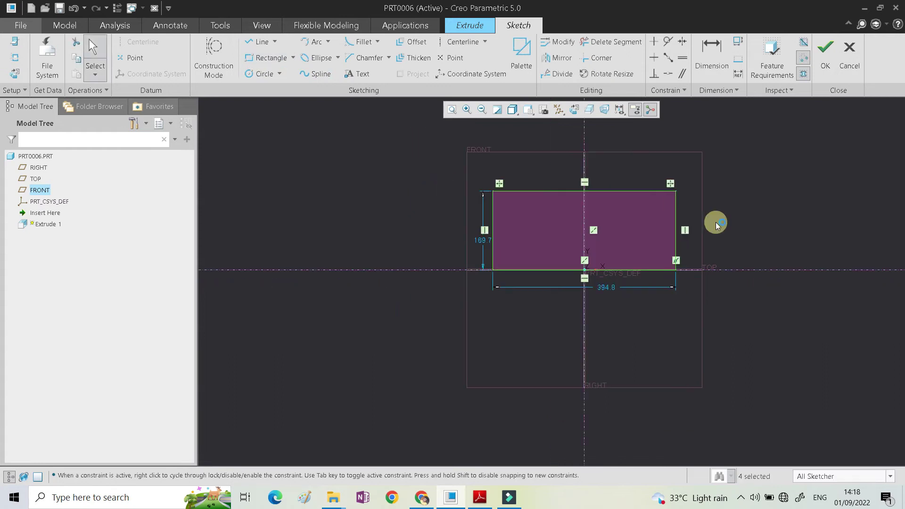
scroll(596, 186, down, 6)
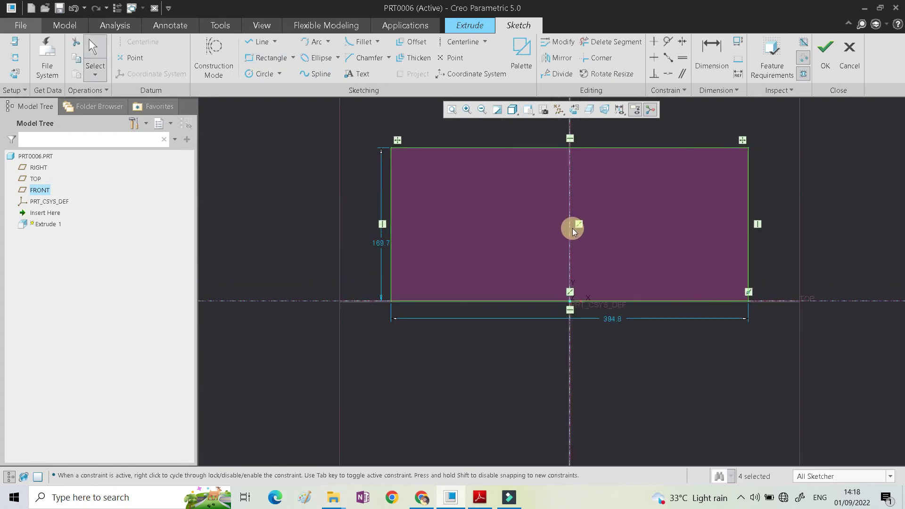
Step: Set the rectangle's width to 5
double_click(607, 318)
text(5)
key(Return)
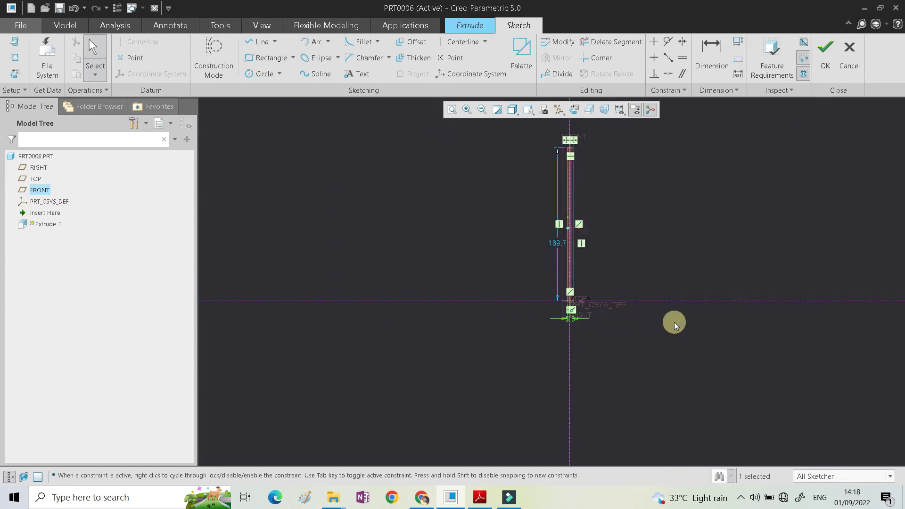
Step: Set the rectangle's height to 42 and its width to 50
double_click(558, 241)
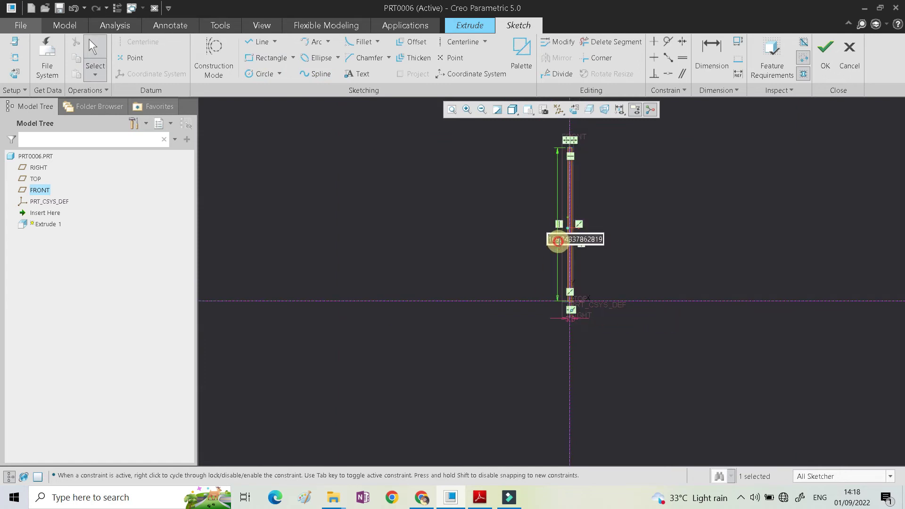
text(42)
key(Return)
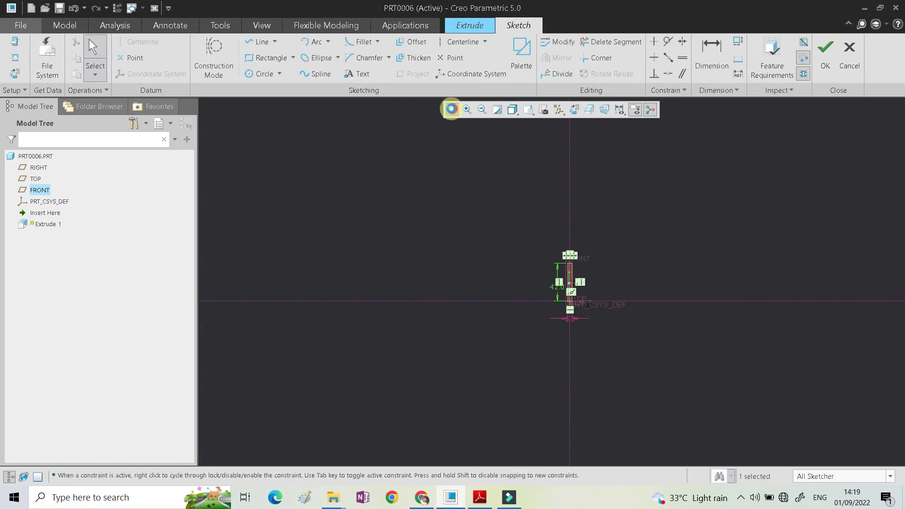
click(451, 109)
drag(525, 301, 442, 299)
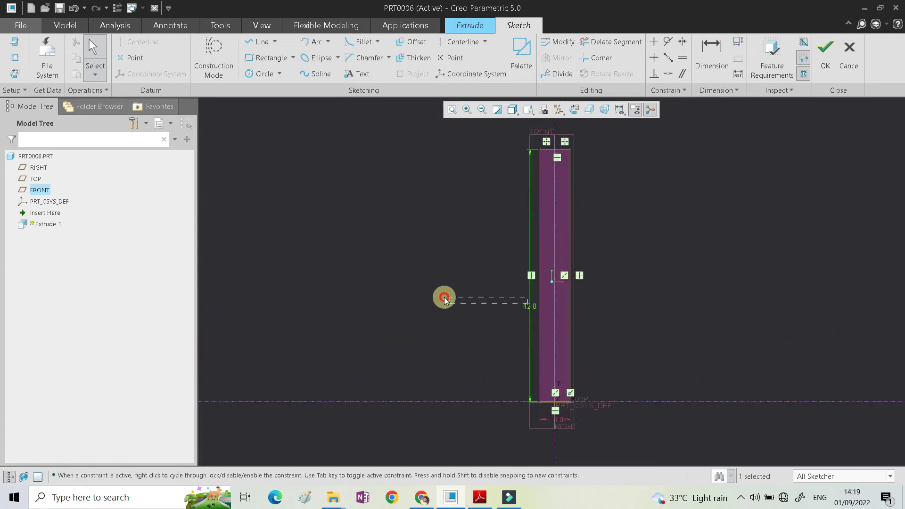
double_click(564, 421)
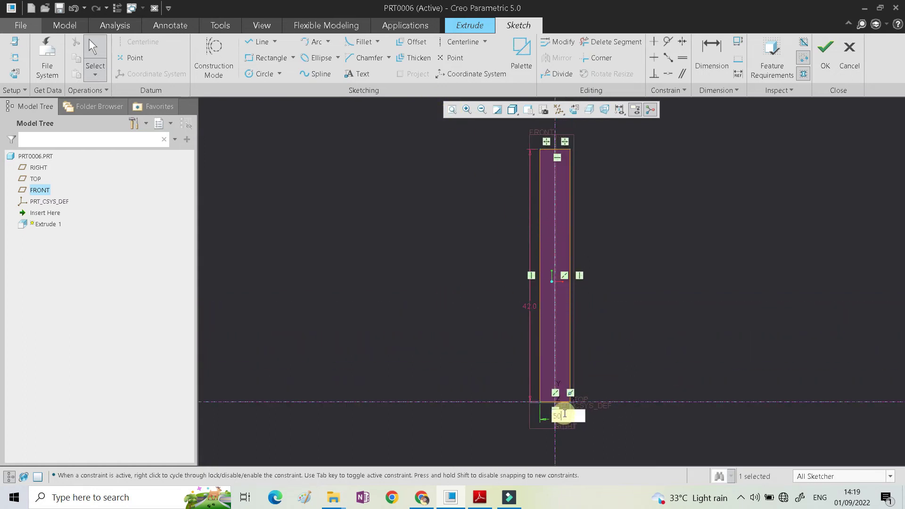
text(50)
key(Return)
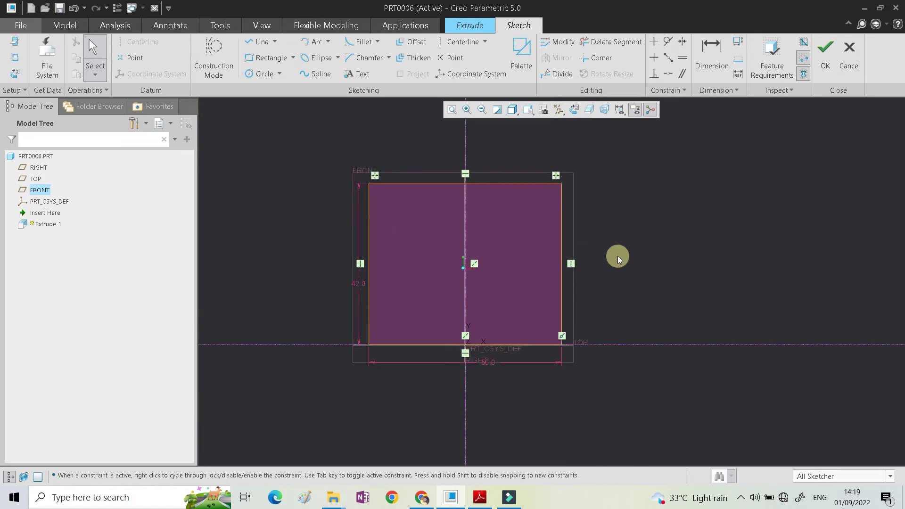
Step: Sketch an open three-line slot outline about 13.5 wide and 3.2 high across the vertical centerline, just above the profile's lower edge
scroll(516, 252, down, 2)
scroll(543, 281, up, 2)
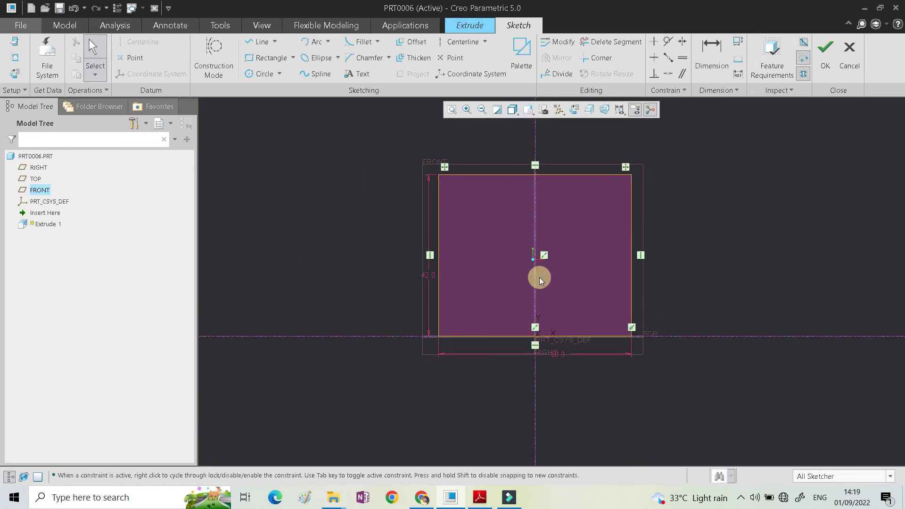
click(479, 498)
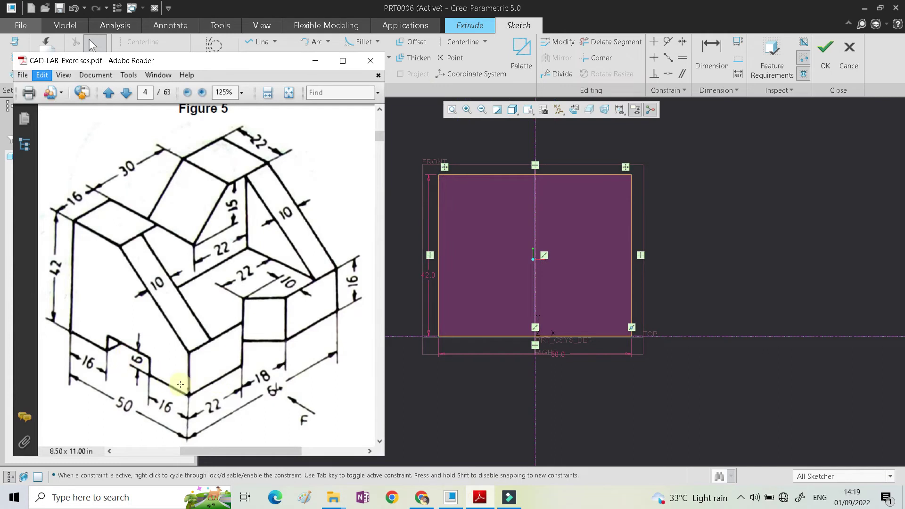
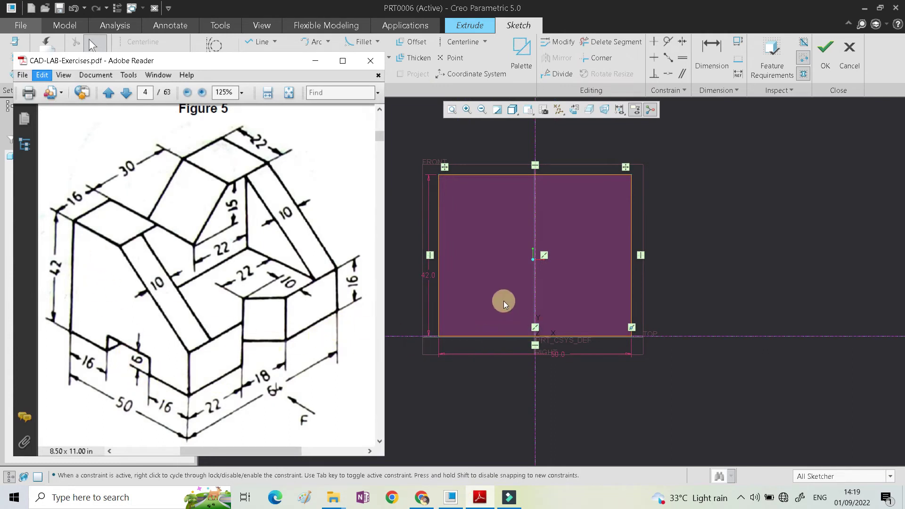
click(790, 233)
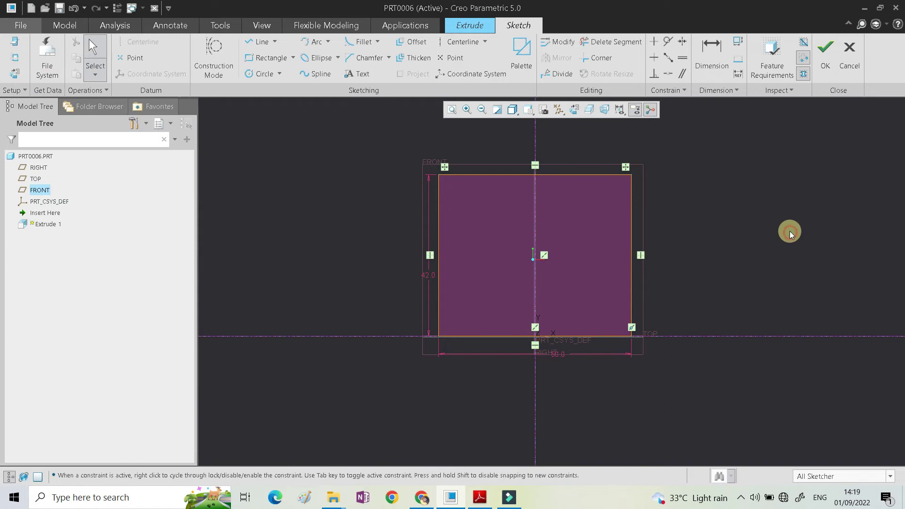
click(479, 498)
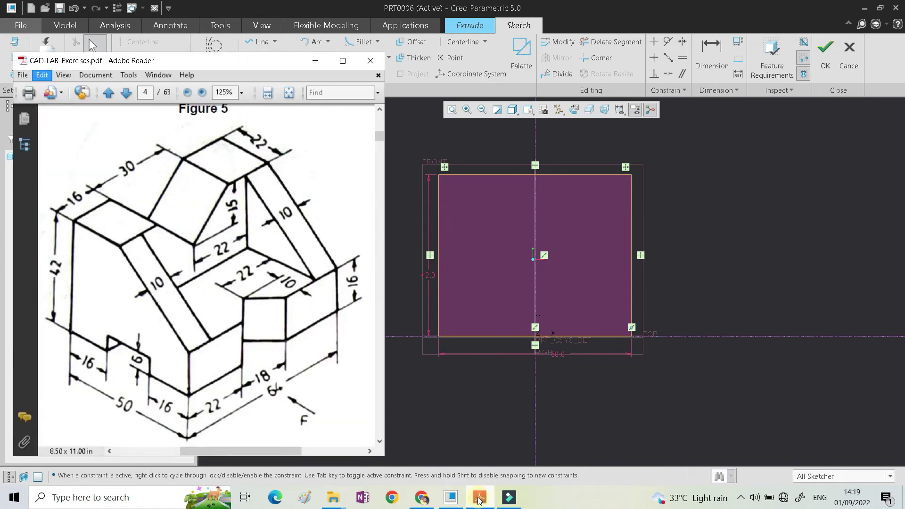
click(479, 498)
click(267, 58)
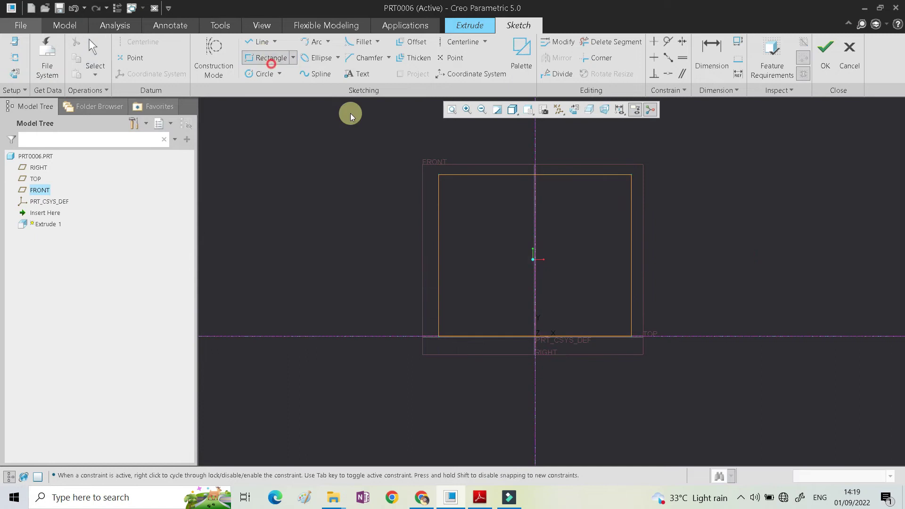
click(261, 41)
scroll(519, 329, up, 3)
click(494, 321)
click(494, 304)
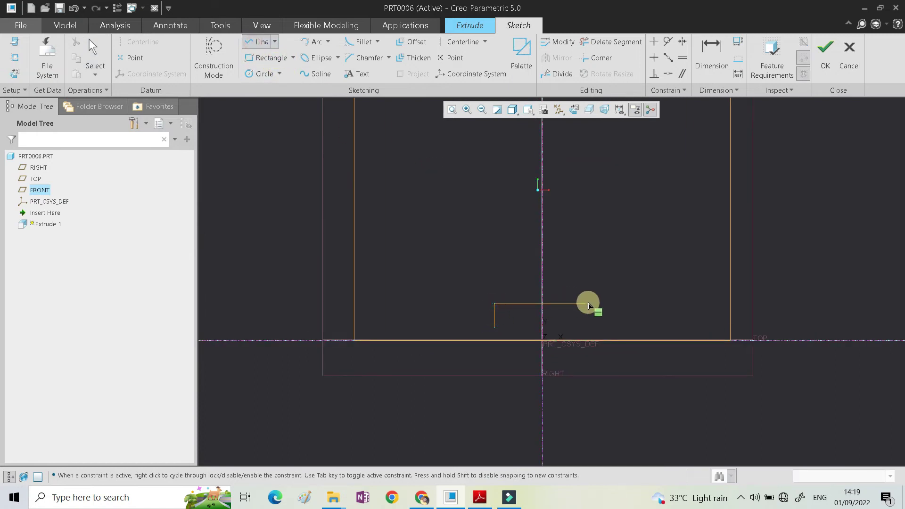
click(596, 304)
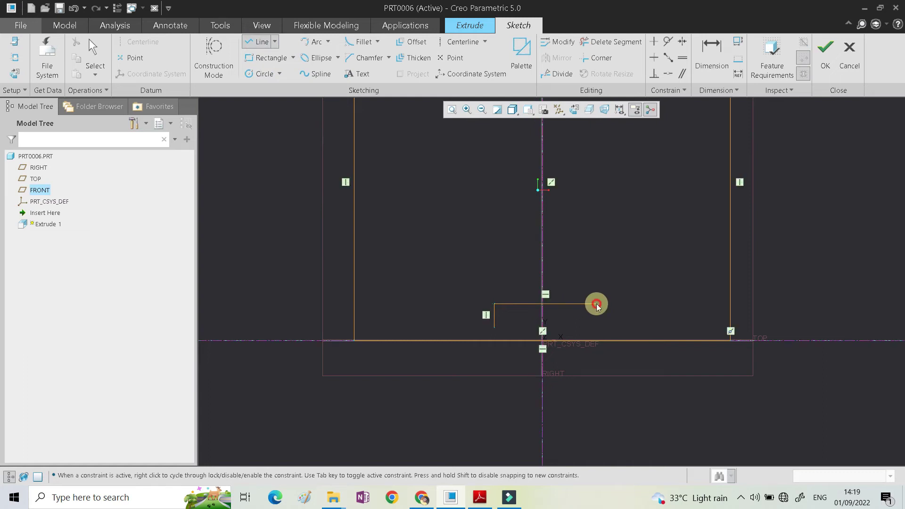
click(595, 328)
middle_click(632, 280)
scroll(529, 245, down, 2)
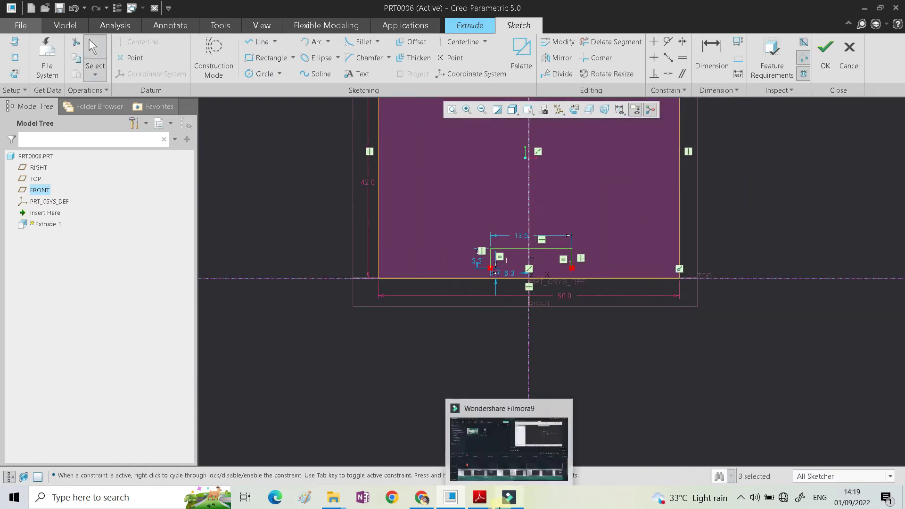
Step: Check the exercise drawing and set the distance from the profile's left edge to the slot's left side to 16
click(480, 501)
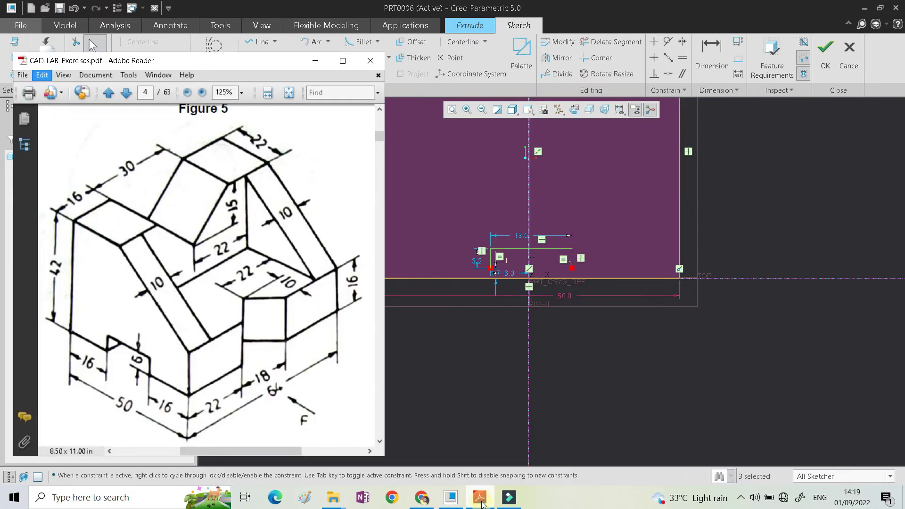
click(481, 501)
click(711, 51)
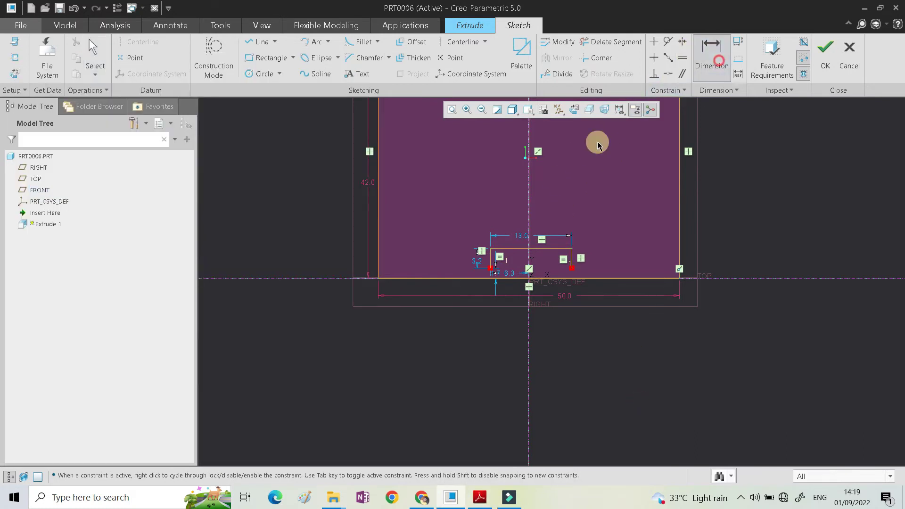
click(380, 257)
click(490, 260)
middle_click(445, 240)
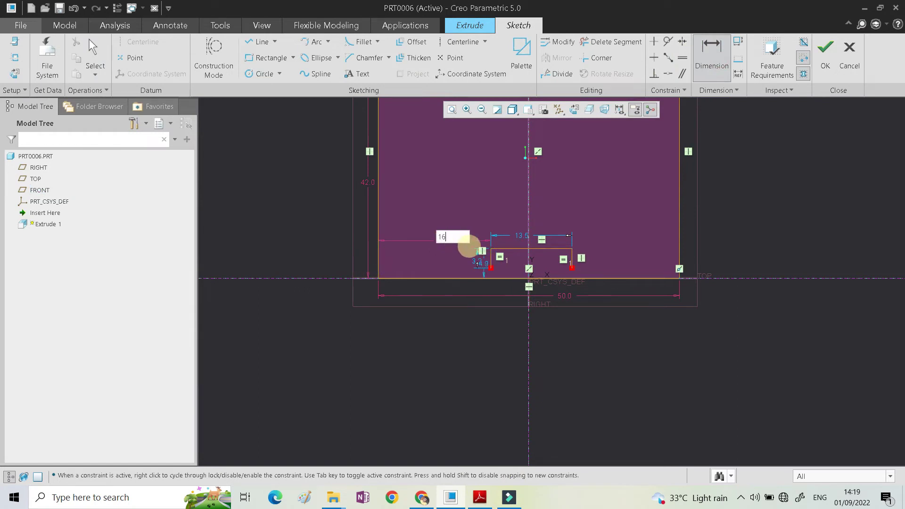
key(Return)
Step: Make the slot's two upper corners symmetric about the vertical centerline
click(682, 42)
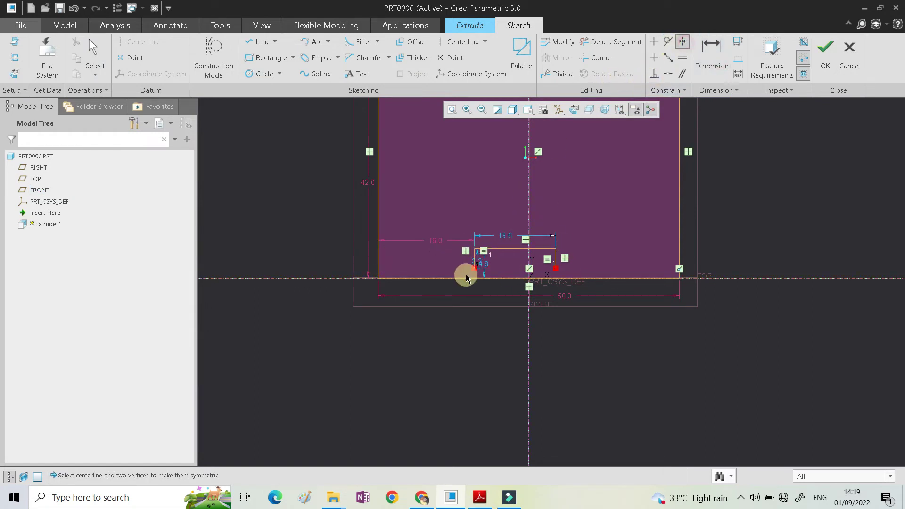
click(473, 250)
click(555, 249)
click(532, 204)
middle_click(570, 268)
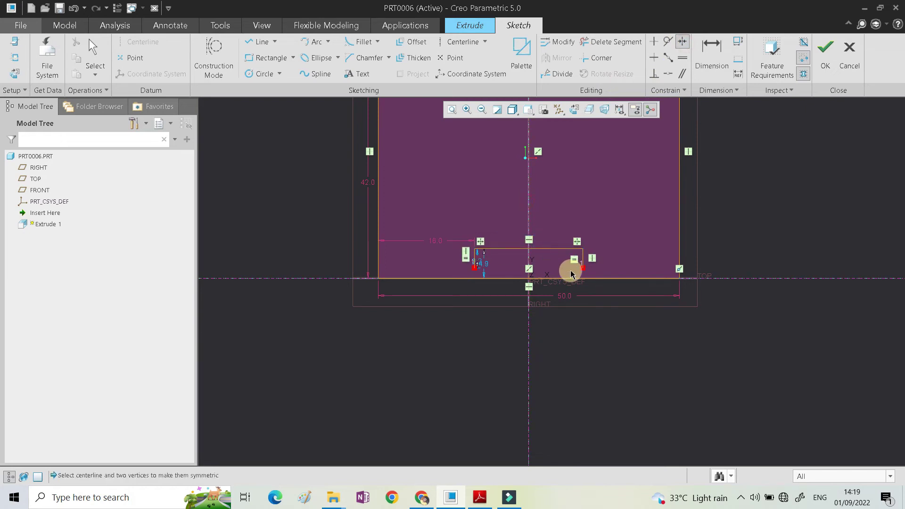
Step: Set the length of the slot's vertical sides to 6
scroll(570, 271, down, 1)
scroll(535, 254, up, 3)
double_click(457, 270)
text(6)
key(Return)
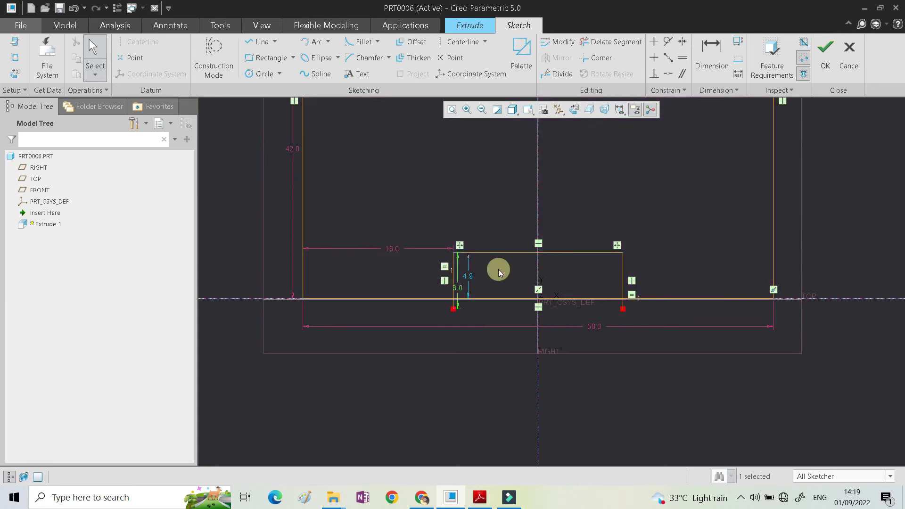
Step: Constrain the slot's left lower endpoint to lie on the profile's lower edge
scroll(471, 301, up, 2)
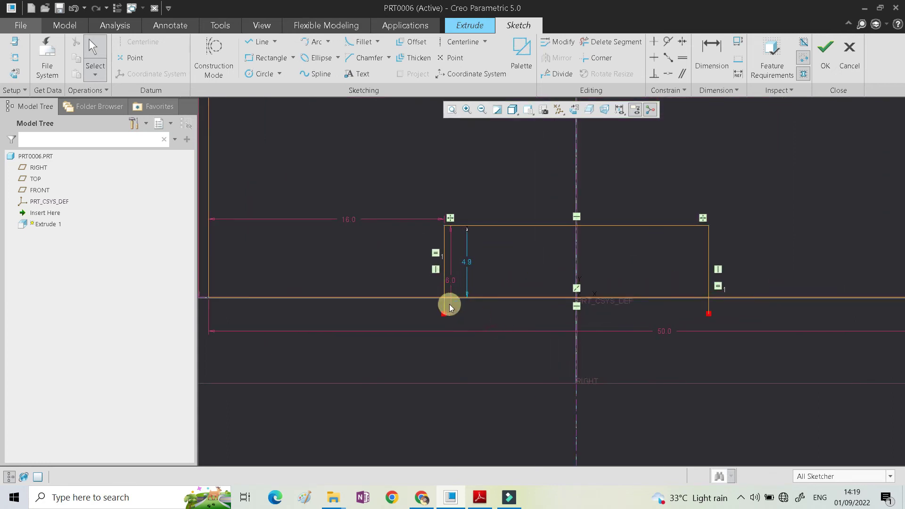
click(668, 74)
click(442, 313)
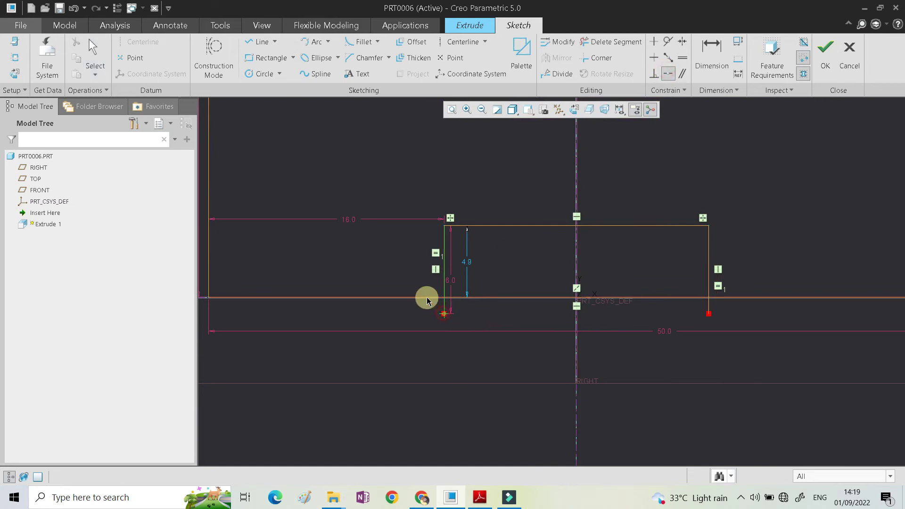
click(427, 298)
middle_click(484, 323)
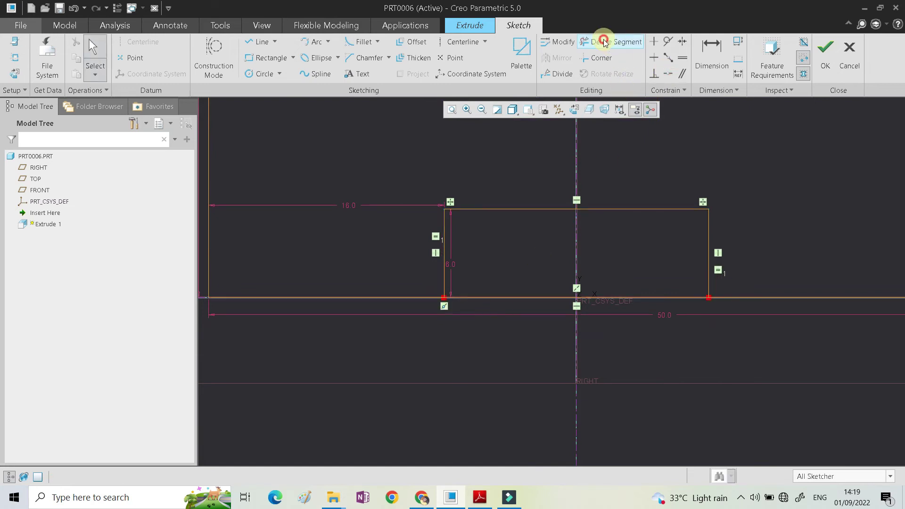
Step: Trim away the lower-edge segment between the slot's sides and move the slot's height dimension inside the slot
click(605, 42)
click(606, 297)
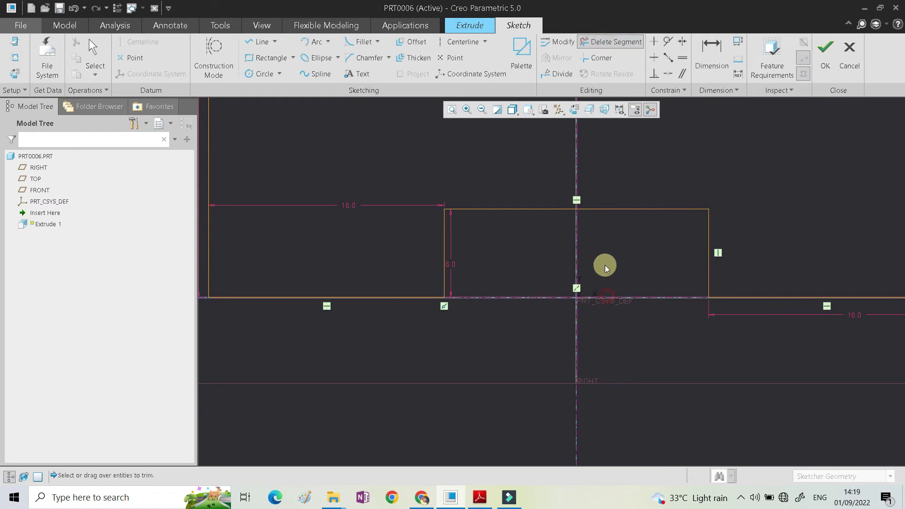
middle_click(606, 266)
scroll(608, 260, down, 4)
drag(524, 267, 547, 259)
Step: Dimension the profile's overall width between its two outer vertical edges, placing the dimension below the slot
click(709, 54)
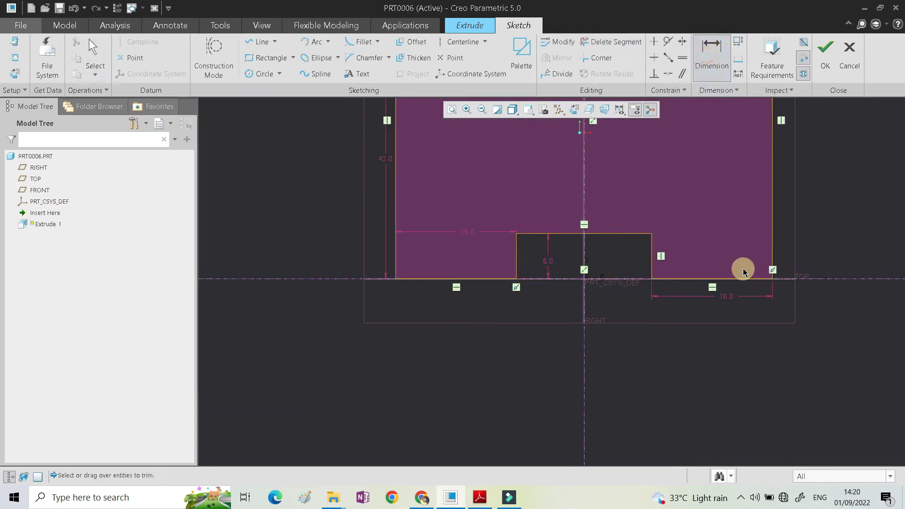
click(772, 259)
click(396, 258)
middle_click(601, 342)
middle_click(709, 328)
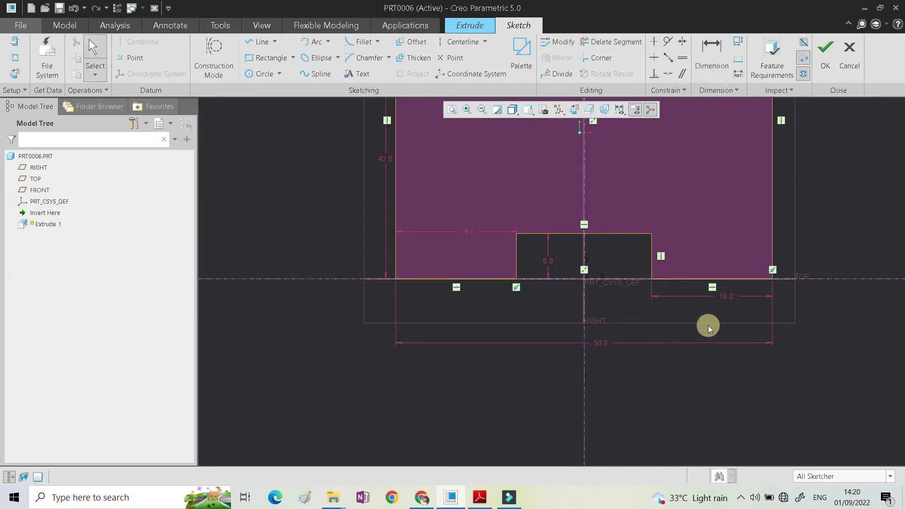
Step: Make the slot's upper corners symmetric about the vertical centerline again, deleting the conflicting 16 dimension between the slot and the profile's right edge
scroll(616, 242, down, 2)
click(479, 497)
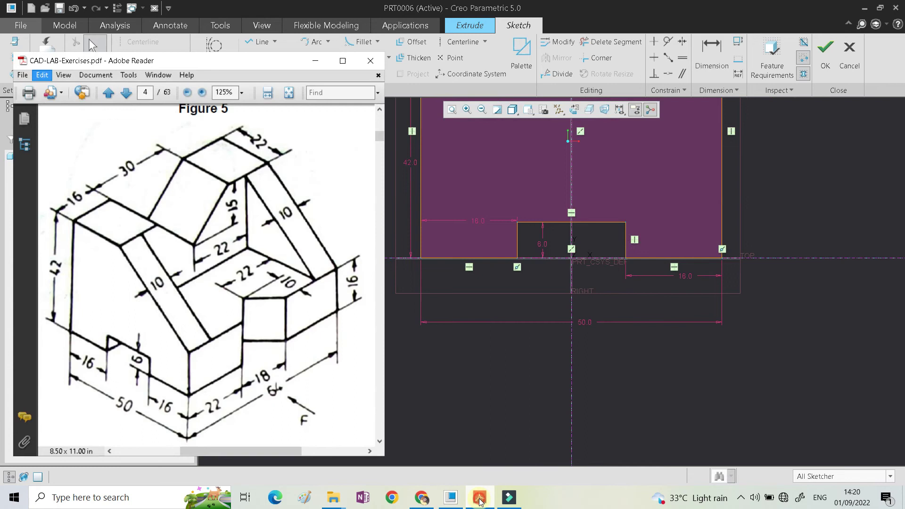
click(480, 498)
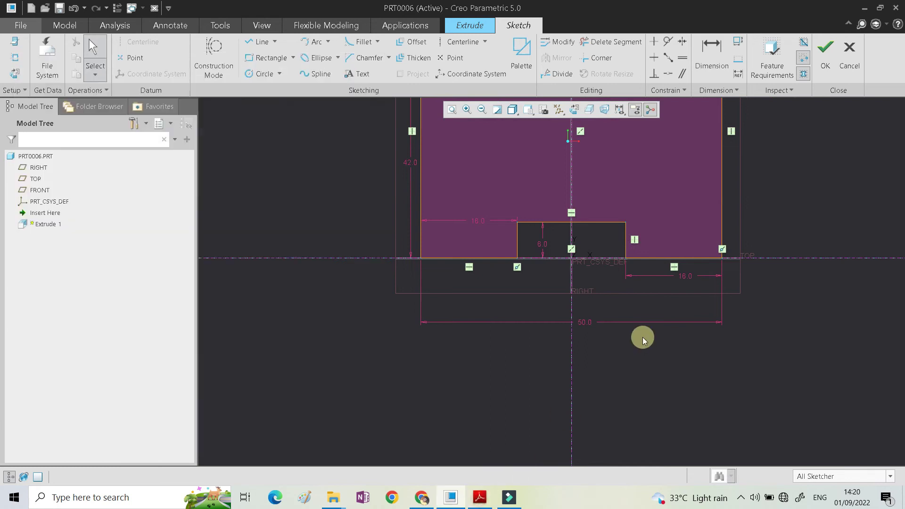
scroll(601, 258, down, 3)
scroll(536, 202, up, 2)
scroll(556, 202, down, 2)
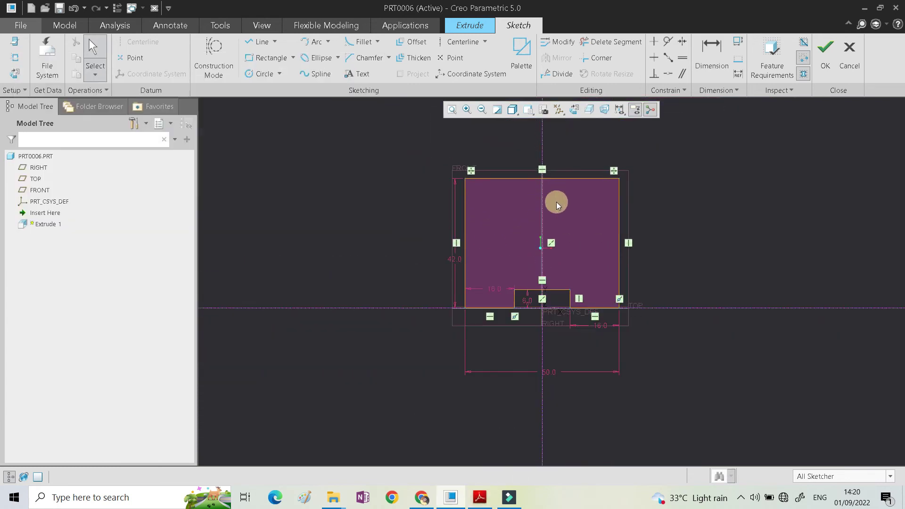
scroll(556, 258, up, 3)
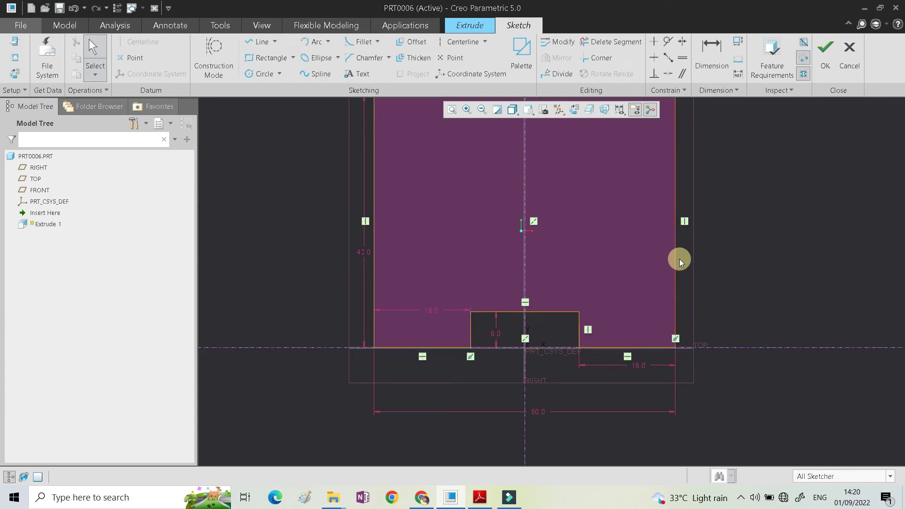
click(682, 42)
click(471, 312)
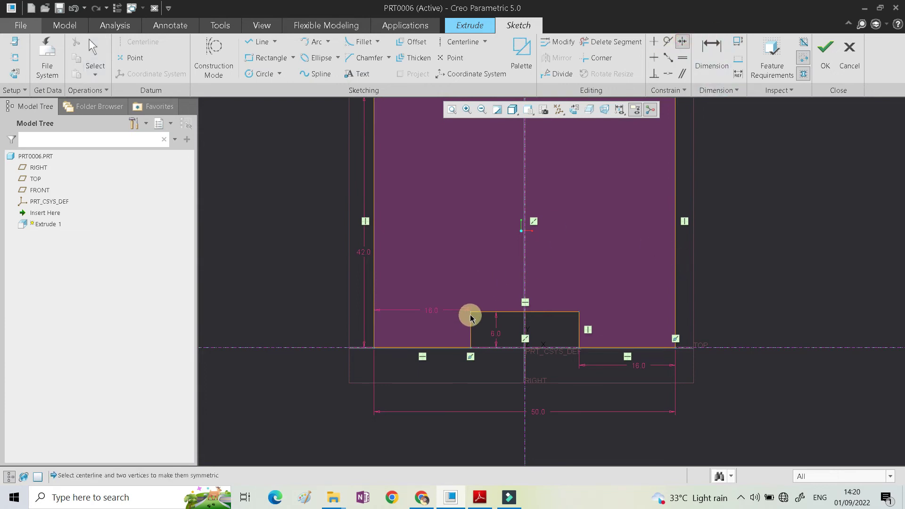
click(579, 312)
click(524, 280)
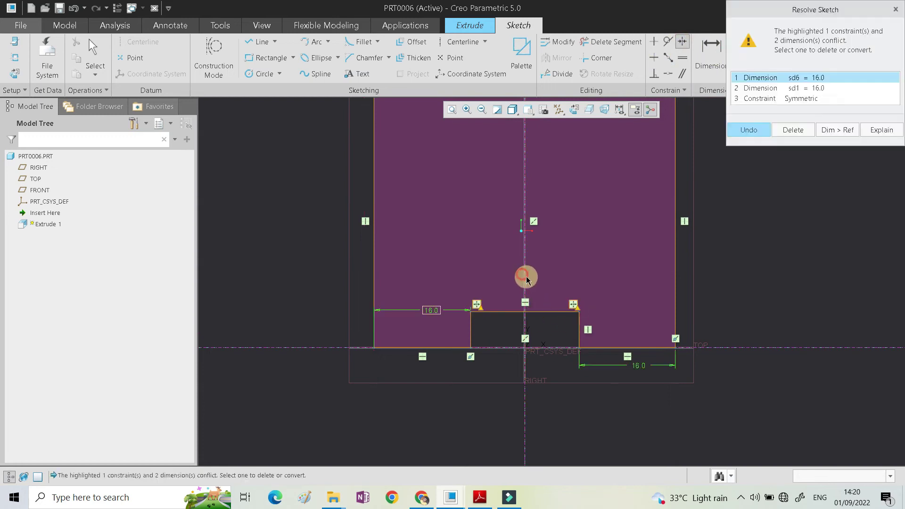
click(834, 89)
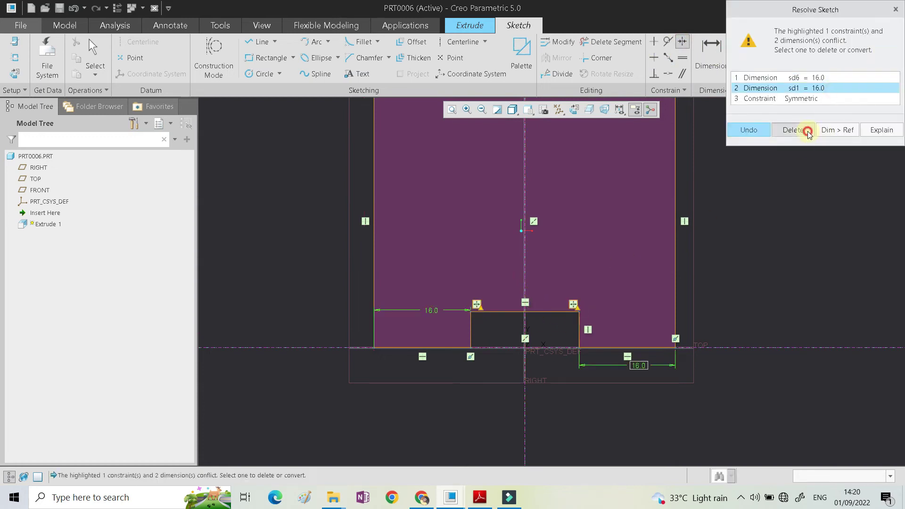
click(805, 129)
Step: Finish the sketch and set the extrusion to be symmetric about the sketch plane with a depth of 64, checking it against the exercise drawing
scroll(456, 265, down, 2)
click(825, 47)
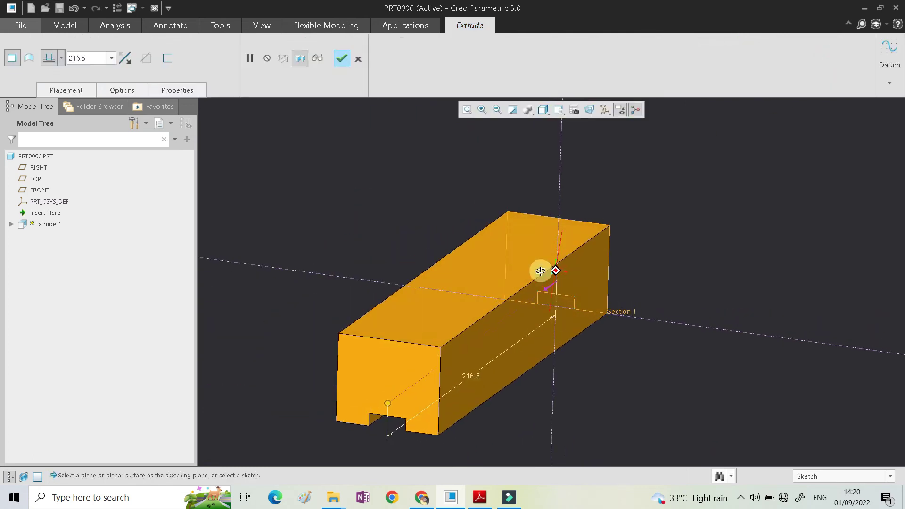
click(61, 59)
click(49, 91)
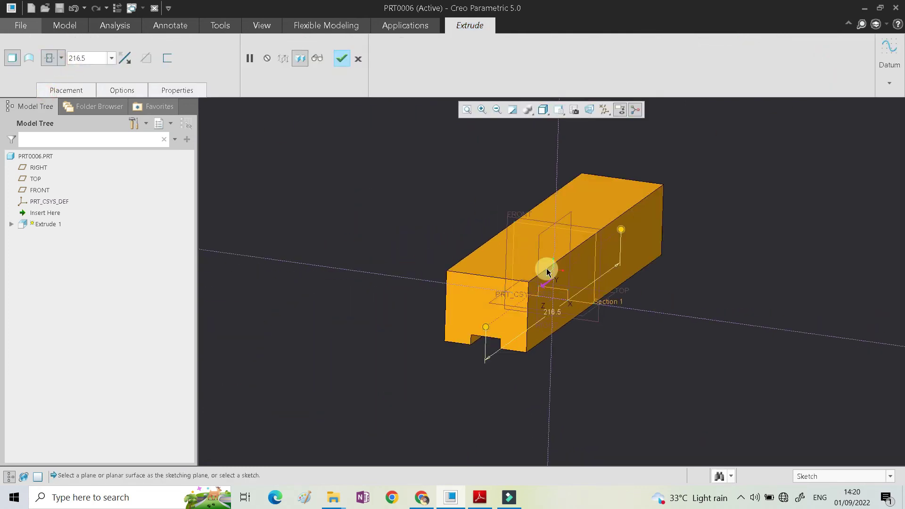
click(478, 502)
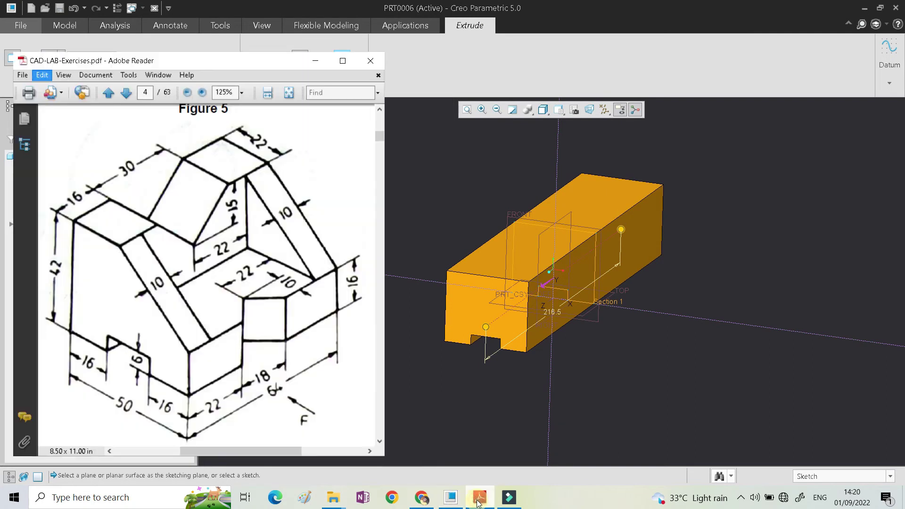
click(465, 206)
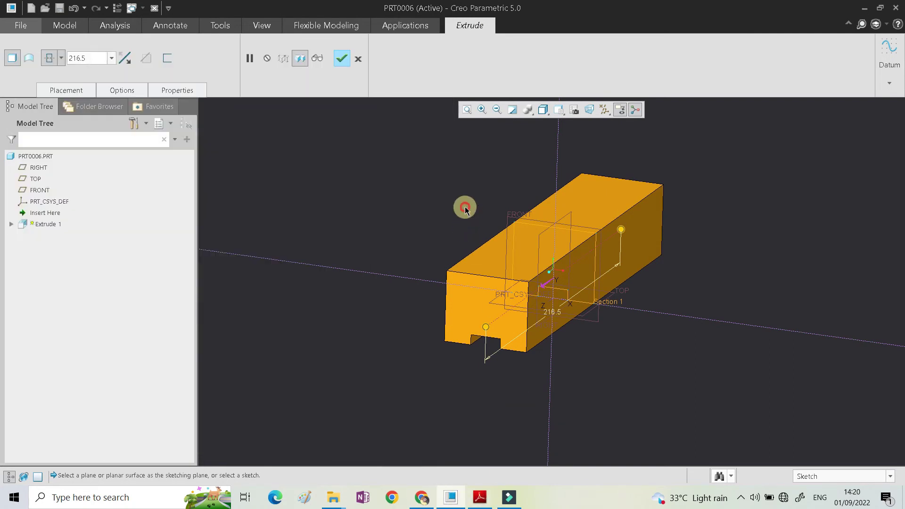
text(64)
key(Return)
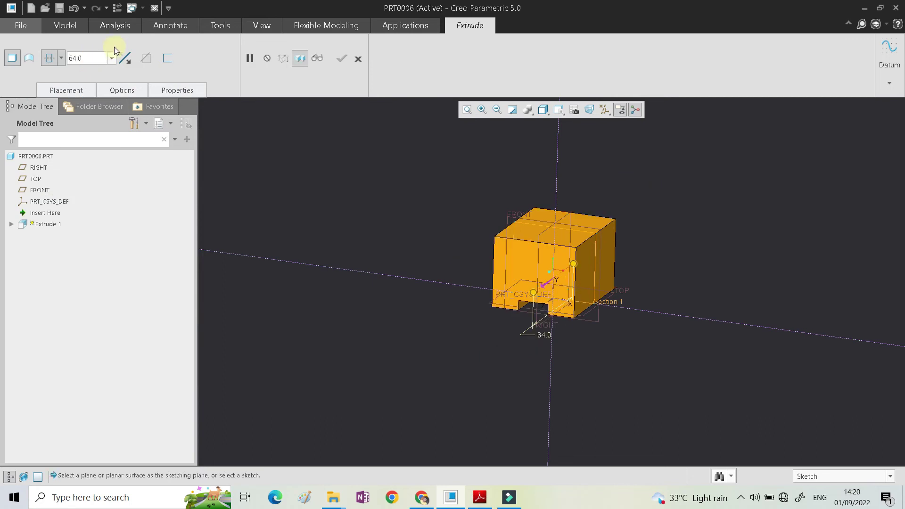
click(479, 501)
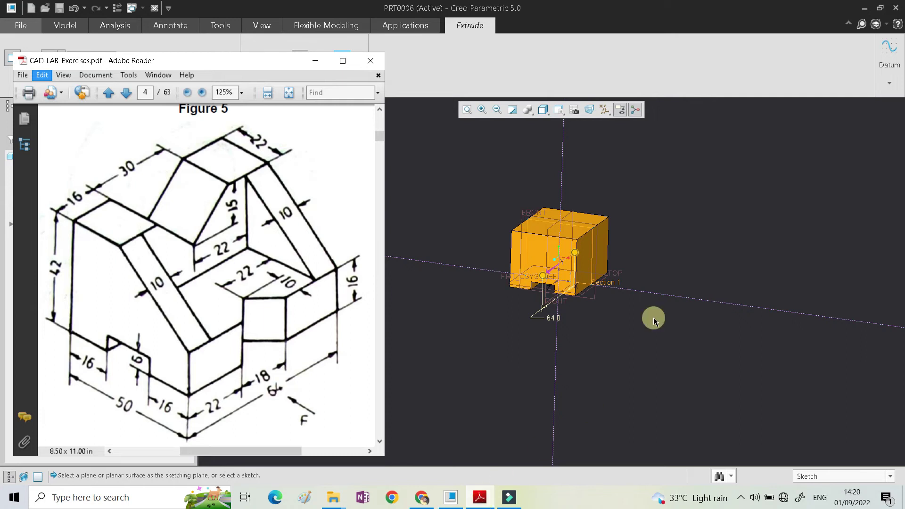
click(682, 235)
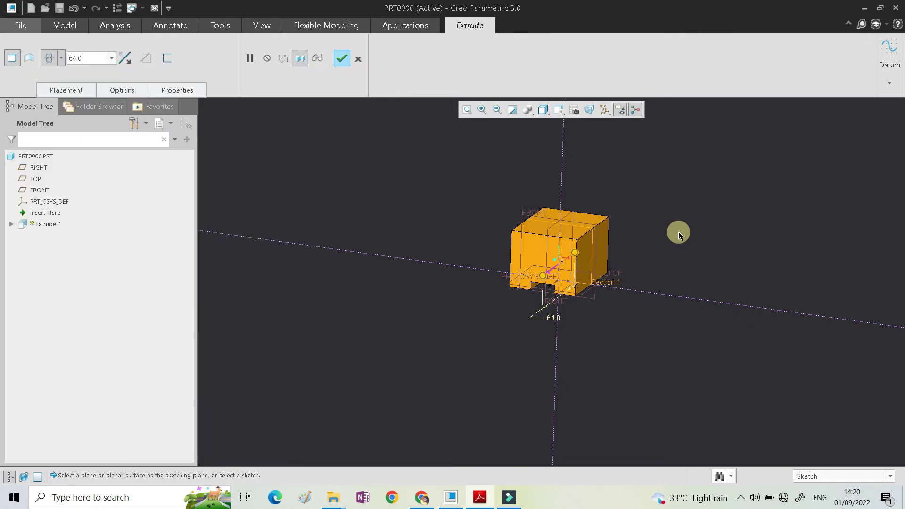
Step: Accept the 64 symmetric extrusion and start an extrude sketch on the block's top face
middle_click(532, 415)
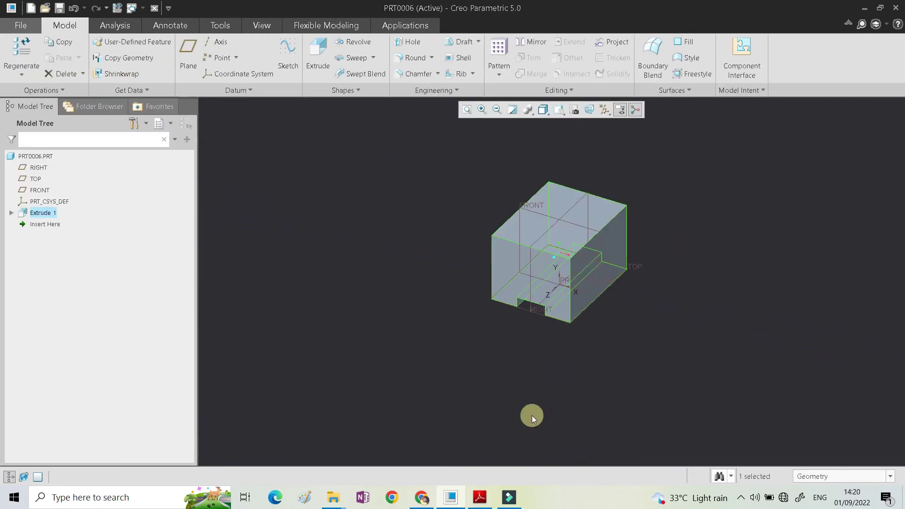
click(480, 497)
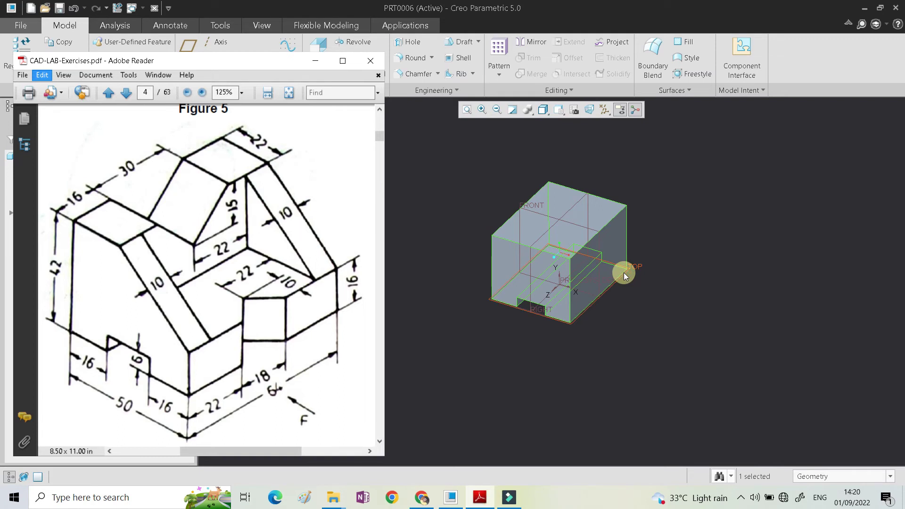
click(706, 222)
click(590, 217)
click(602, 215)
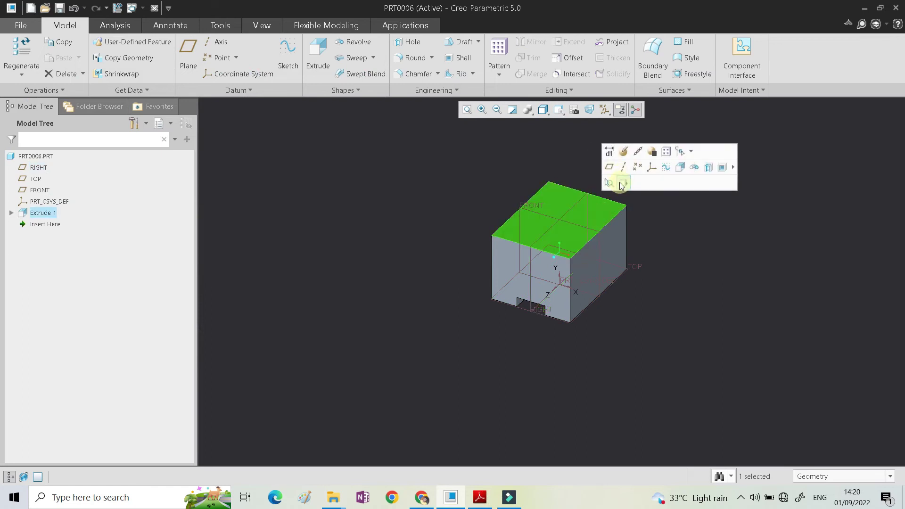
click(683, 169)
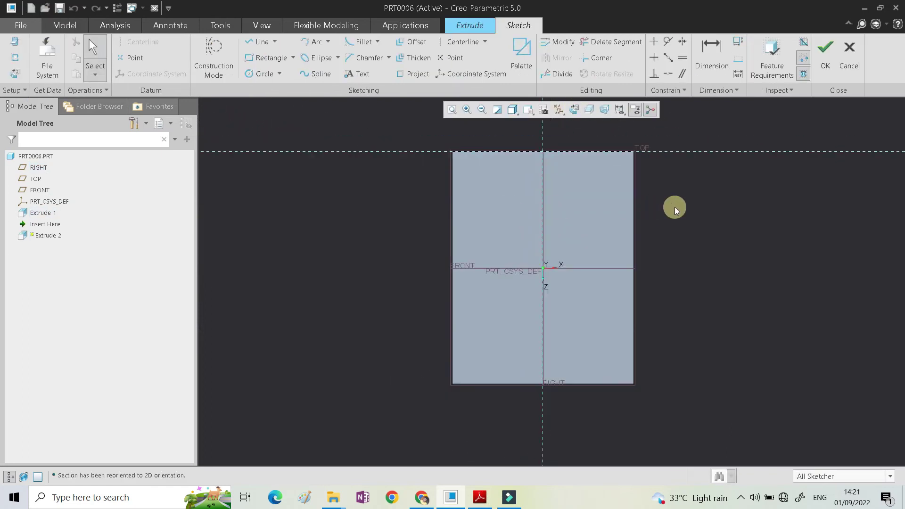
Step: Add the block's remaining outer side faces as sketch references and check the Figure 5 drawing for the pocket sizes
right_click(713, 208)
click(736, 247)
click(618, 376)
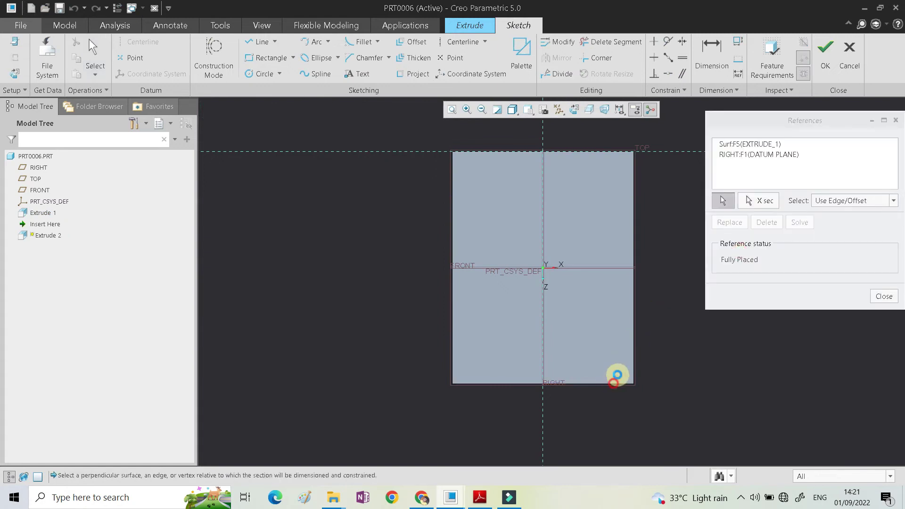
click(632, 359)
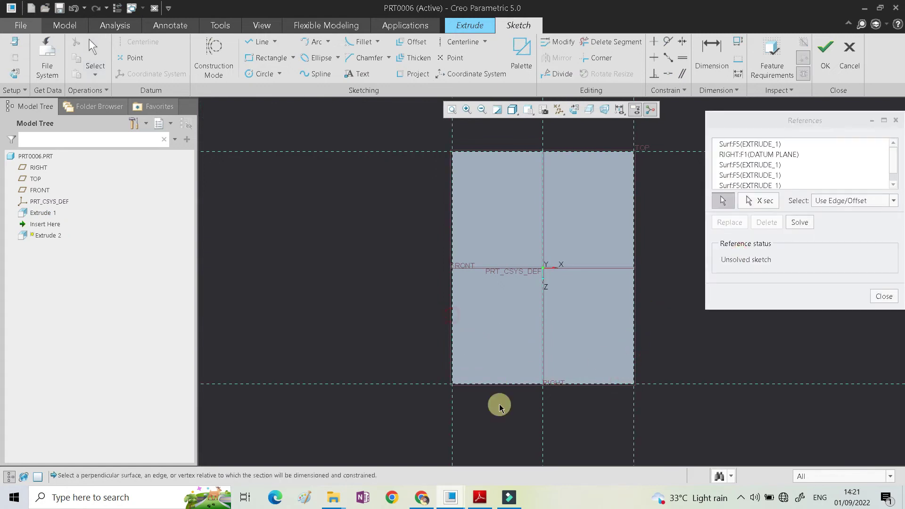
click(483, 500)
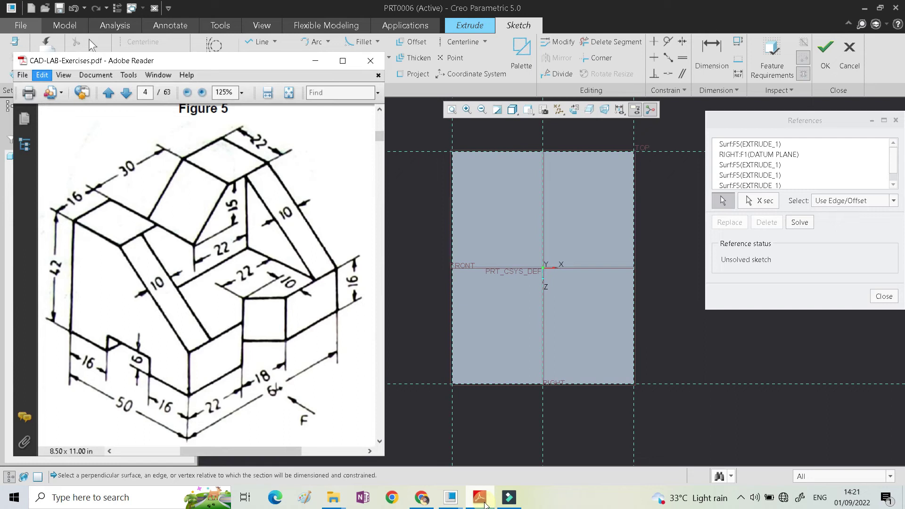
click(408, 159)
Step: Sketch a rectangle on the top face with one side lying on the block's right edge, consulting the Figure 5 drawing
click(267, 57)
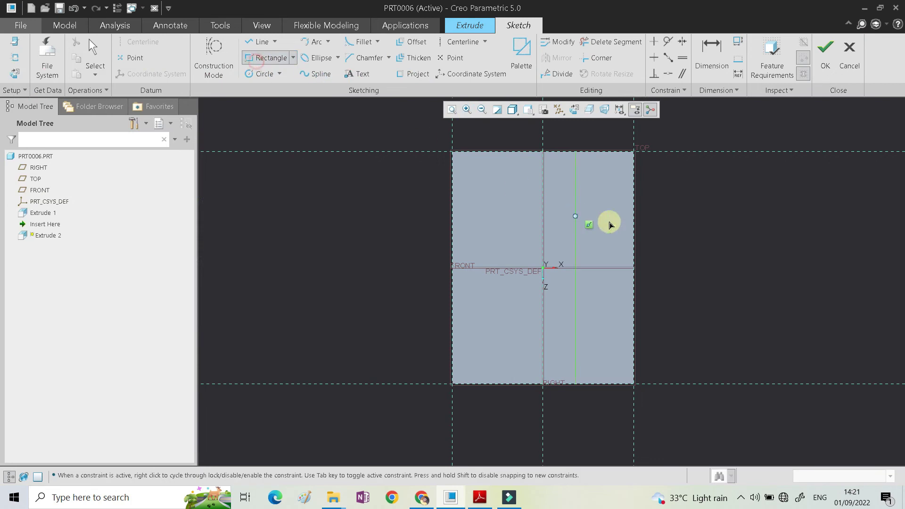
click(474, 500)
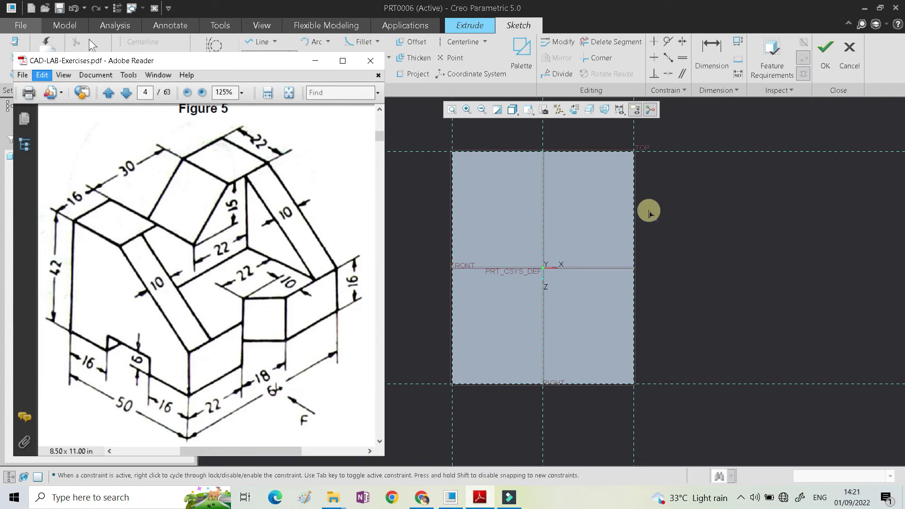
click(633, 176)
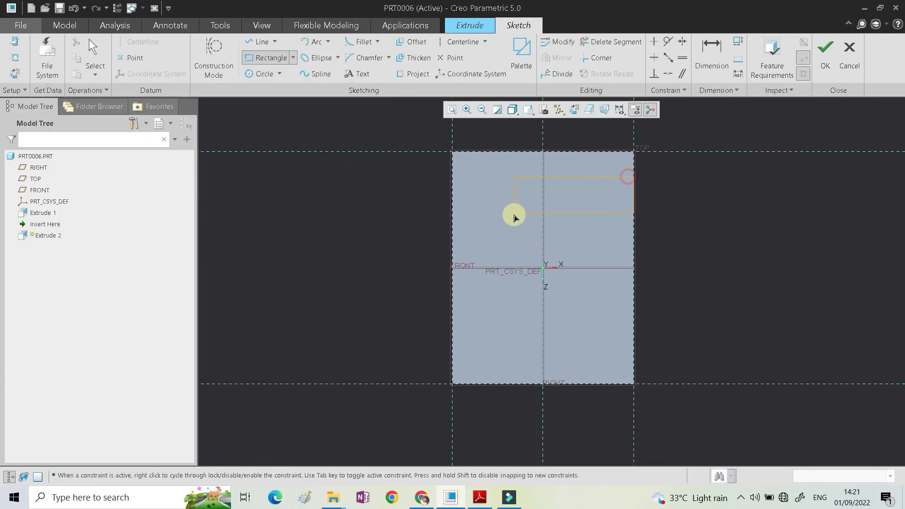
click(490, 364)
middle_click(697, 319)
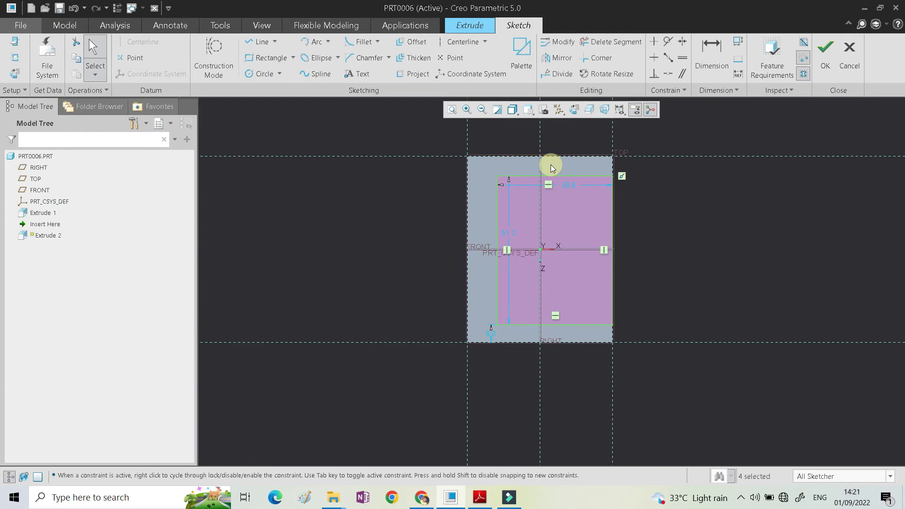
Step: Dimension the distance from the rectangle's upper edge to the block's upper edge as 10
click(708, 55)
click(596, 183)
click(595, 156)
middle_click(650, 162)
text(10)
key(Return)
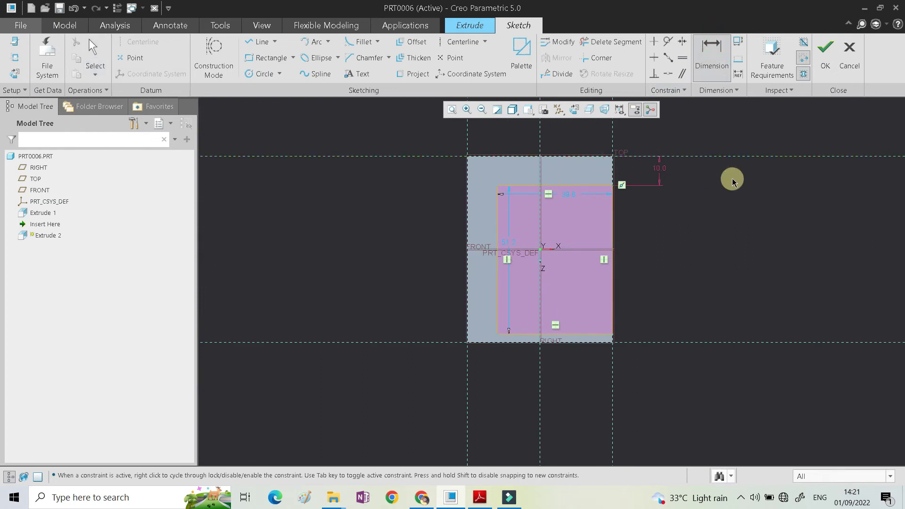
Step: Dimension the distance from the rectangle's left edge to the block's left edge as 22
click(499, 227)
click(467, 208)
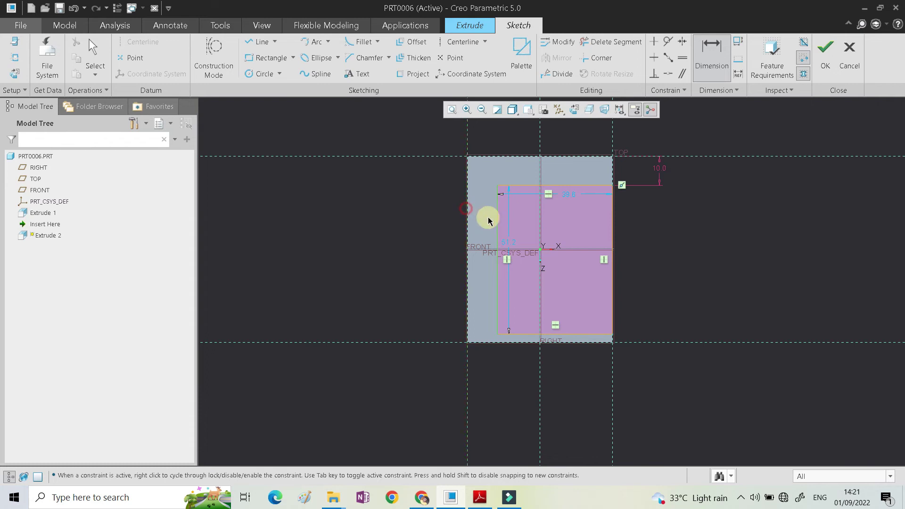
middle_click(489, 216)
text(22)
middle_click(702, 258)
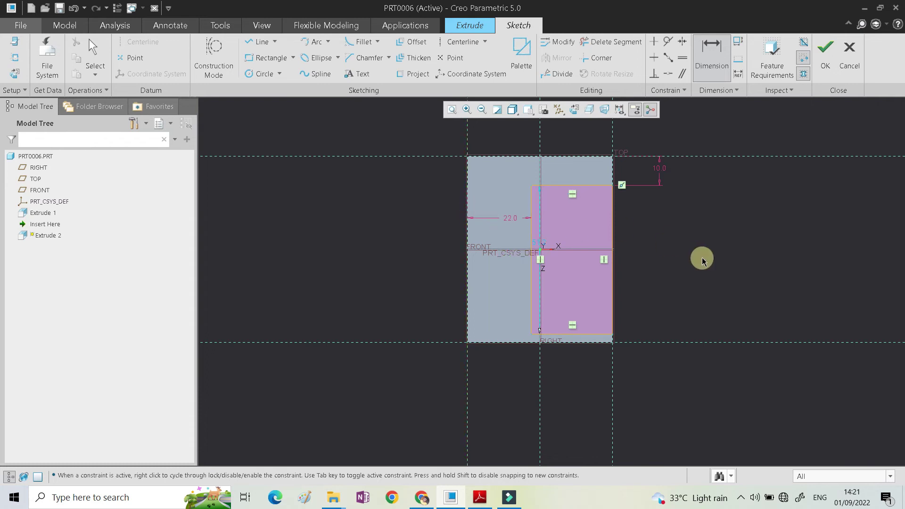
middle_click(575, 160)
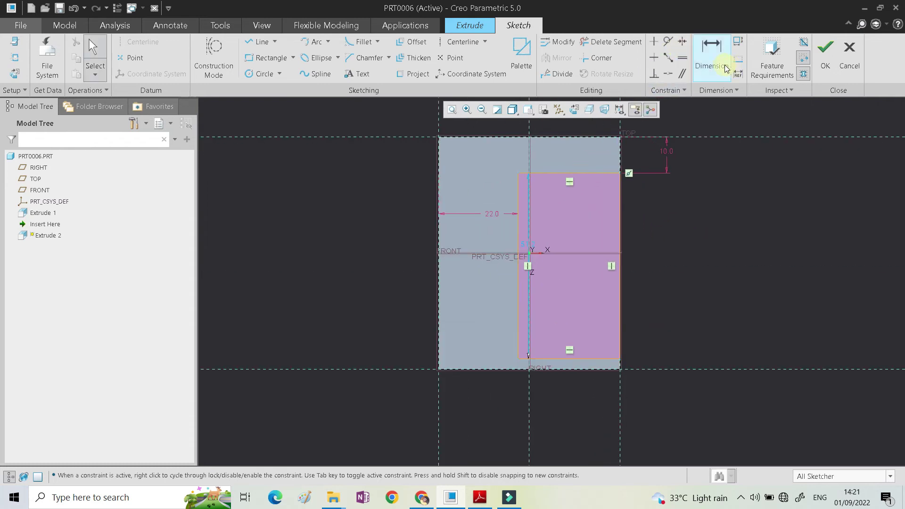
Step: Dimension the distance from the rectangle's lower edge to the block's lower edge as 10
click(706, 62)
click(597, 359)
click(597, 369)
middle_click(664, 367)
text(10)
middle_click(694, 376)
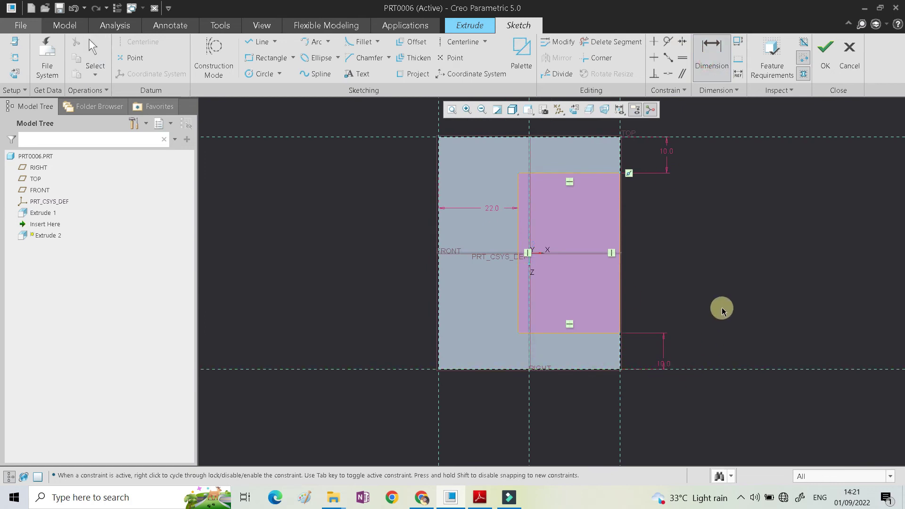
middle_click(721, 307)
Step: Finish the sketch and cut the rectangular pocket down into the block to a depth of 42-16, checking the drawing
click(825, 53)
middle_drag(405, 303, 482, 220)
click(483, 220)
middle_drag(465, 260, 471, 339)
click(479, 497)
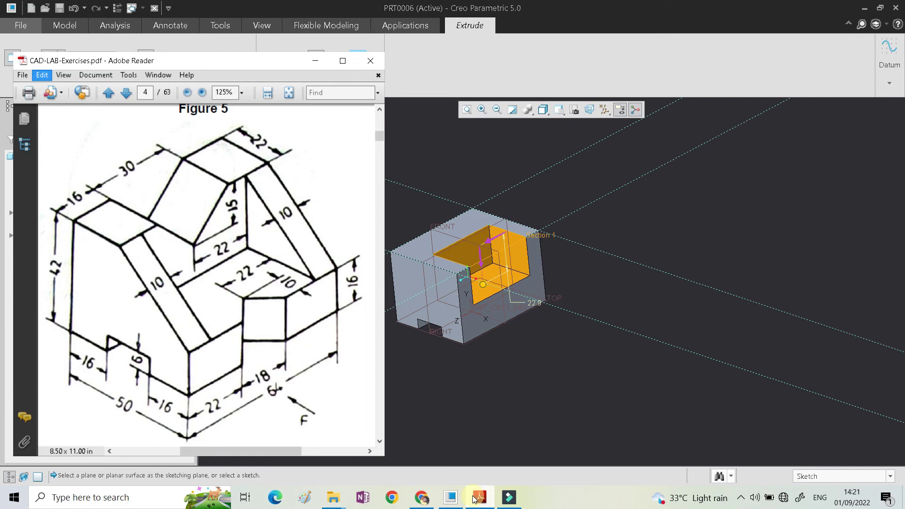
click(531, 304)
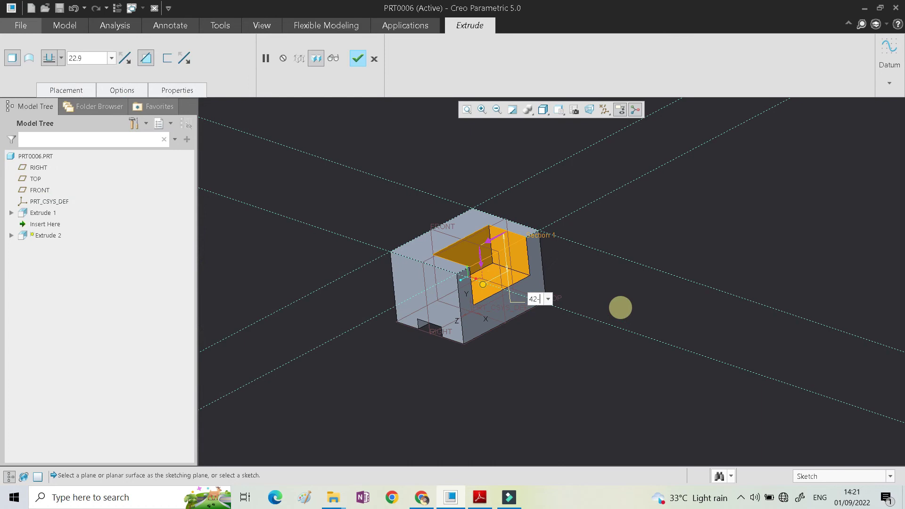
text(42-16)
key(Return)
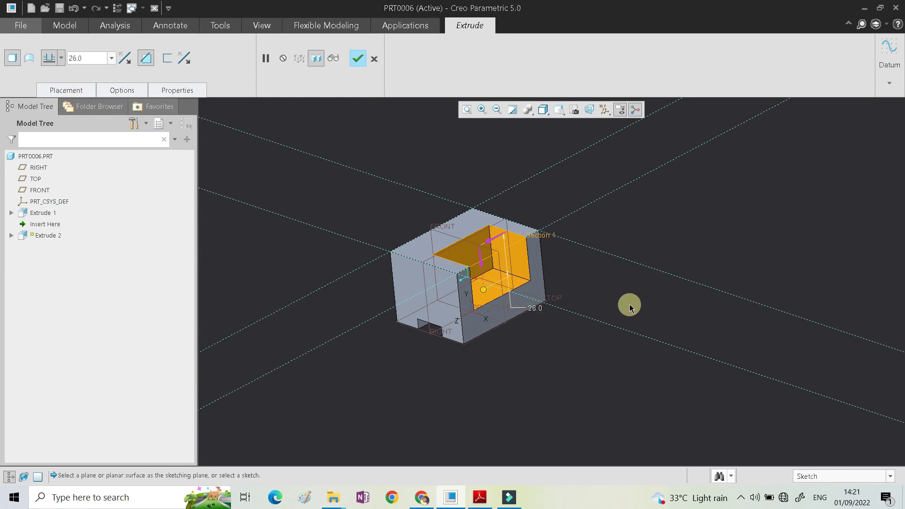
middle_click(630, 307)
Step: Inspect the pocketed block from several angles and compare it with the Figure 5 drawing
scroll(532, 250, up, 3)
middle_drag(532, 250, 551, 262)
scroll(546, 262, down, 4)
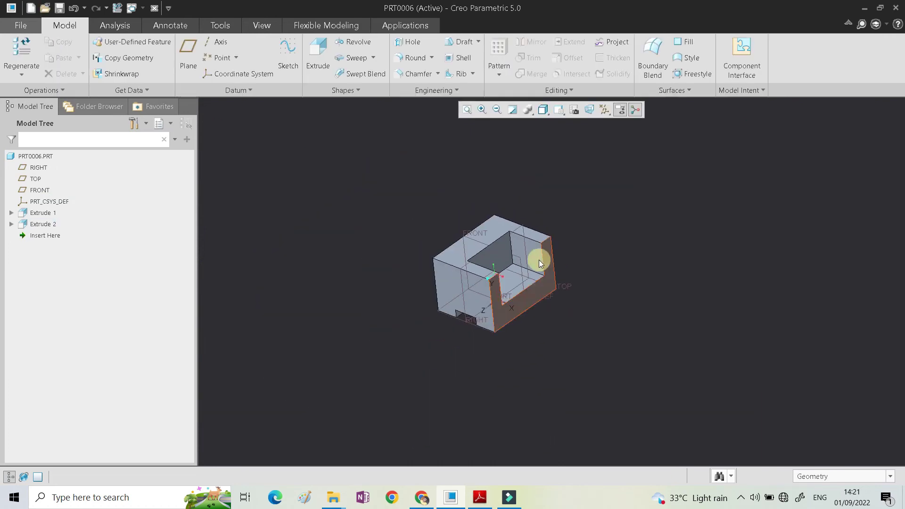
scroll(538, 259, up, 2)
click(479, 498)
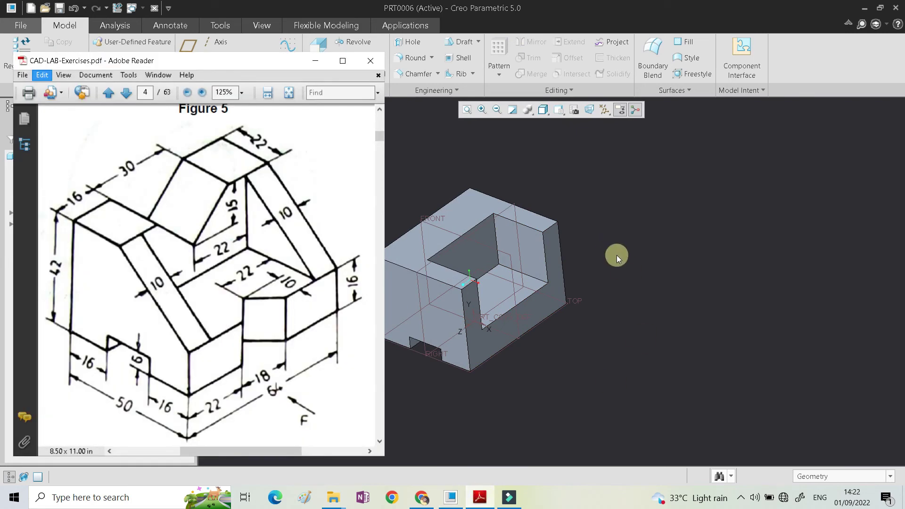
scroll(575, 273, down, 1)
mouse_move(576, 273)
middle_down()
mouse_move(594, 281)
mouse_move(584, 276)
middle_up()
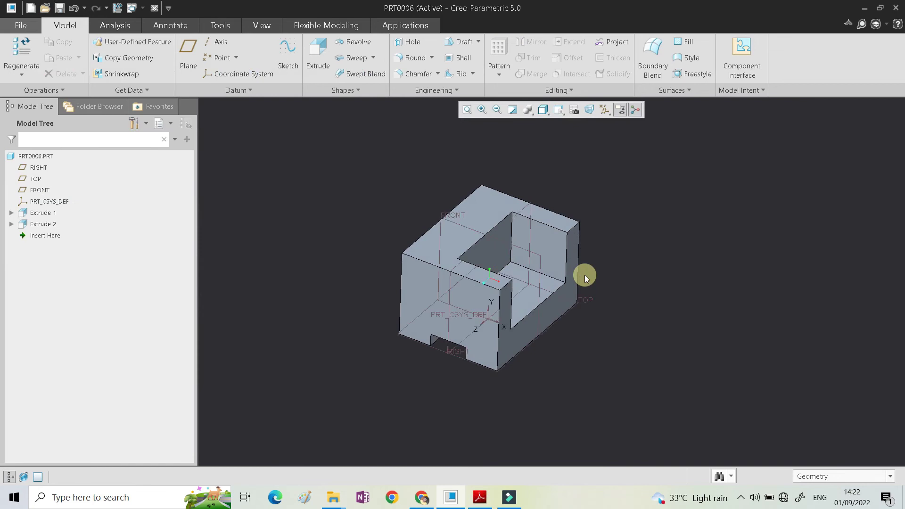
scroll(585, 275, down, 2)
click(477, 497)
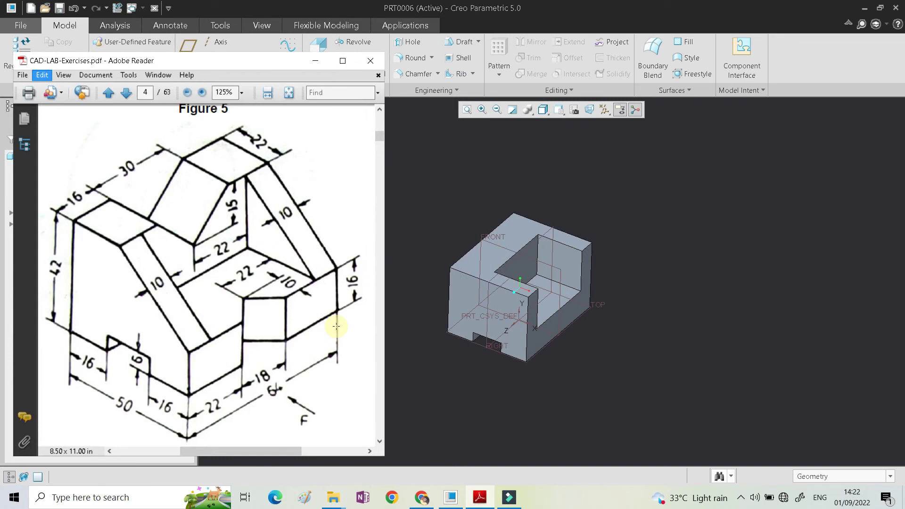
Step: Start an extrude sketch on the block's slotted front face and orient the view square to the sketch plane
click(509, 301)
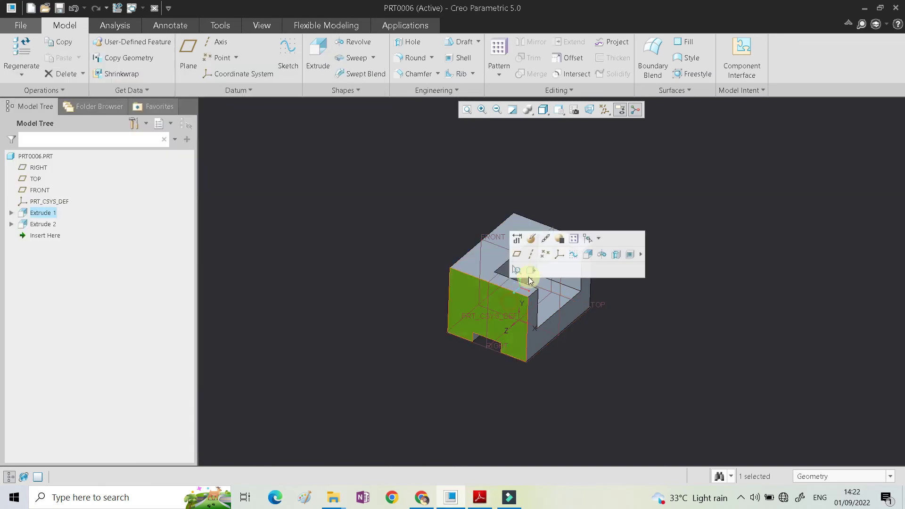
click(602, 255)
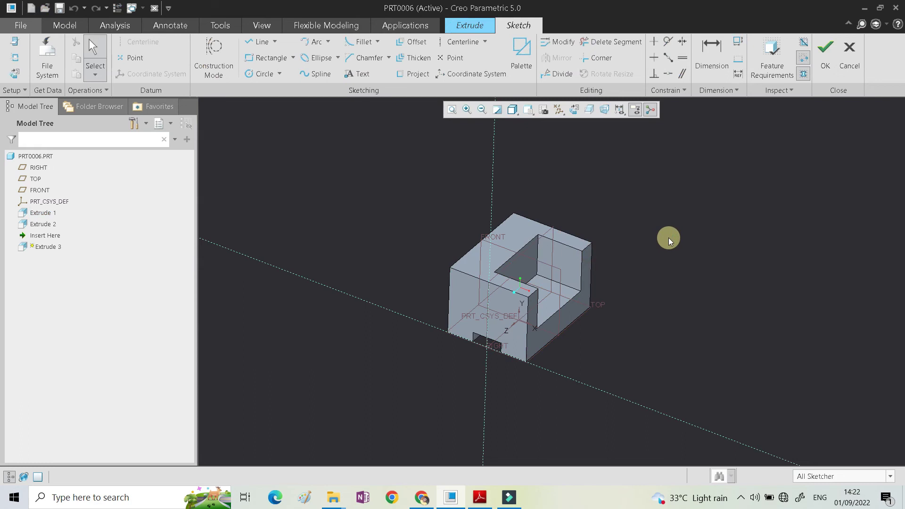
right_click(654, 193)
click(600, 163)
click(576, 110)
Step: Add the block's top face, the pocket's inner wall and the block's open side face as sketch references
right_click(553, 231)
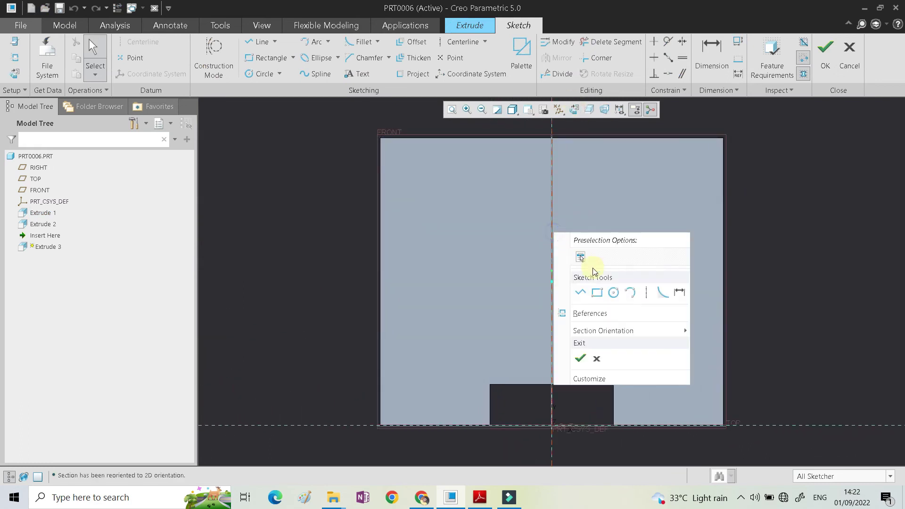
click(789, 240)
right_click(790, 241)
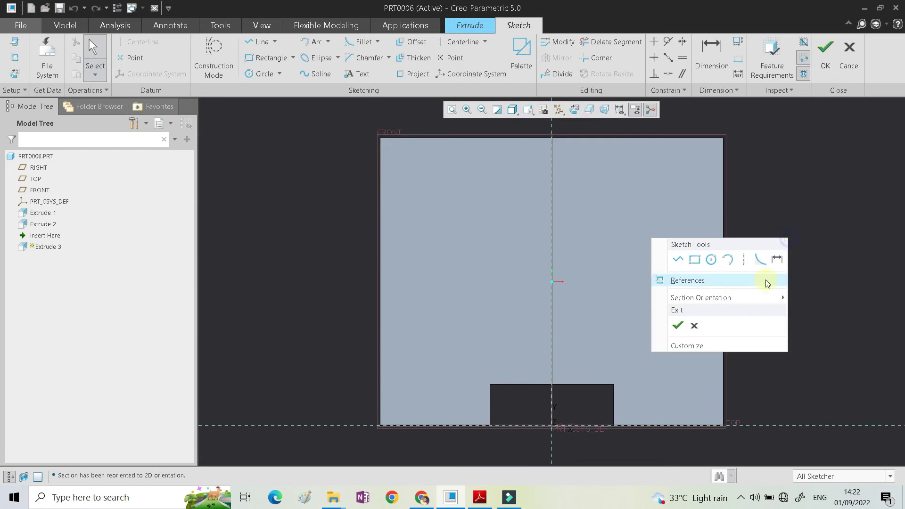
click(713, 282)
scroll(600, 262, down, 3)
middle_drag(600, 262, 550, 253)
click(563, 250)
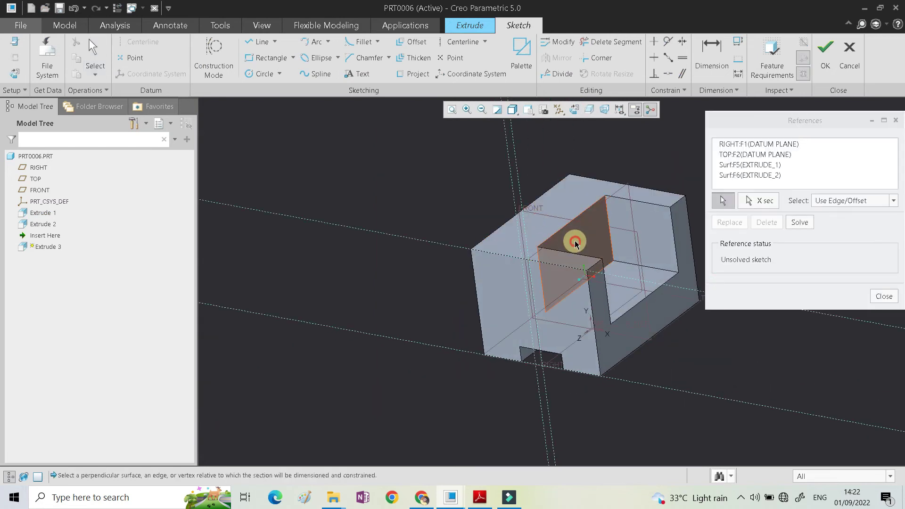
click(685, 226)
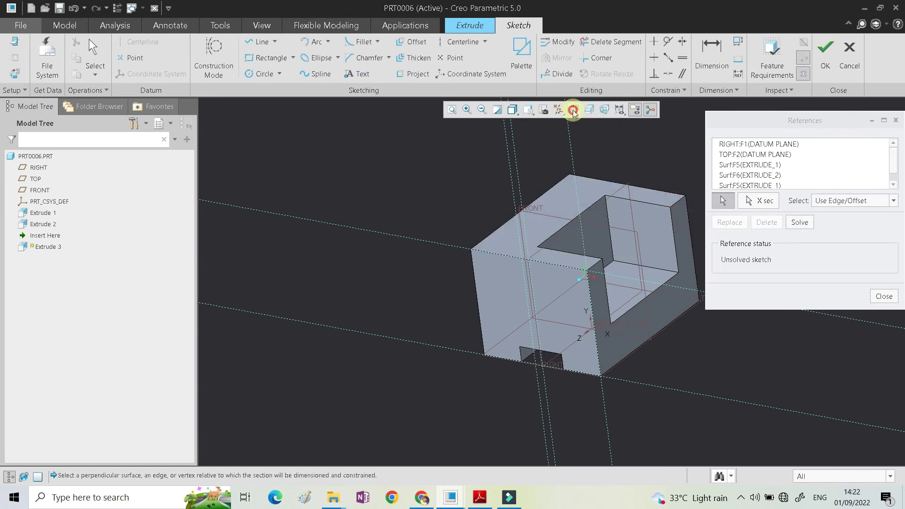
Step: Add the pocket's floor as a further sketch reference
click(573, 111)
click(717, 200)
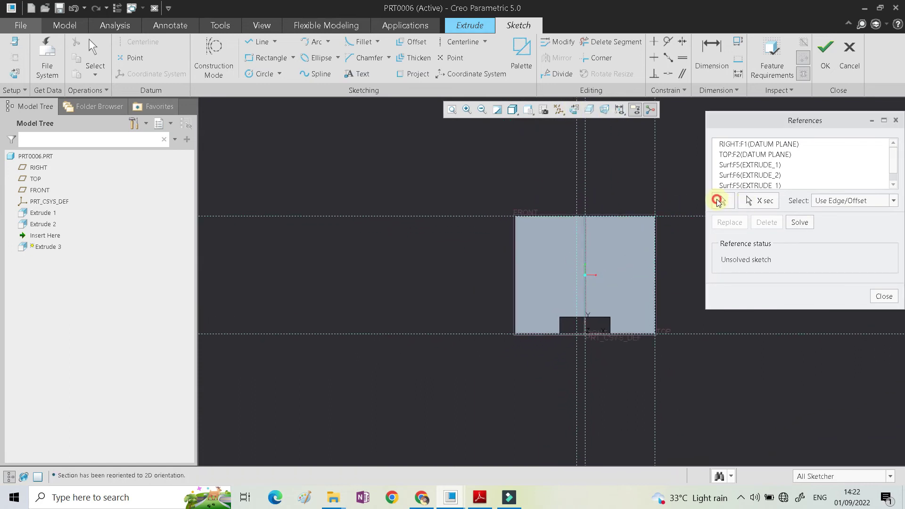
key(ctrl+d)
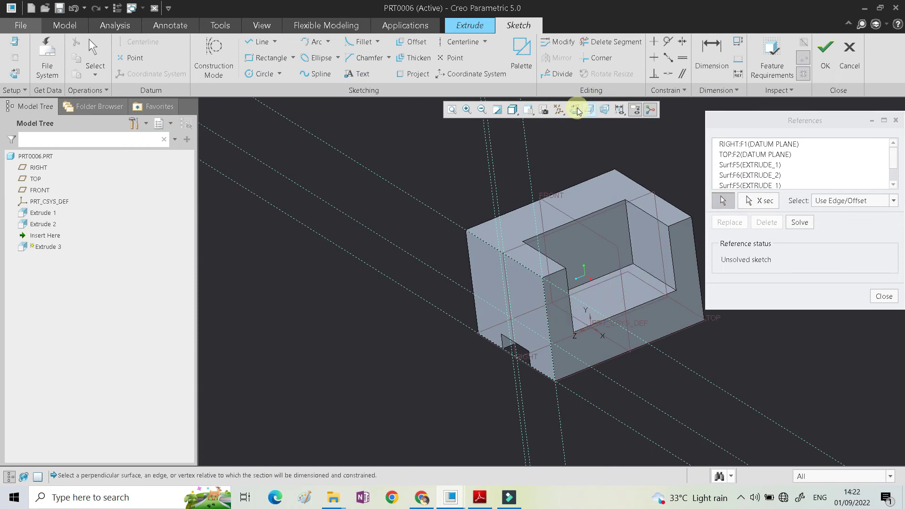
click(577, 110)
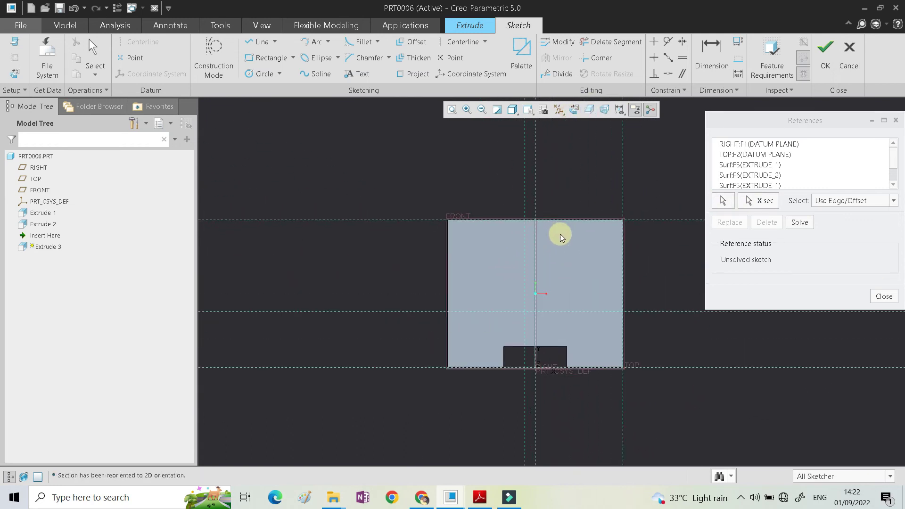
key(ctrl+d)
Step: Sketch a closed triangle joining the pocket wall at the top edge, the side edge at pocket-floor height and the upper corner
scroll(545, 259, down, 3)
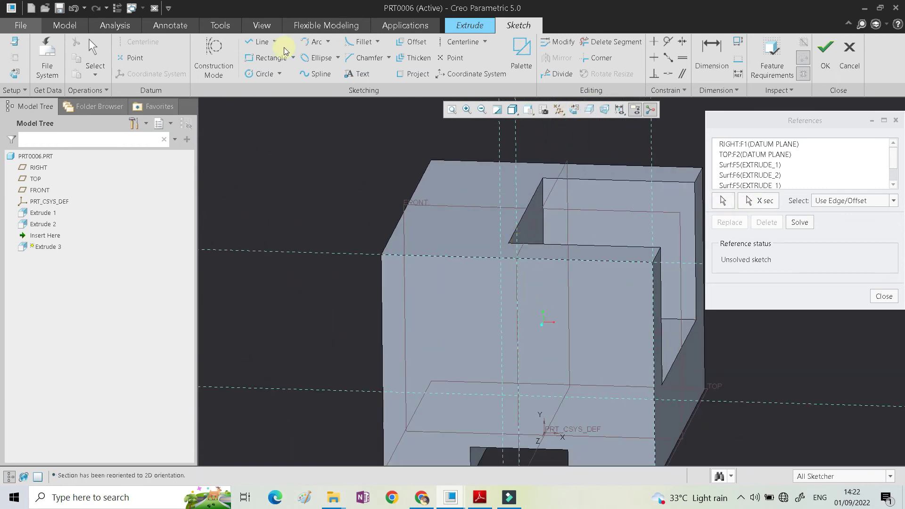
click(262, 42)
click(502, 258)
click(663, 401)
click(573, 110)
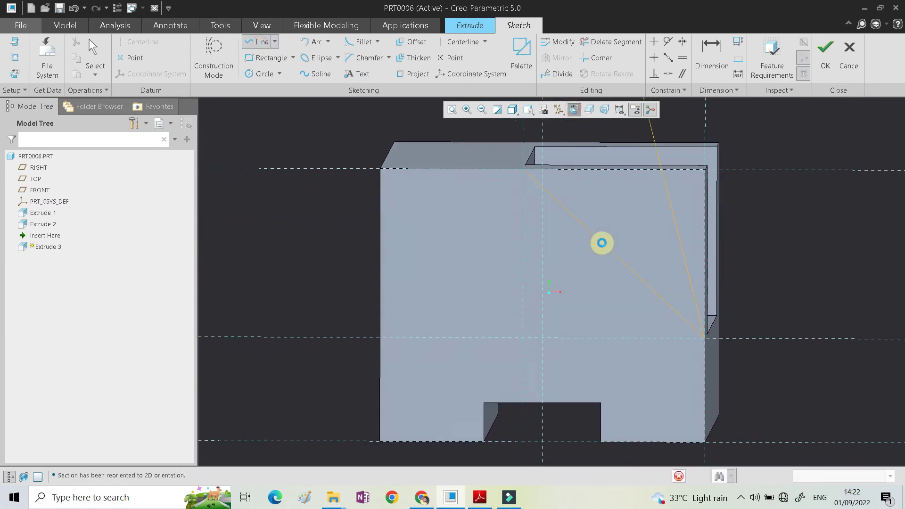
click(663, 178)
click(479, 176)
middle_click(608, 228)
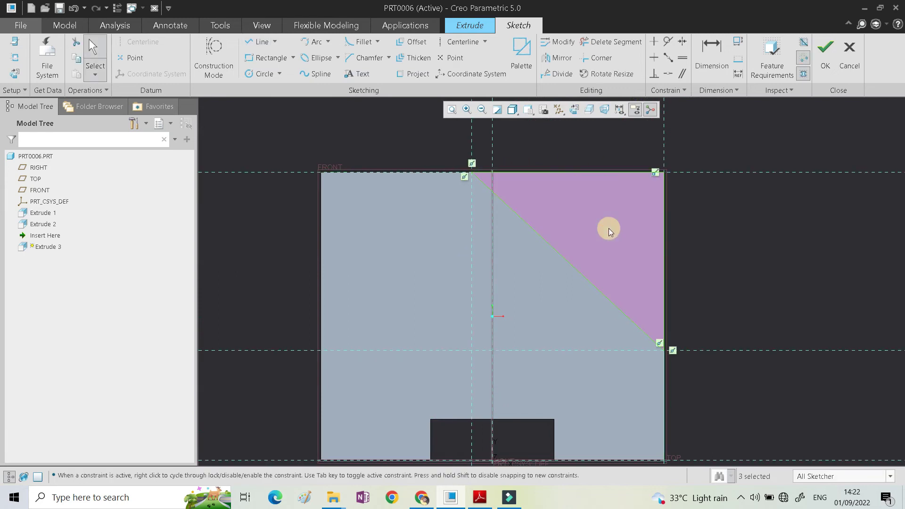
Step: Finish the triangle sketch and extrude it as a Through All cut across the block, removing the sloped material
click(825, 47)
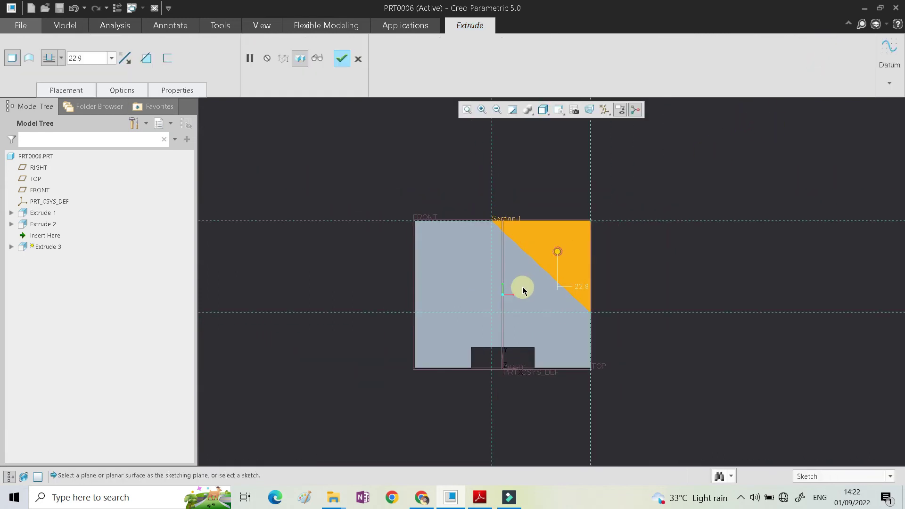
middle_drag(481, 321, 493, 321)
click(137, 61)
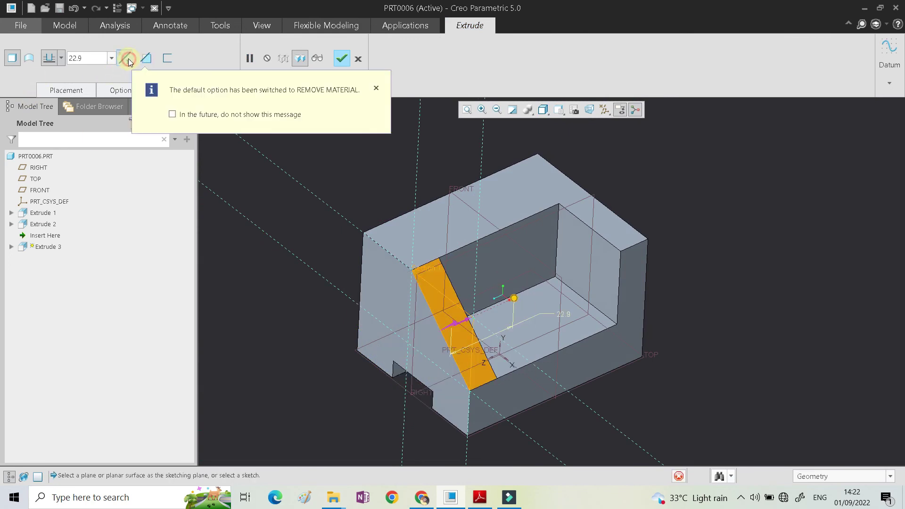
click(118, 91)
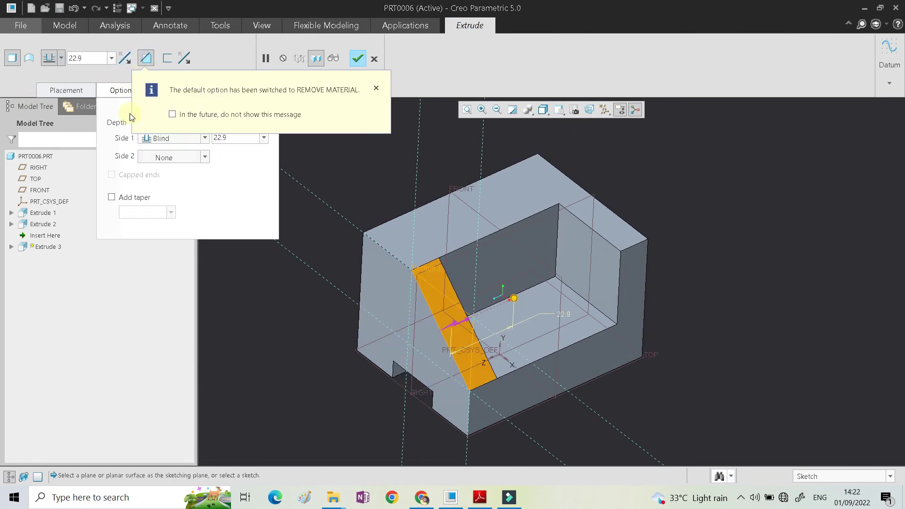
click(166, 137)
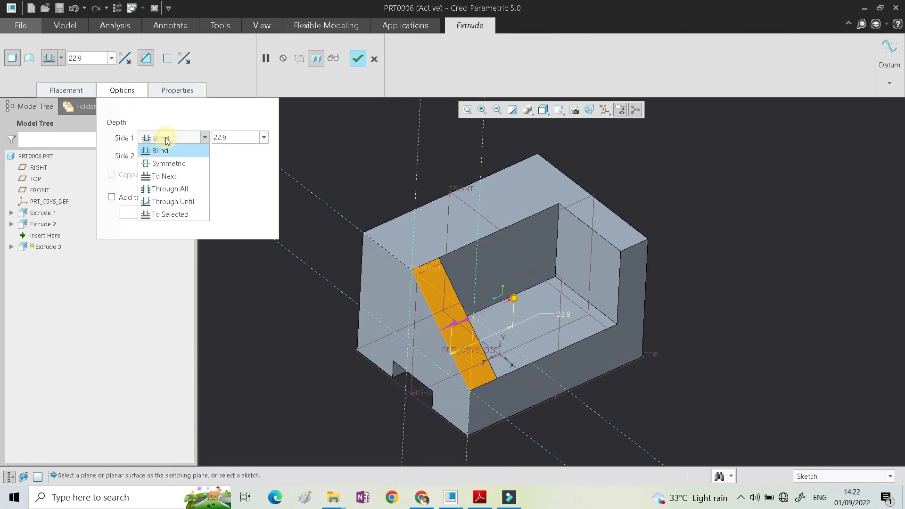
click(183, 188)
middle_click(683, 277)
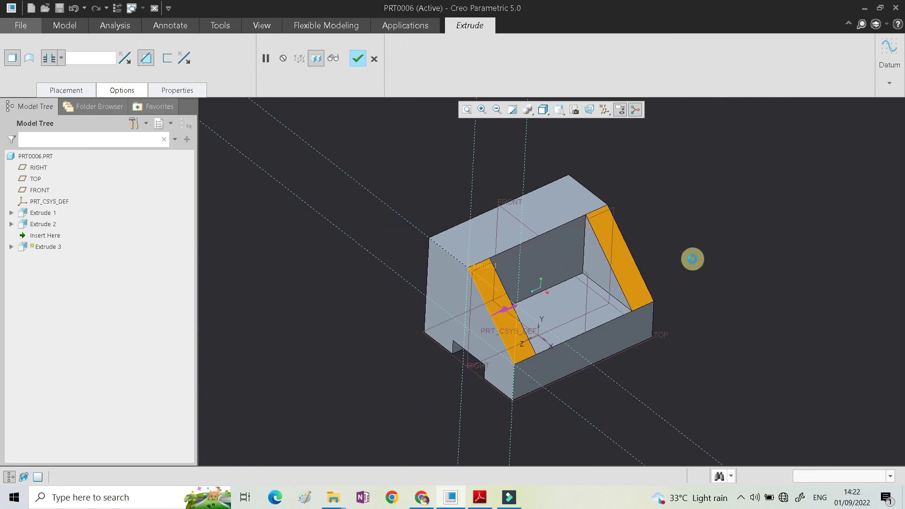
Step: Start an extrude sketch on the pocket's inner wall, viewed square, and add the FRONT plane and block's top face as references
click(528, 253)
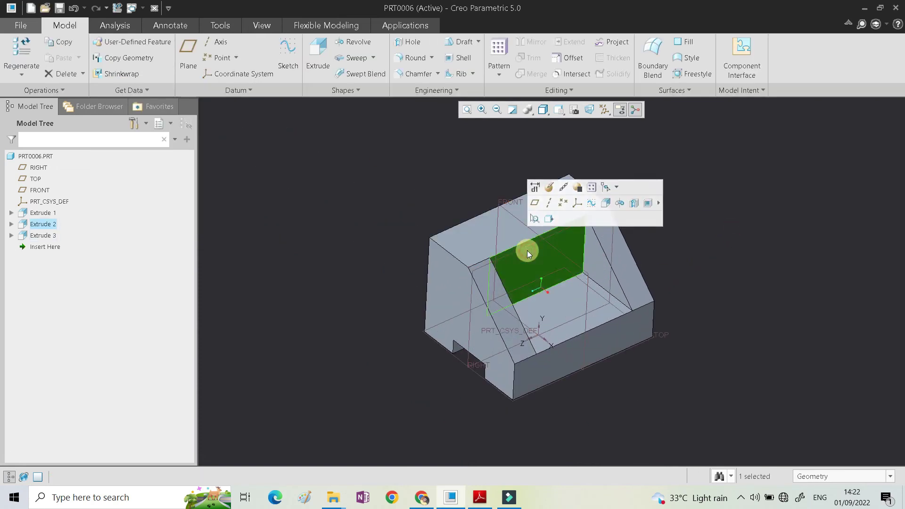
click(604, 205)
click(574, 109)
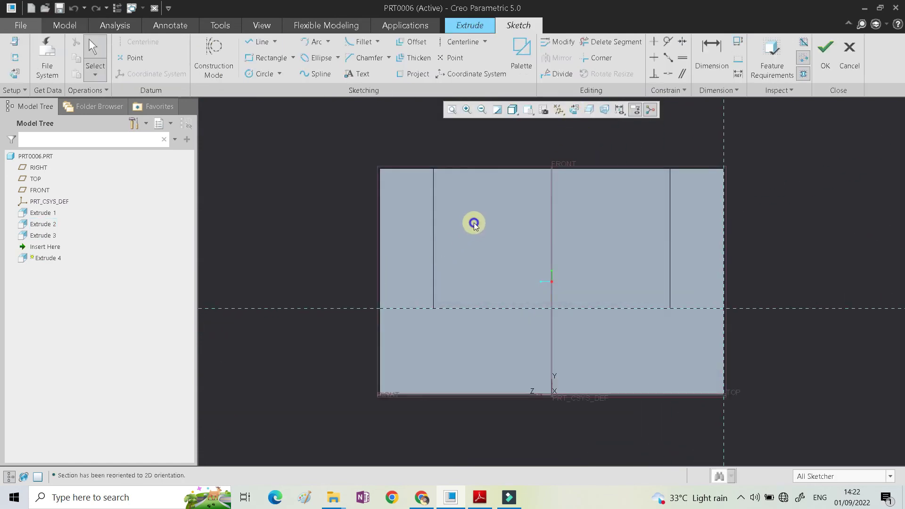
right_click(473, 223)
click(525, 264)
click(527, 173)
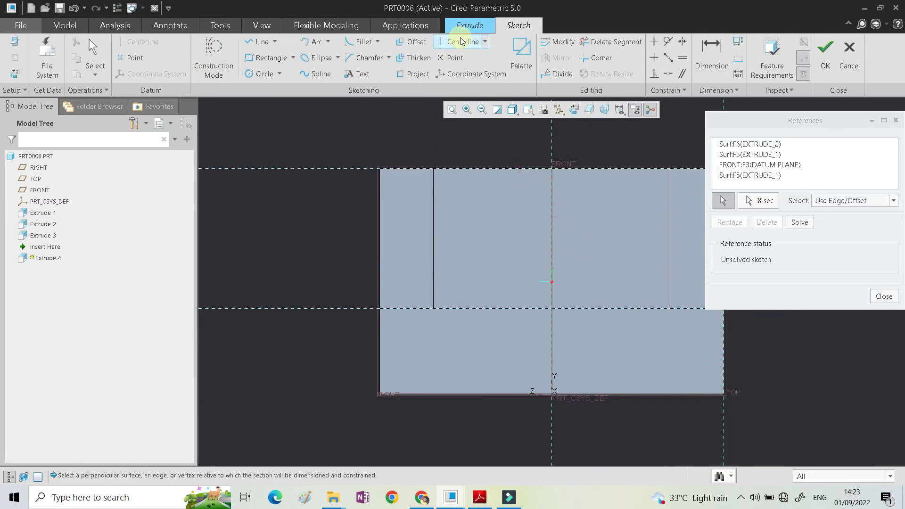
Step: Draw a vertical centerline along the FRONT plane in the sketch
click(461, 42)
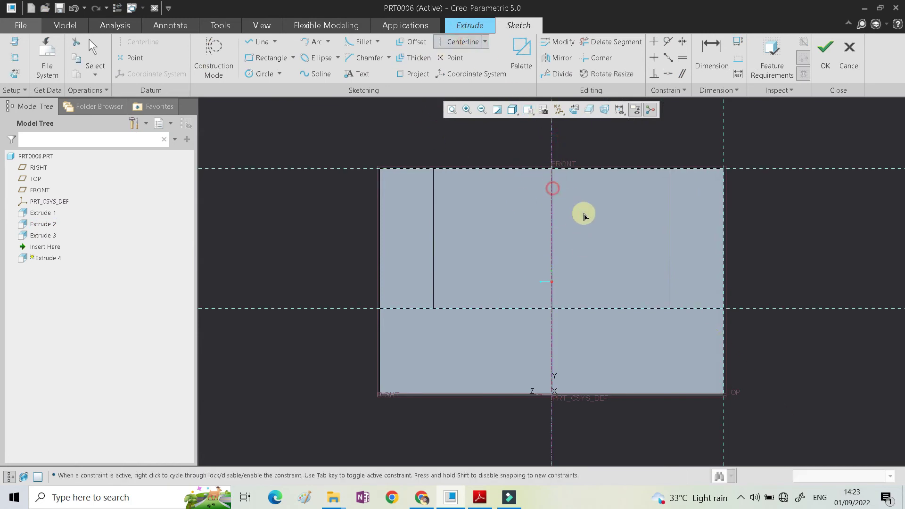
click(552, 198)
middle_click(523, 181)
Step: Sketch a downward-pointing triangle about 14.8 wide along the block's top edge, with its apex on the centerline
click(249, 45)
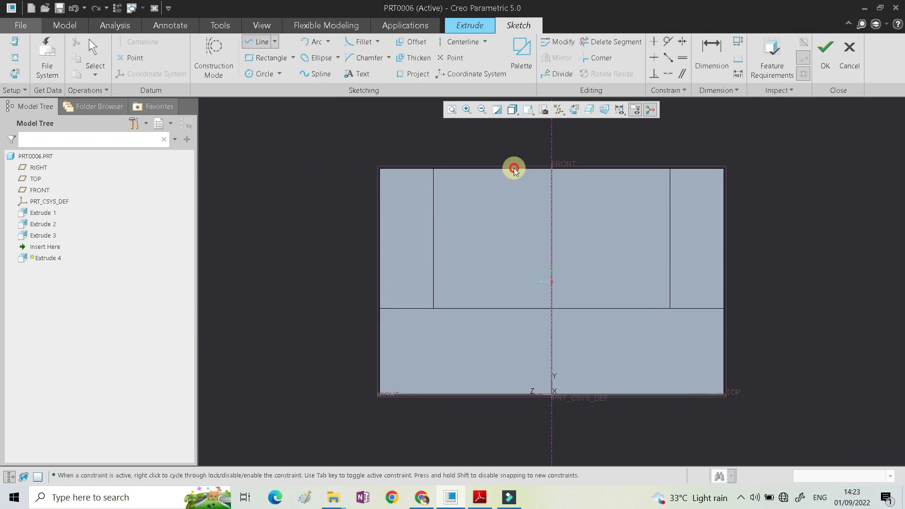
click(594, 172)
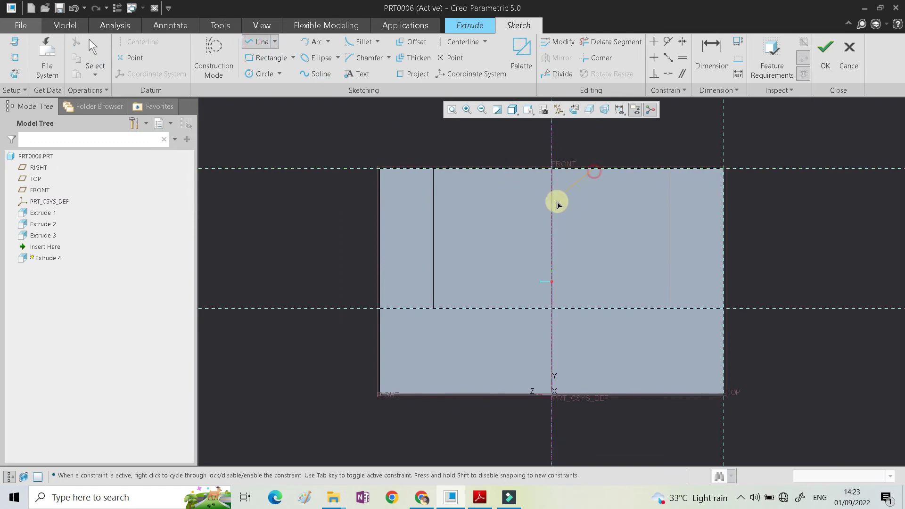
click(551, 206)
click(516, 171)
click(593, 168)
scroll(614, 223, up, 1)
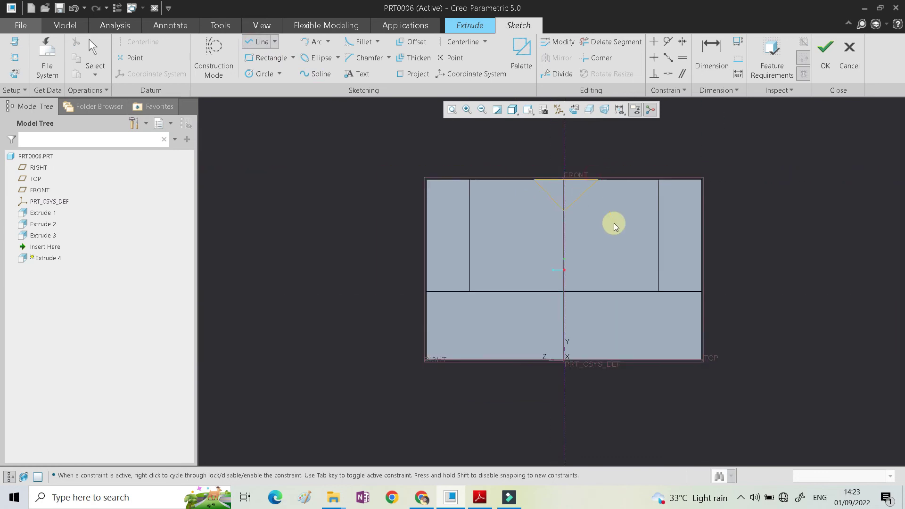
middle_click(614, 222)
Step: Delete the triangle's left sloping line and redraw it from the left end of the top line to the apex
scroll(598, 196, down, 4)
click(505, 225)
key(Delete)
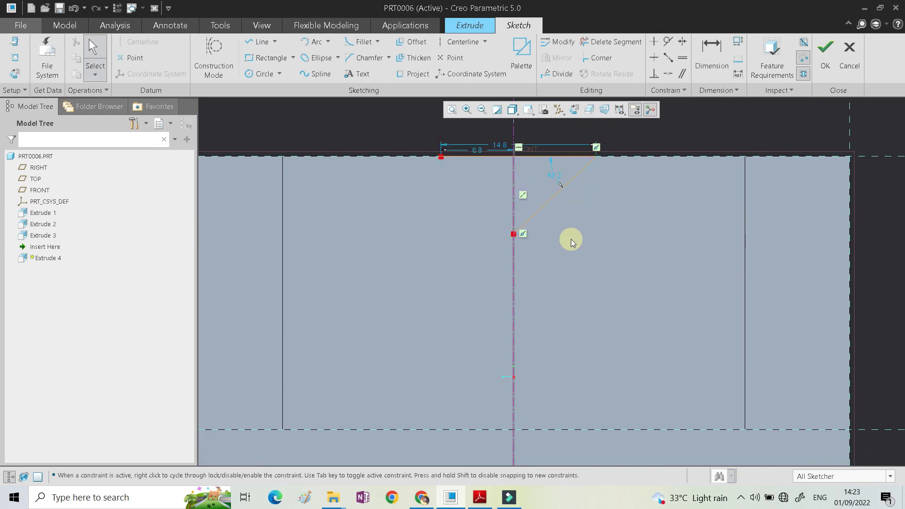
click(250, 41)
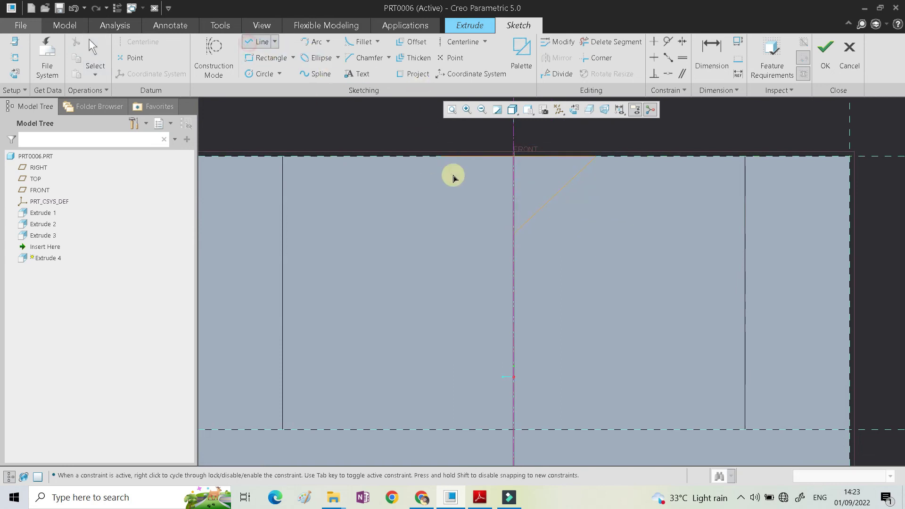
click(442, 164)
click(515, 235)
middle_click(620, 249)
Step: Constrain the triangle's two upper corners to be symmetric about the vertical centerline
click(542, 230)
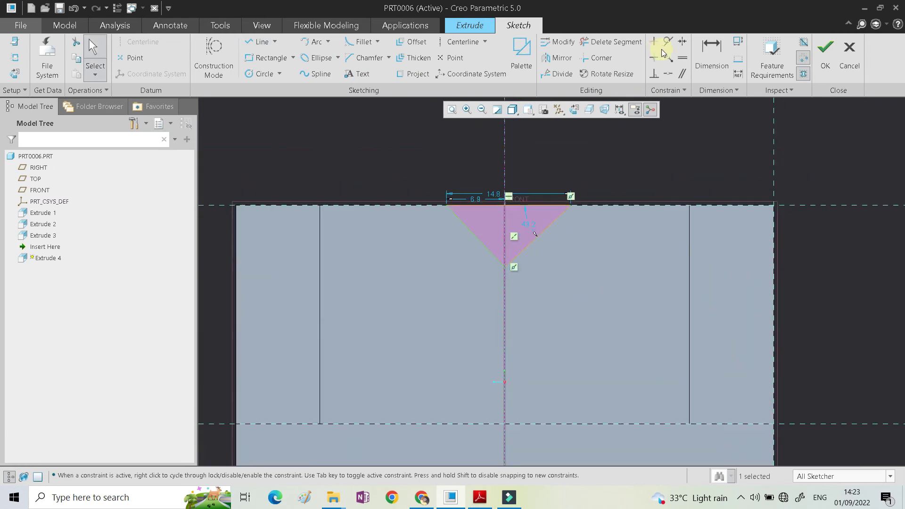
click(681, 42)
click(571, 205)
click(447, 205)
click(504, 166)
middle_click(574, 202)
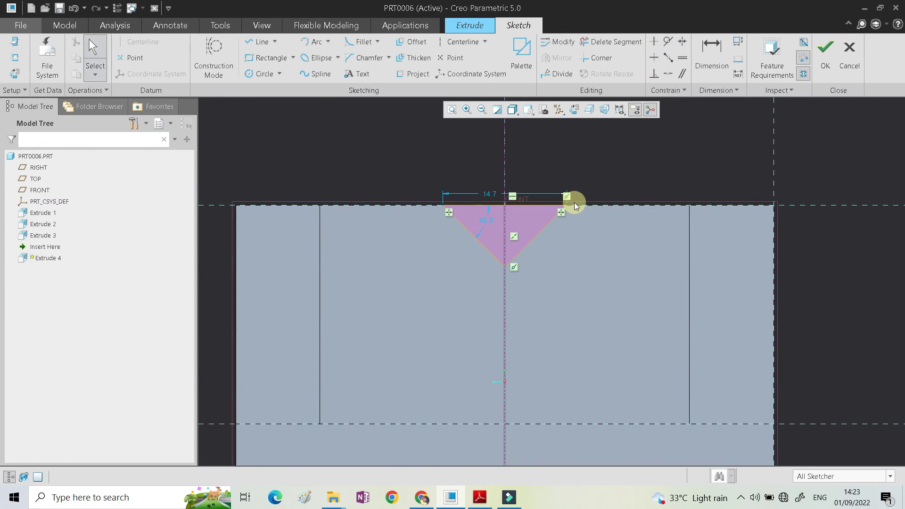
Step: Check the notch width in the Figure 5 drawing and set the triangle's top width to 30
click(480, 497)
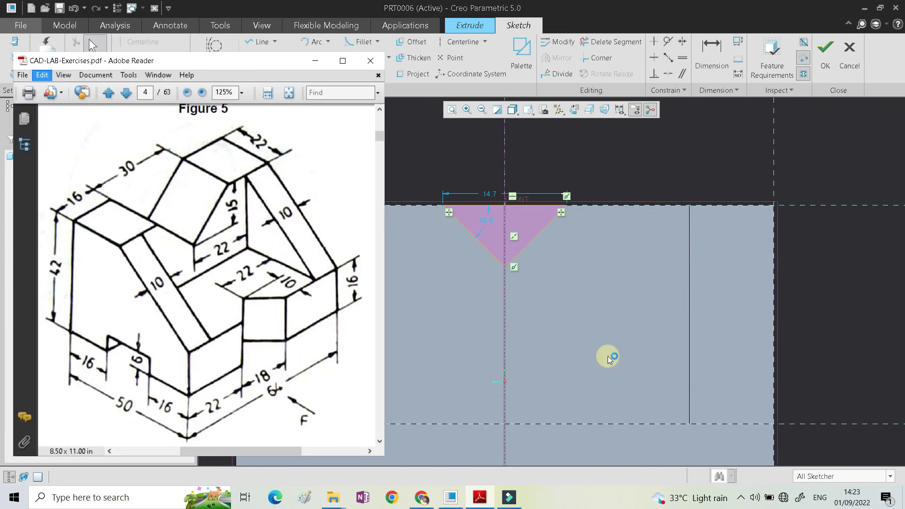
click(631, 156)
click(491, 193)
text(30)
key(Return)
Step: Dimension the triangle's left corner 16 from the block's left edge, deleting the conflicting symmetric constraint after checking the Figure 5 drawing
click(712, 52)
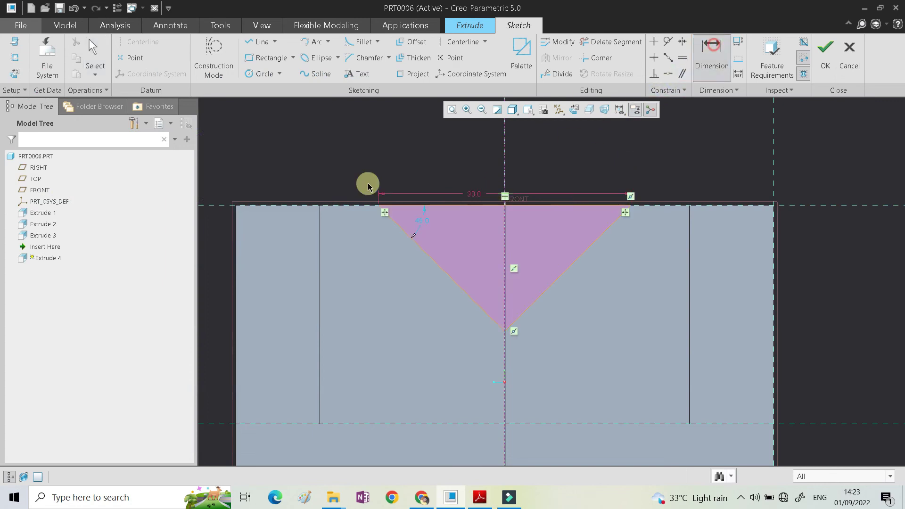
click(235, 225)
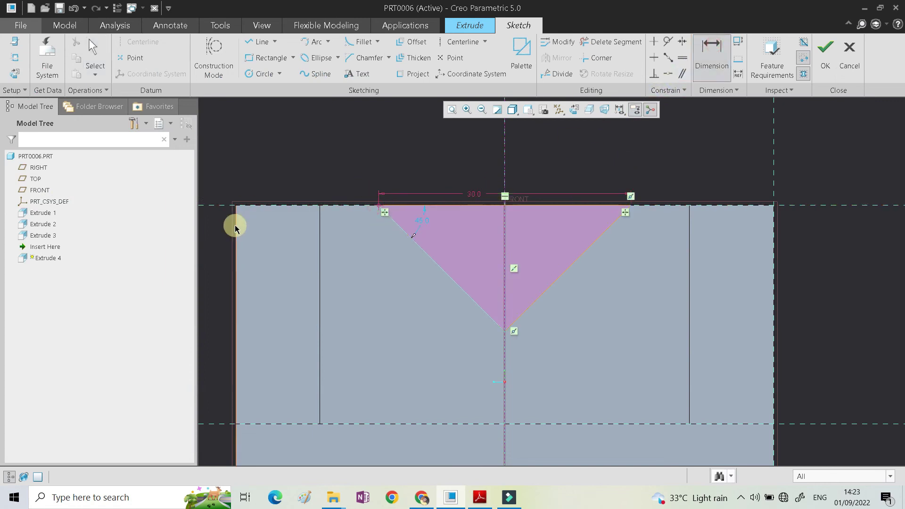
middle_click(310, 162)
click(822, 89)
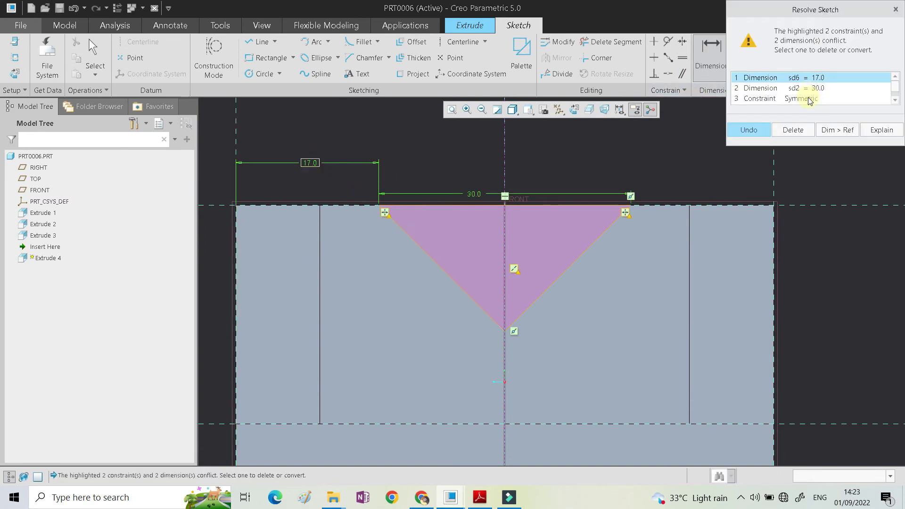
click(480, 497)
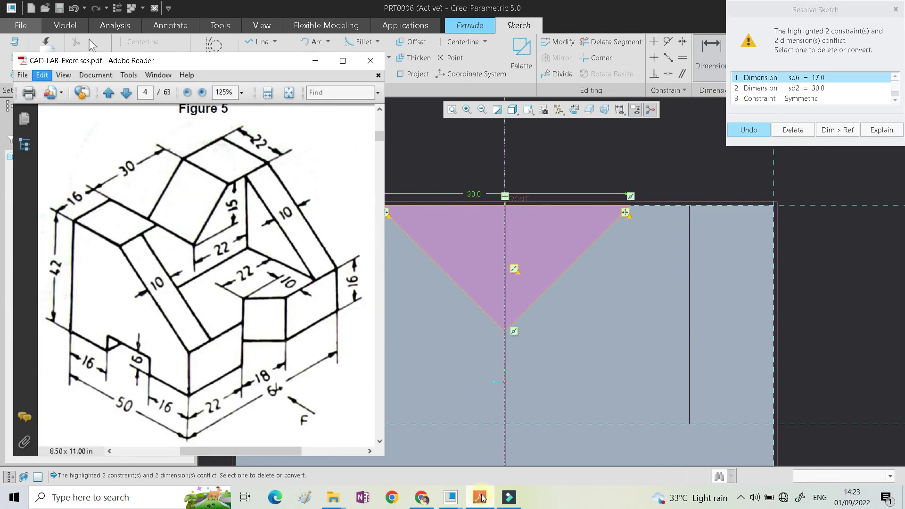
click(786, 101)
click(796, 131)
text(1)
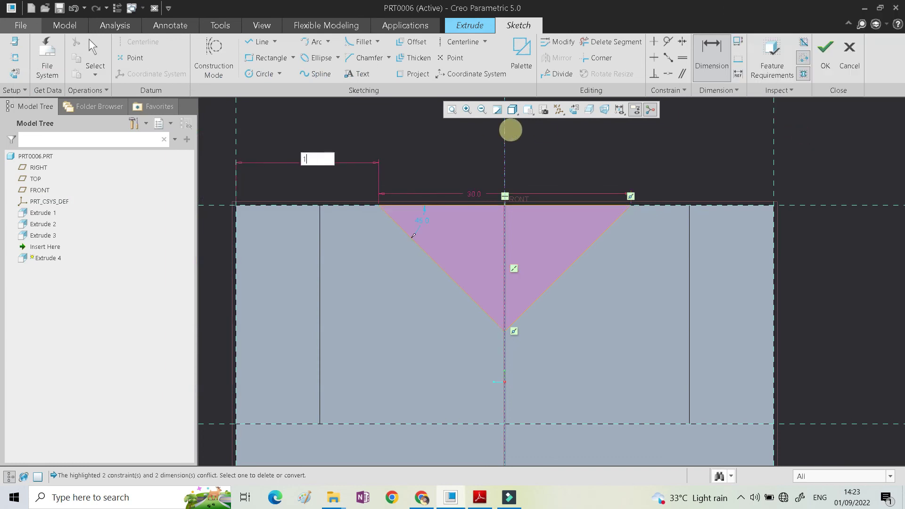
text(6)
key(Return)
Step: Dimension the triangle's apex 15 below the block's top edge
click(710, 56)
click(512, 339)
middle_click(638, 245)
key(Return)
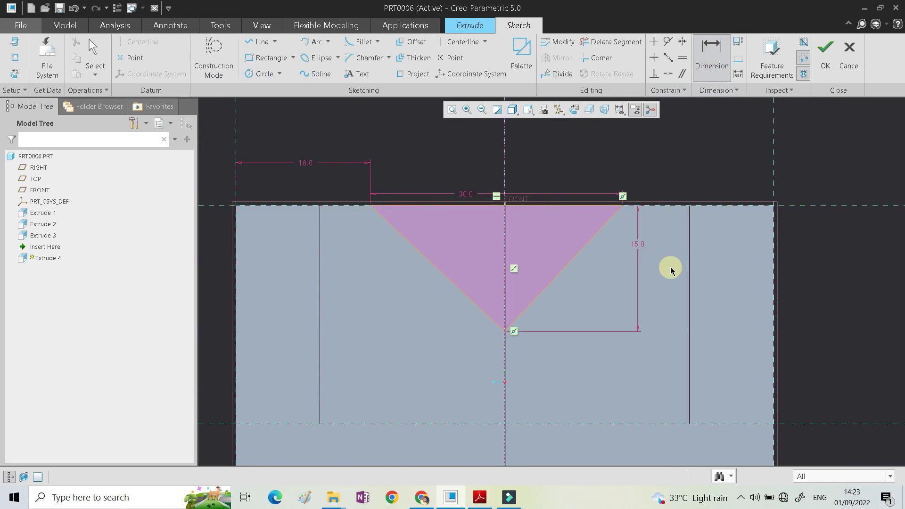
middle_click(649, 279)
Step: Finish the sketch and extrude the triangle as a Through All cut, forming a V-notch in the block's rear wall
click(825, 66)
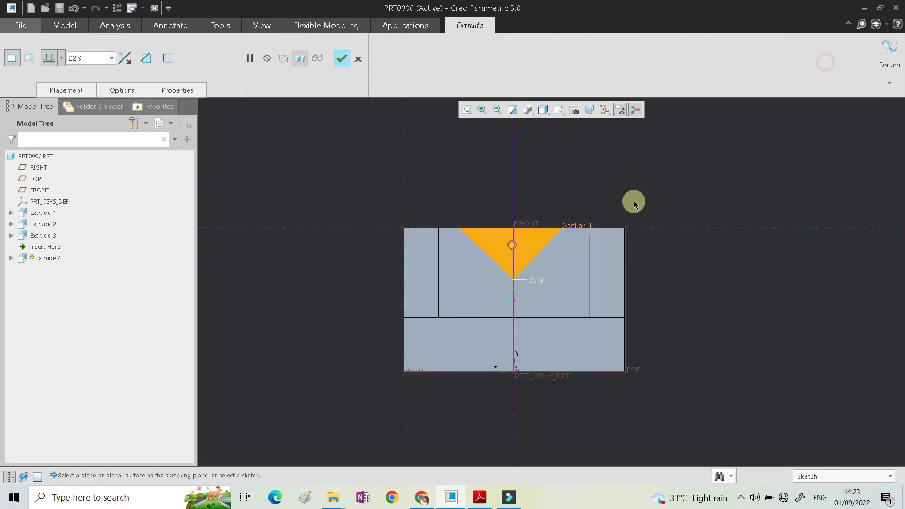
click(126, 60)
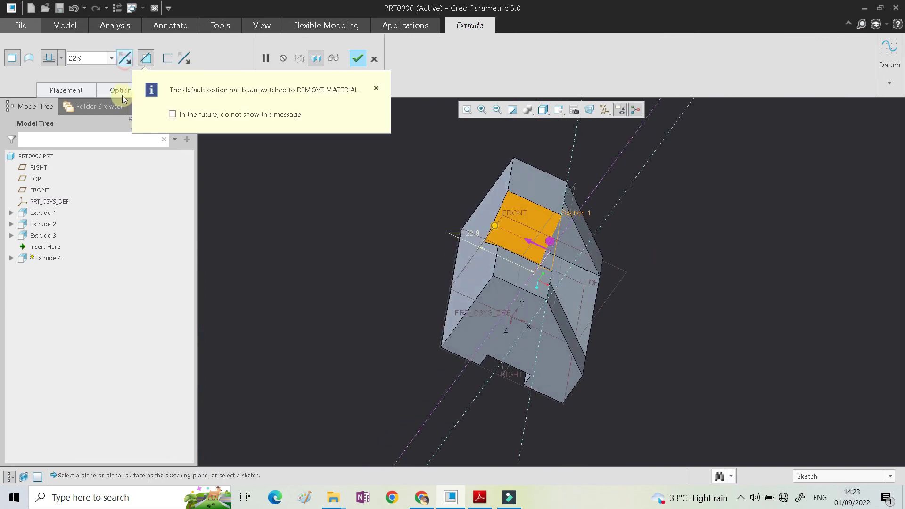
click(122, 90)
click(160, 138)
click(174, 191)
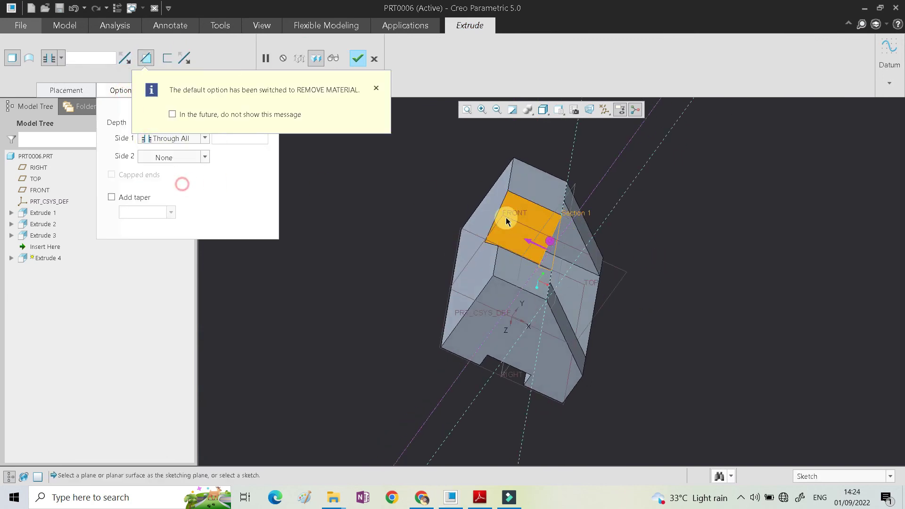
middle_click(499, 211)
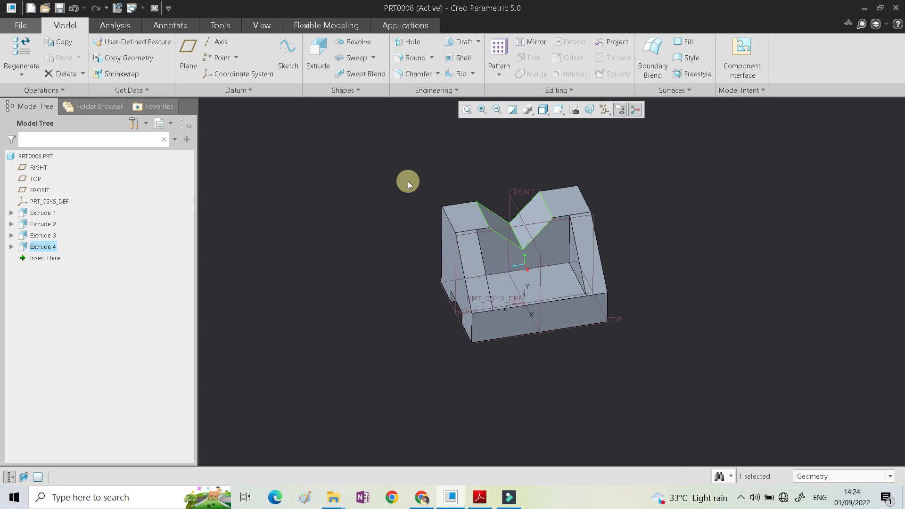
Step: Start an extrude sketch on the pocket's floor, viewed square, and add the block's open side edge and FRONT plane as references
click(550, 284)
click(631, 236)
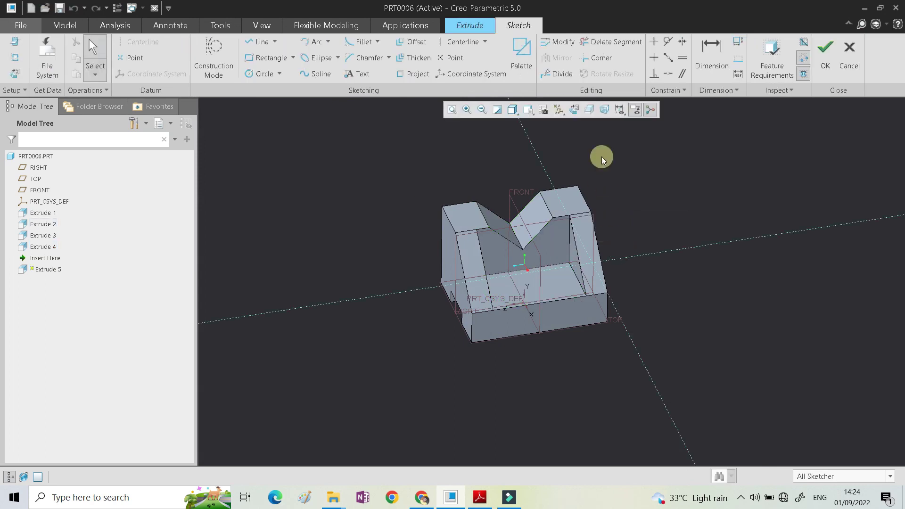
click(573, 110)
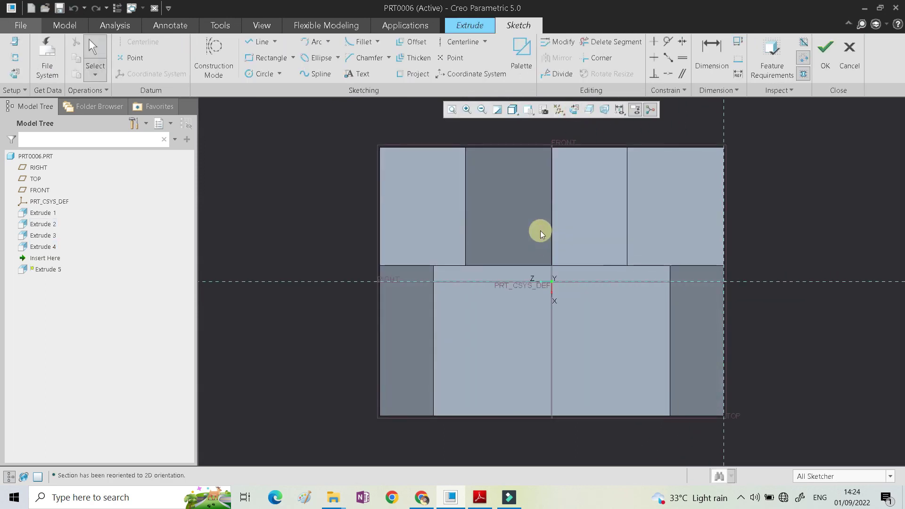
right_click(542, 281)
click(592, 322)
click(523, 316)
click(541, 307)
middle_click(637, 354)
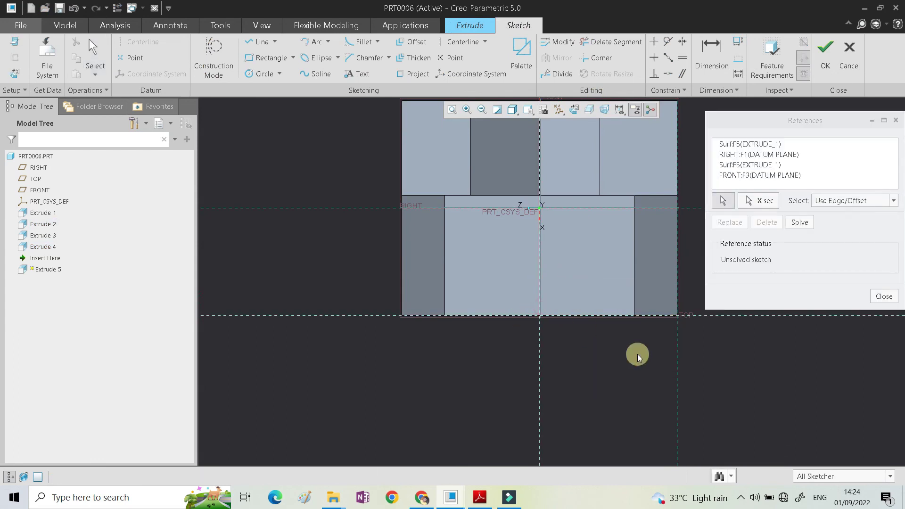
Step: Consult the Figure 5 drawing and sketch a closed triangle on the open side edge with its apex on the FRONT plane reference
click(481, 500)
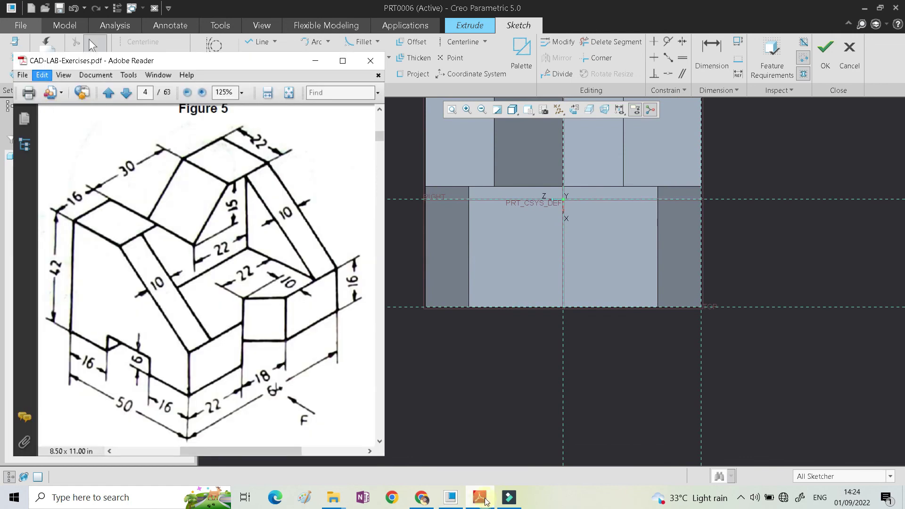
click(480, 498)
click(632, 398)
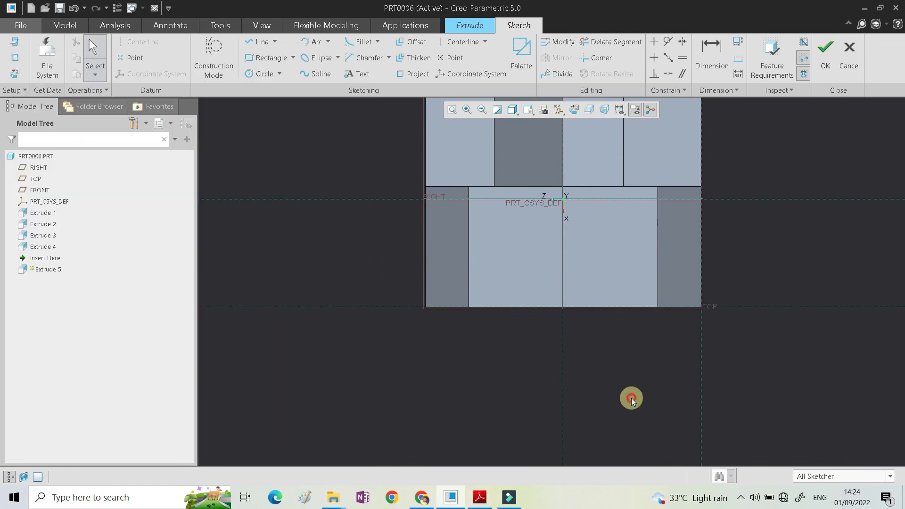
click(253, 44)
click(561, 268)
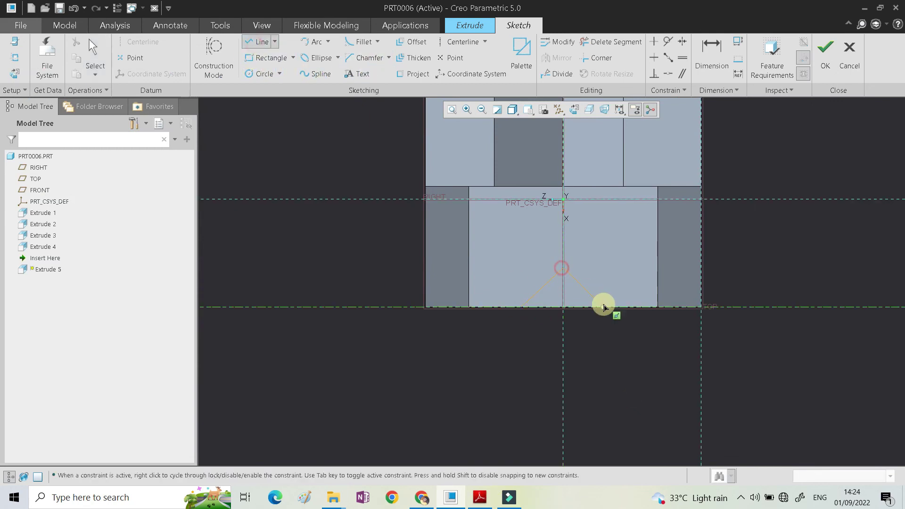
click(603, 304)
click(520, 309)
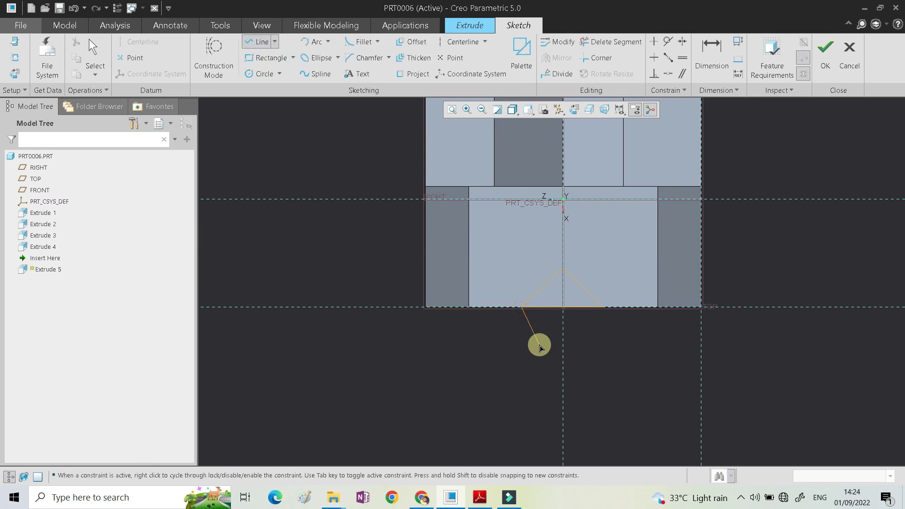
middle_click(535, 345)
scroll(596, 330, up, 3)
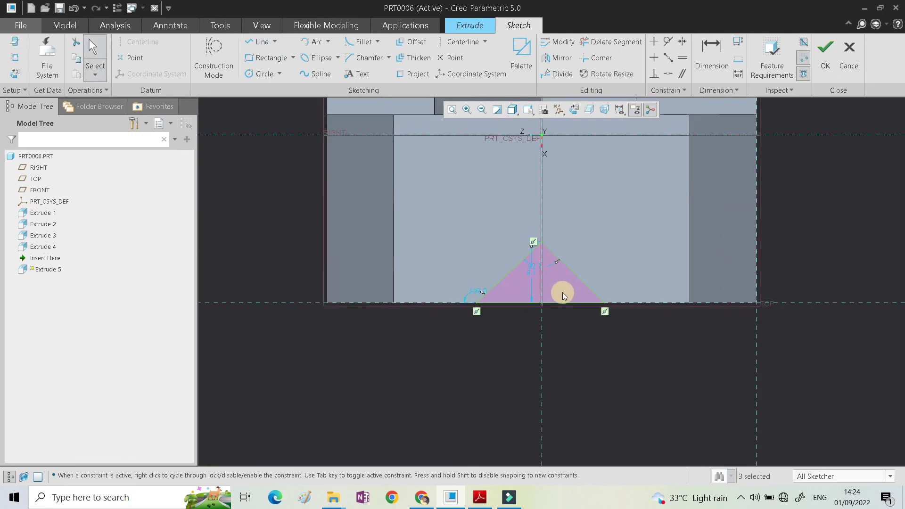
Step: Dimension the triangle's apex from the pocket's side wall and convert the conflicting dimension to a reference
click(711, 53)
click(541, 243)
click(688, 249)
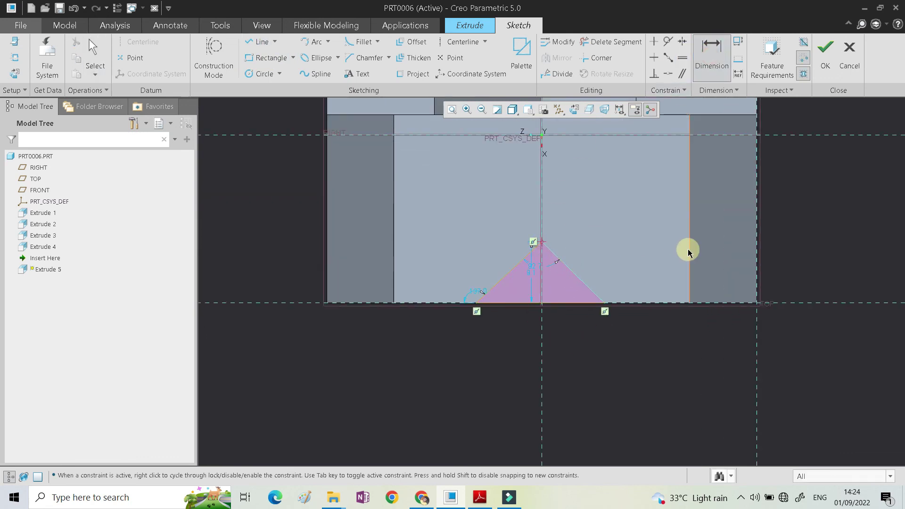
middle_click(636, 214)
click(842, 132)
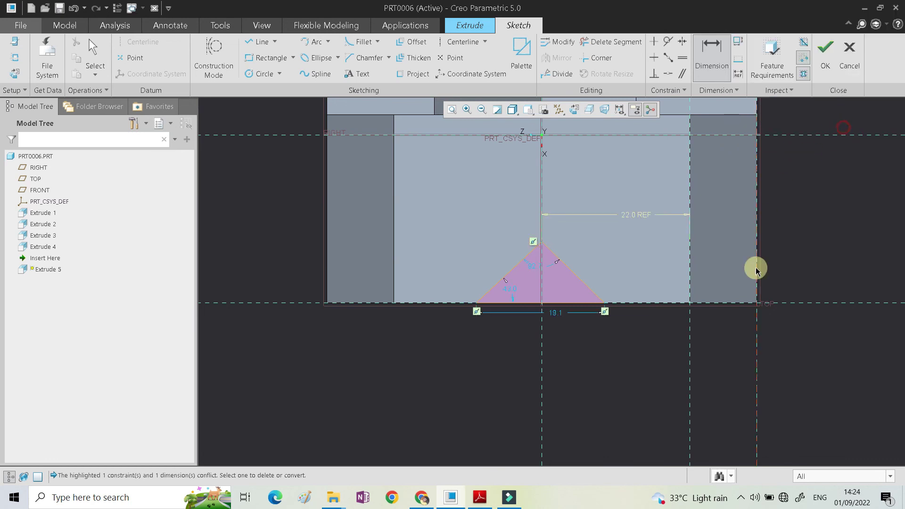
Step: Check the Figure 5 drawing and set the length of the triangle's base to 18
click(558, 303)
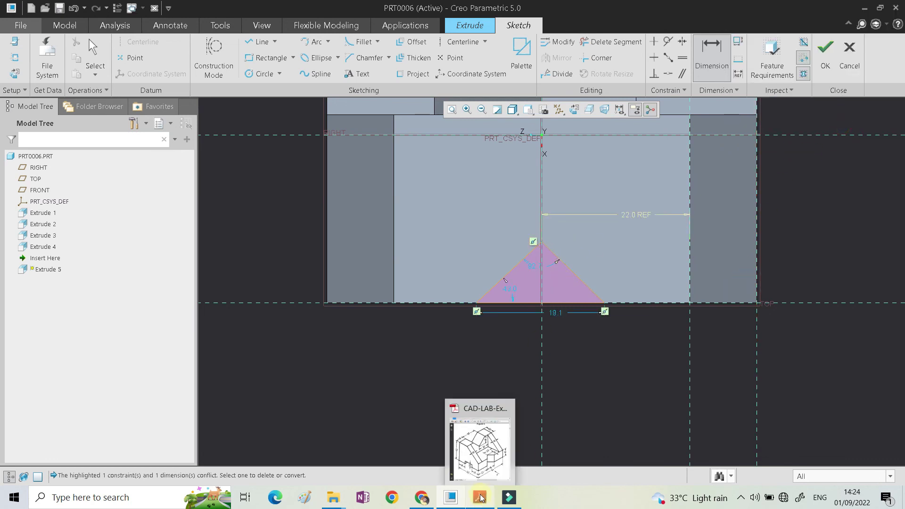
click(481, 499)
click(481, 499)
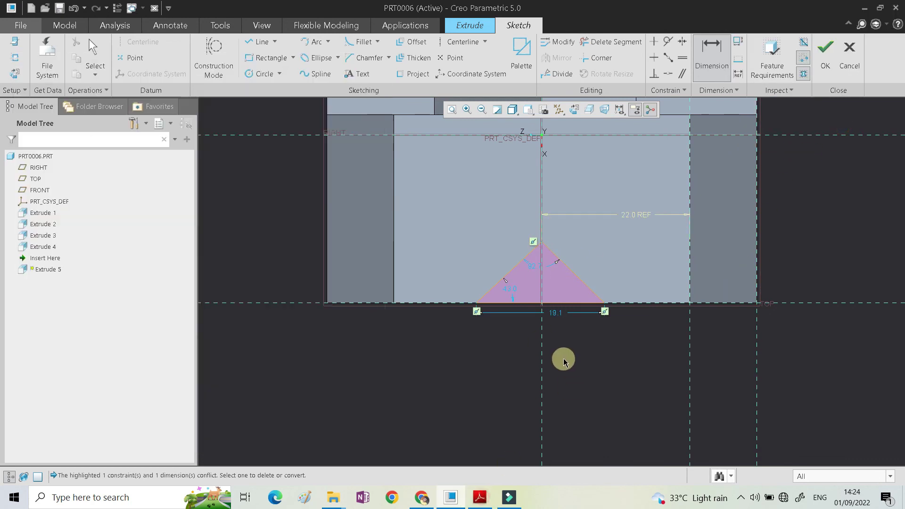
double_click(558, 310)
text(18)
key(Return)
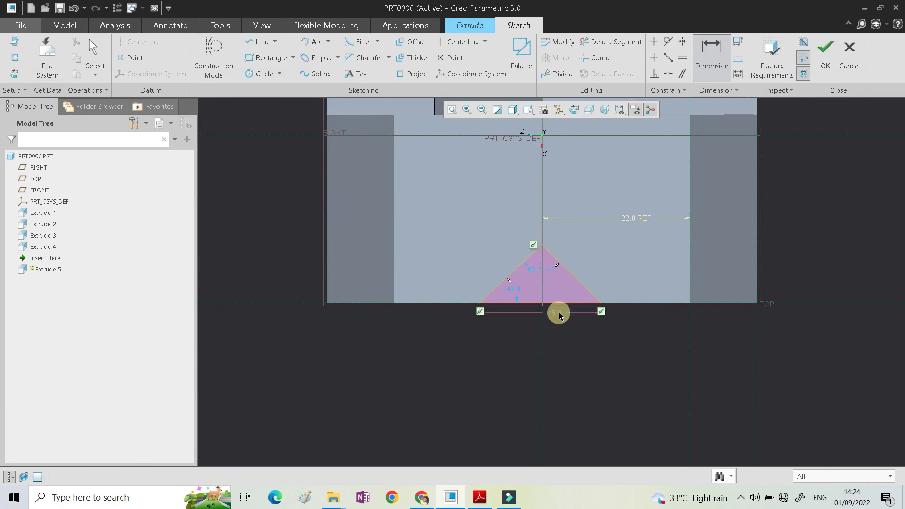
Step: Consult the Figure 5 drawing and try to dimension the triangle's height from its apex to its base
click(481, 502)
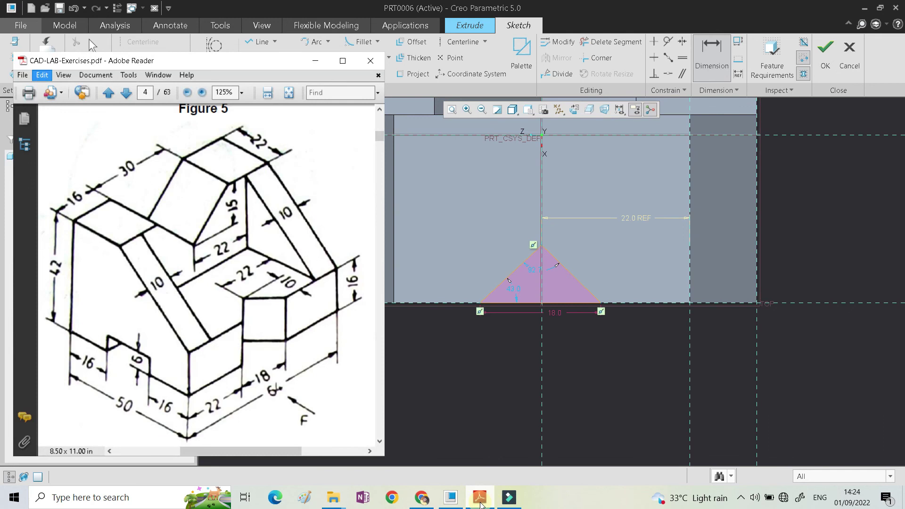
click(625, 372)
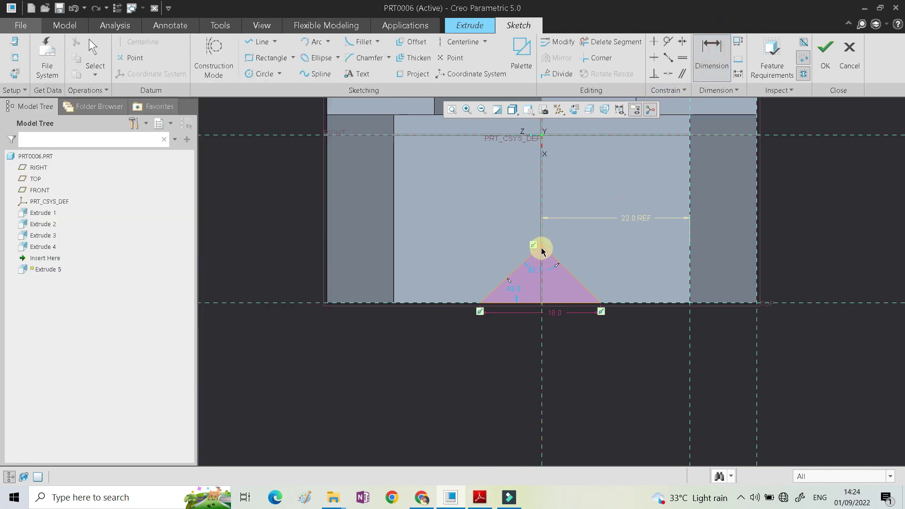
click(600, 303)
middle_click(741, 290)
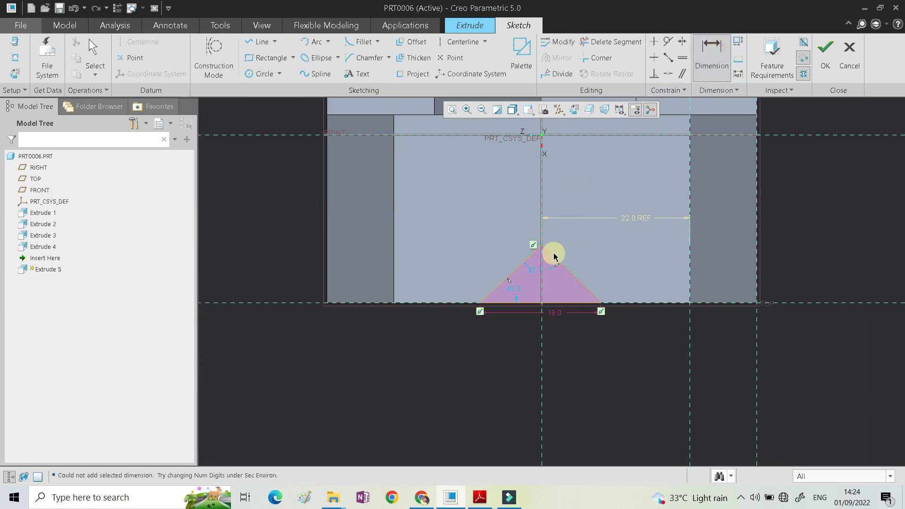
click(541, 246)
click(564, 306)
click(706, 68)
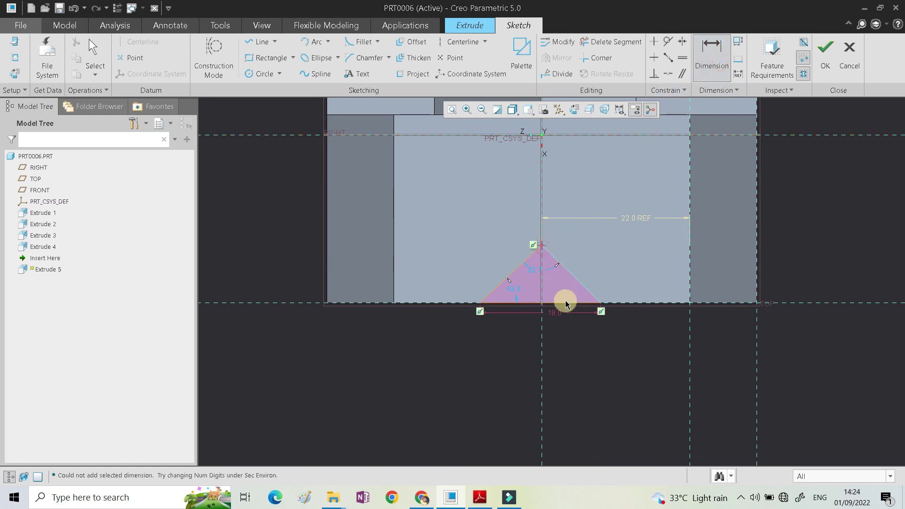
scroll(585, 284, up, 1)
middle_click(587, 284)
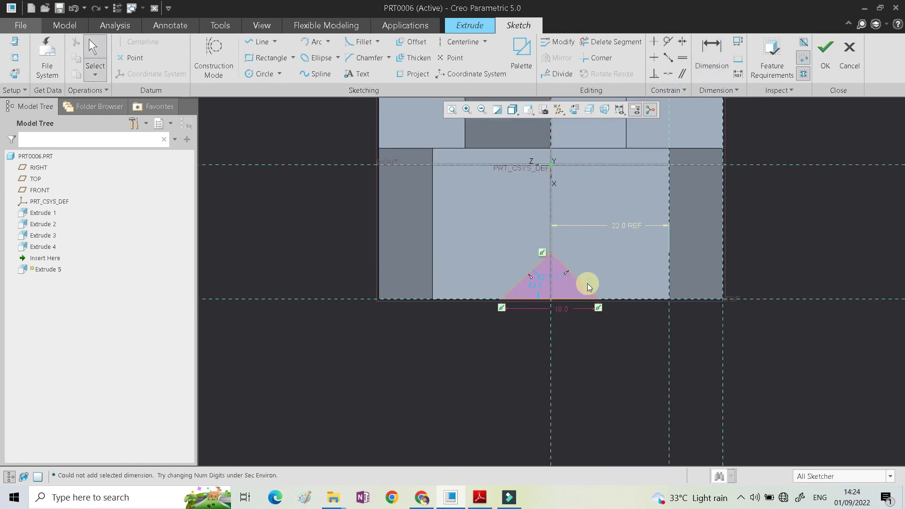
Step: Add a horizontal centerline through the triangle's apex and dimension it 10 from the block's open side edge
drag(549, 256, 549, 242)
click(459, 41)
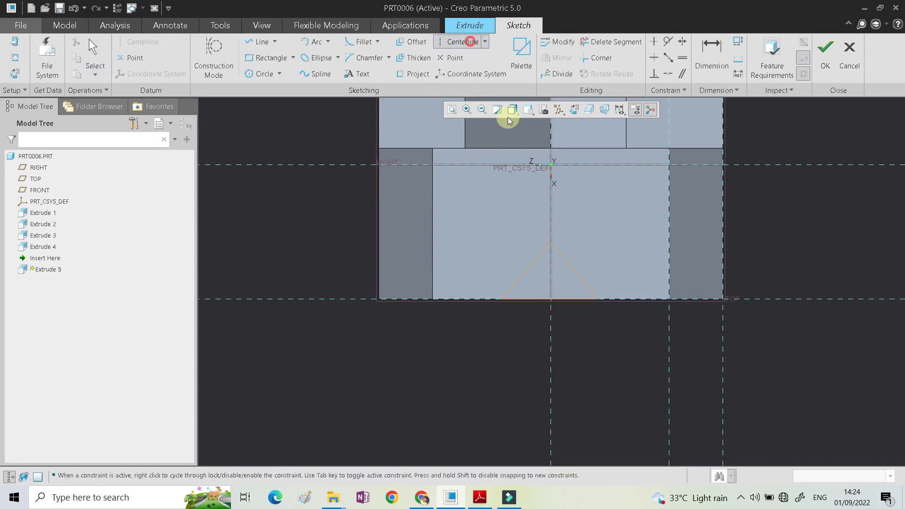
click(554, 244)
click(625, 240)
click(712, 52)
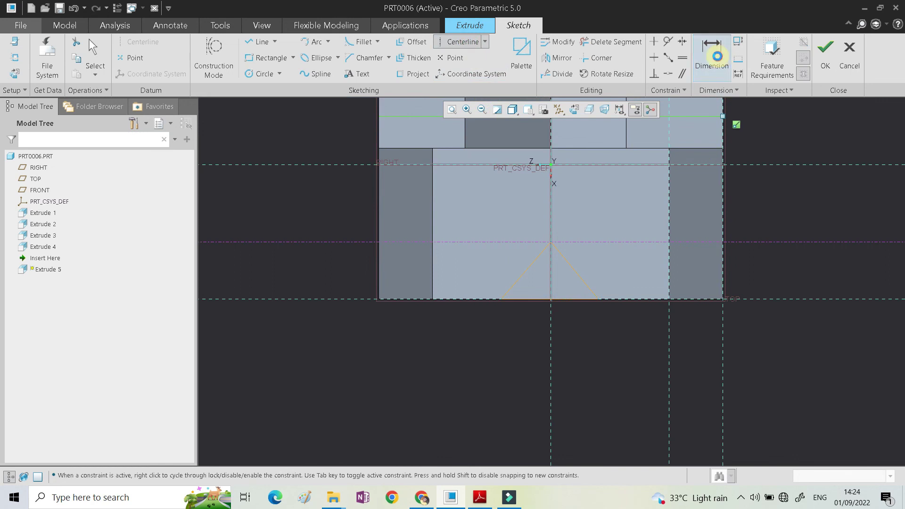
double_click(606, 268)
text(10)
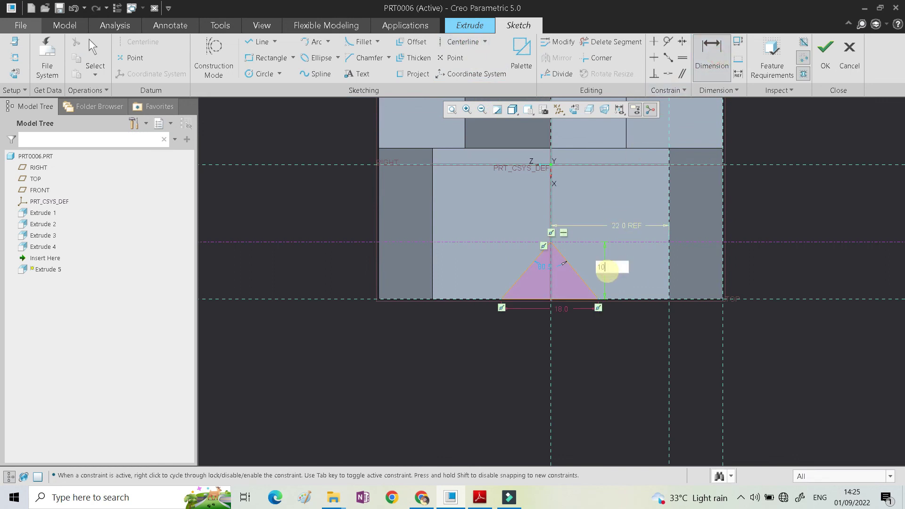
key(Return)
Step: Check the Figure 5 drawing and dimension the triangle's base corner 22 from the block's end edge
click(480, 498)
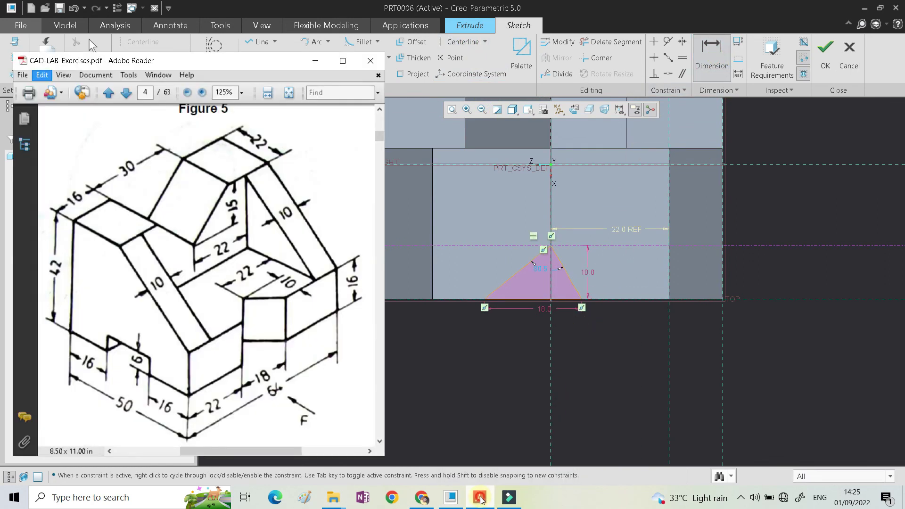
click(606, 378)
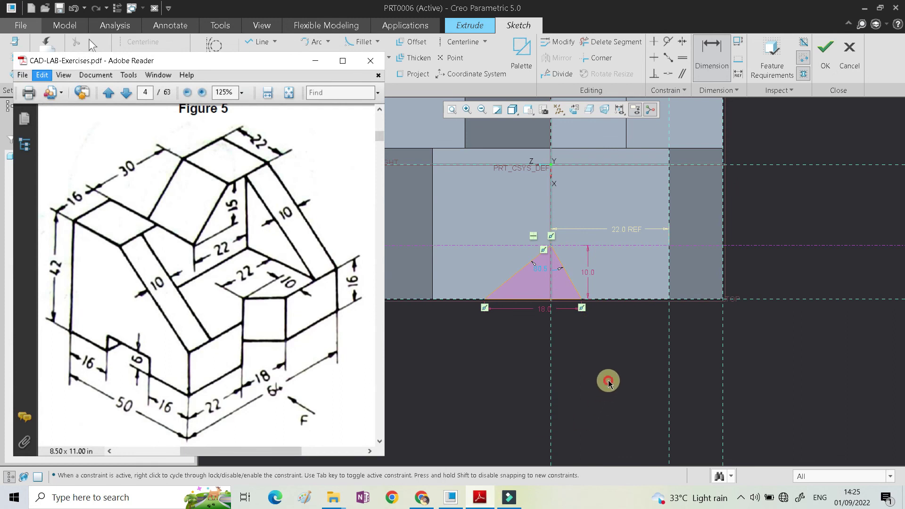
click(485, 301)
click(383, 270)
middle_click(433, 351)
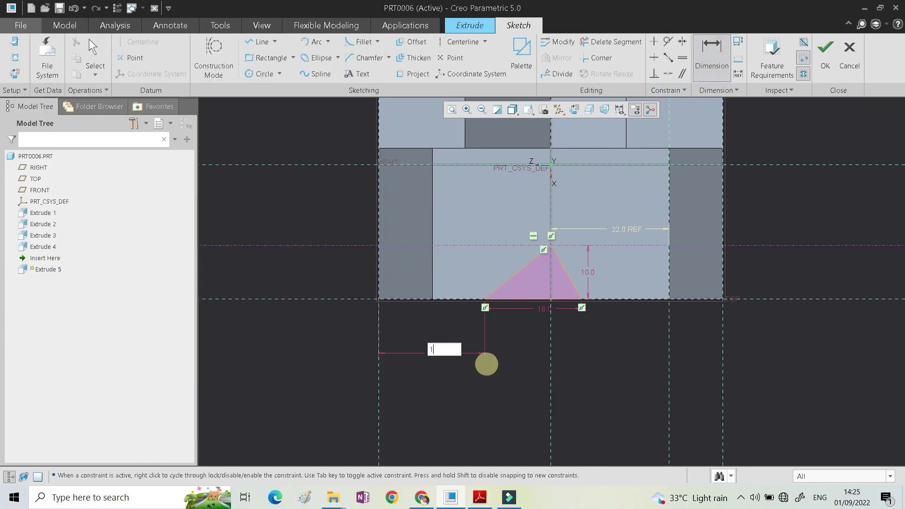
text(22)
key(Return)
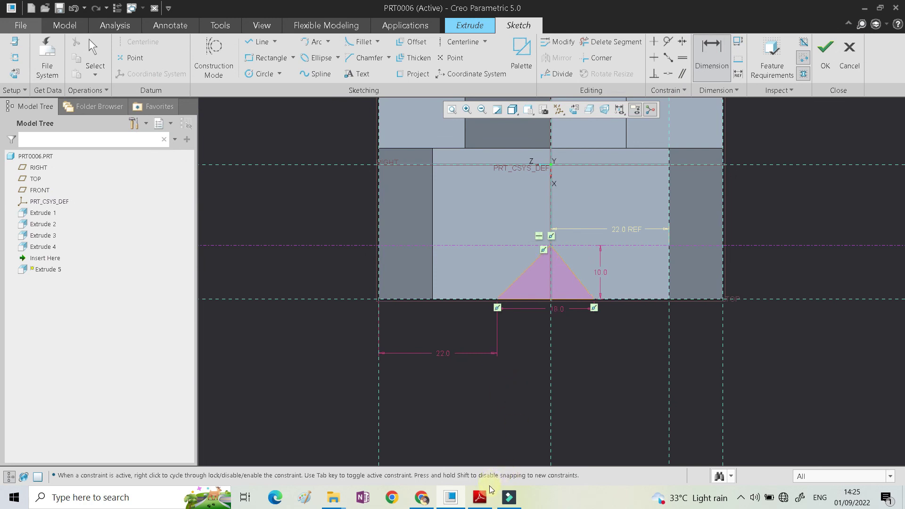
Step: Compare the sketch with the Figure 5 drawing and delete the 22 dimension locating the triangle's base corner
click(482, 496)
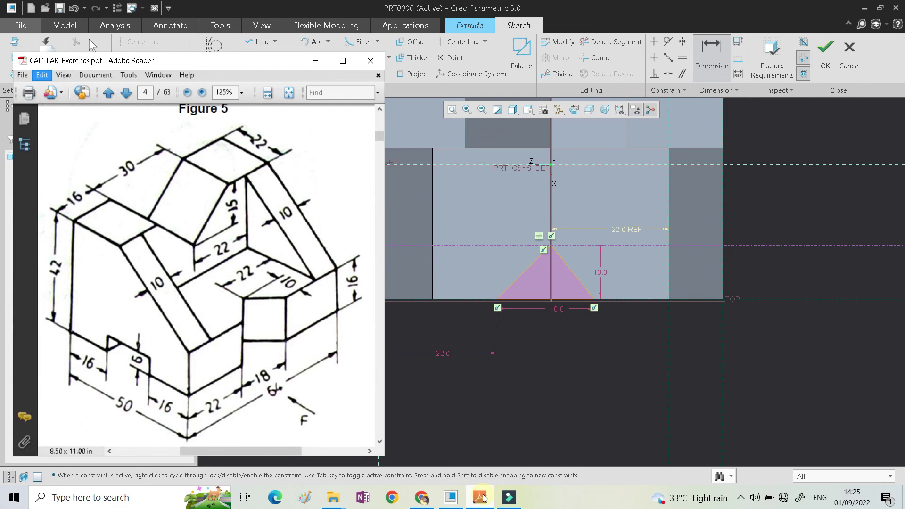
click(612, 410)
scroll(555, 289, down, 2)
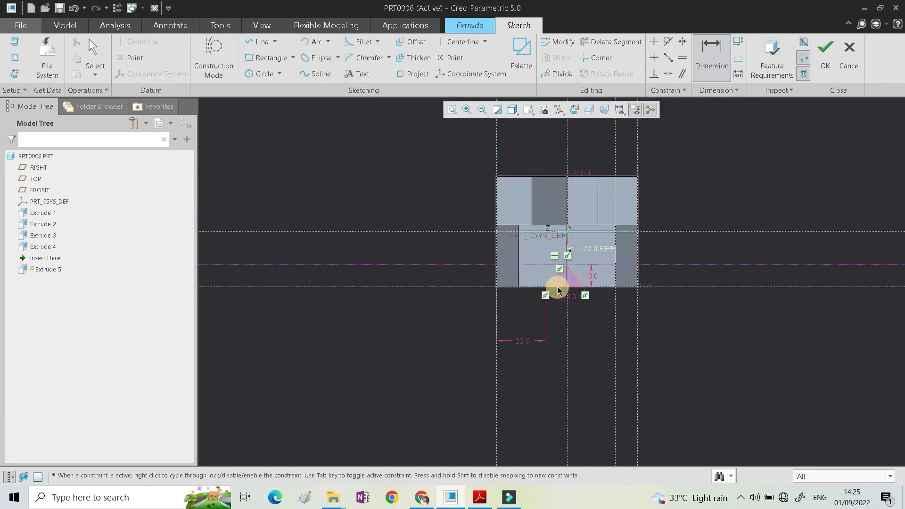
scroll(606, 284, up, 2)
scroll(606, 284, up, 1)
middle_click(604, 378)
scroll(502, 302, down, 2)
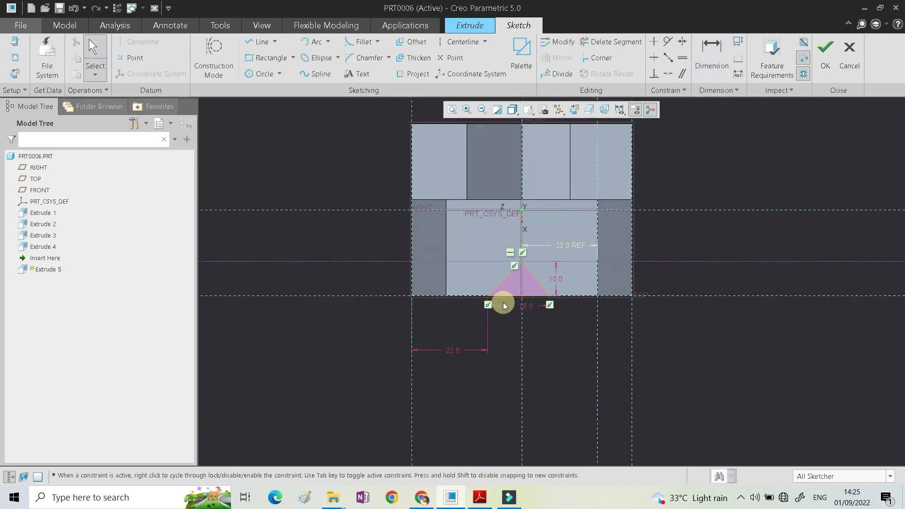
scroll(533, 279, up, 1)
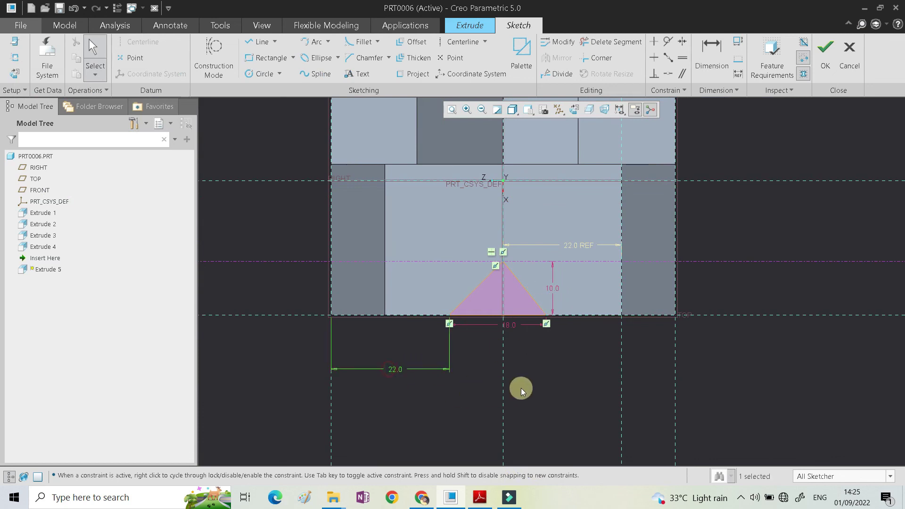
key(Delete)
click(682, 42)
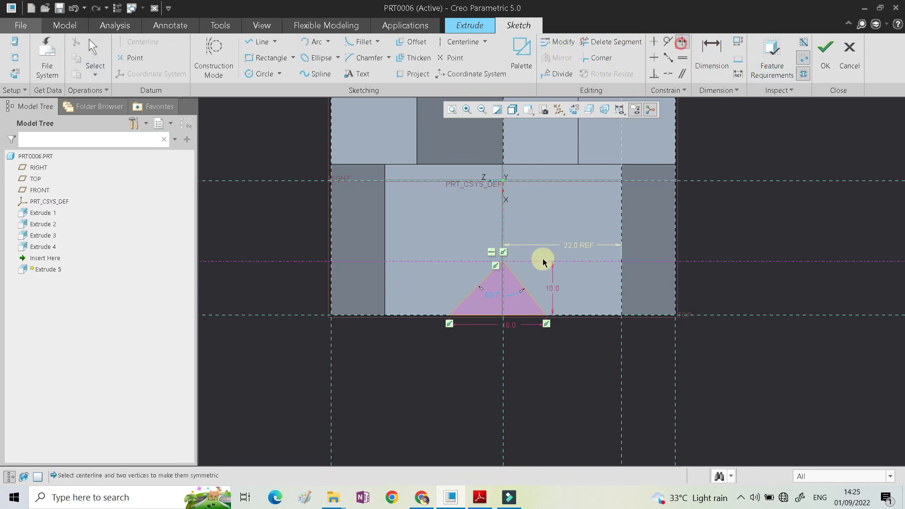
click(545, 315)
click(448, 315)
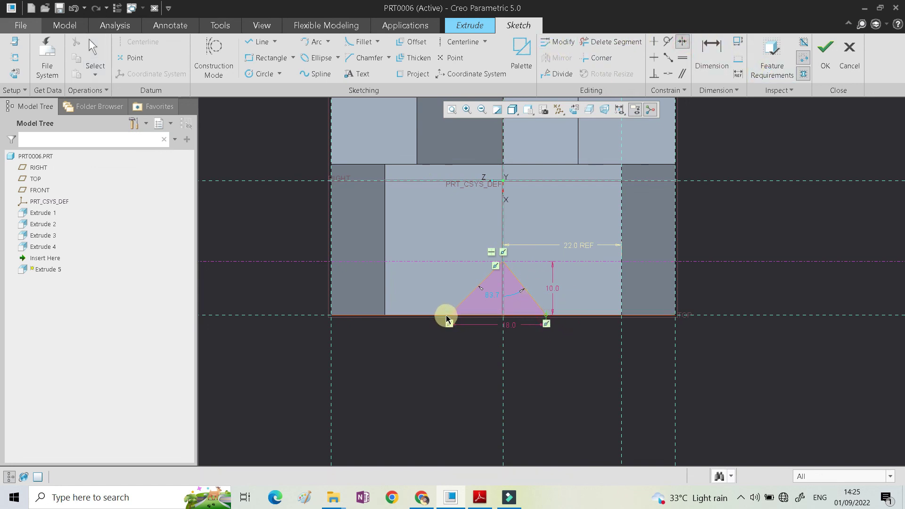
Step: Add a vertical centerline through the triangle's apex along the FRONT plane reference
click(459, 41)
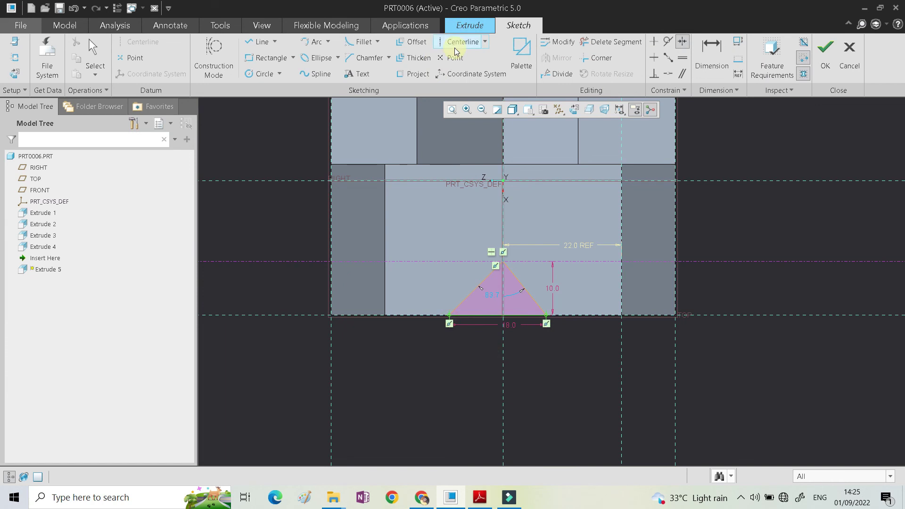
click(505, 350)
click(501, 368)
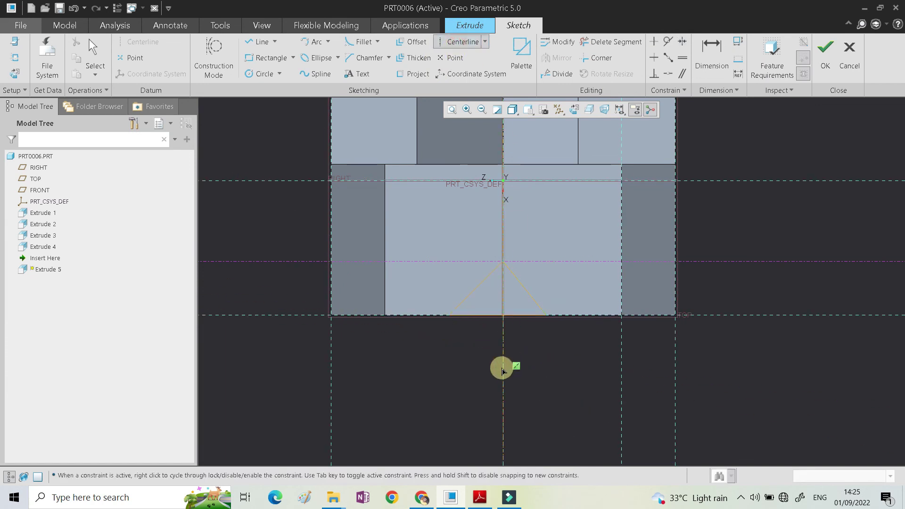
middle_click(541, 361)
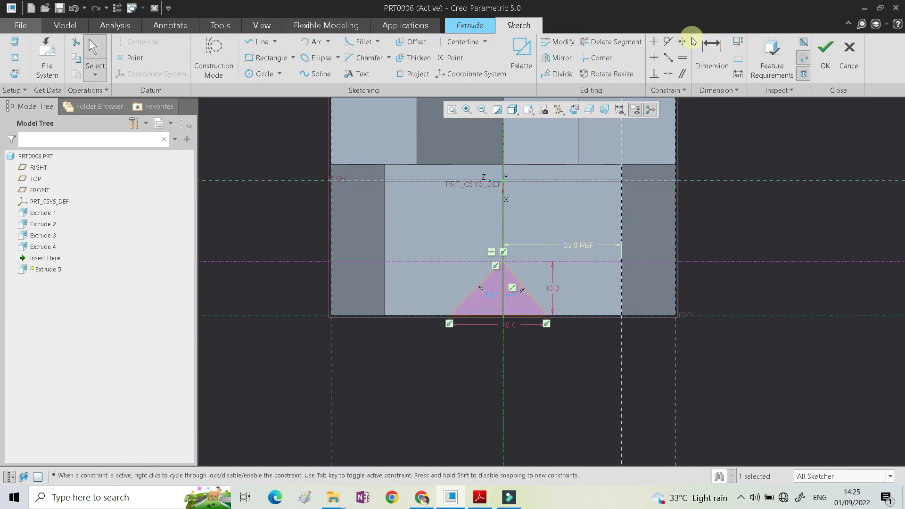
Step: Make the triangle's two base corners symmetric about the vertical centerline
click(682, 41)
click(542, 315)
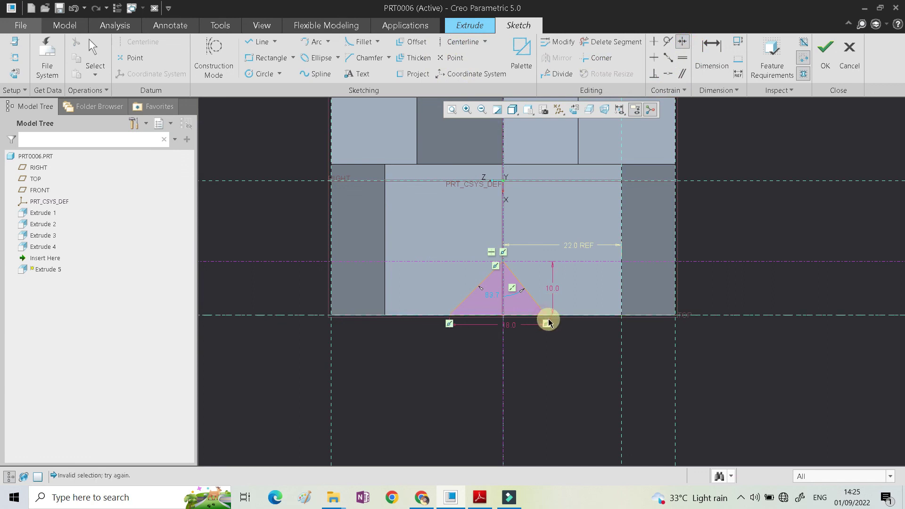
click(446, 317)
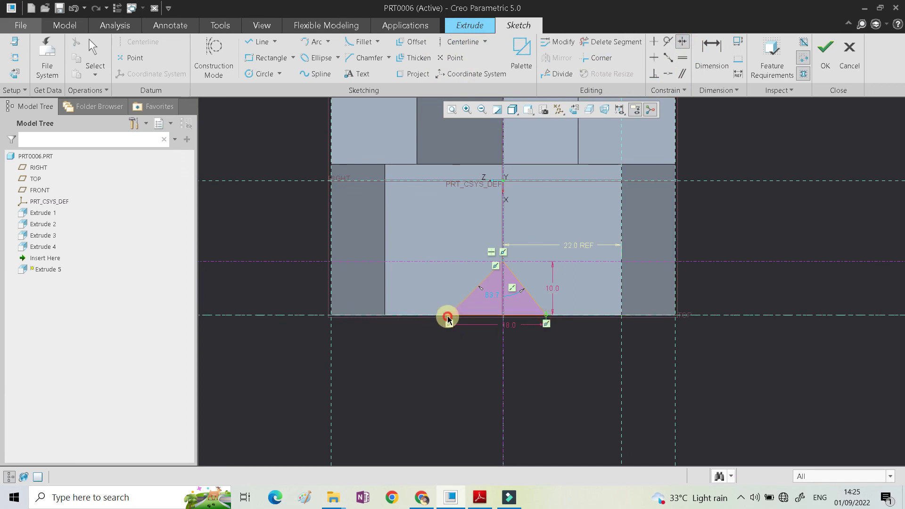
click(503, 367)
middle_click(575, 338)
scroll(602, 219, down, 4)
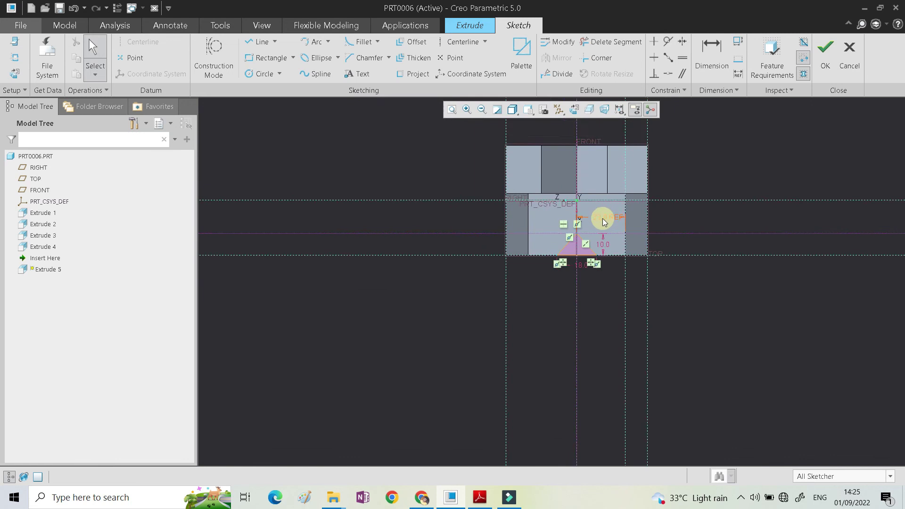
scroll(602, 219, up, 5)
Step: Finish the sketch, flip the extrude direction so the triangle cuts into the block, and open the extrude's depth options
click(824, 51)
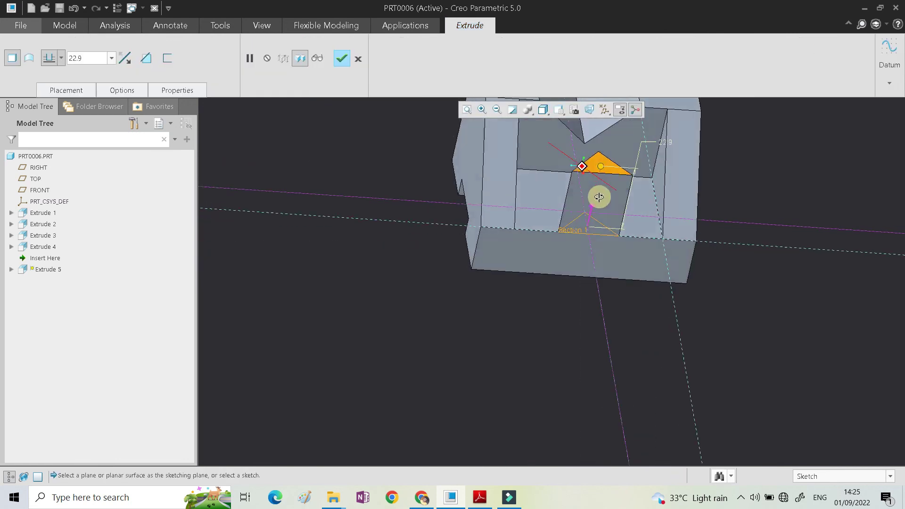
click(125, 58)
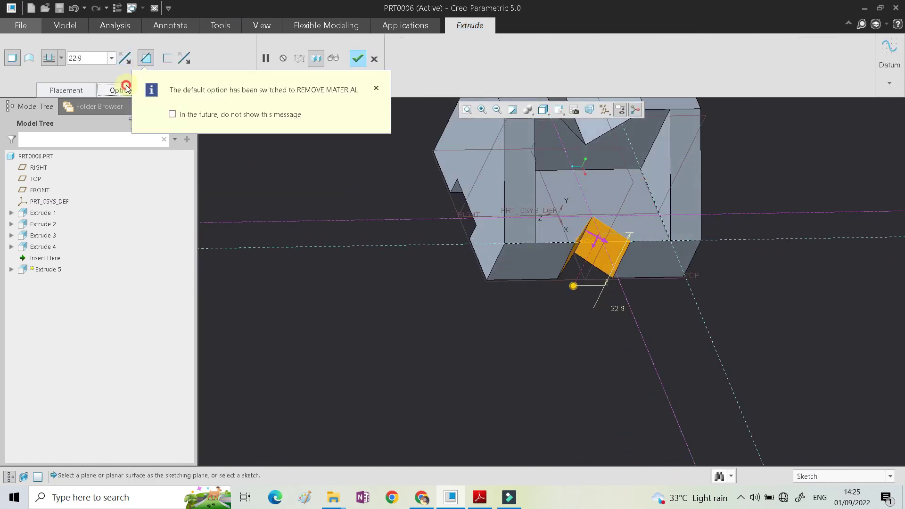
click(122, 90)
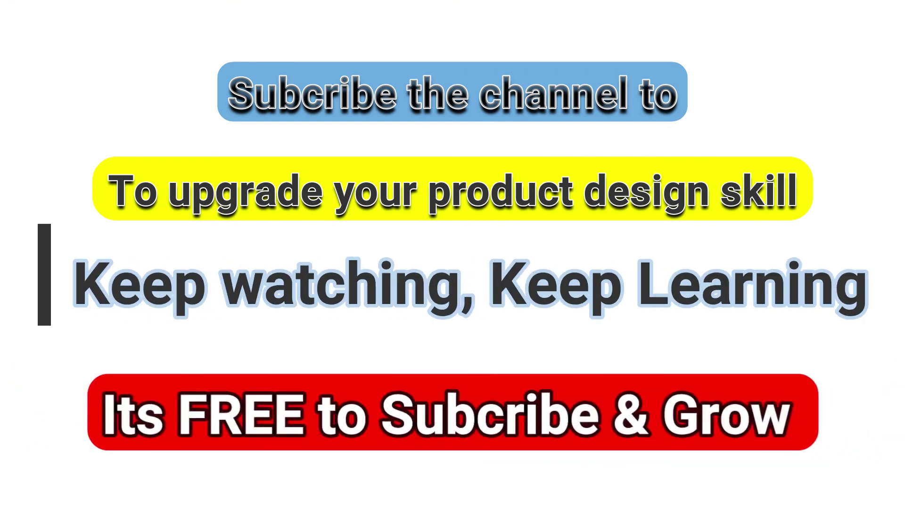